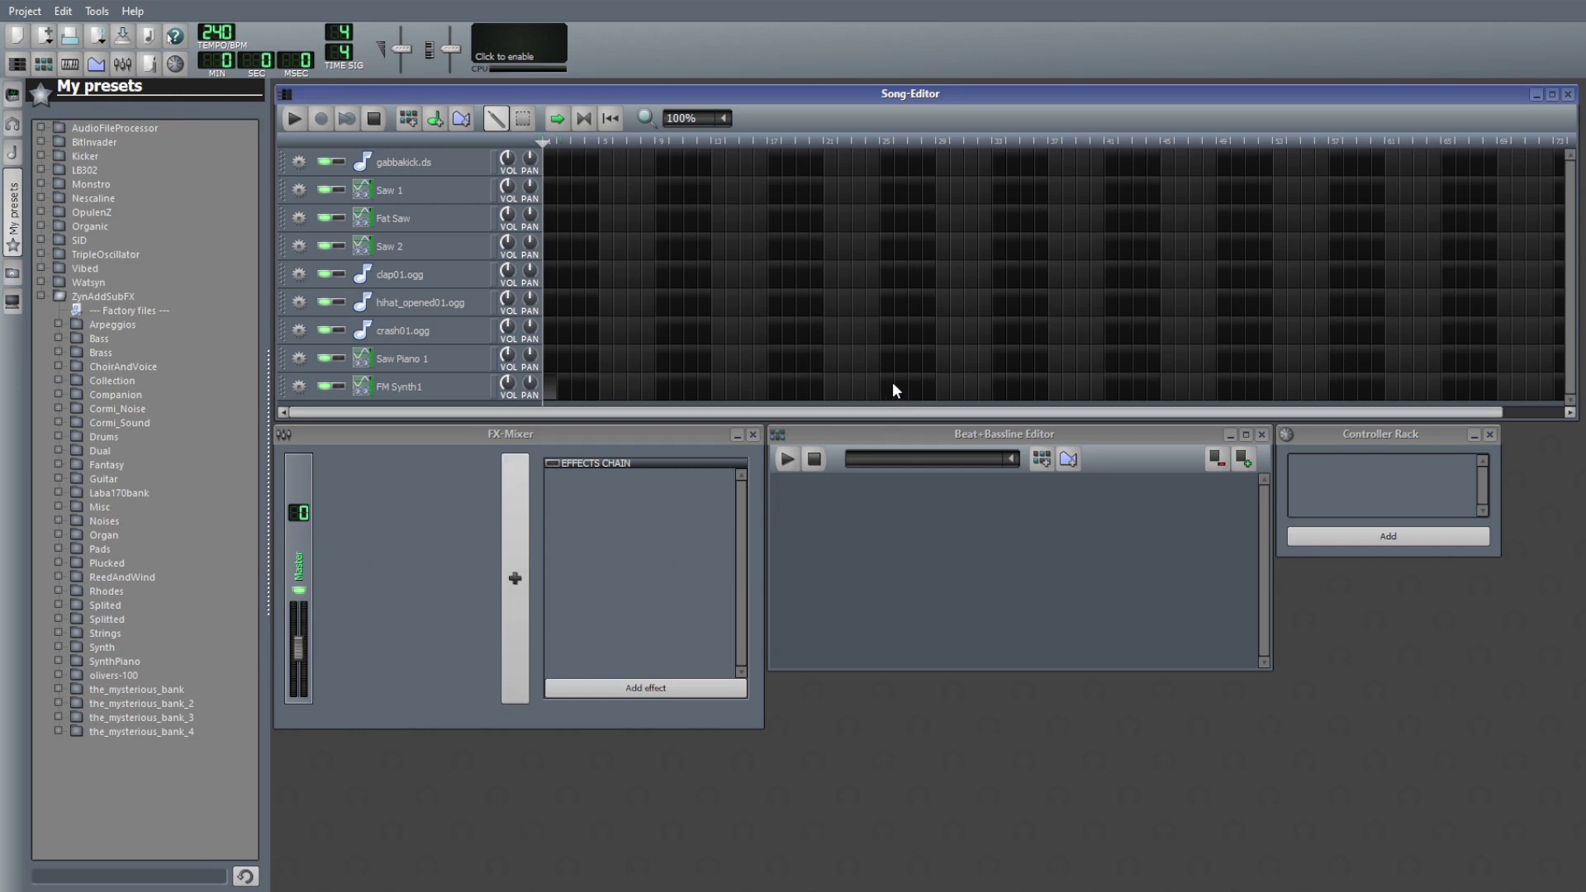
- Collapse the ZynAddSubFX presets, and lower the Beat+Bassline Editor, FX-Mixer and Controller Rack windows to make the Song-Editor taller
{"action": "left_click", "coordinate": [40, 296]}
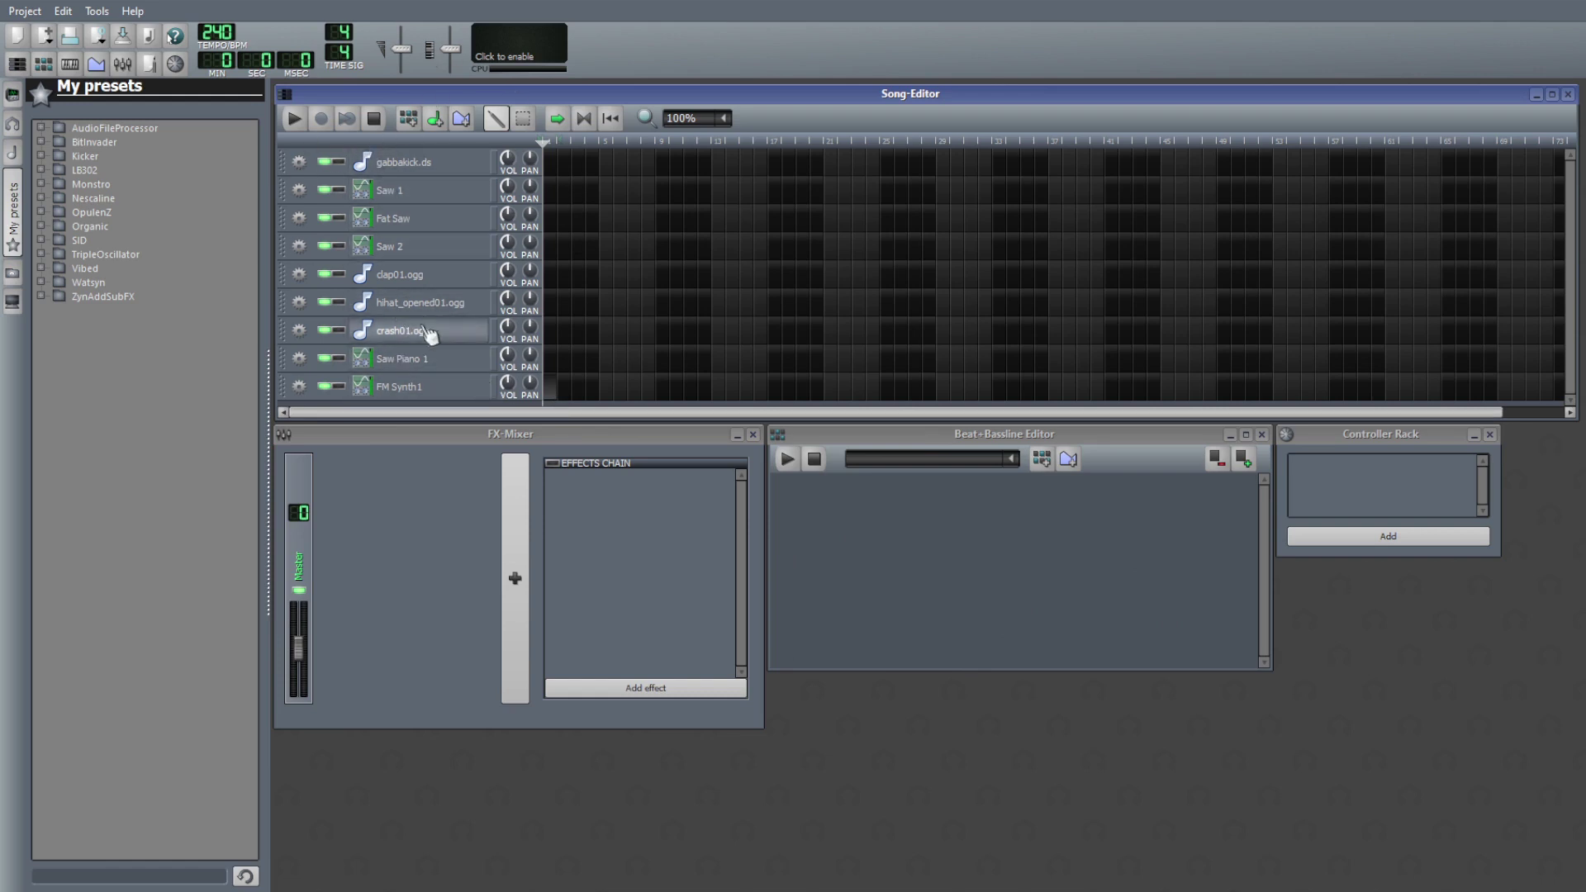
{"action": "left_click", "coordinate": [982, 437]}
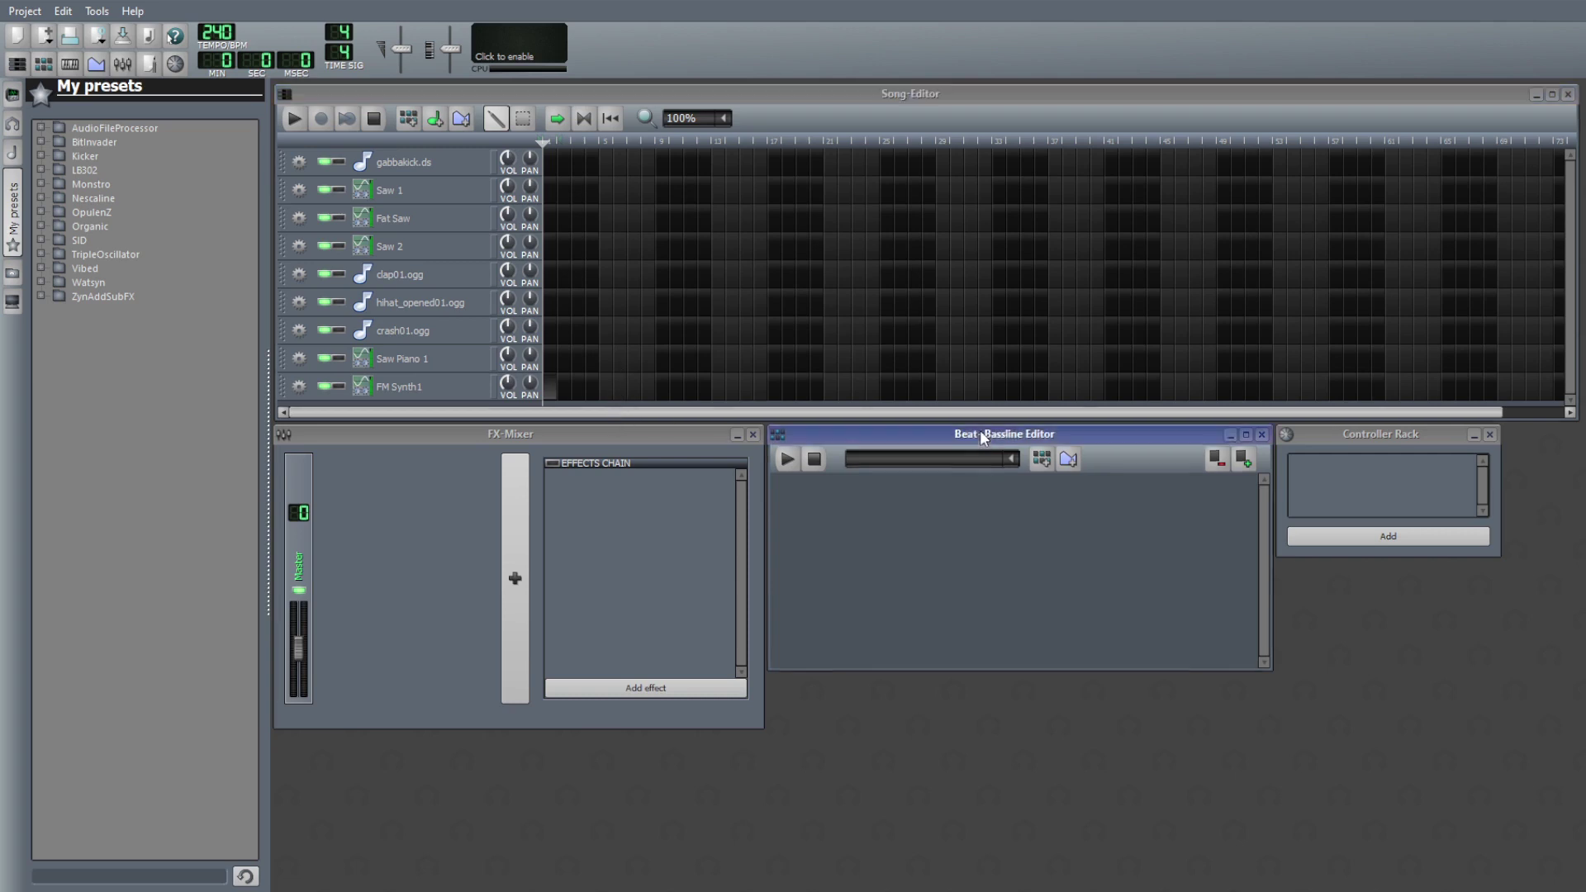
{"action": "left_click_drag", "start_coordinate": [983, 437], "coordinate": [990, 515]}
{"action": "left_click_drag", "start_coordinate": [588, 434], "coordinate": [590, 512]}
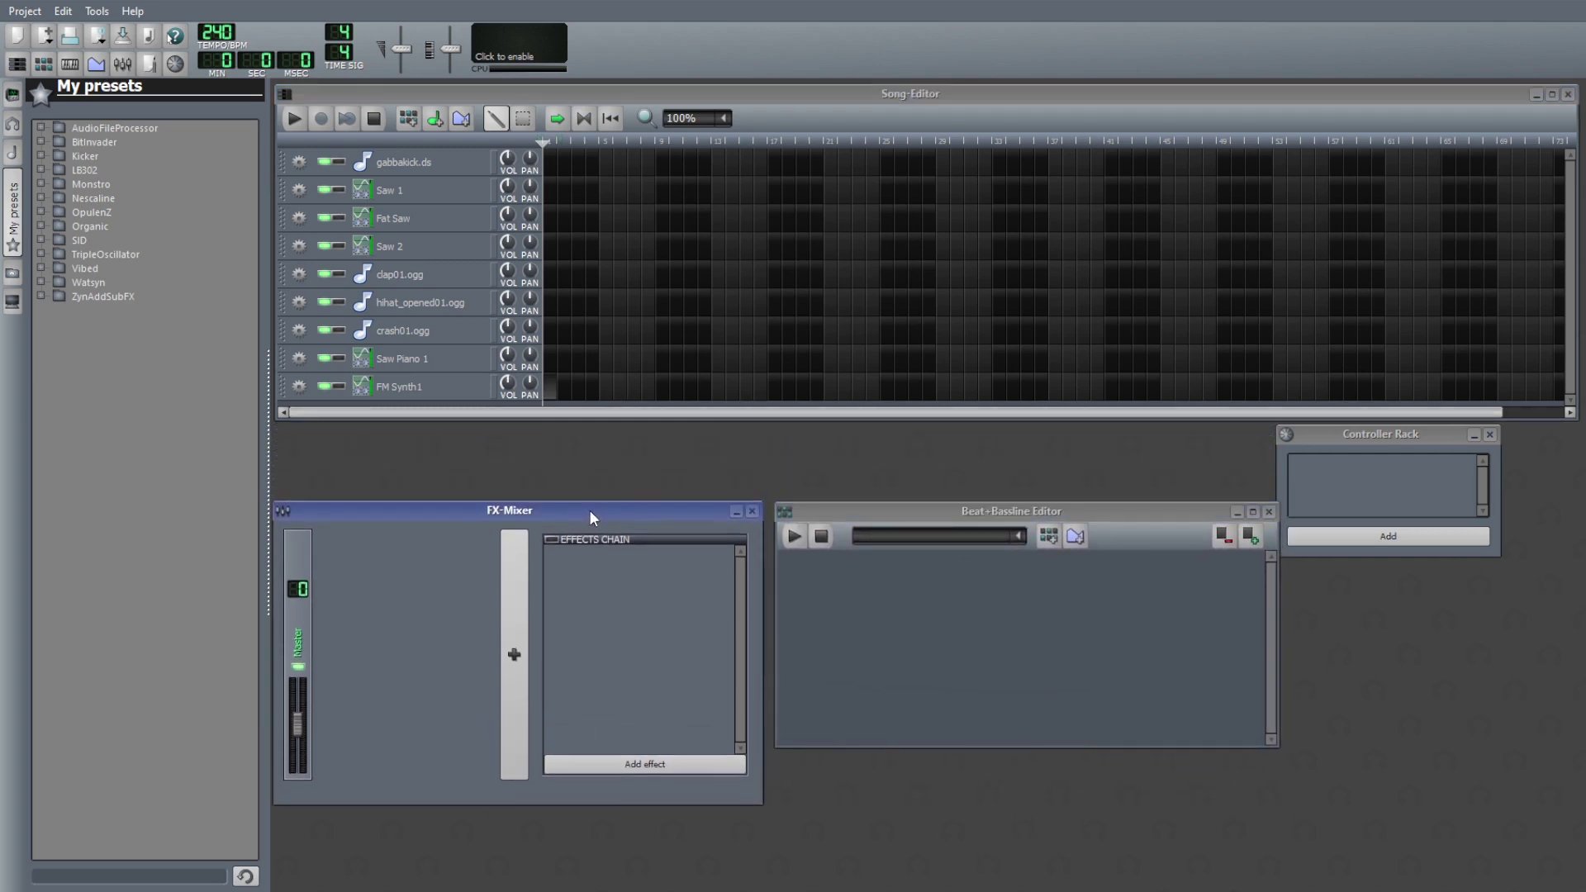
{"action": "left_click_drag", "start_coordinate": [1420, 433], "coordinate": [1438, 518]}
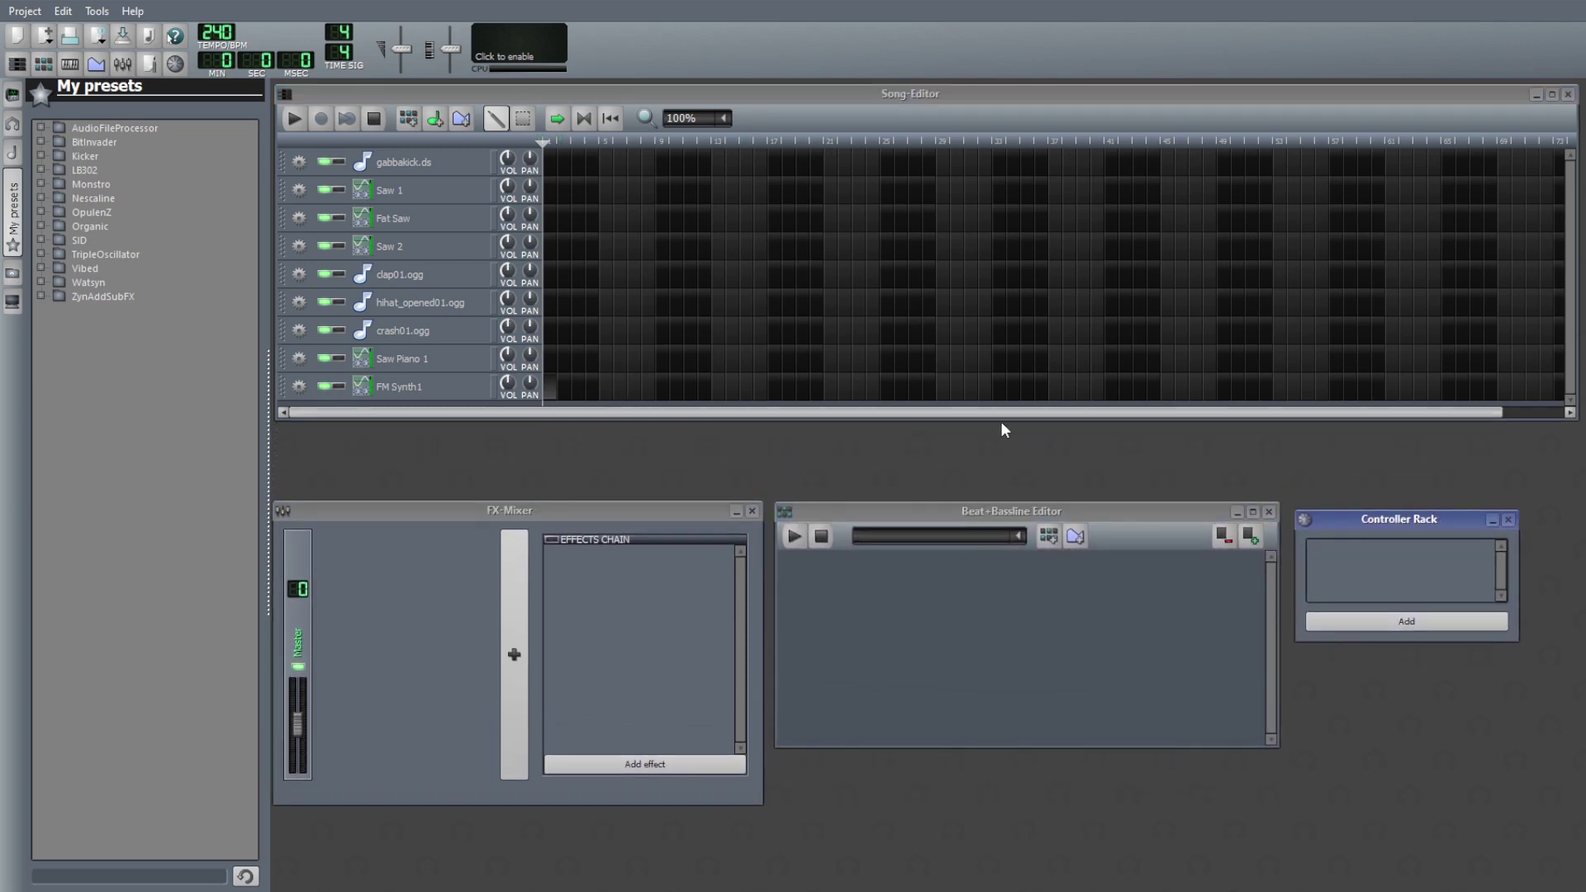
{"action": "left_click_drag", "start_coordinate": [1003, 423], "coordinate": [1002, 479]}
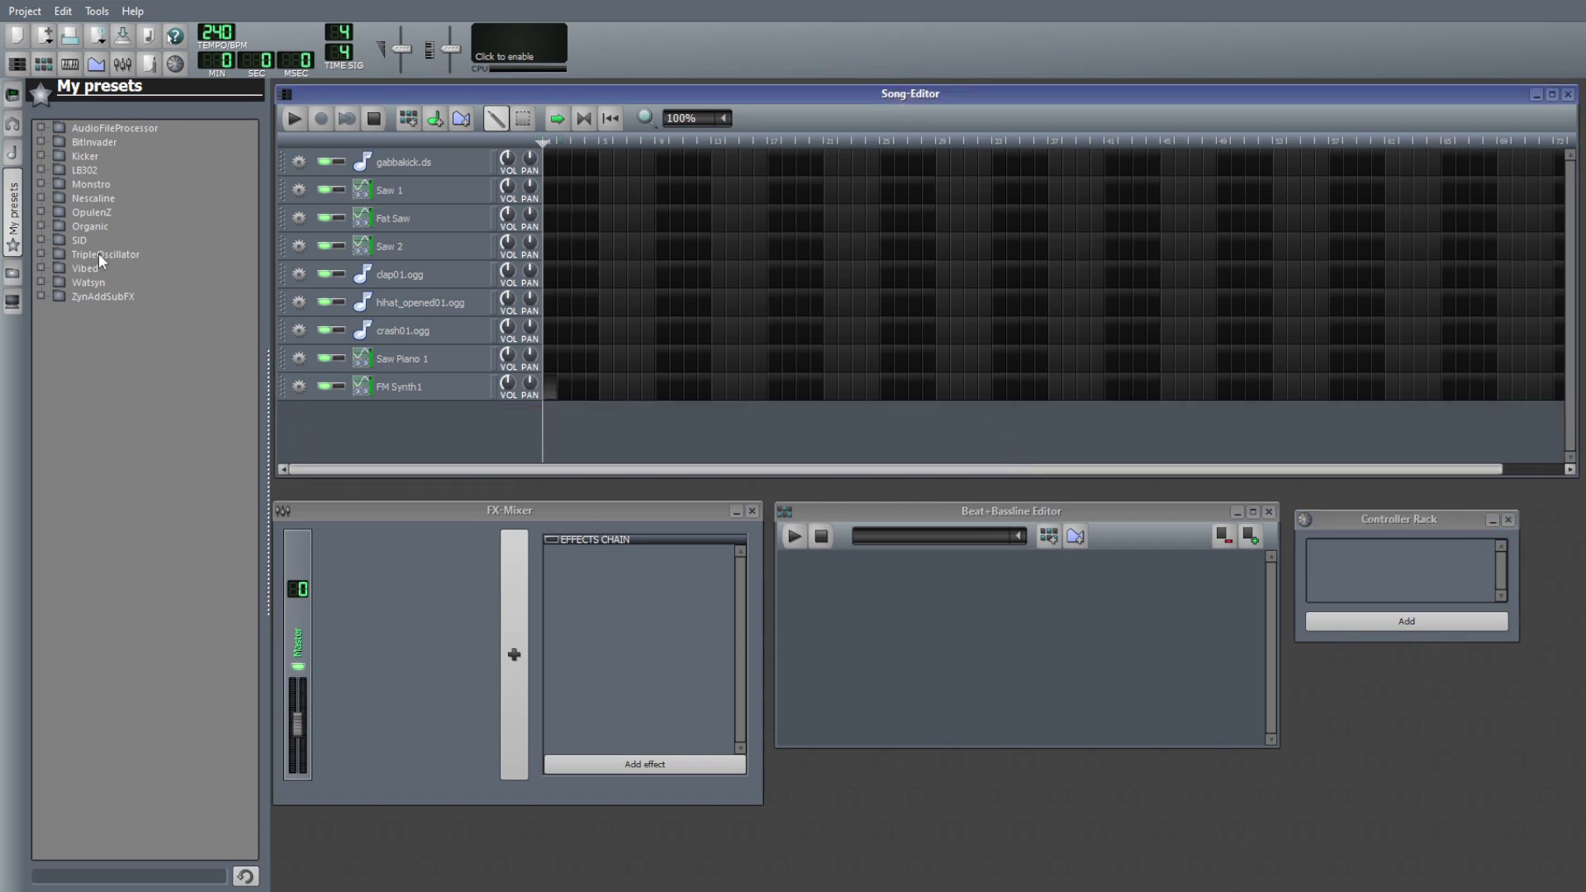
- Preview the OpulenZ Harp and Clarinet presets and add Clarinet to the Beat+Bassline Editor
{"action": "left_click", "coordinate": [46, 211]}
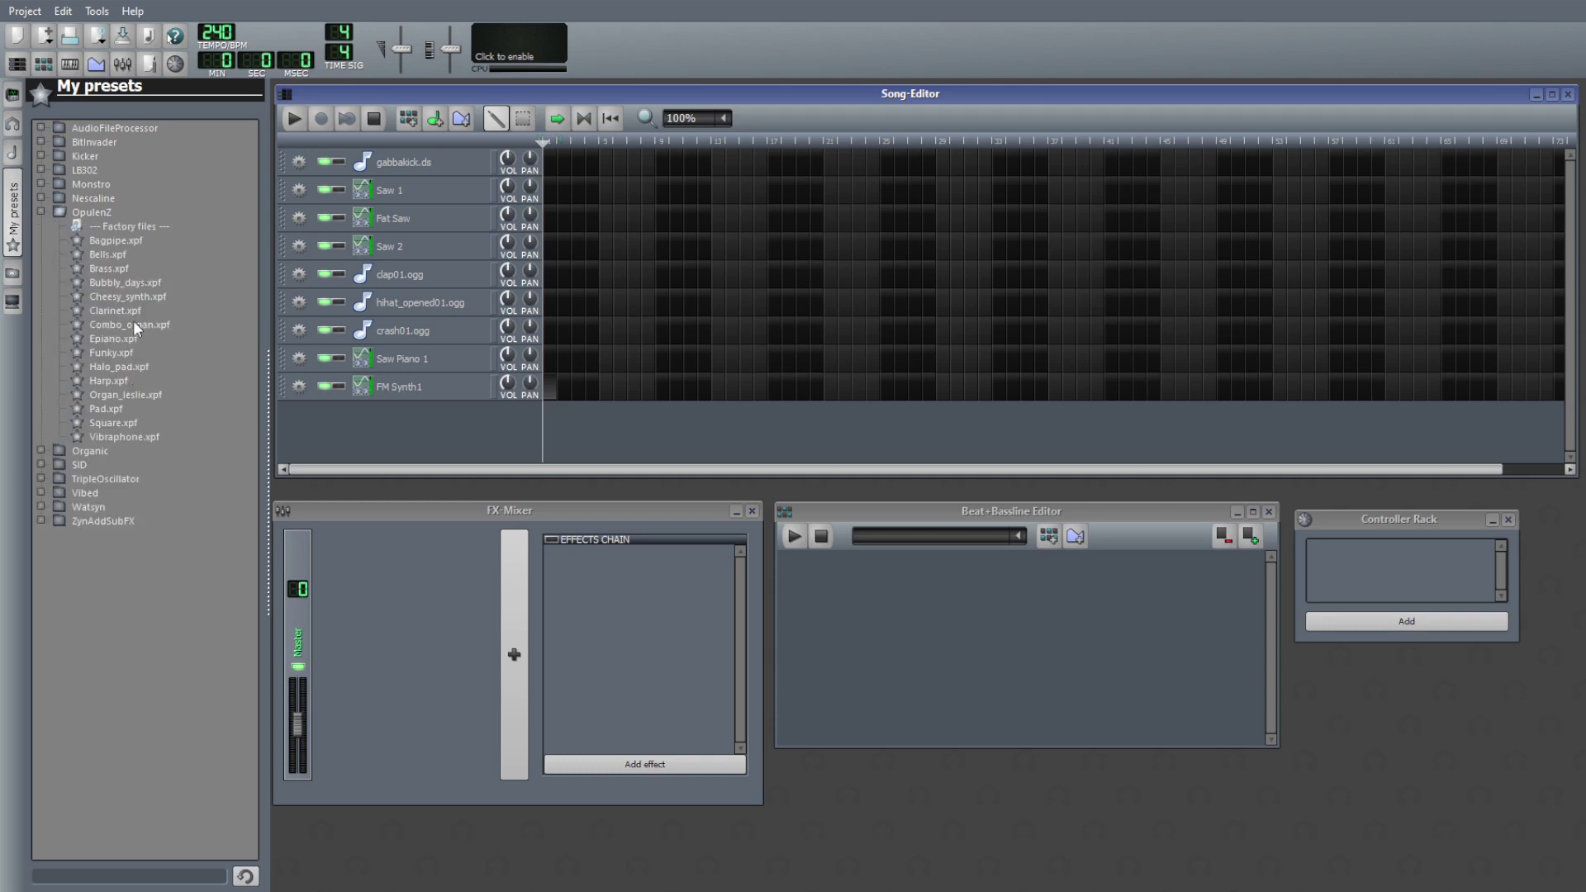
{"action": "left_click", "coordinate": [115, 379]}
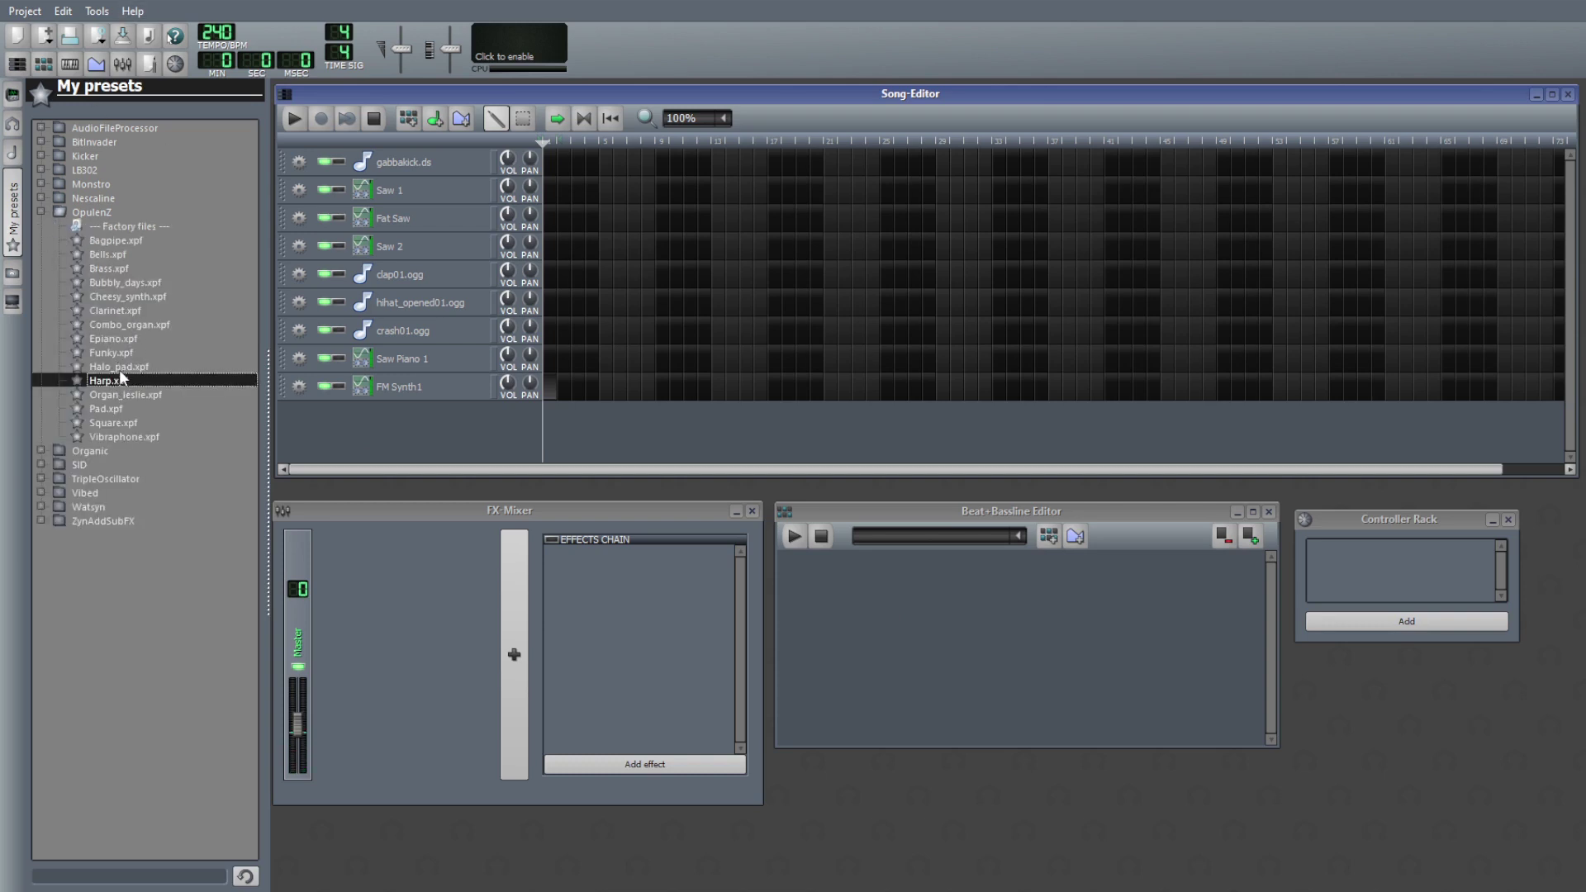
{"action": "left_click", "coordinate": [106, 309]}
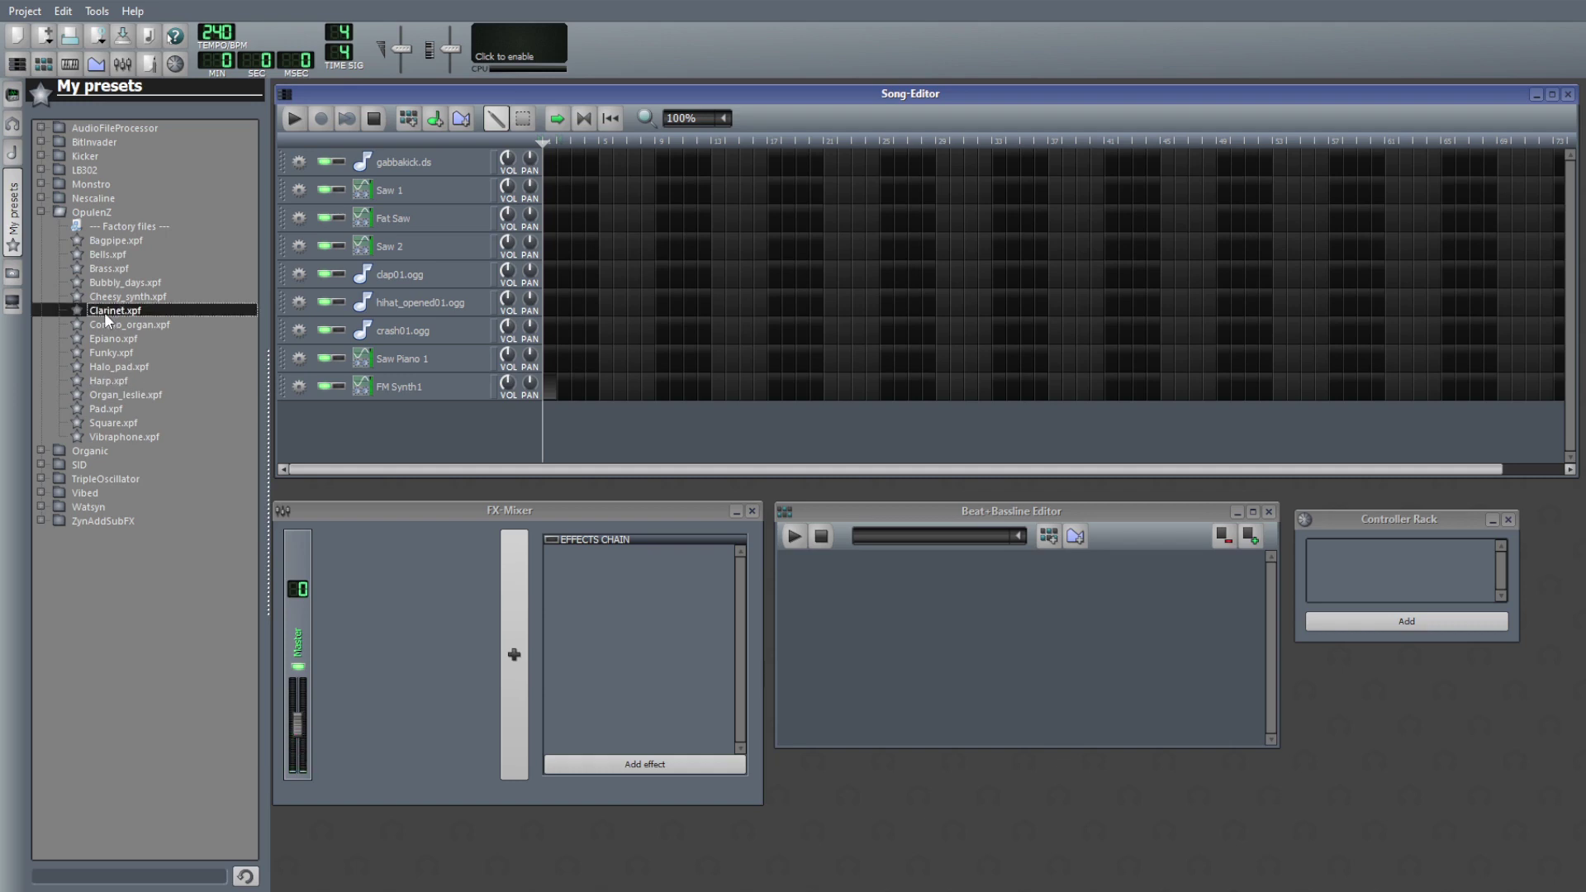
{"action": "left_click_drag", "start_coordinate": [106, 316], "coordinate": [826, 595]}
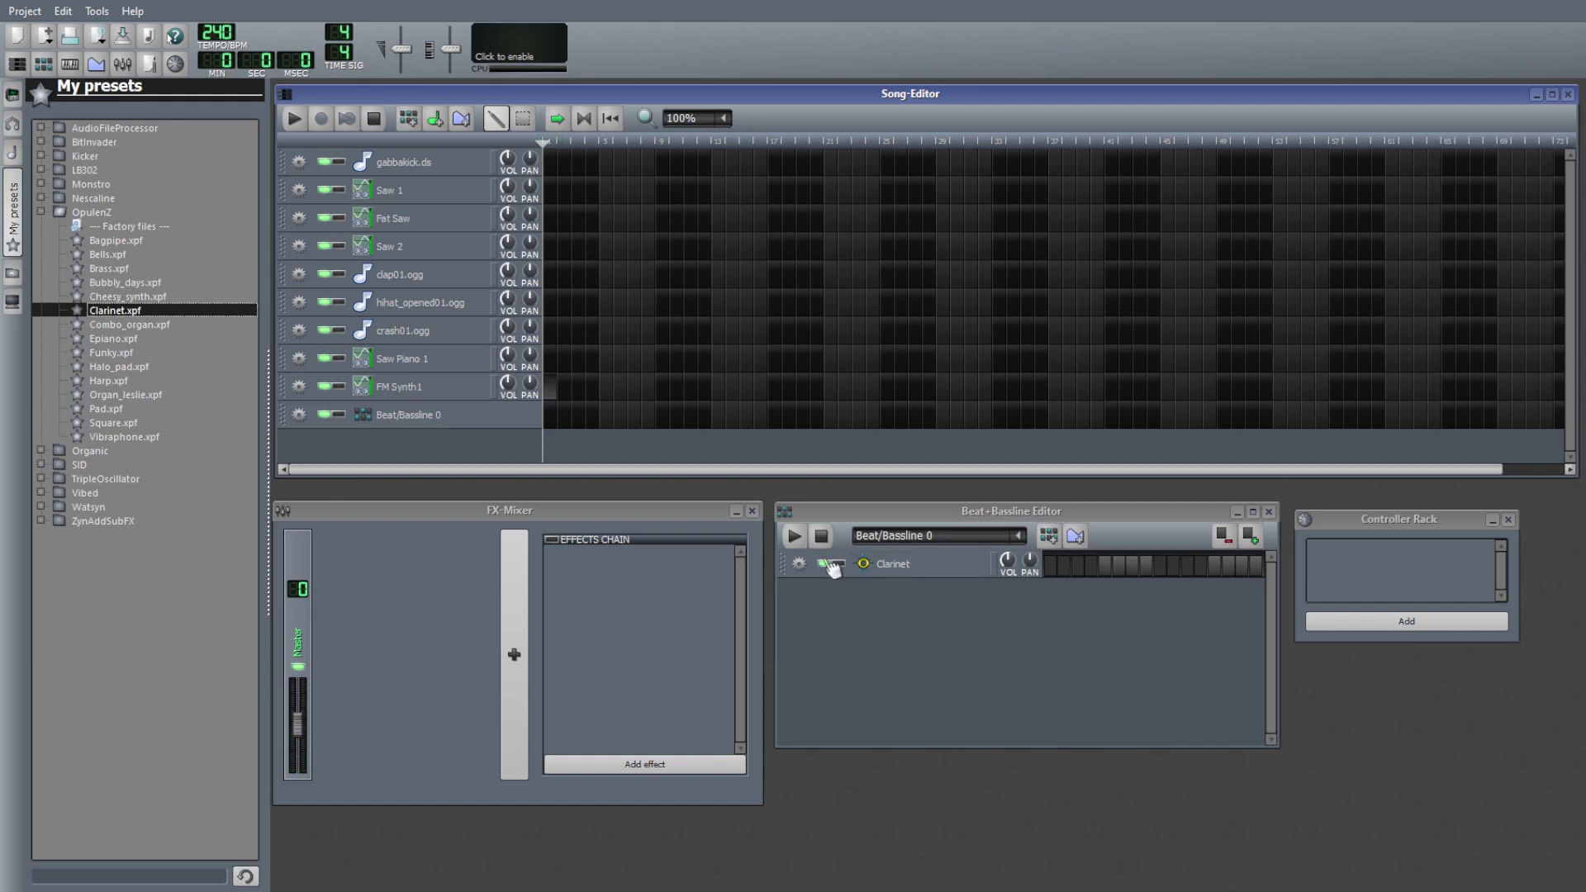
- Remove the Clarinet track from the Beat+Bassline Editor and the Beat/Bassline 0 track from the Song-Editor
{"action": "left_click", "coordinate": [798, 563]}
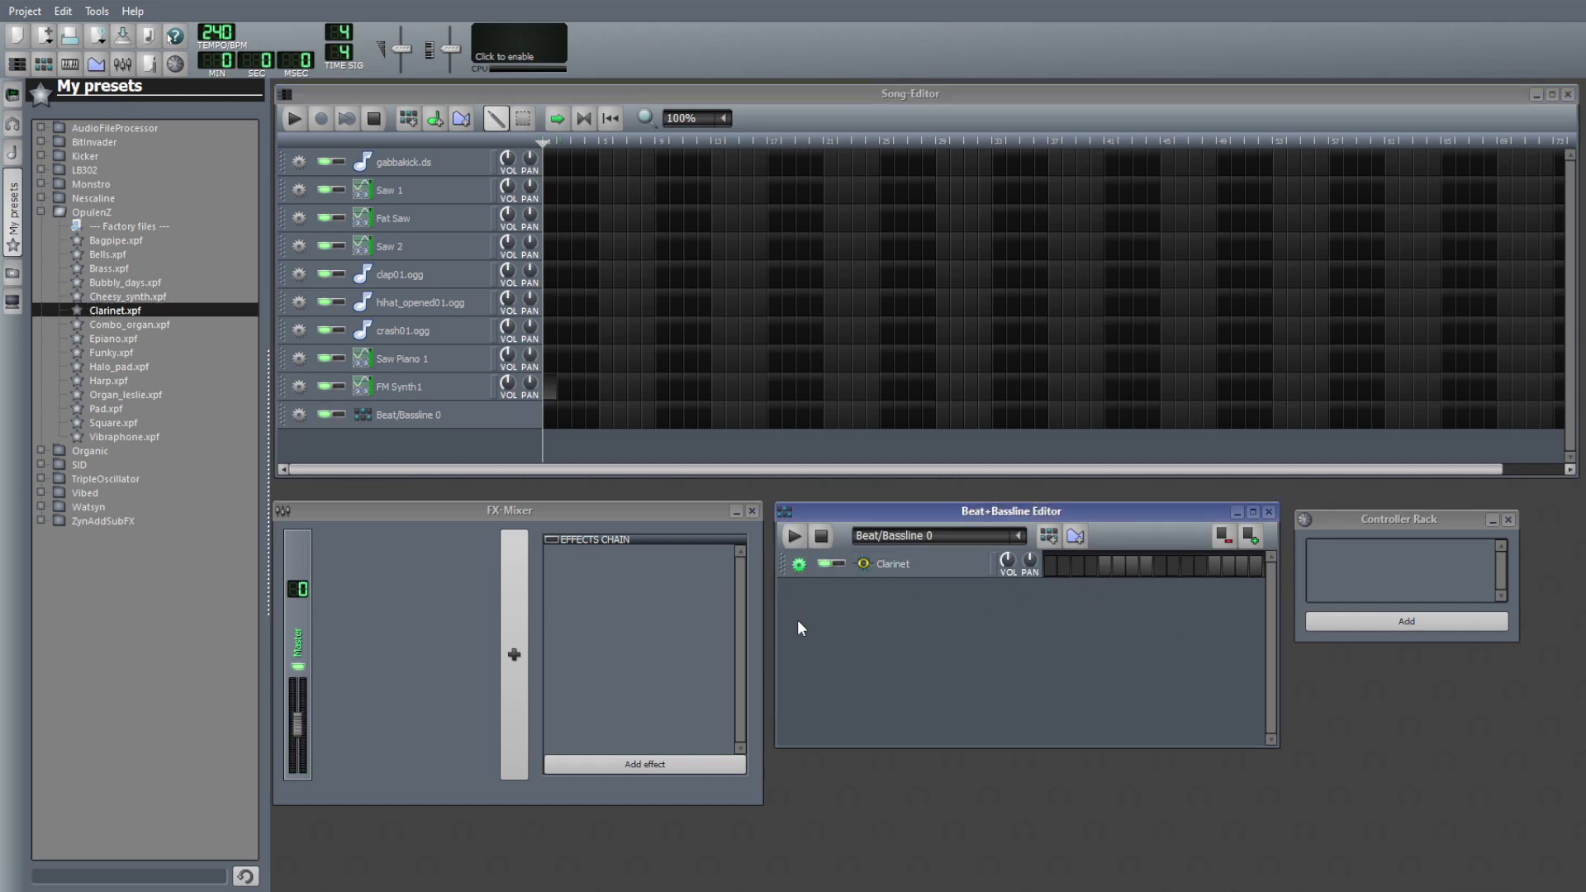
{"action": "left_click", "coordinate": [804, 607]}
{"action": "left_click", "coordinate": [297, 414]}
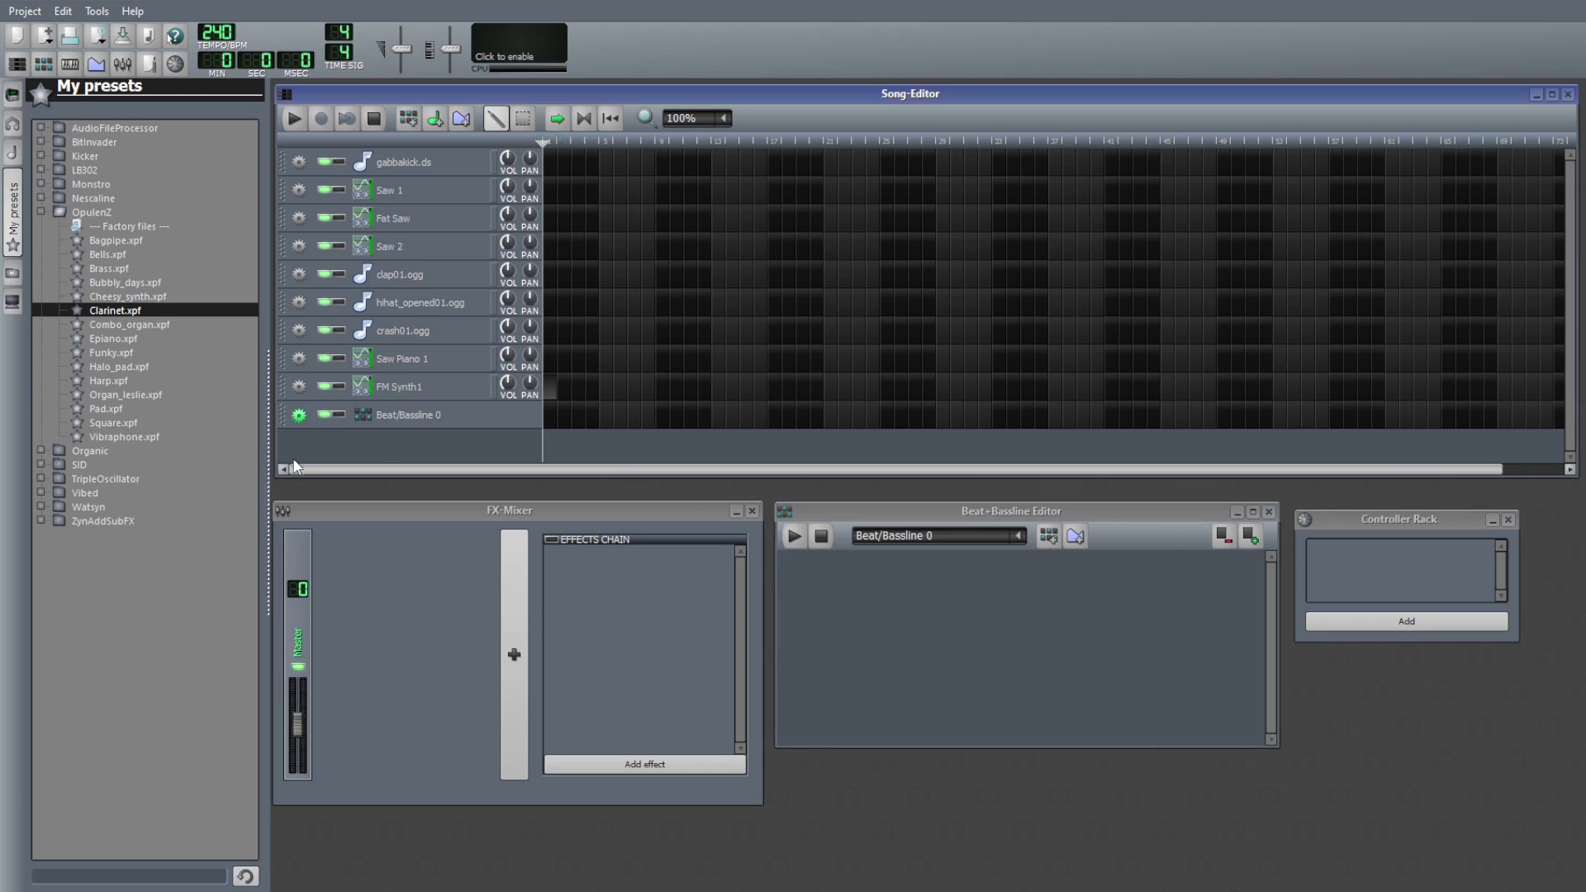
{"action": "left_click", "coordinate": [331, 456]}
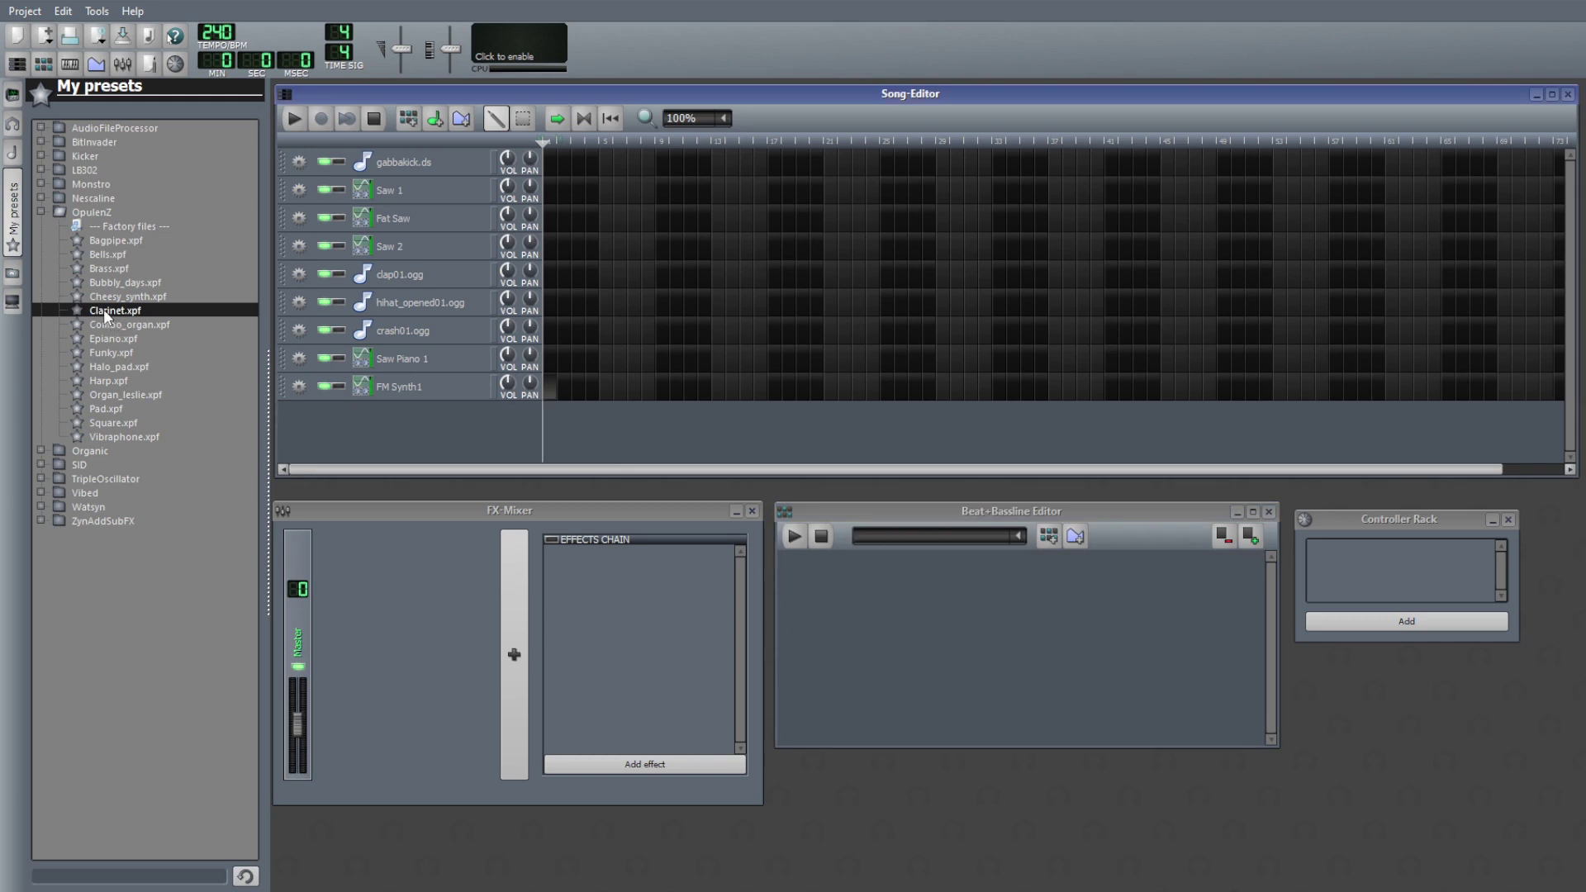
- Add the Clarinet preset as a Song-Editor track, remove that track and shrink the Song-Editor's height back
{"action": "left_click_drag", "start_coordinate": [109, 312], "coordinate": [382, 429]}
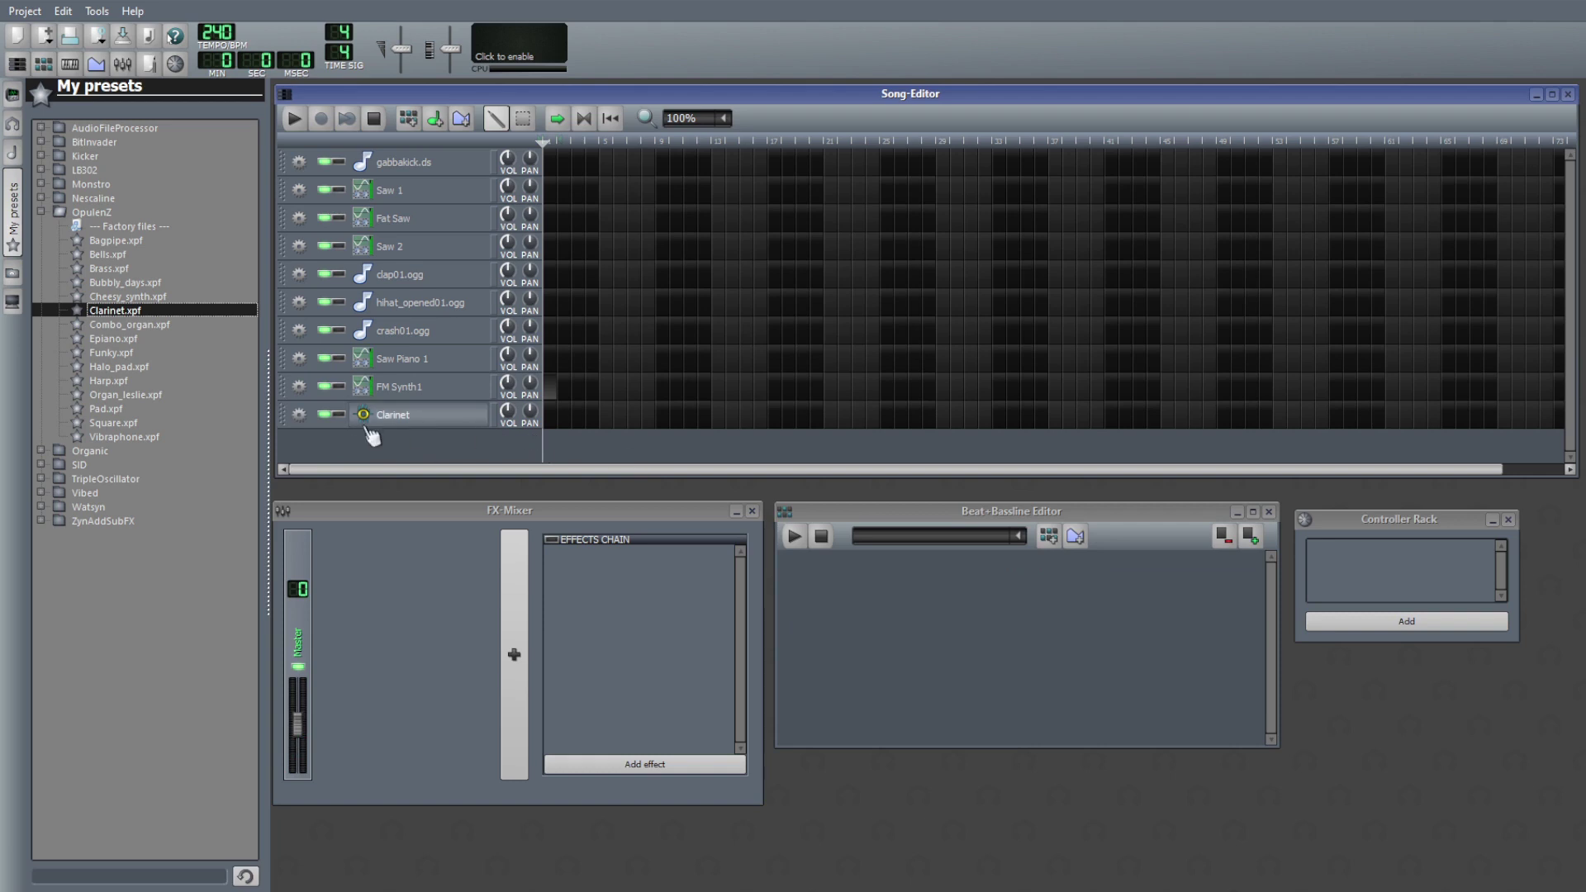
{"action": "left_click", "coordinate": [299, 415]}
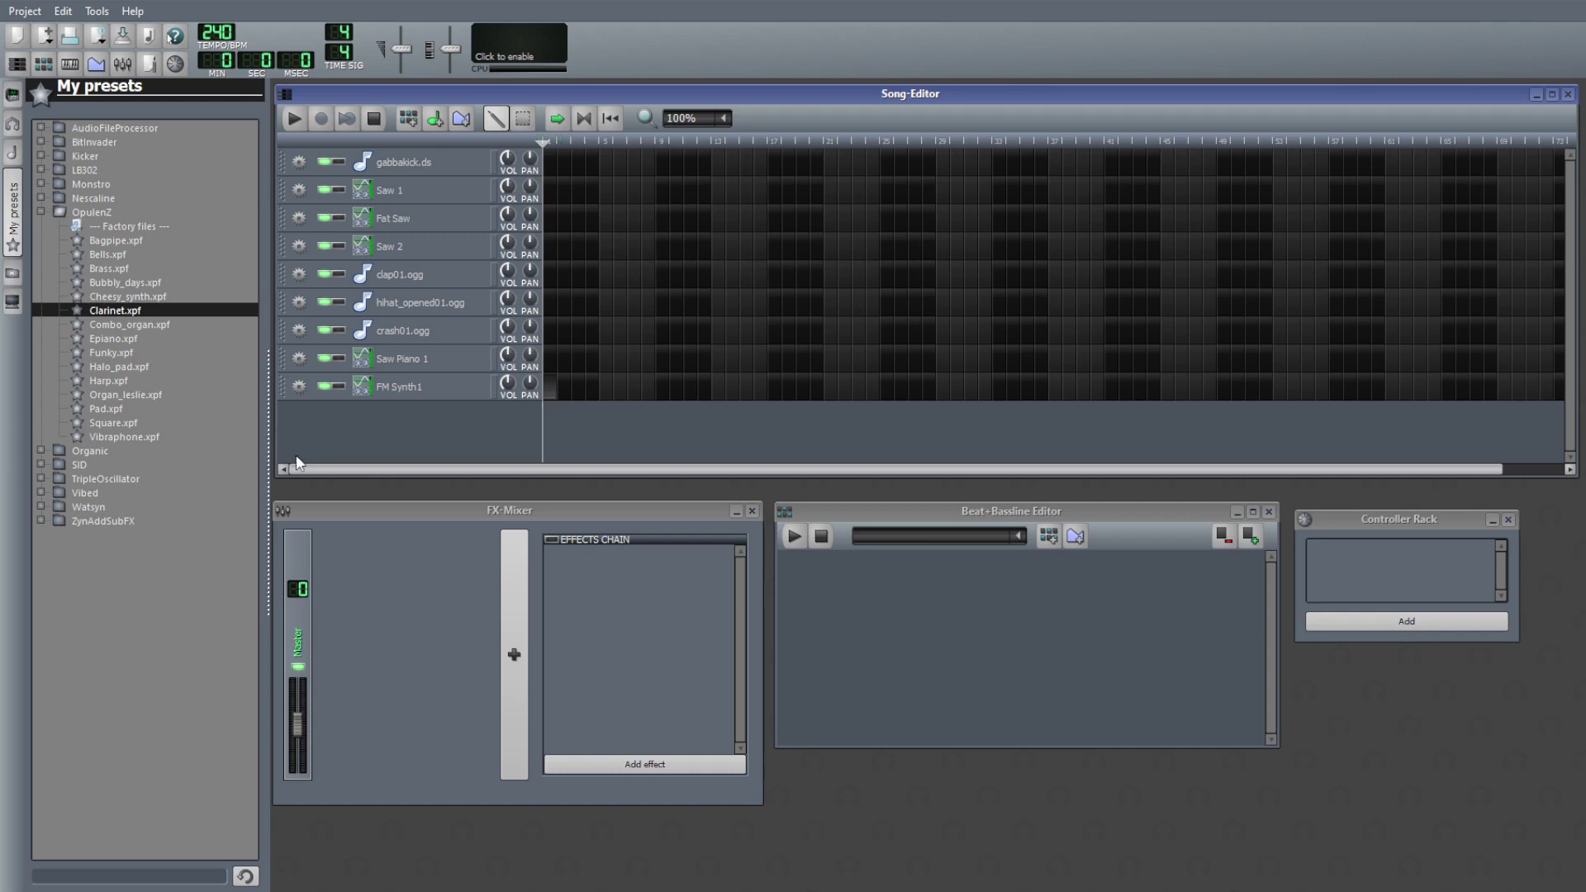
{"action": "left_click_drag", "start_coordinate": [545, 477], "coordinate": [554, 413]}
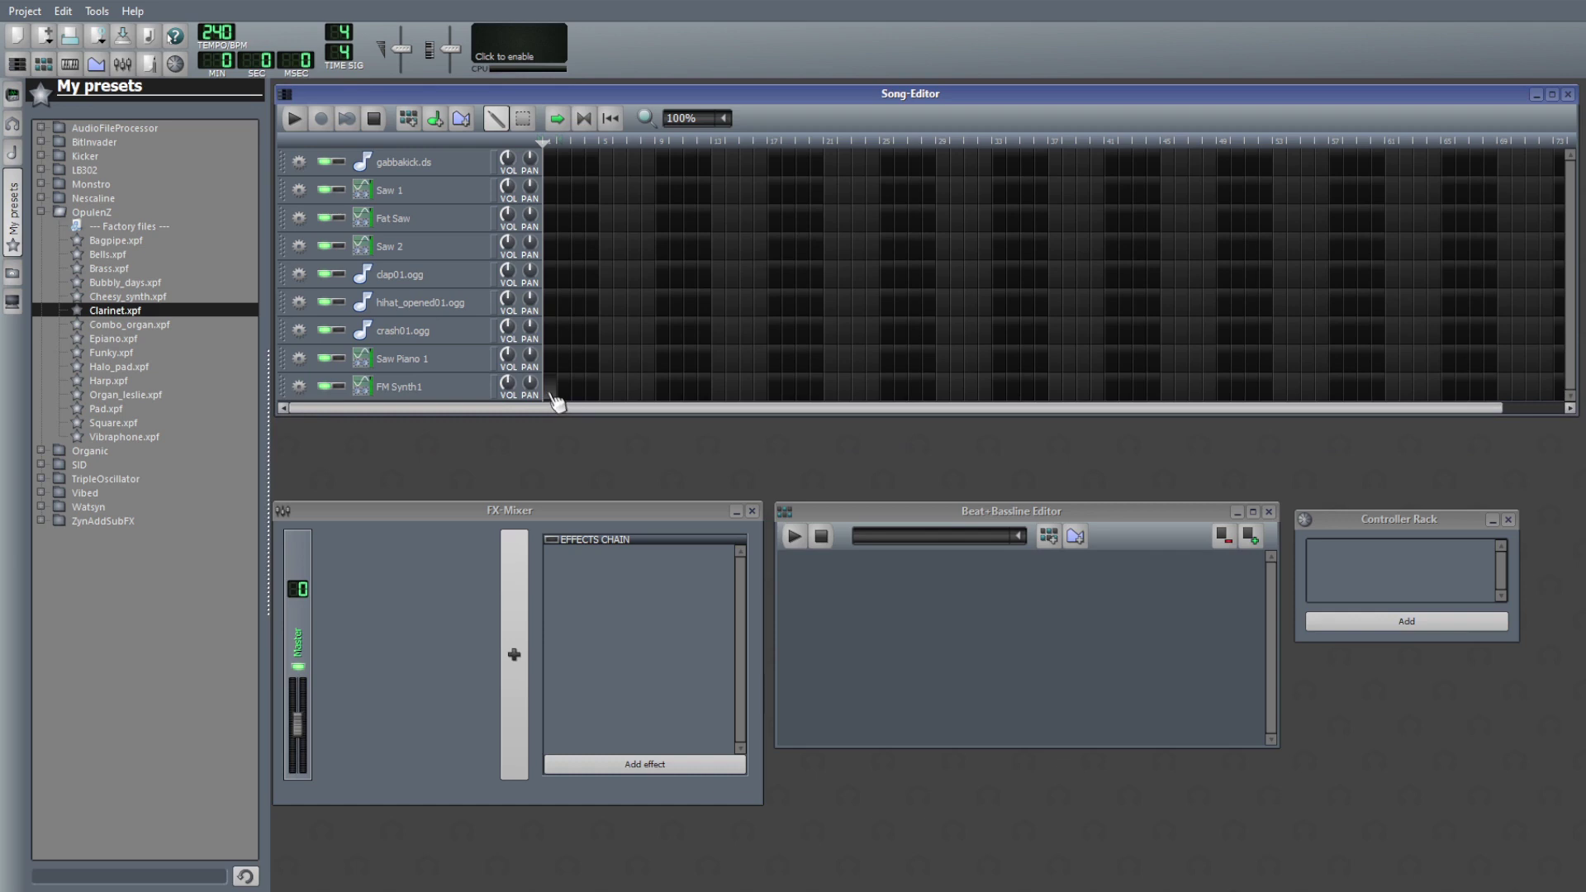
- Open the FM Synth1 pattern in the Piano-Roll and mark the Major scale's notes from C4
{"action": "double_click", "coordinate": [558, 387]}
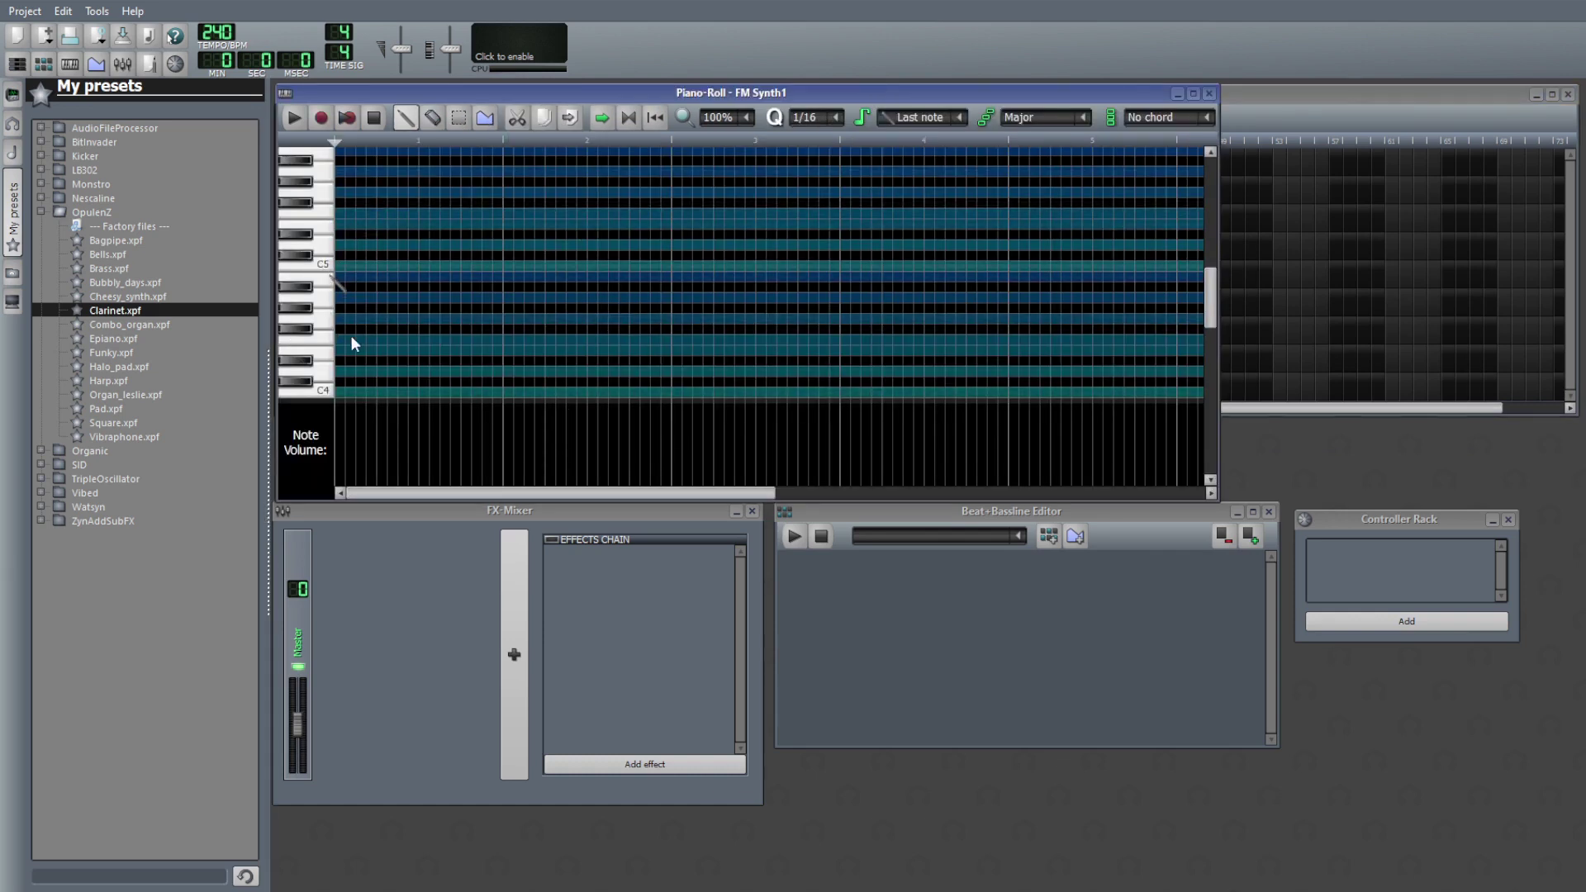
{"action": "scroll", "coordinate": [359, 236], "scroll_direction": "down", "scroll_amount": 4}
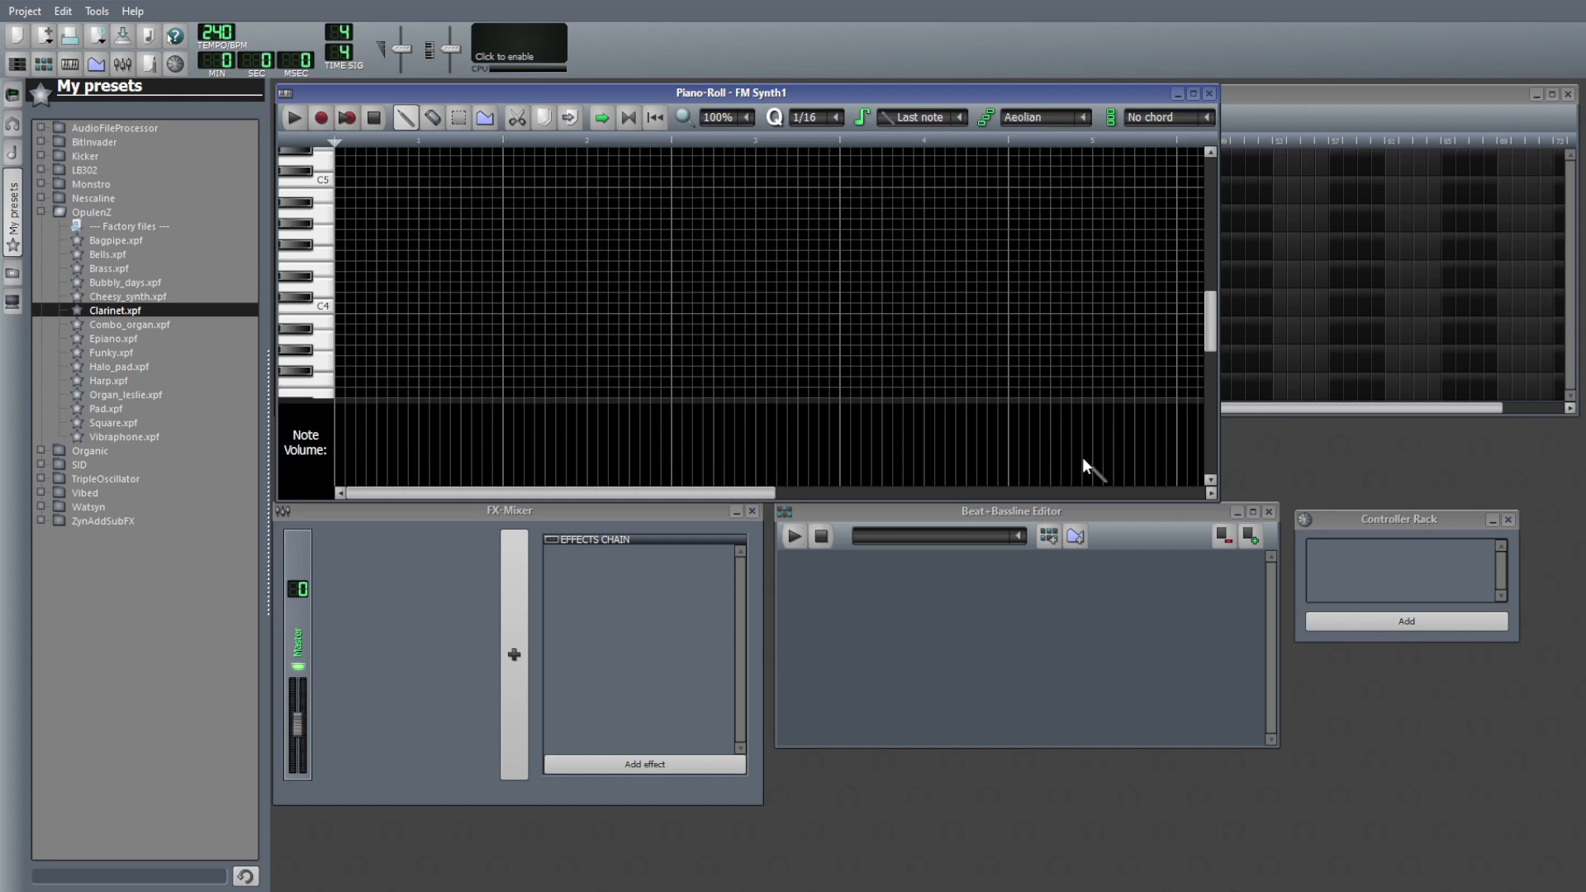
{"action": "scroll", "coordinate": [1045, 118], "scroll_direction": "down", "scroll_amount": 20}
{"action": "scroll", "coordinate": [1078, 119], "scroll_direction": "down", "scroll_amount": 1}
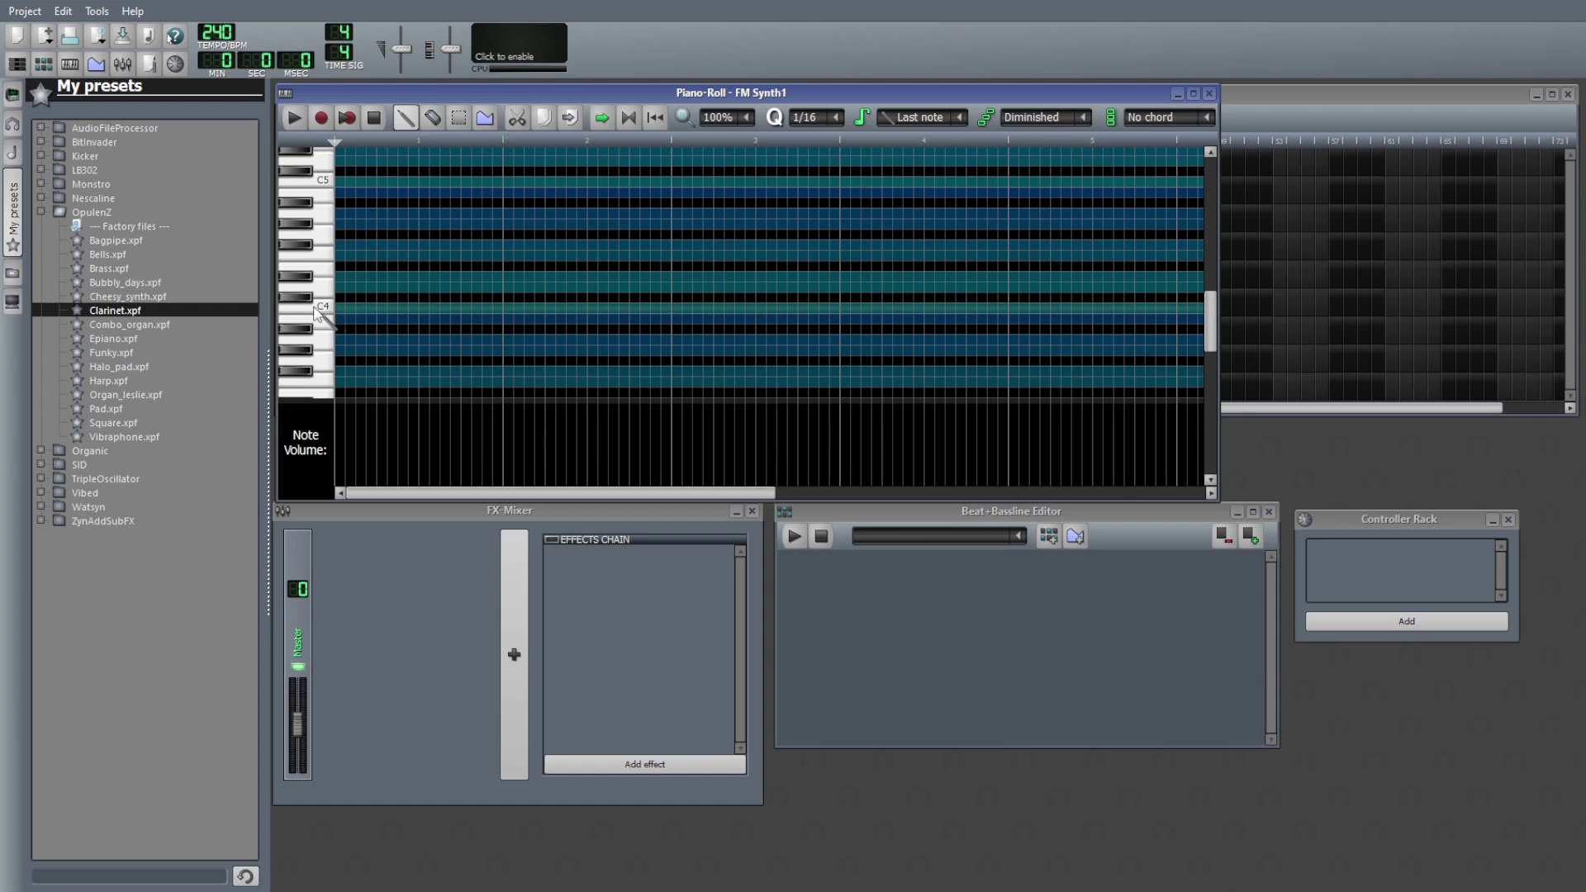
{"action": "right_click", "coordinate": [319, 312]}
{"action": "left_click", "coordinate": [335, 350]}
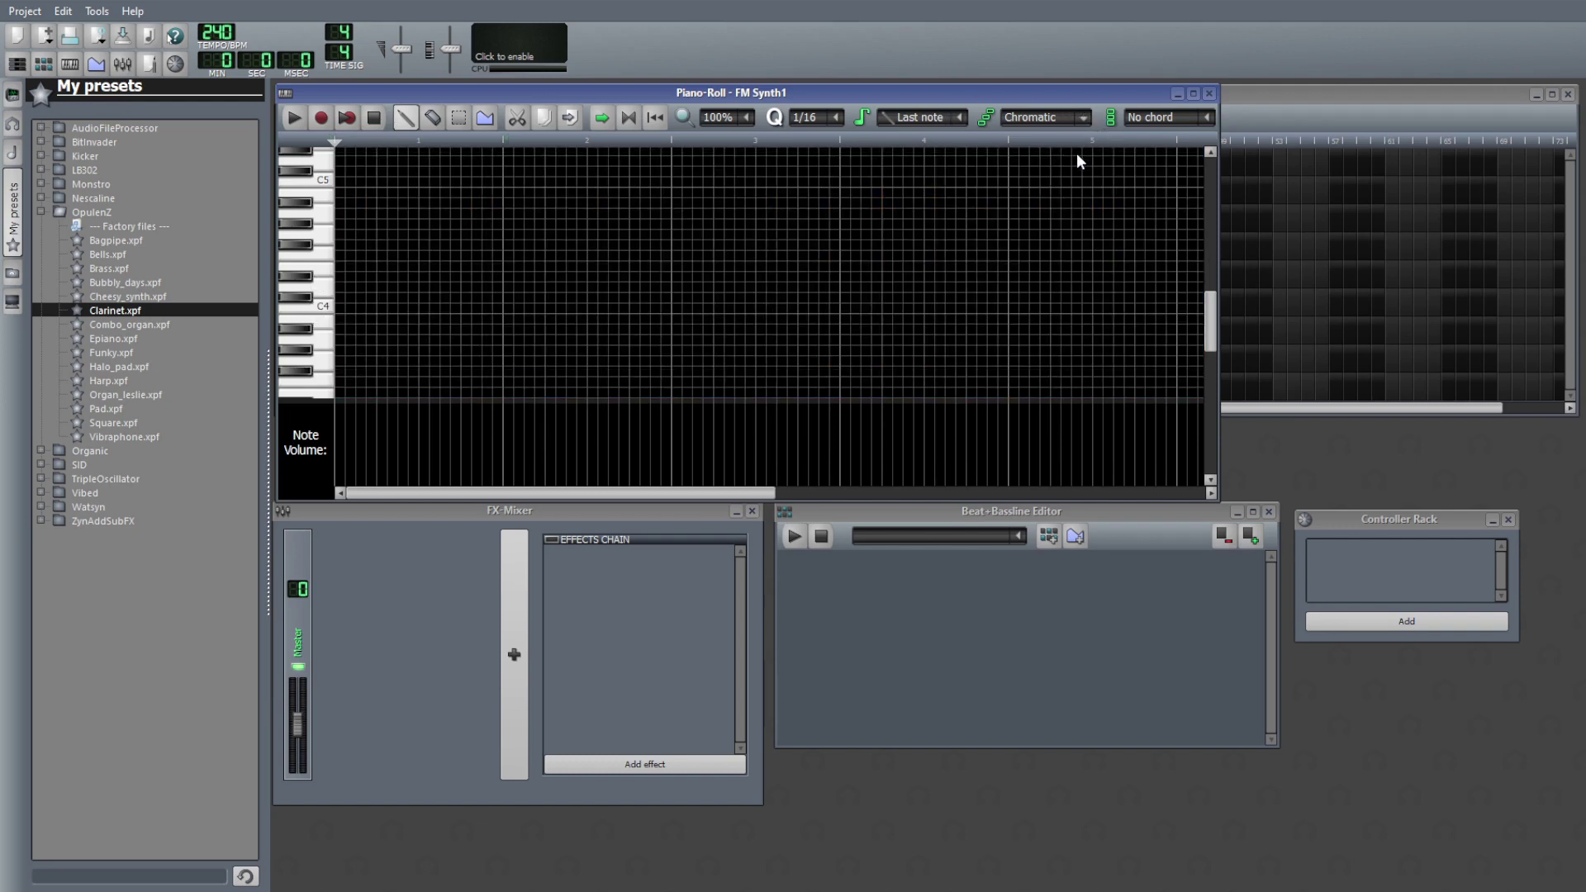
{"action": "left_click", "coordinate": [1044, 117]}
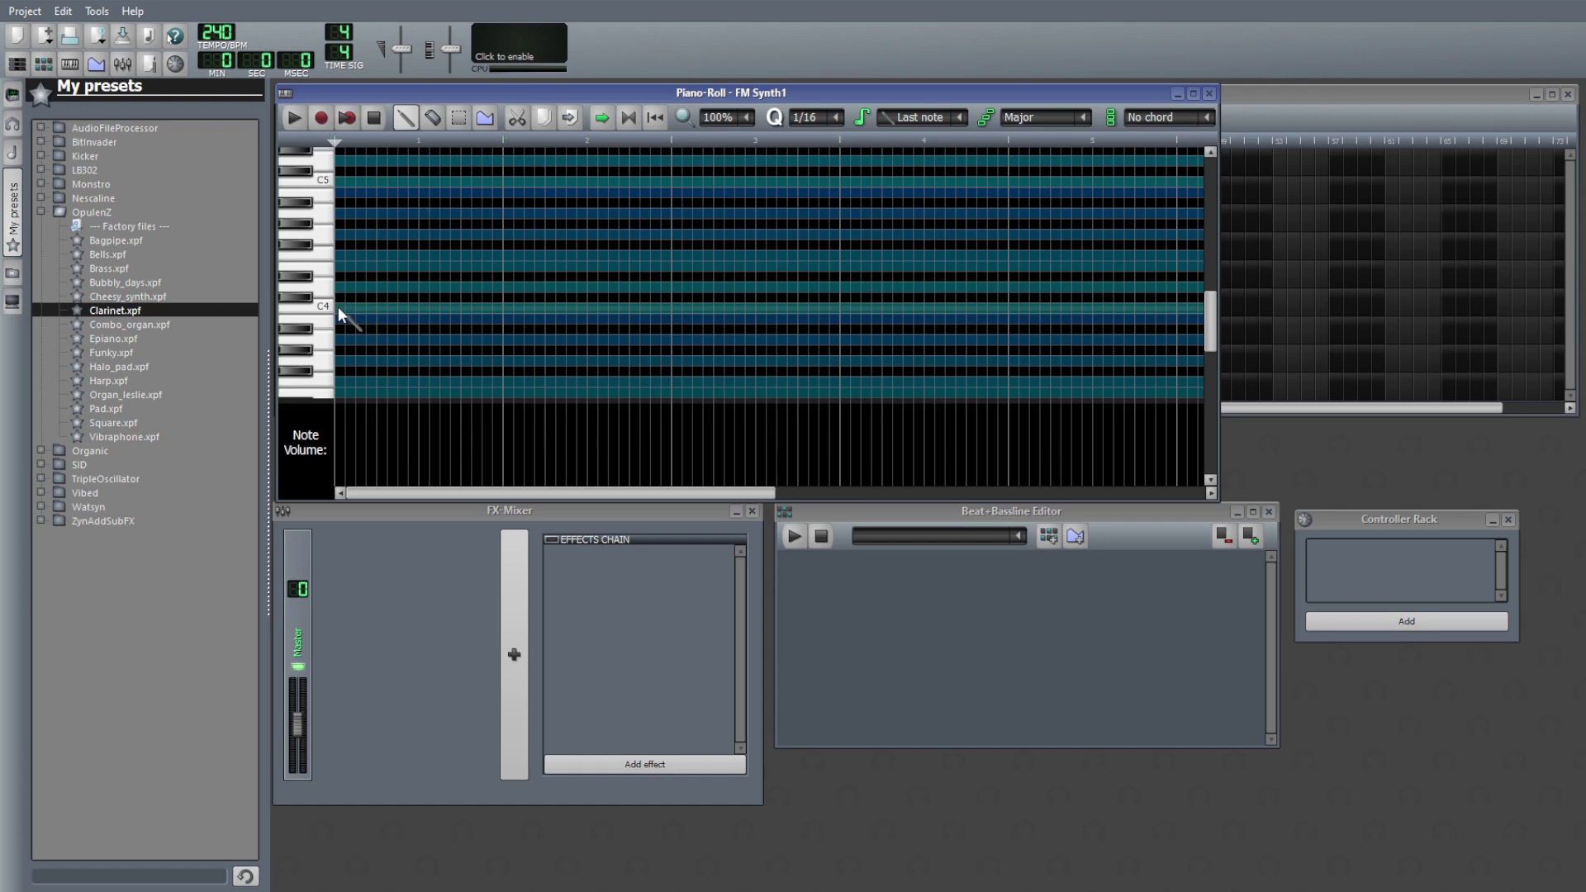
- Place a chord of C4, E4 and G4 at the very start of the FM Synth1 pattern
{"action": "left_click", "coordinate": [339, 307]}
{"action": "left_click", "coordinate": [340, 265]}
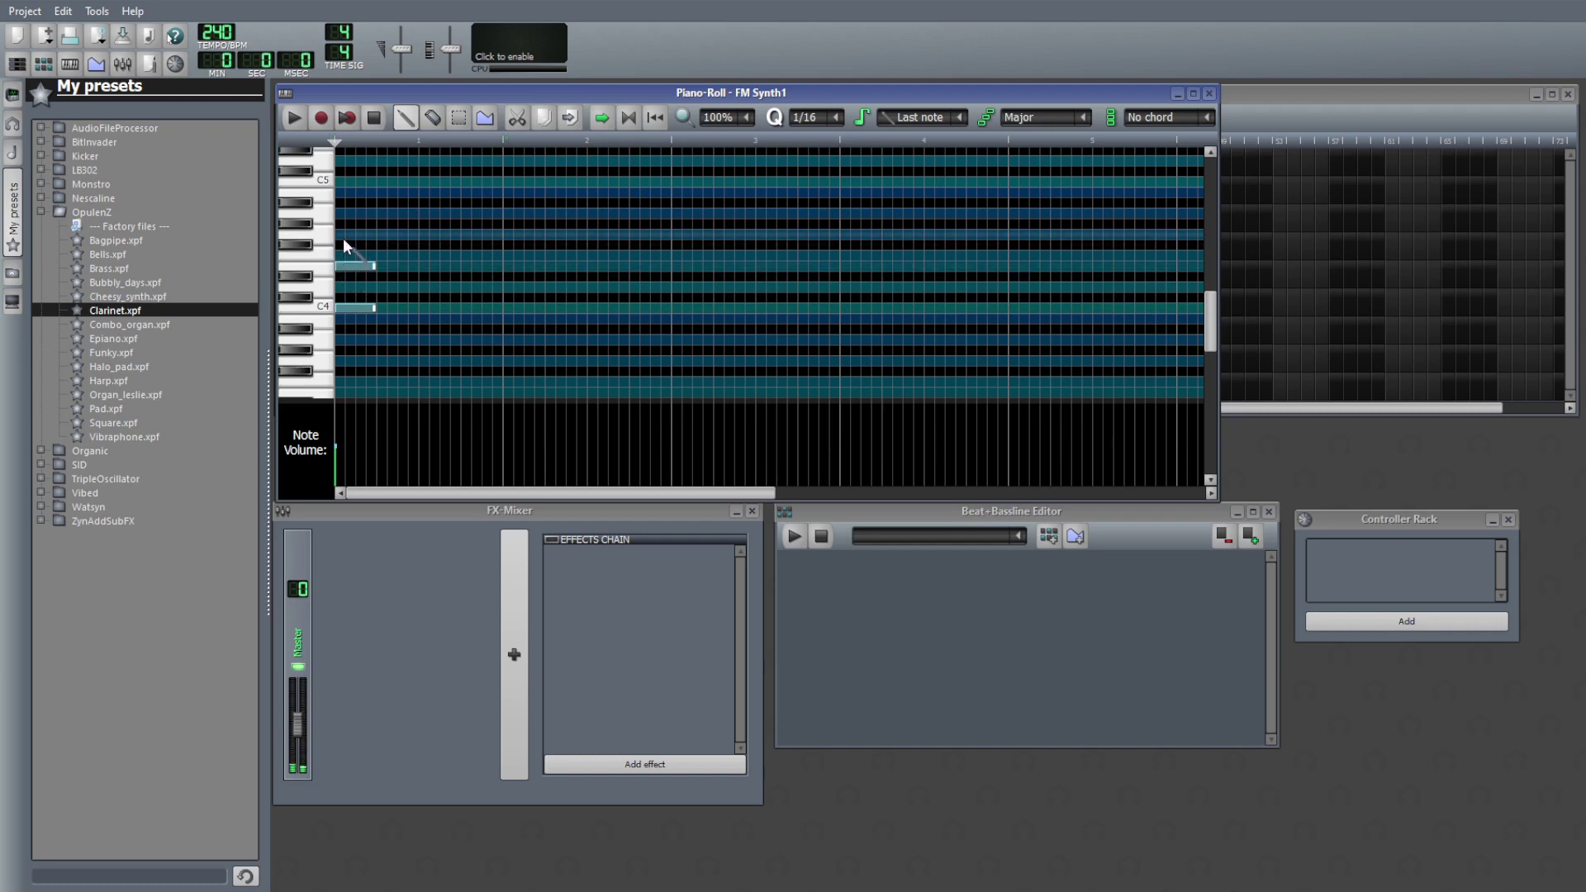
{"action": "left_click", "coordinate": [343, 235]}
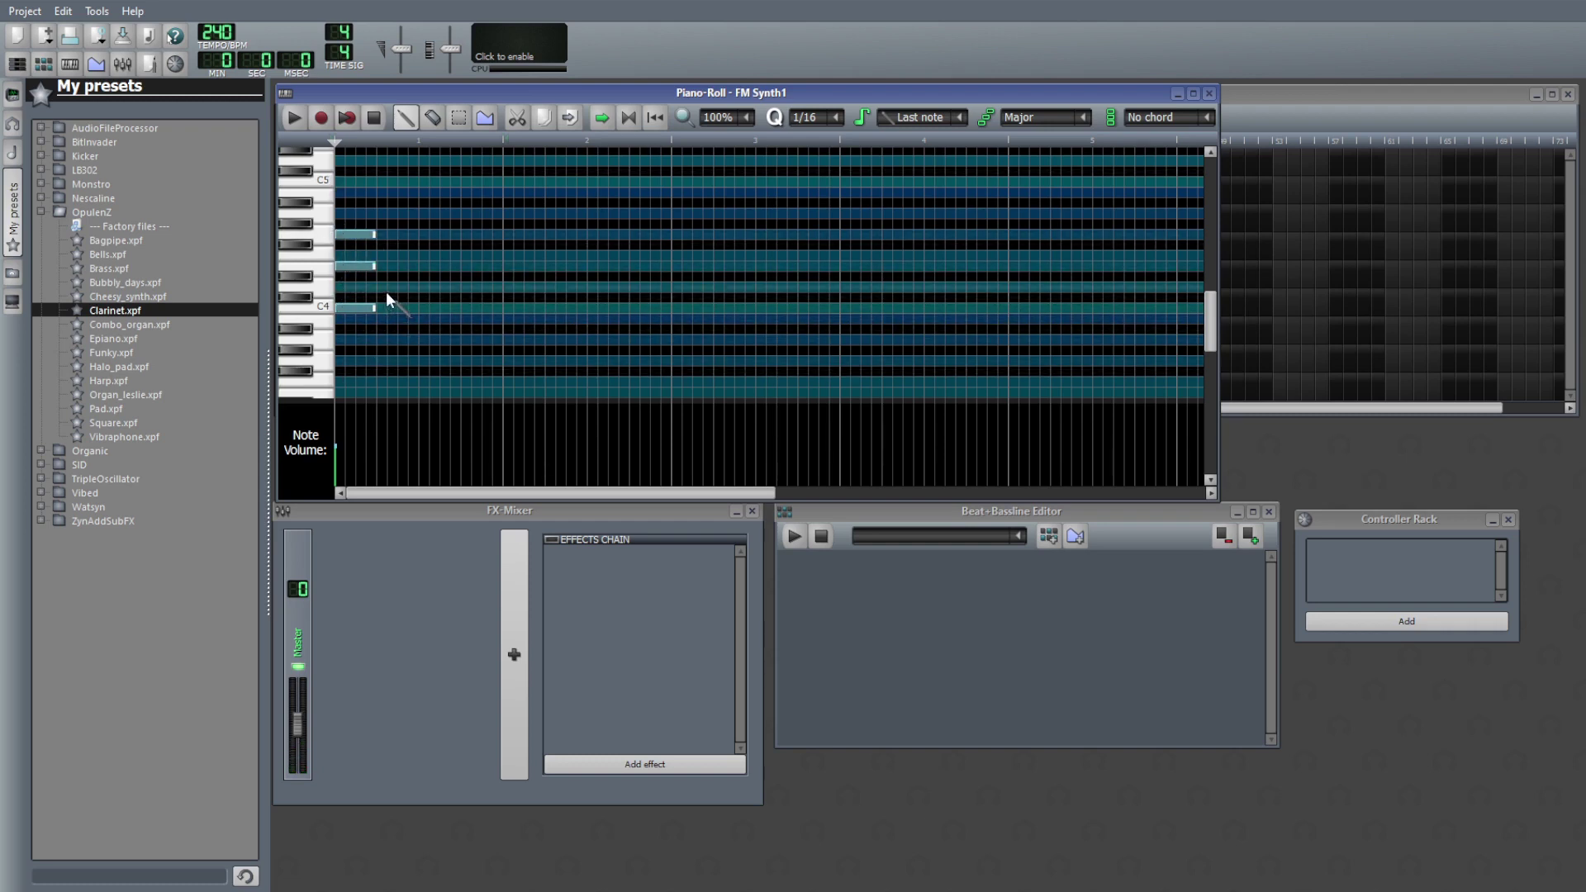
- Add a second chord of D4, F4 and A4 directly after the first chord
{"action": "left_click", "coordinate": [381, 286]}
{"action": "left_click", "coordinate": [385, 246]}
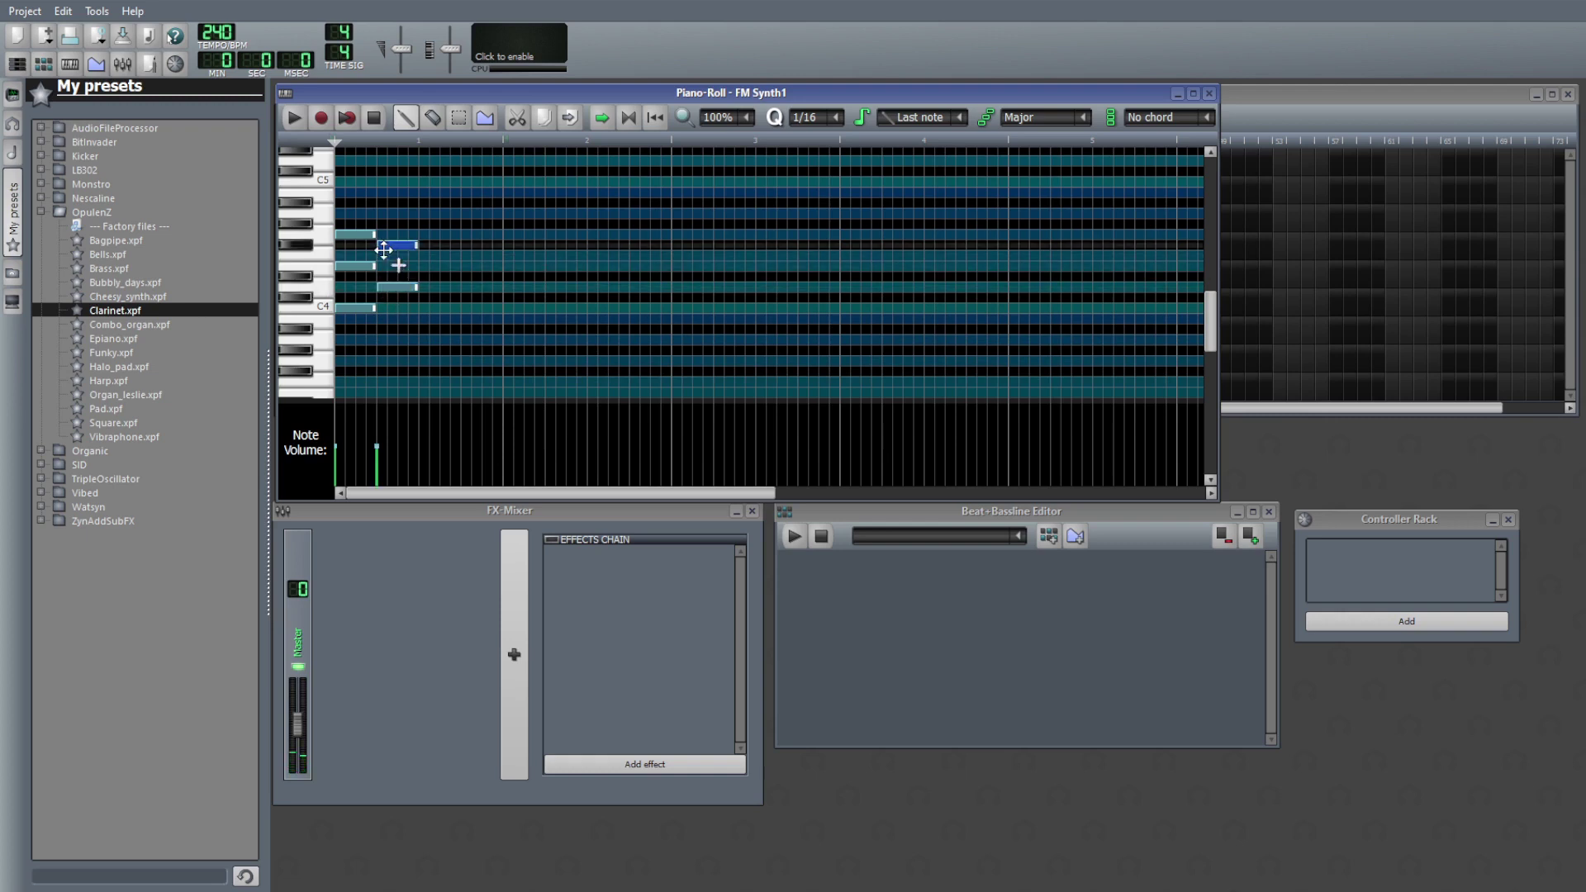
{"action": "left_click_drag", "start_coordinate": [386, 250], "coordinate": [386, 256]}
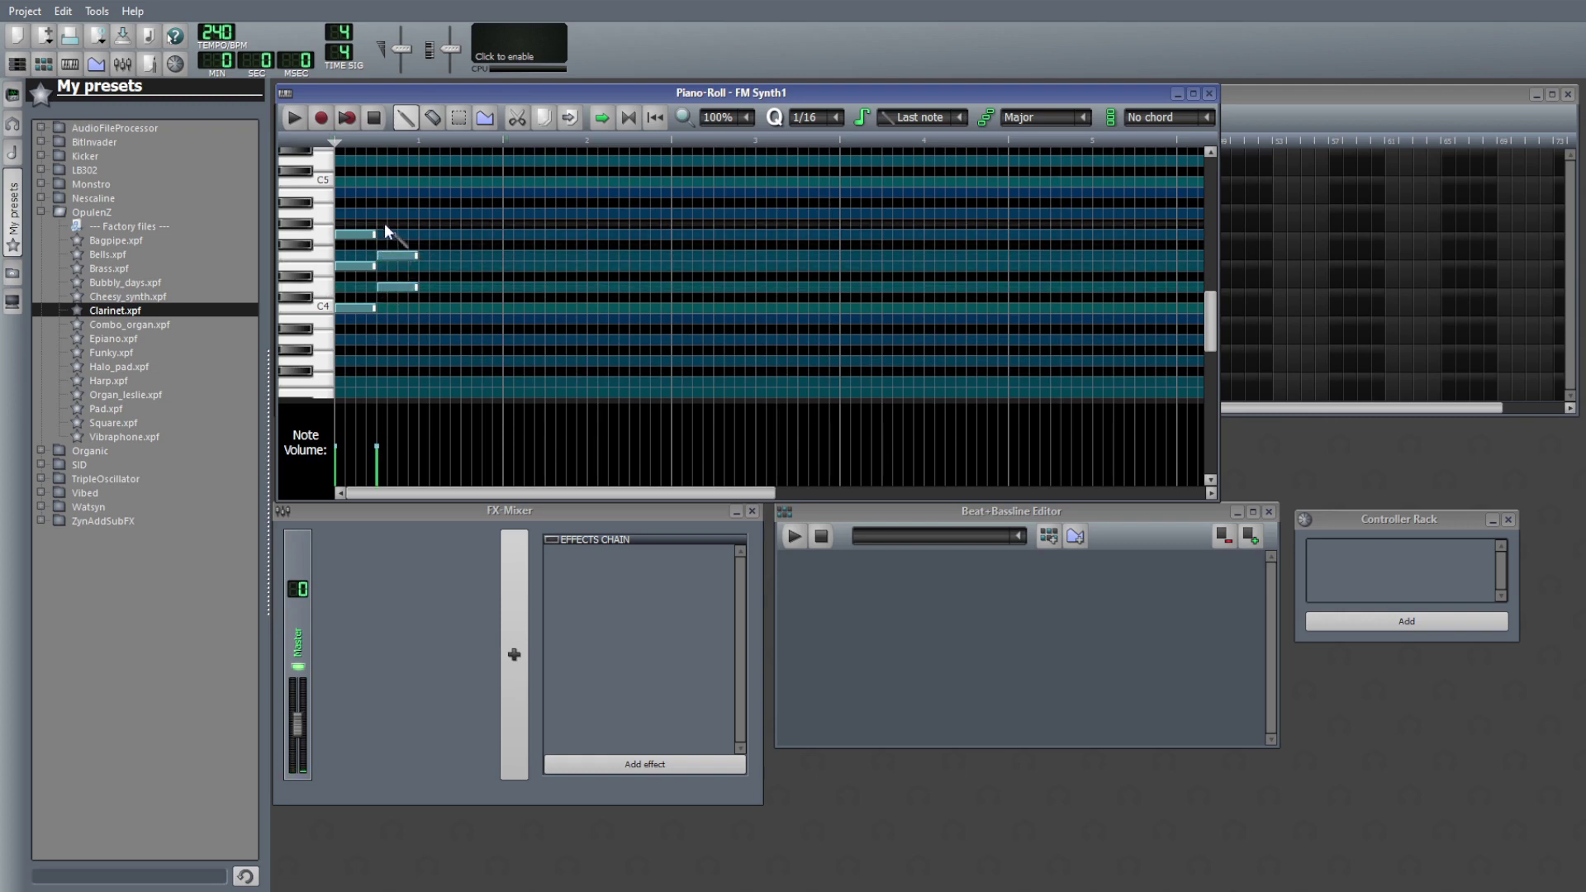
{"action": "left_click", "coordinate": [380, 212]}
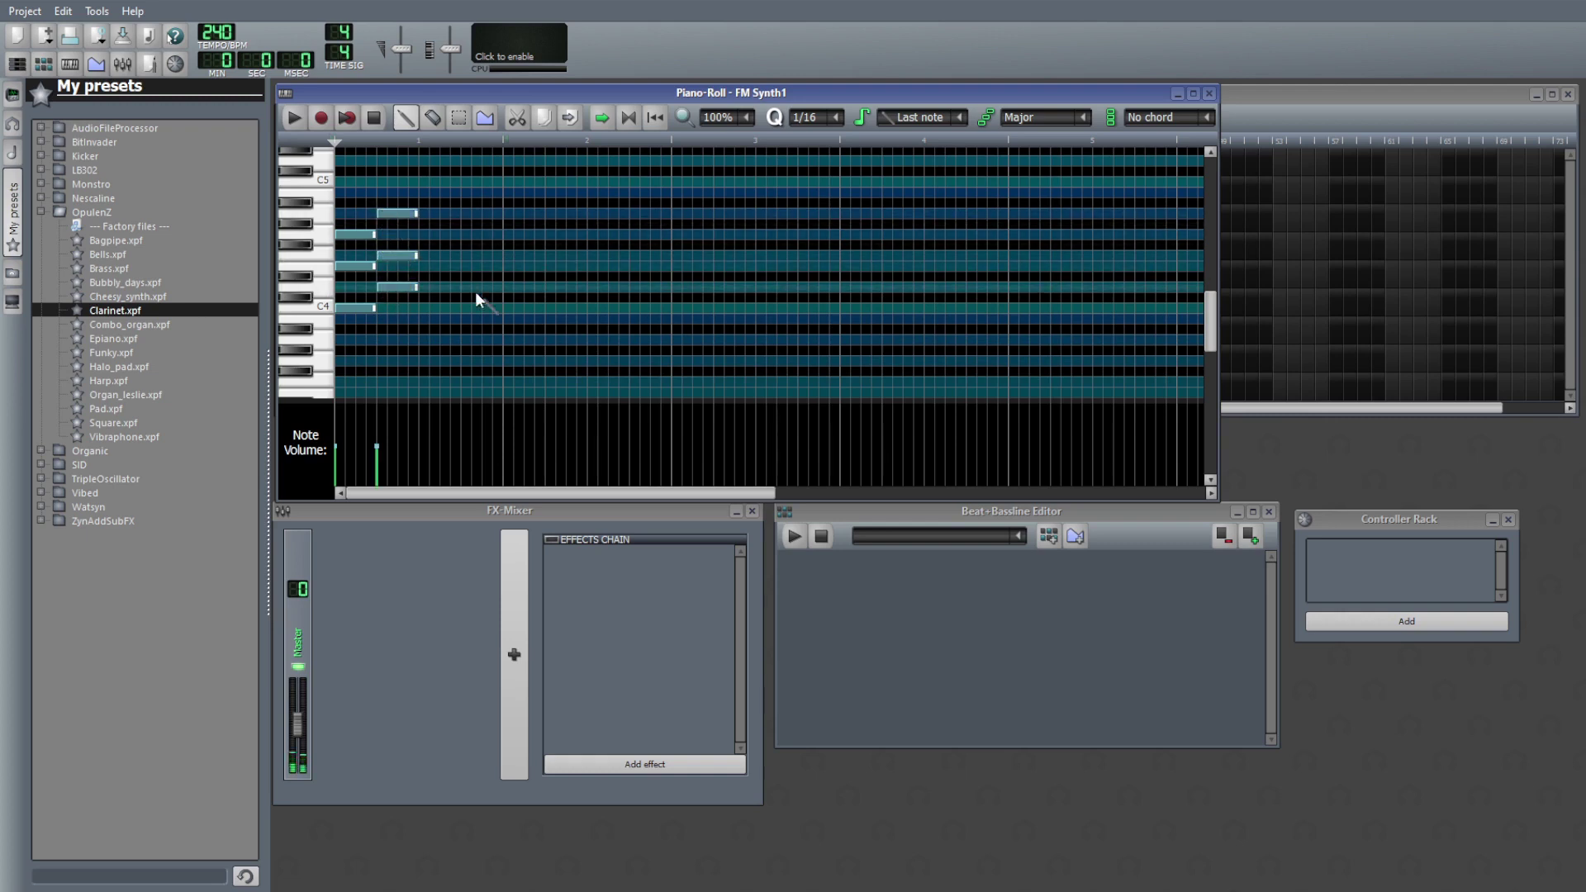
- Turn the second chord into F3, A3 and C4 by lowering its upper two notes an octave and D4 to C4, and play the pattern
{"action": "left_click", "coordinate": [401, 255]}
{"action": "left_click", "coordinate": [408, 213], "text": "shift"}
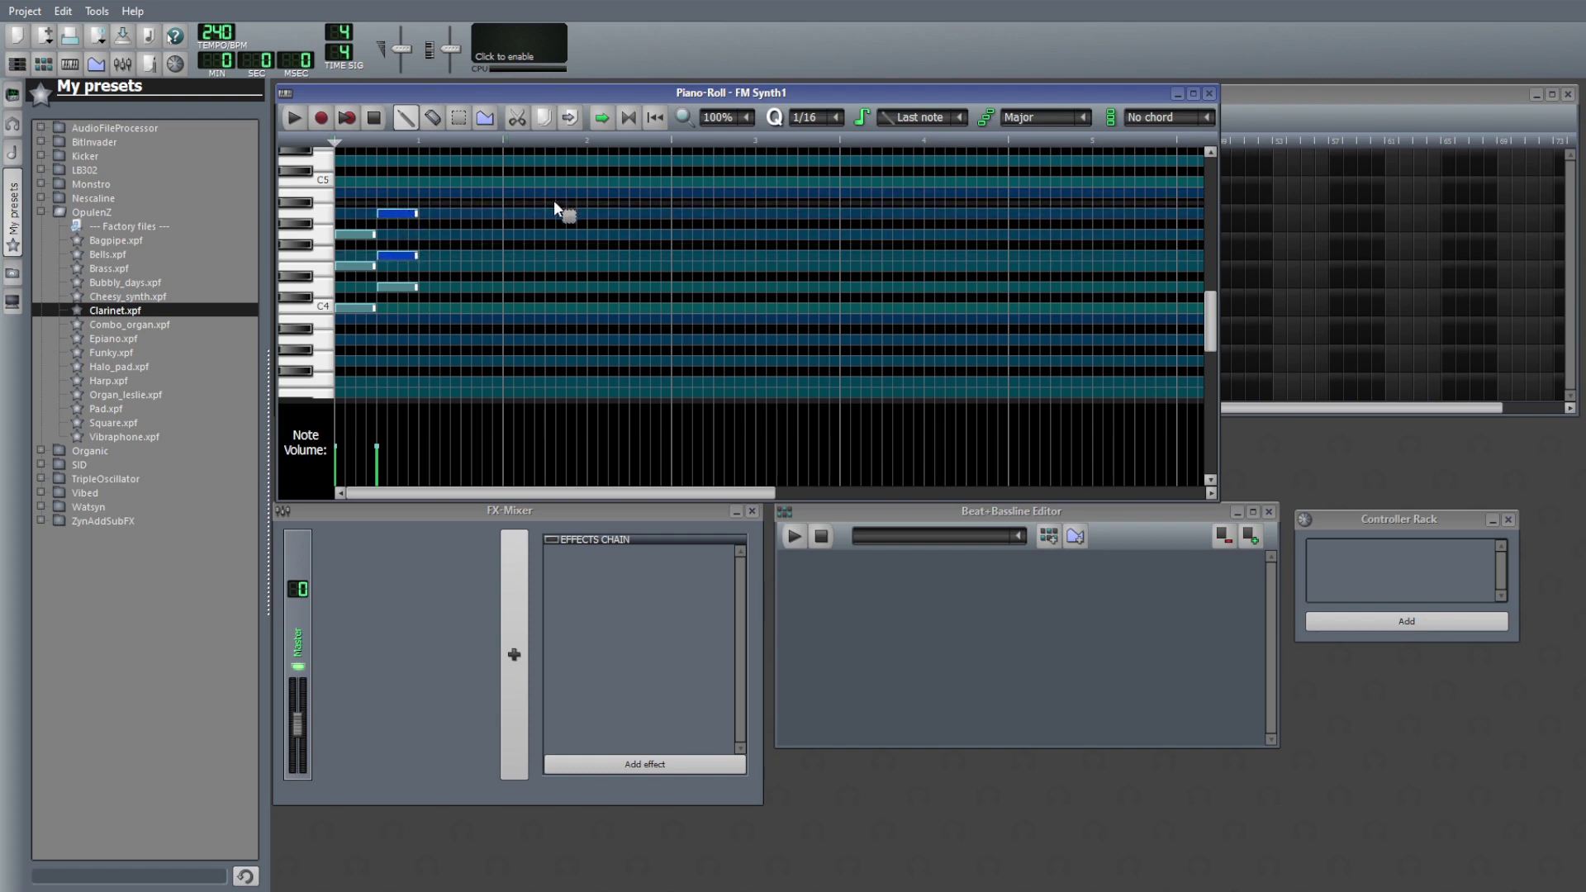
{"action": "key", "text": "ctrl+Down"}
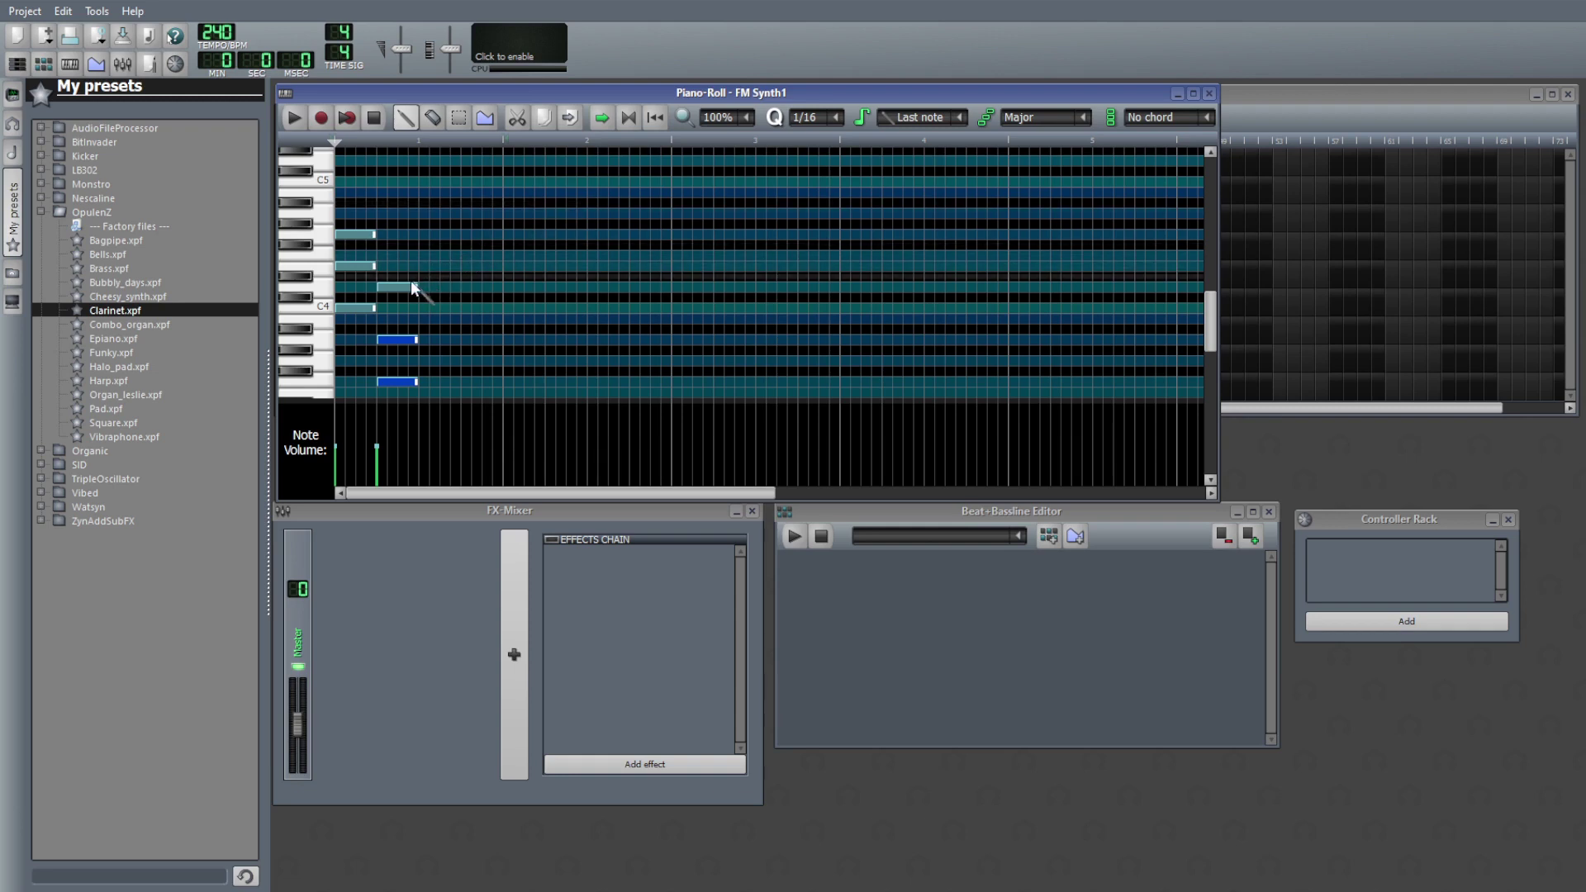
{"action": "left_click_drag", "start_coordinate": [404, 290], "coordinate": [401, 311]}
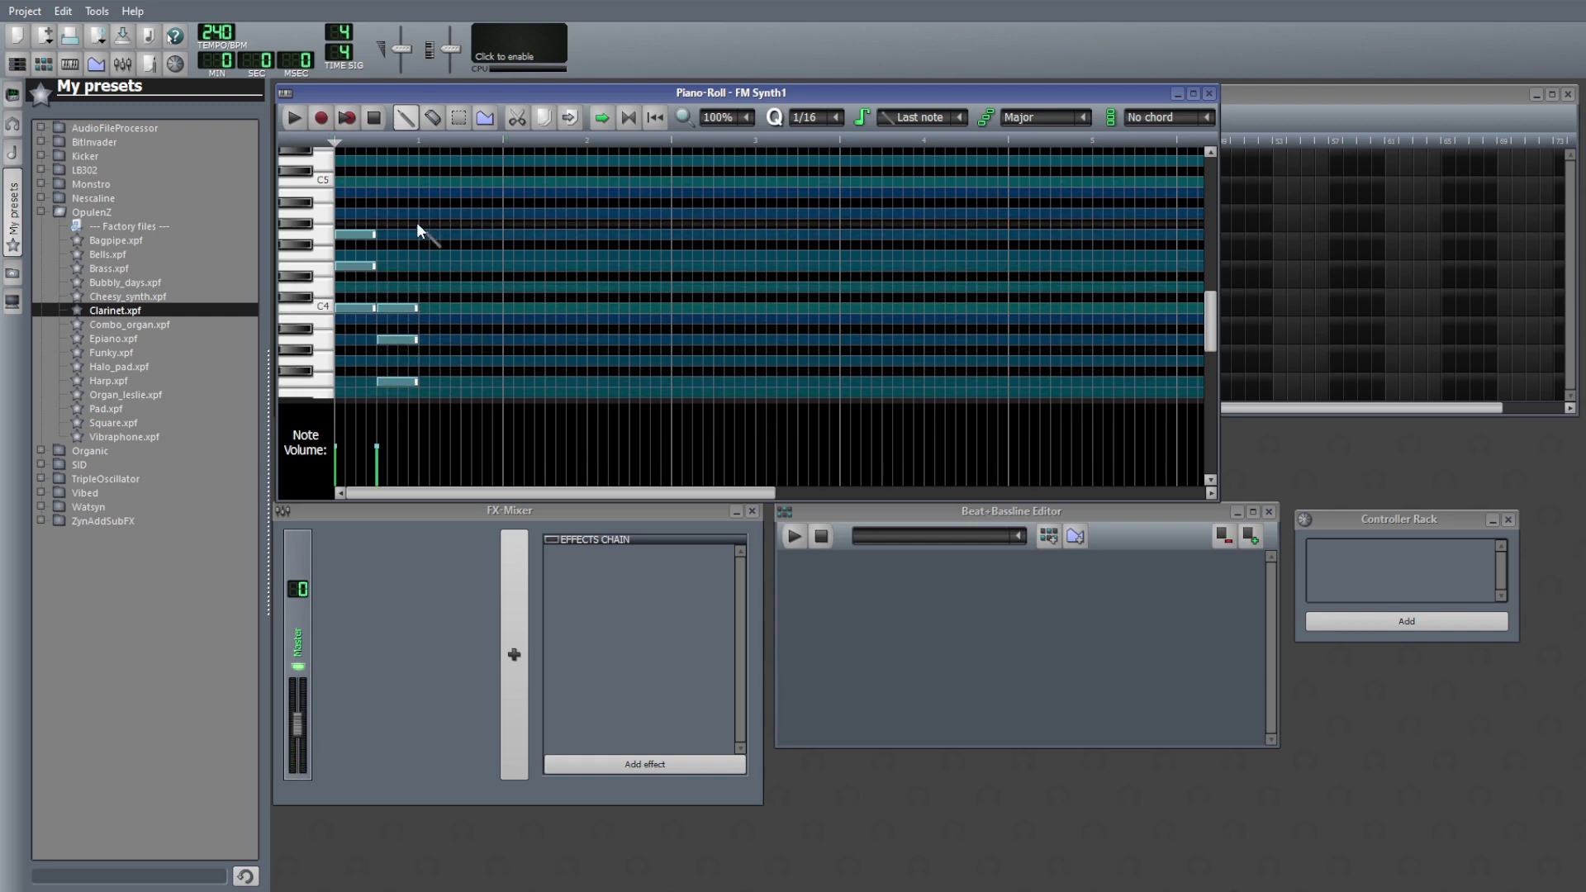
{"action": "left_click", "coordinate": [297, 117]}
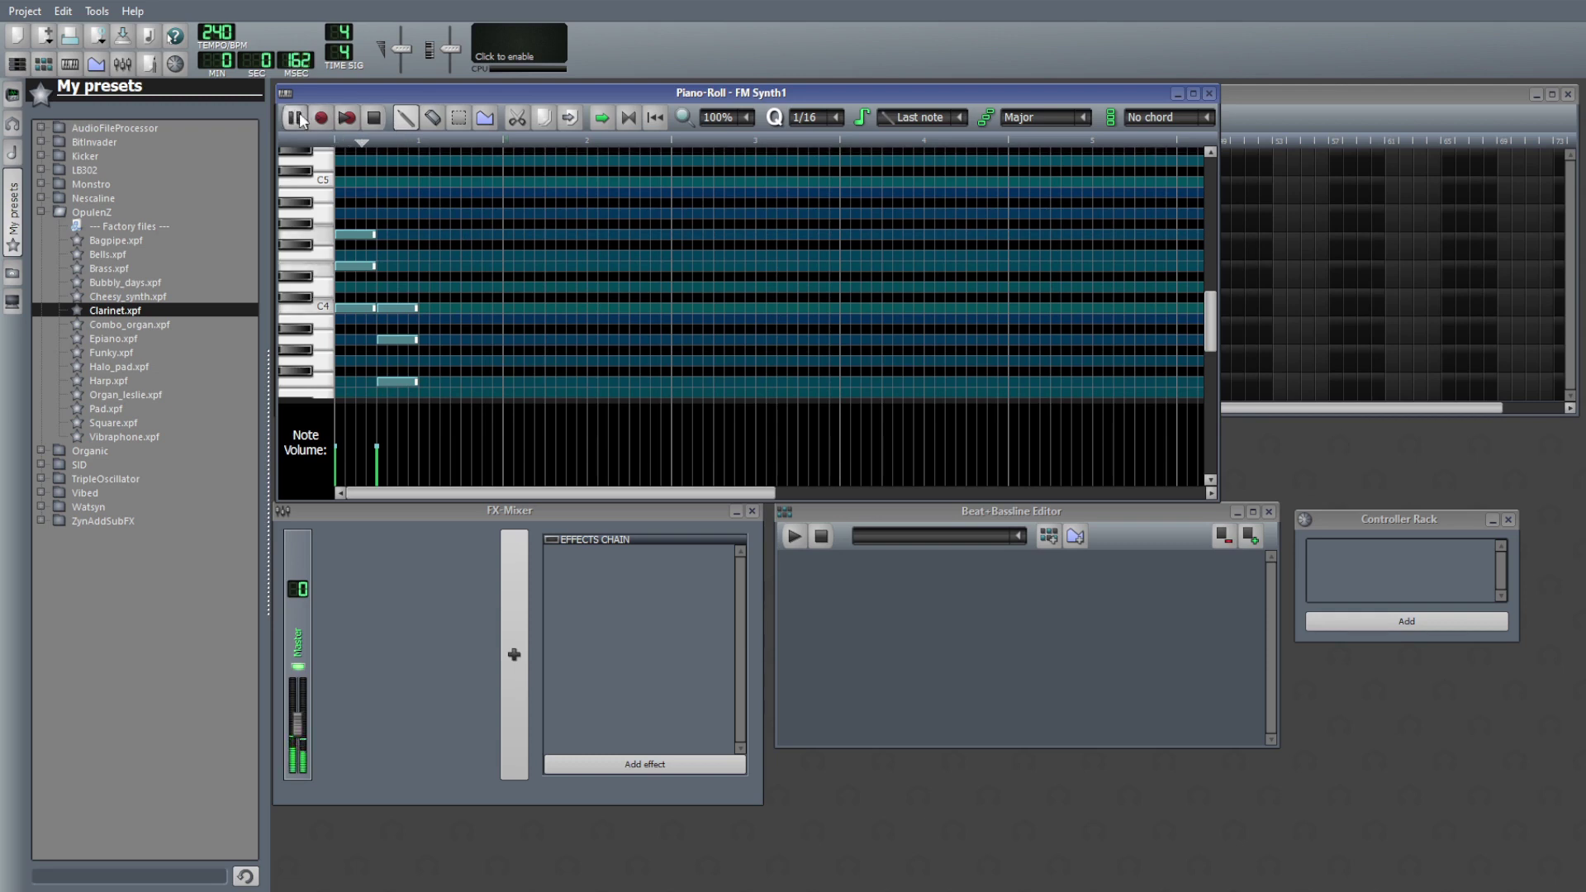
{"action": "left_click", "coordinate": [373, 118]}
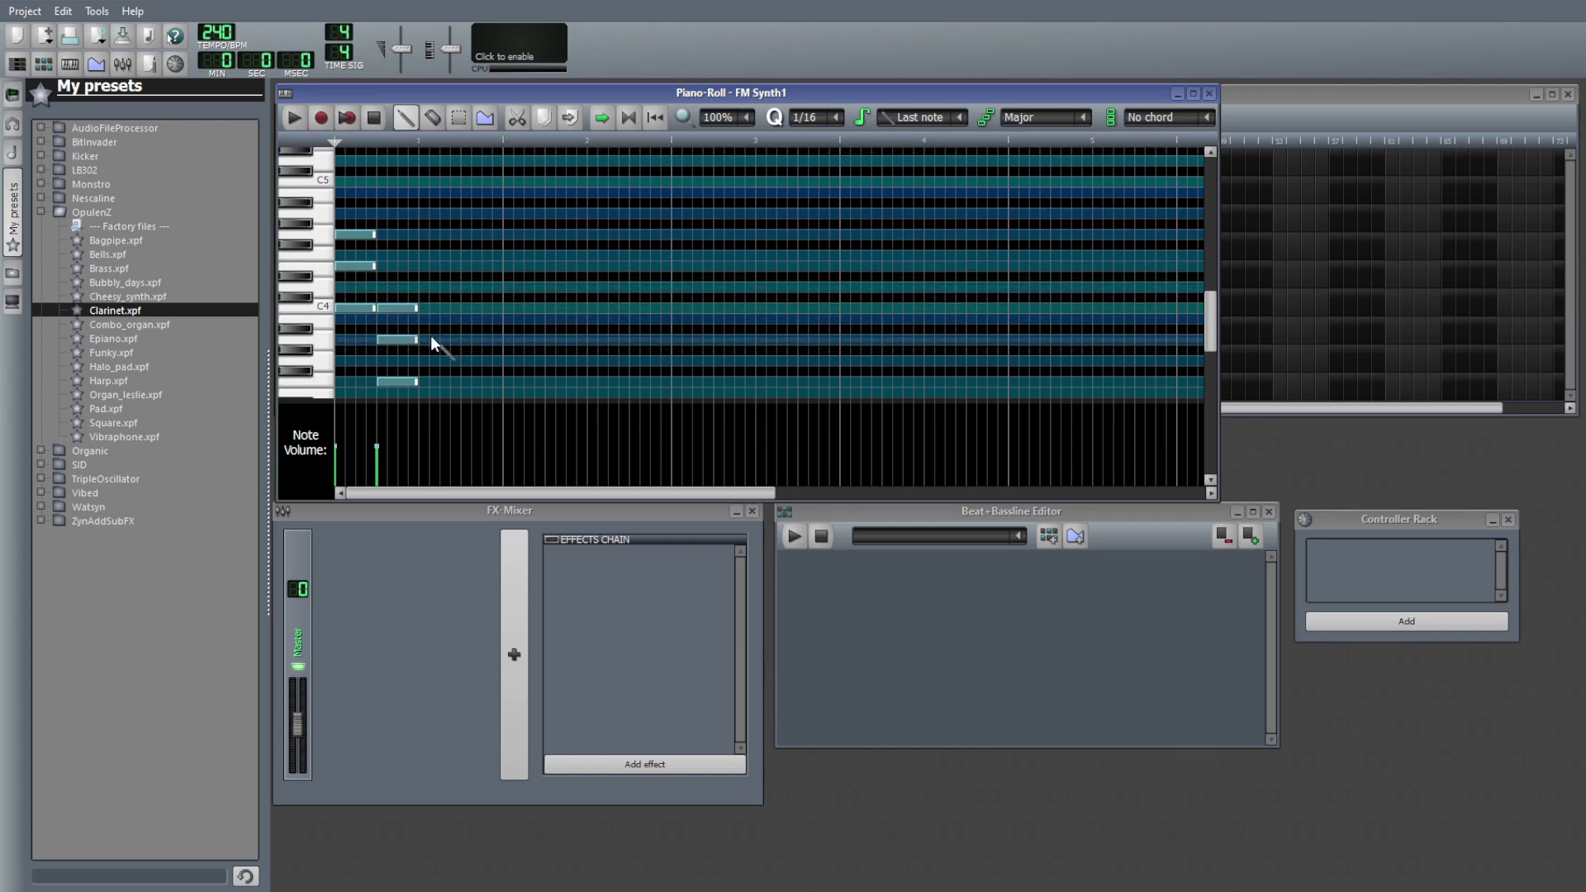
- Add bass note C3 under the first chord and F2 under the second, and play the pattern
{"action": "scroll", "coordinate": [430, 335], "scroll_direction": "down", "scroll_amount": 3}
{"action": "left_click", "coordinate": [350, 308]}
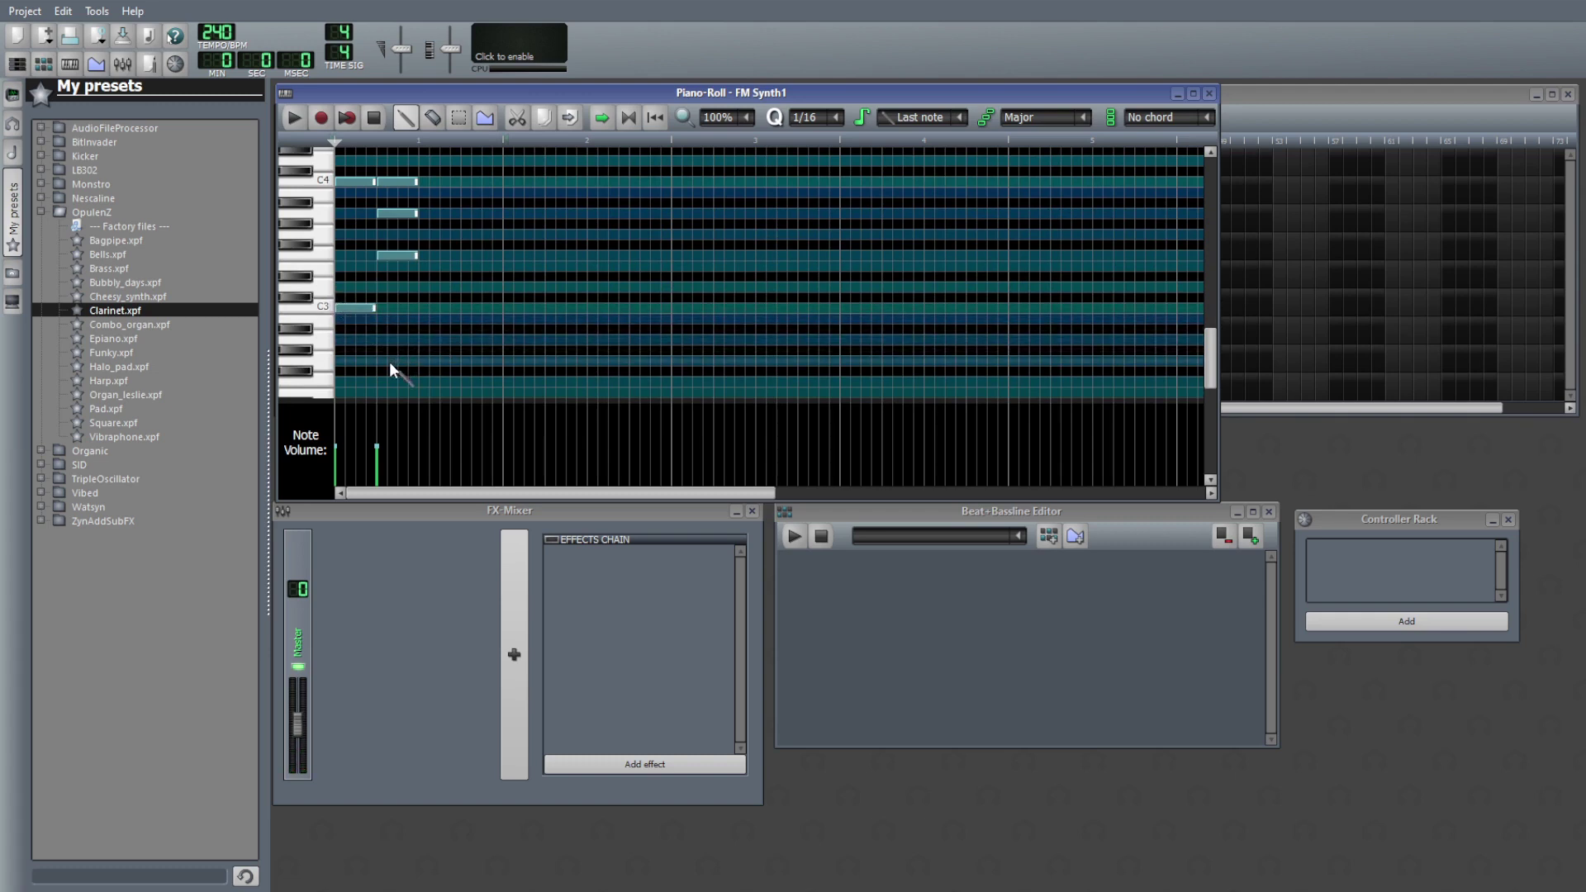
{"action": "left_click", "coordinate": [379, 382]}
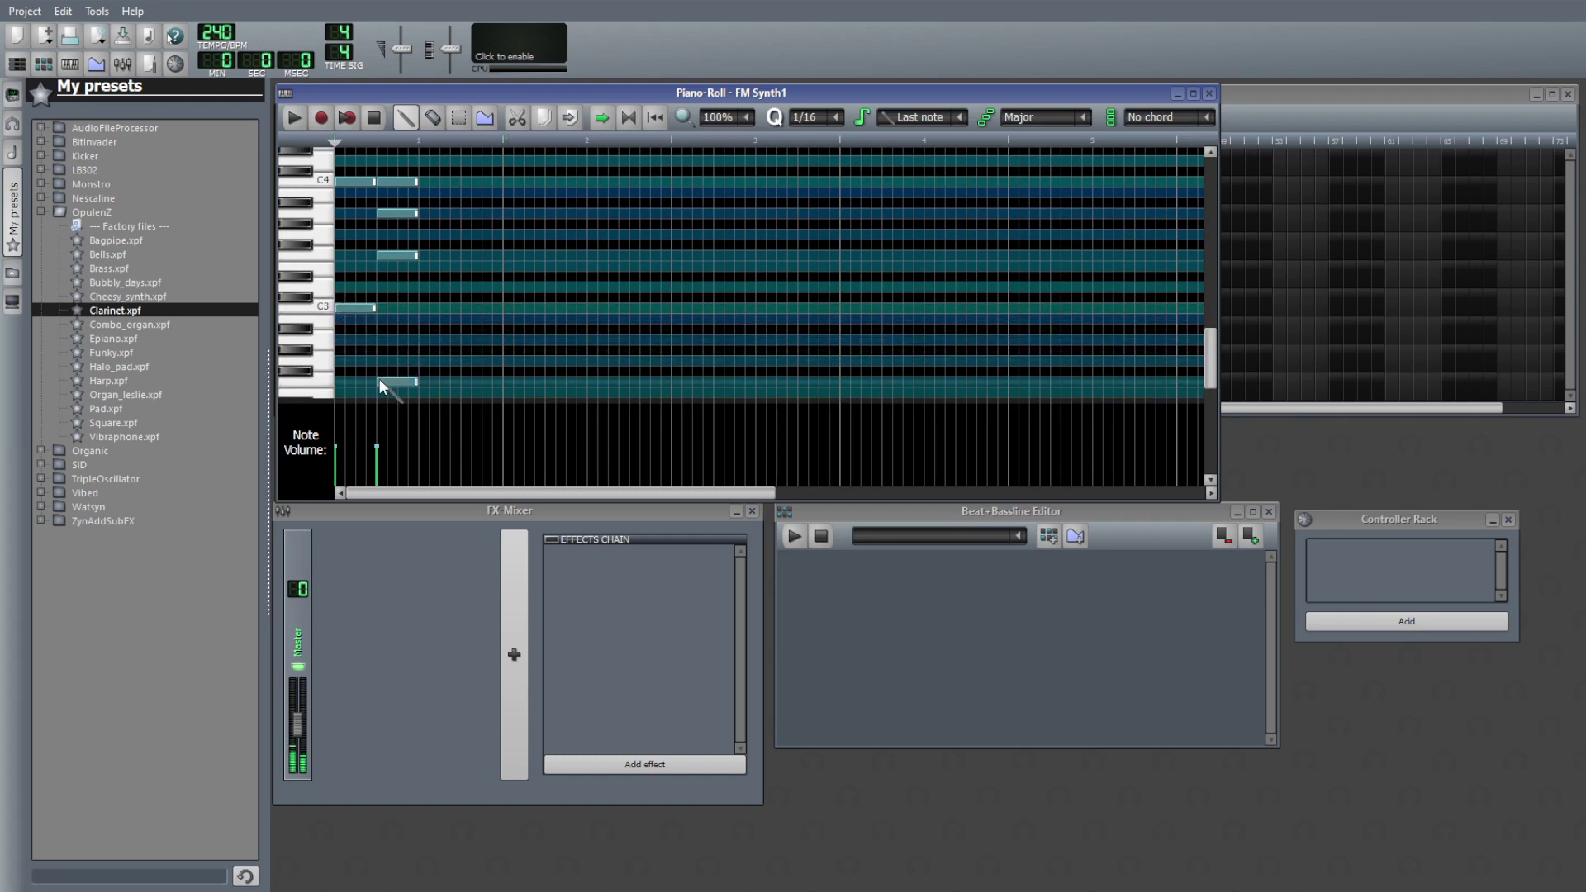
{"action": "left_click", "coordinate": [291, 117]}
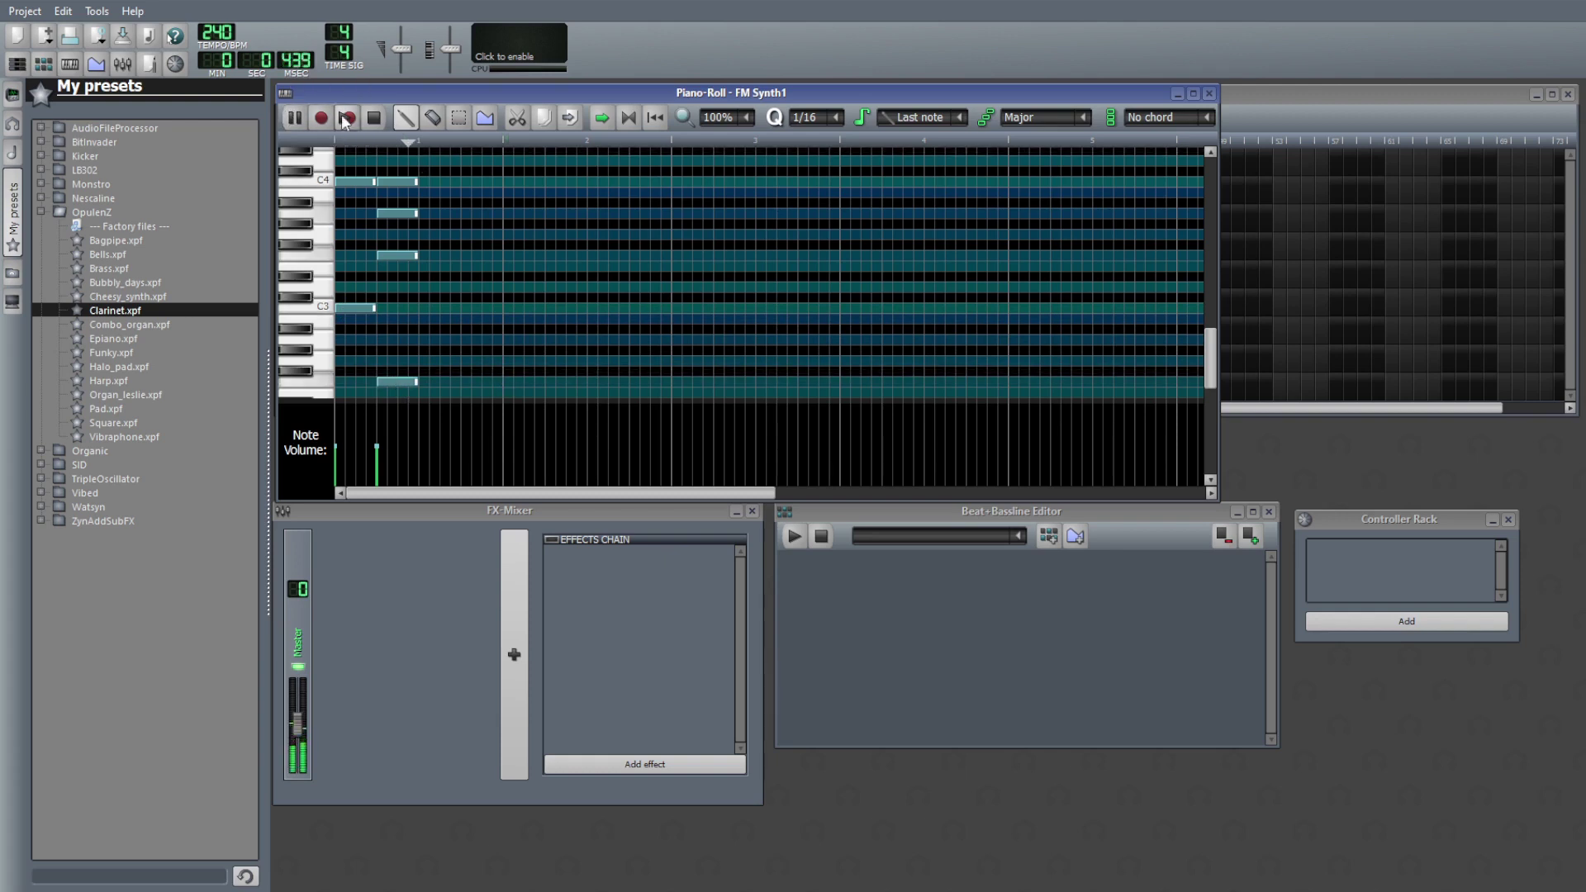
{"action": "left_click", "coordinate": [373, 121]}
{"action": "scroll", "coordinate": [469, 309], "scroll_direction": "up", "scroll_amount": 2}
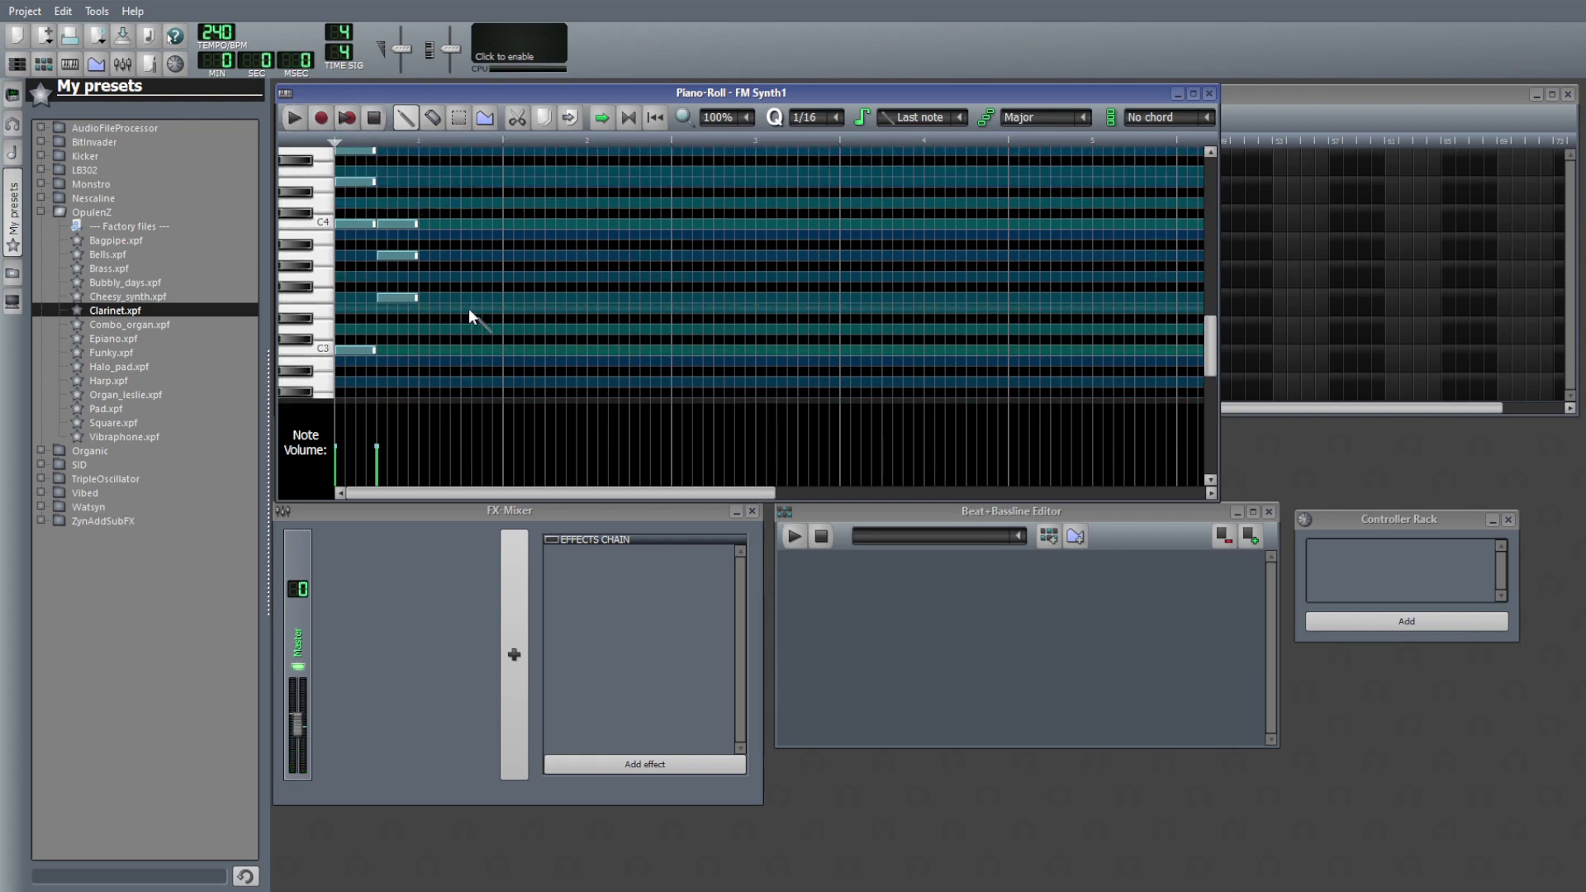
{"action": "scroll", "coordinate": [466, 316], "scroll_direction": "up", "scroll_amount": 2}
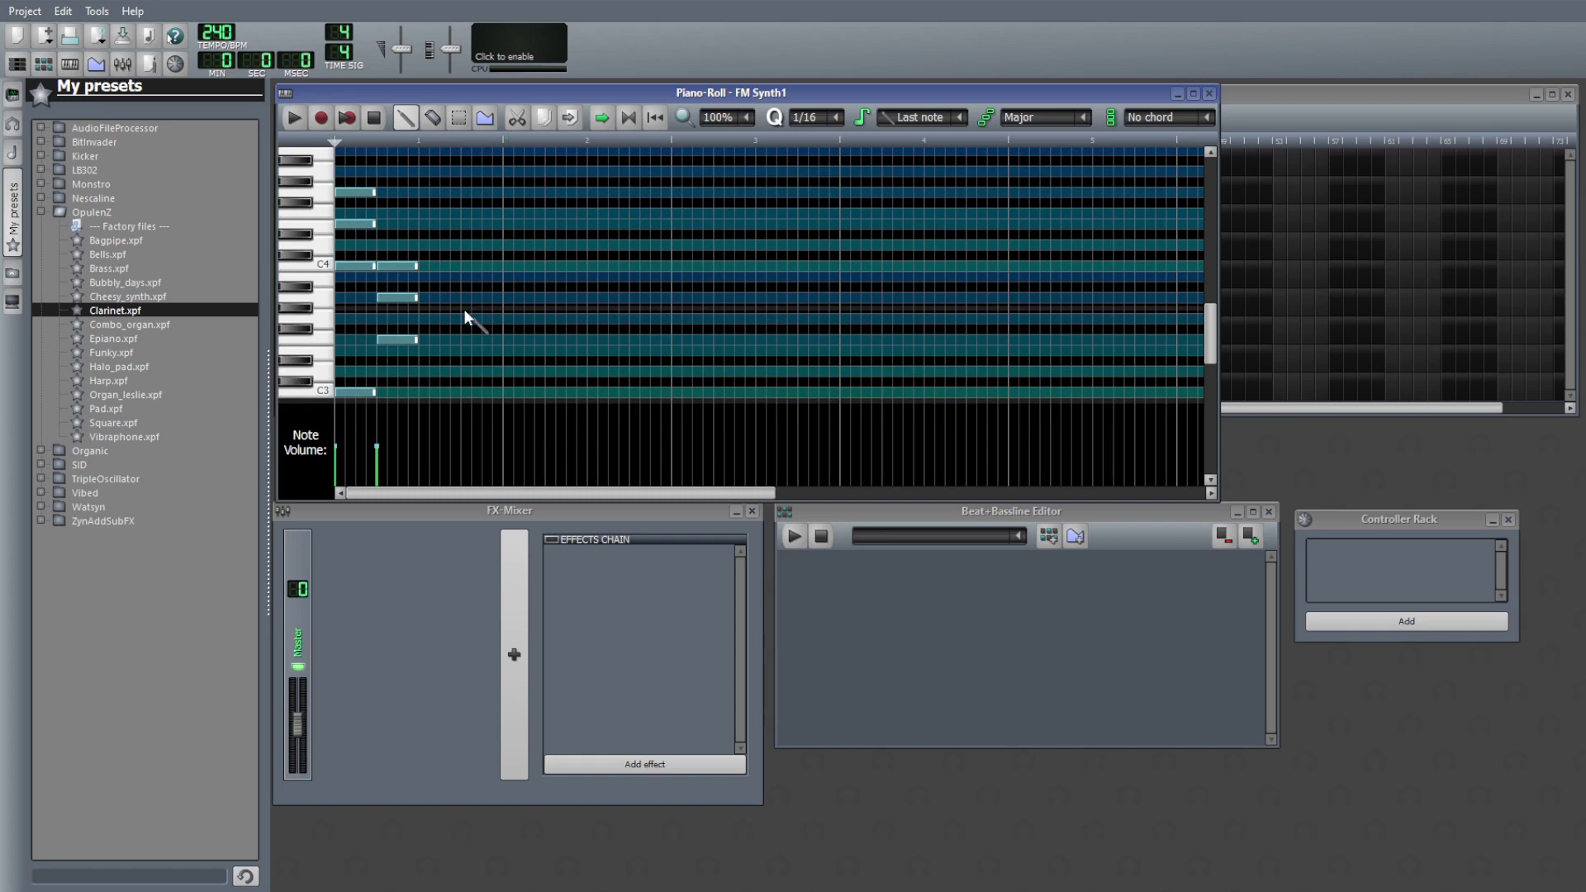
- Delete all the chord and bass notes from the FM Synth1 pattern, and remove the emptied pattern from its track
{"action": "left_click", "coordinate": [48, 214]}
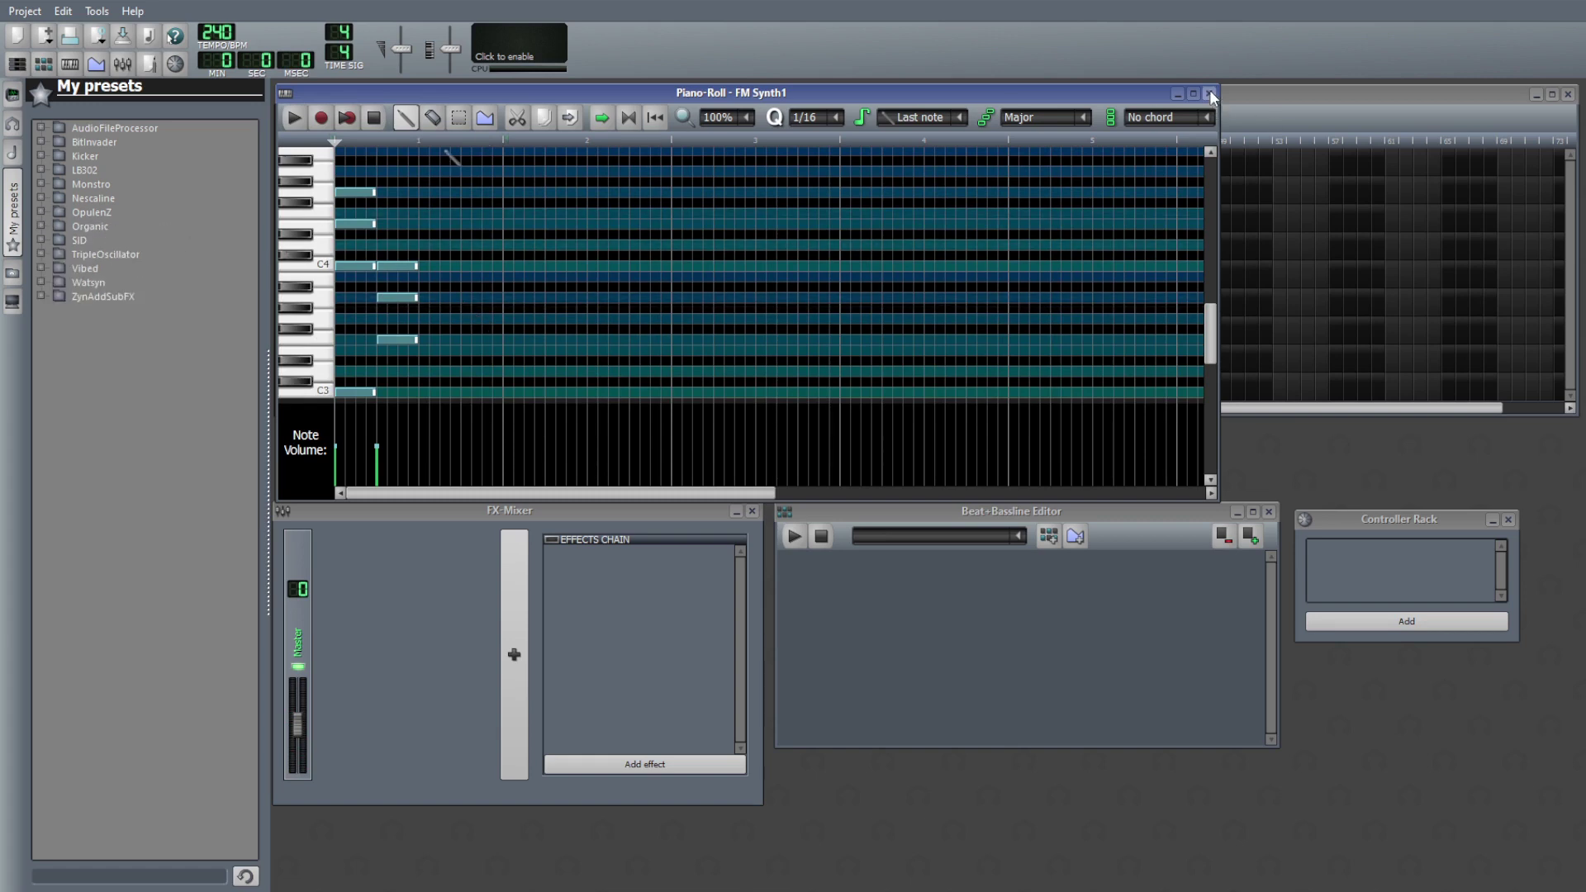
{"action": "right_click", "coordinate": [355, 392]}
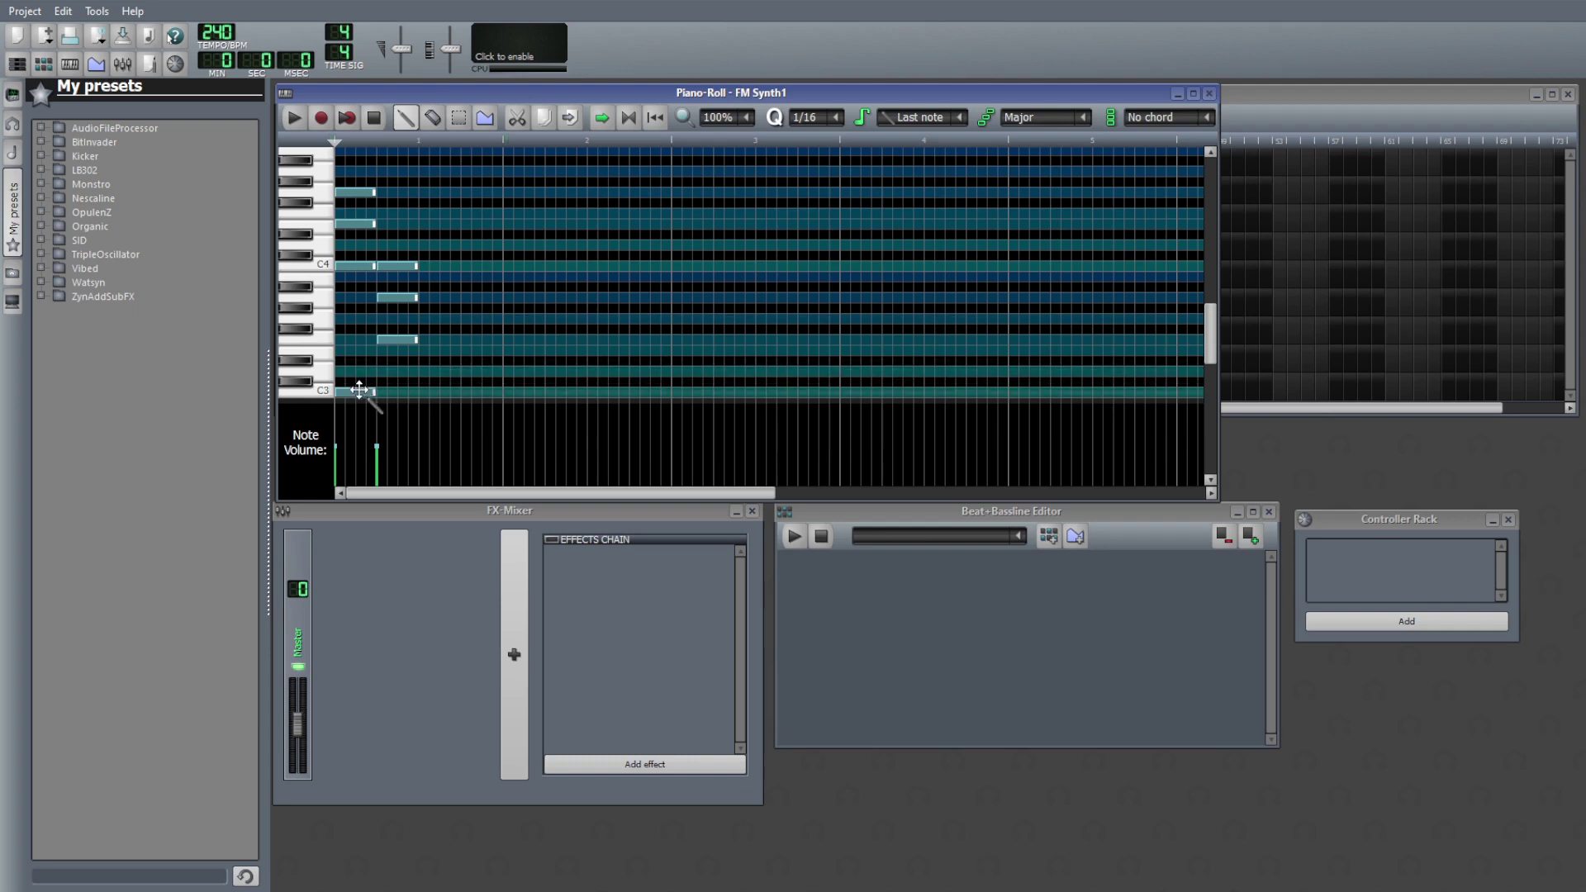
{"action": "right_click", "coordinate": [394, 339]}
{"action": "right_click", "coordinate": [398, 297]}
{"action": "right_click", "coordinate": [396, 266]}
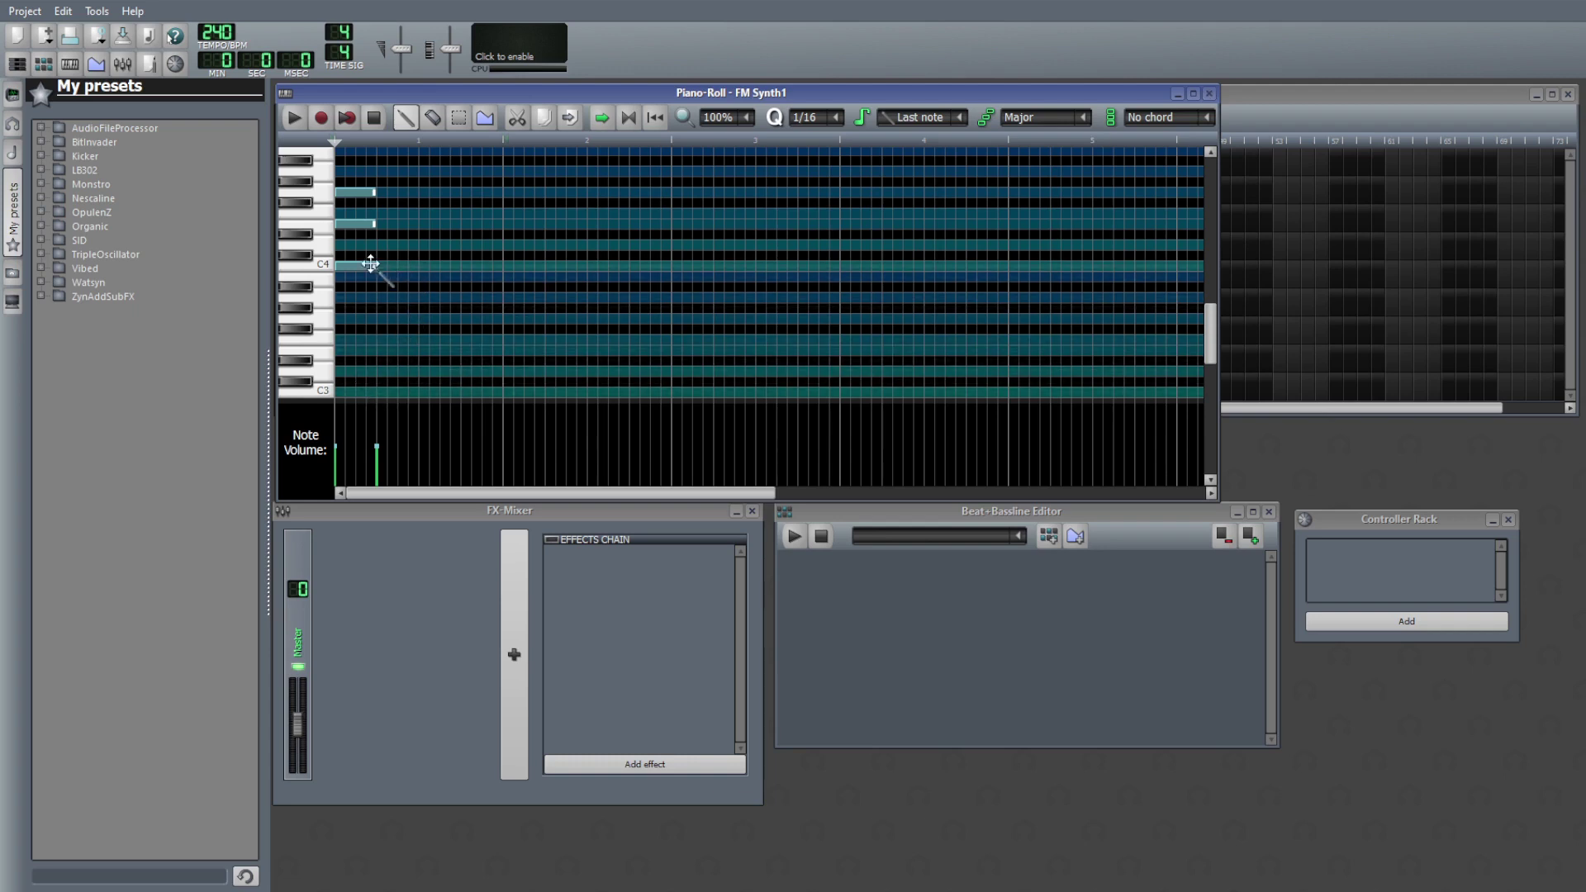
{"action": "right_click", "coordinate": [368, 266]}
{"action": "right_click", "coordinate": [360, 223]}
{"action": "right_click", "coordinate": [357, 194]}
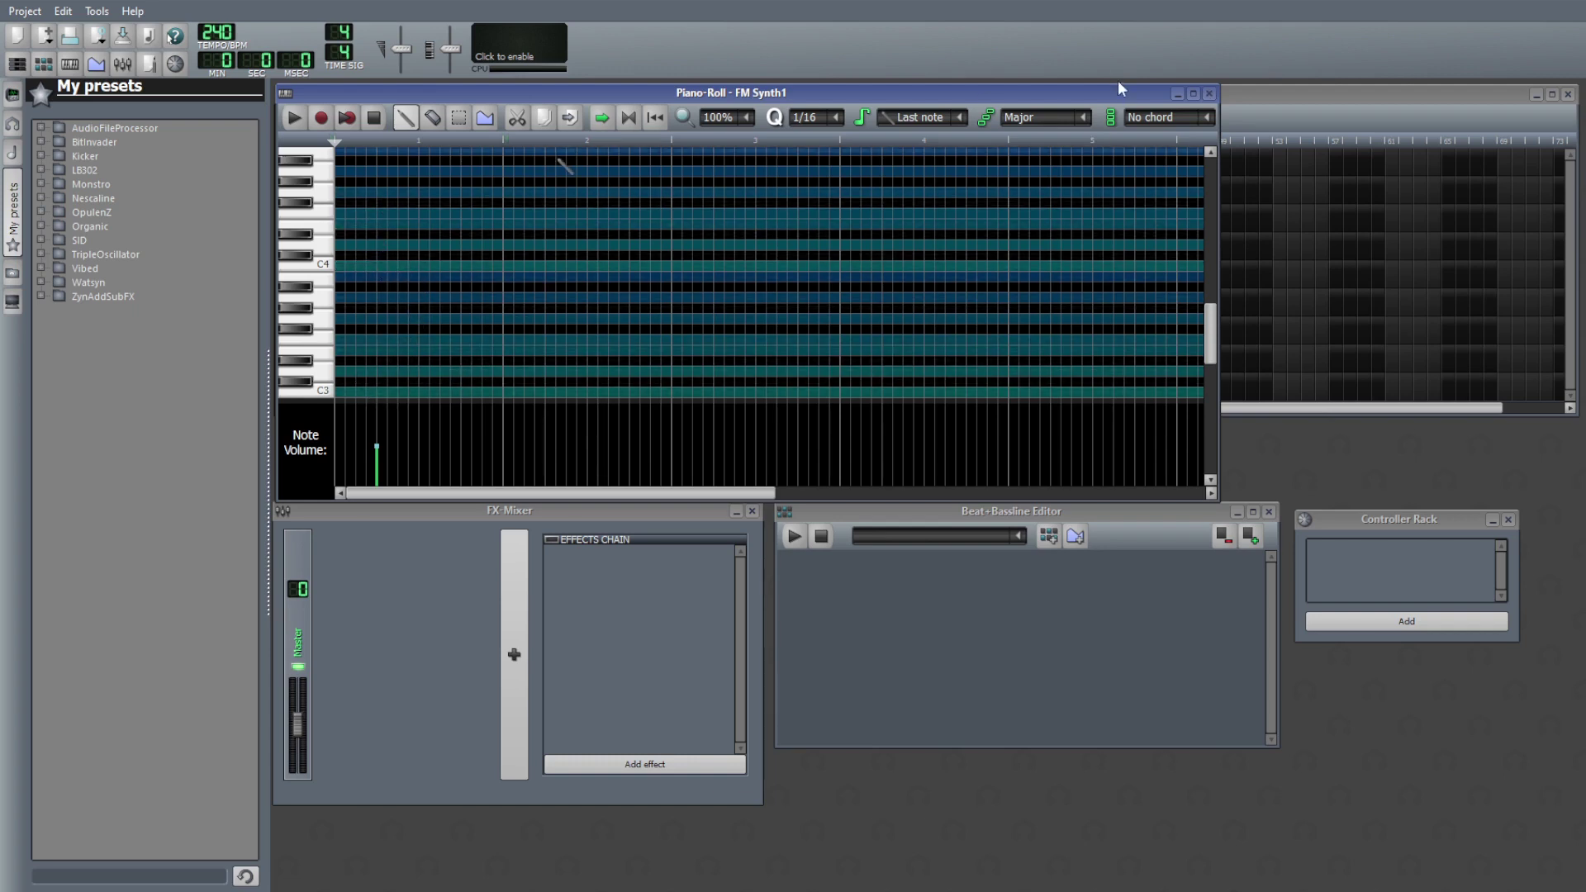
{"action": "left_click", "coordinate": [1208, 93]}
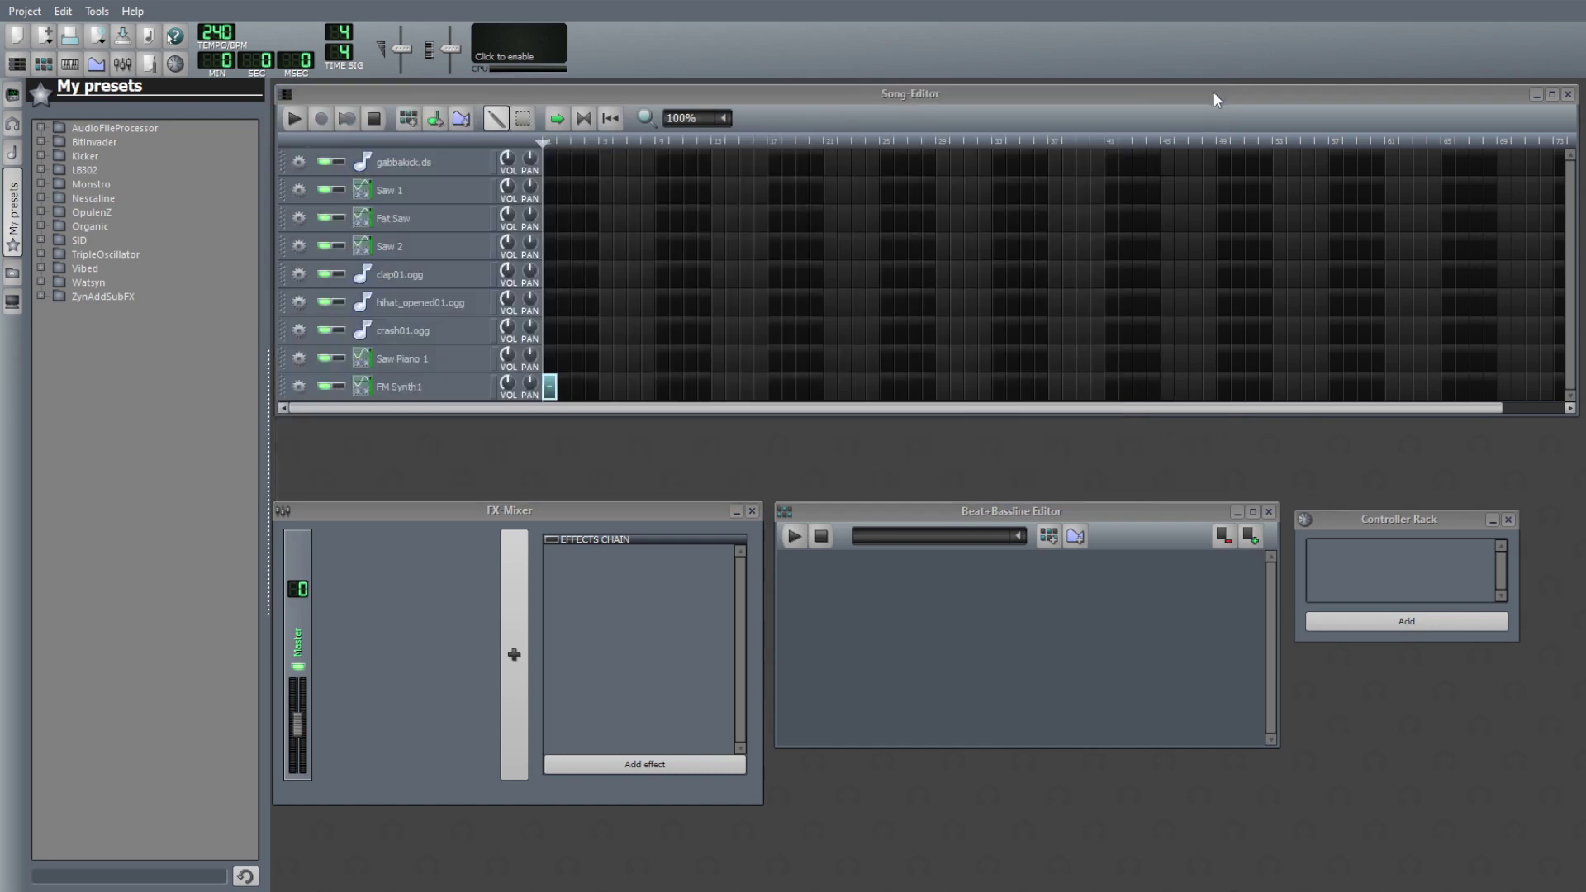
{"action": "middle_click", "coordinate": [549, 387]}
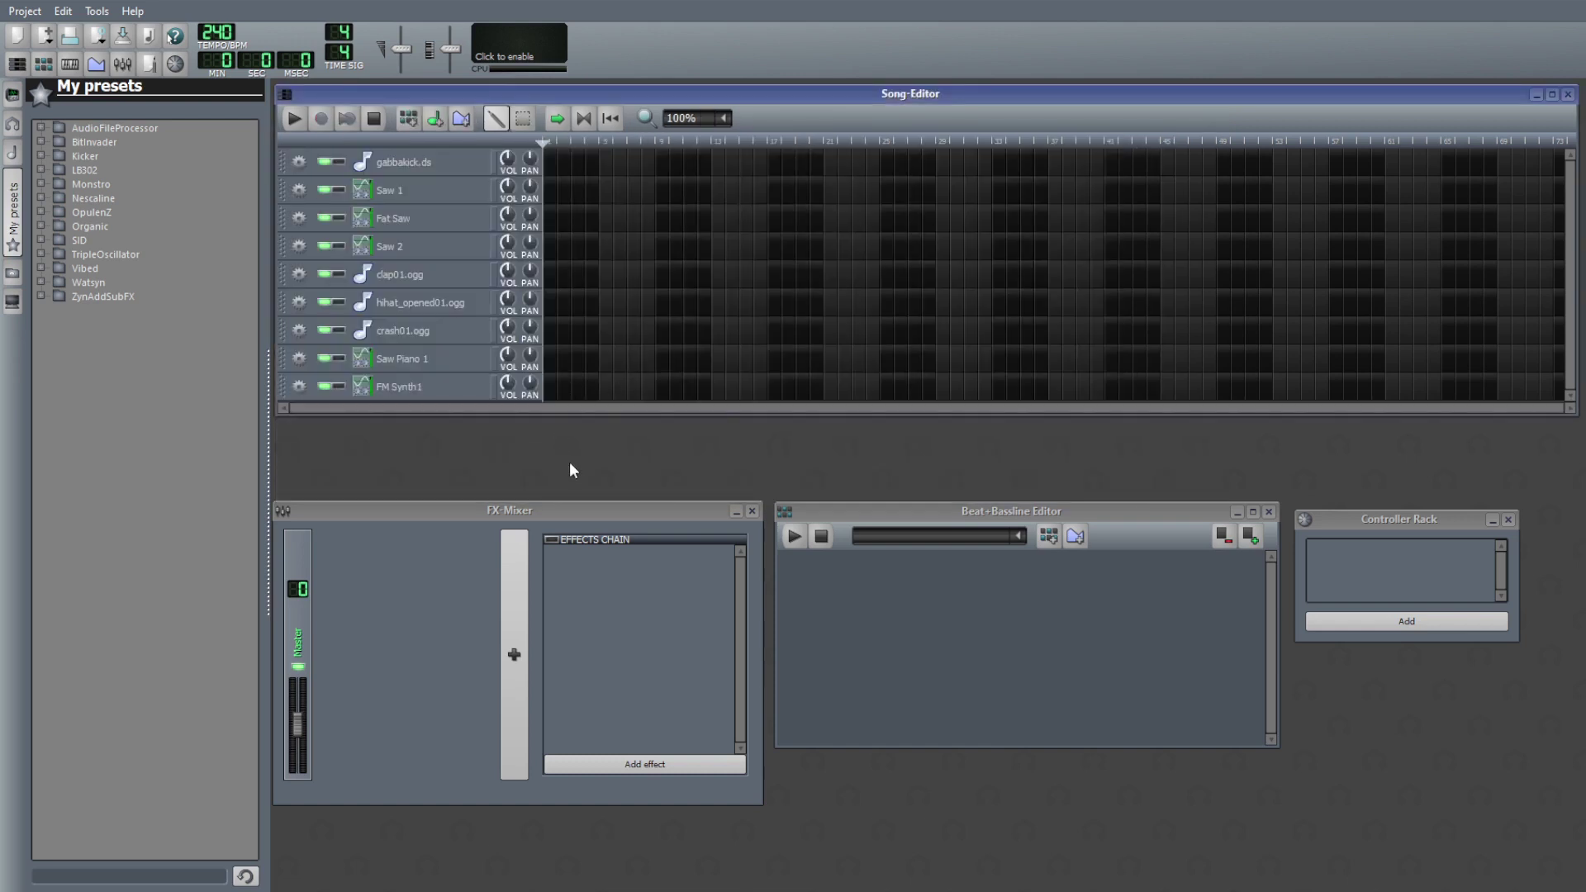
- Try the Calf Pulsator LADSPA effect in FM Synth1's effects chain, auditioning several notes on the instrument's keyboard
{"action": "left_click", "coordinate": [467, 393]}
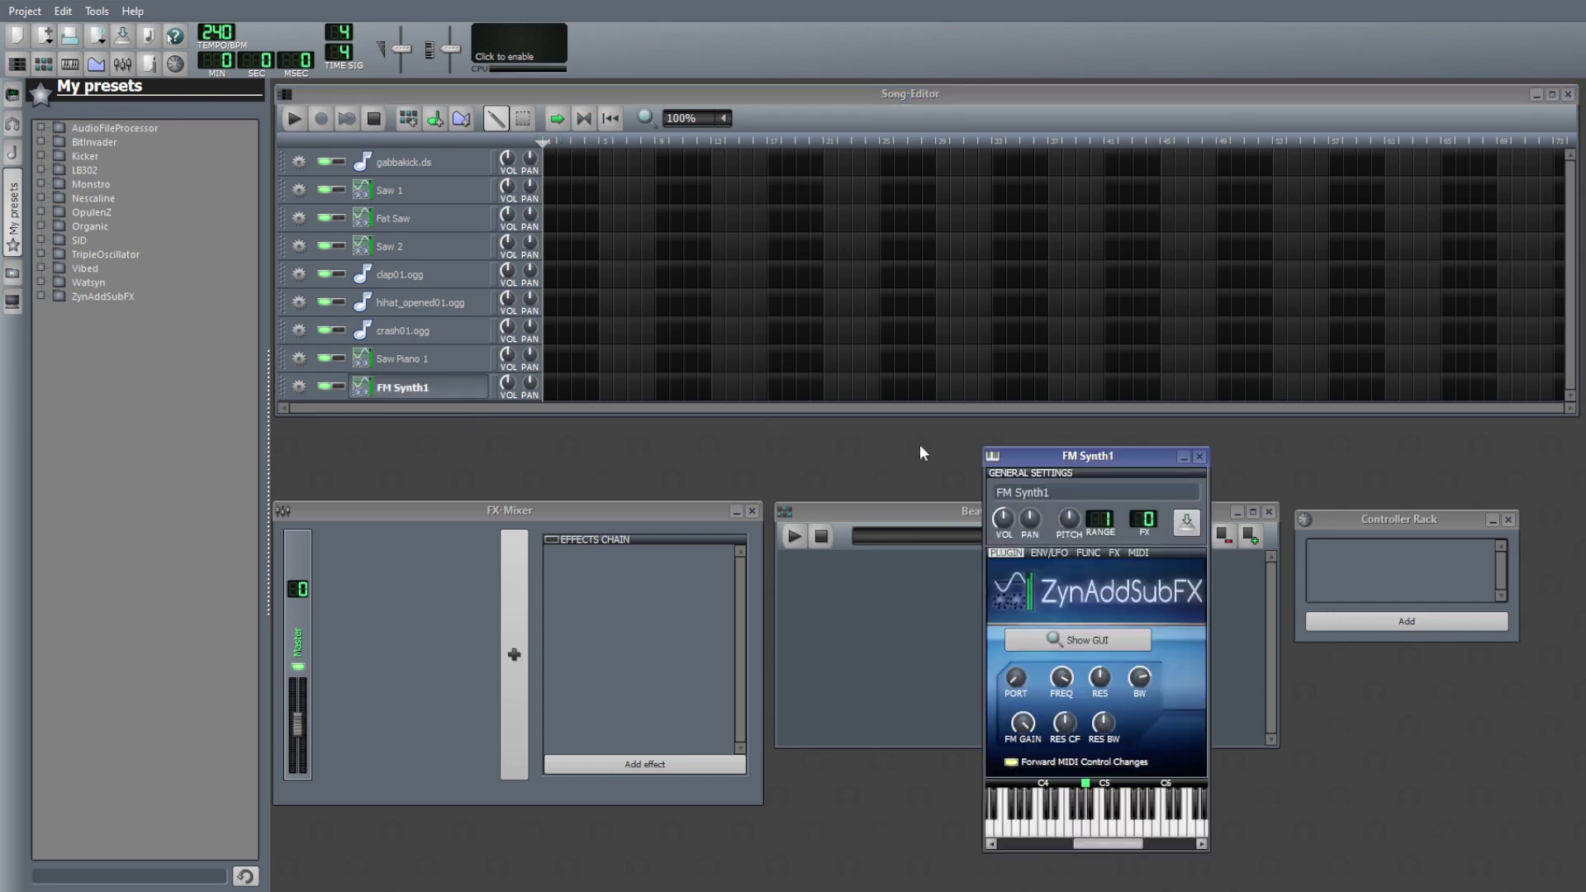
{"action": "left_click", "coordinate": [1113, 553]}
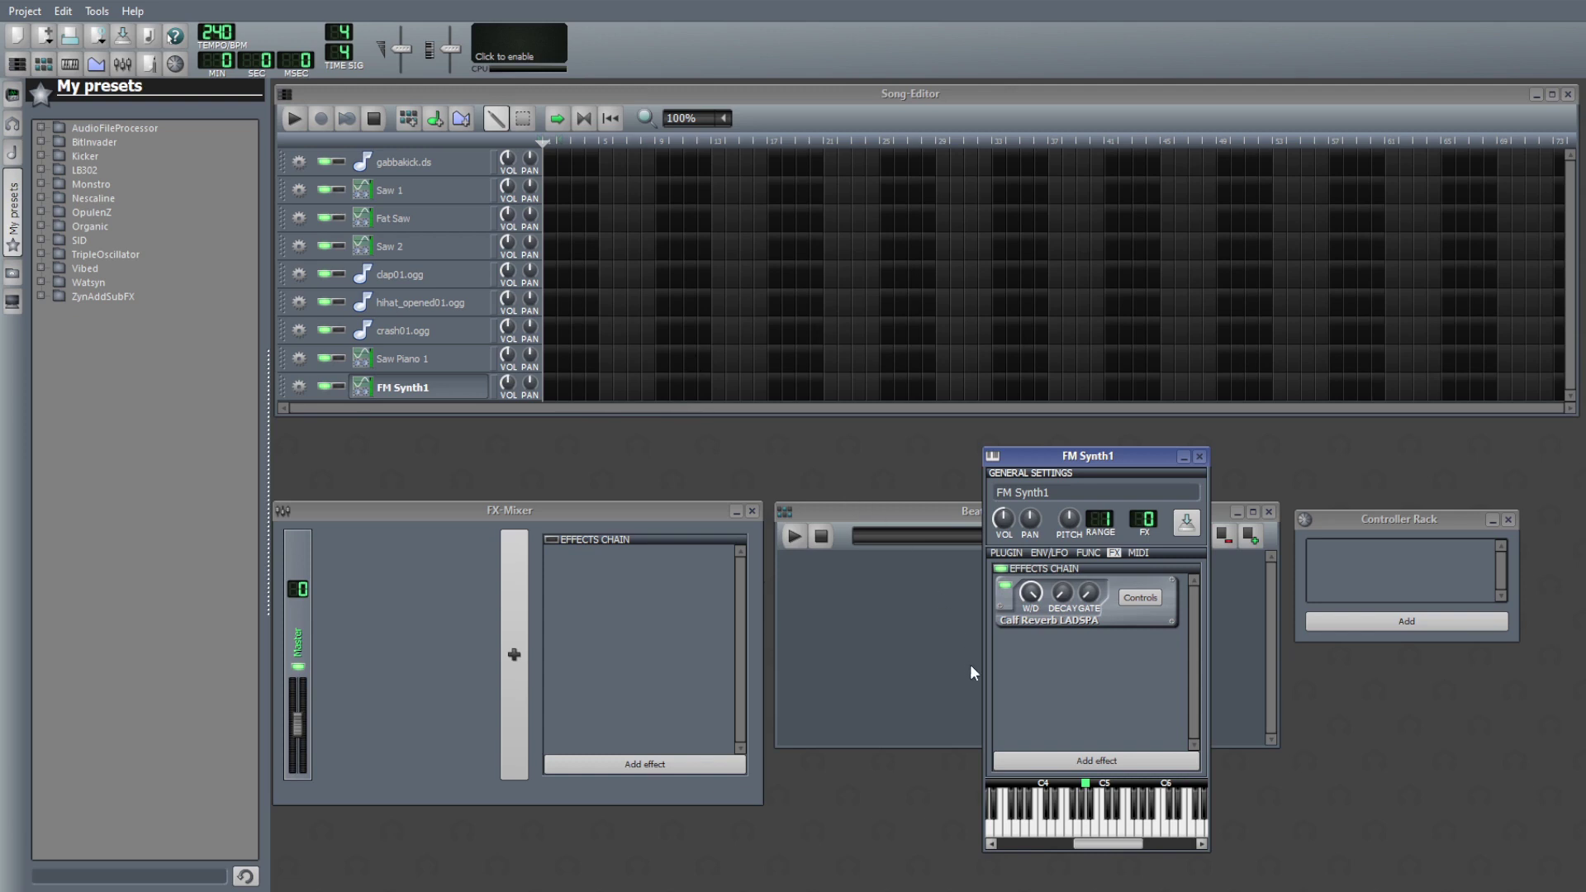
{"action": "left_click", "coordinate": [1079, 836]}
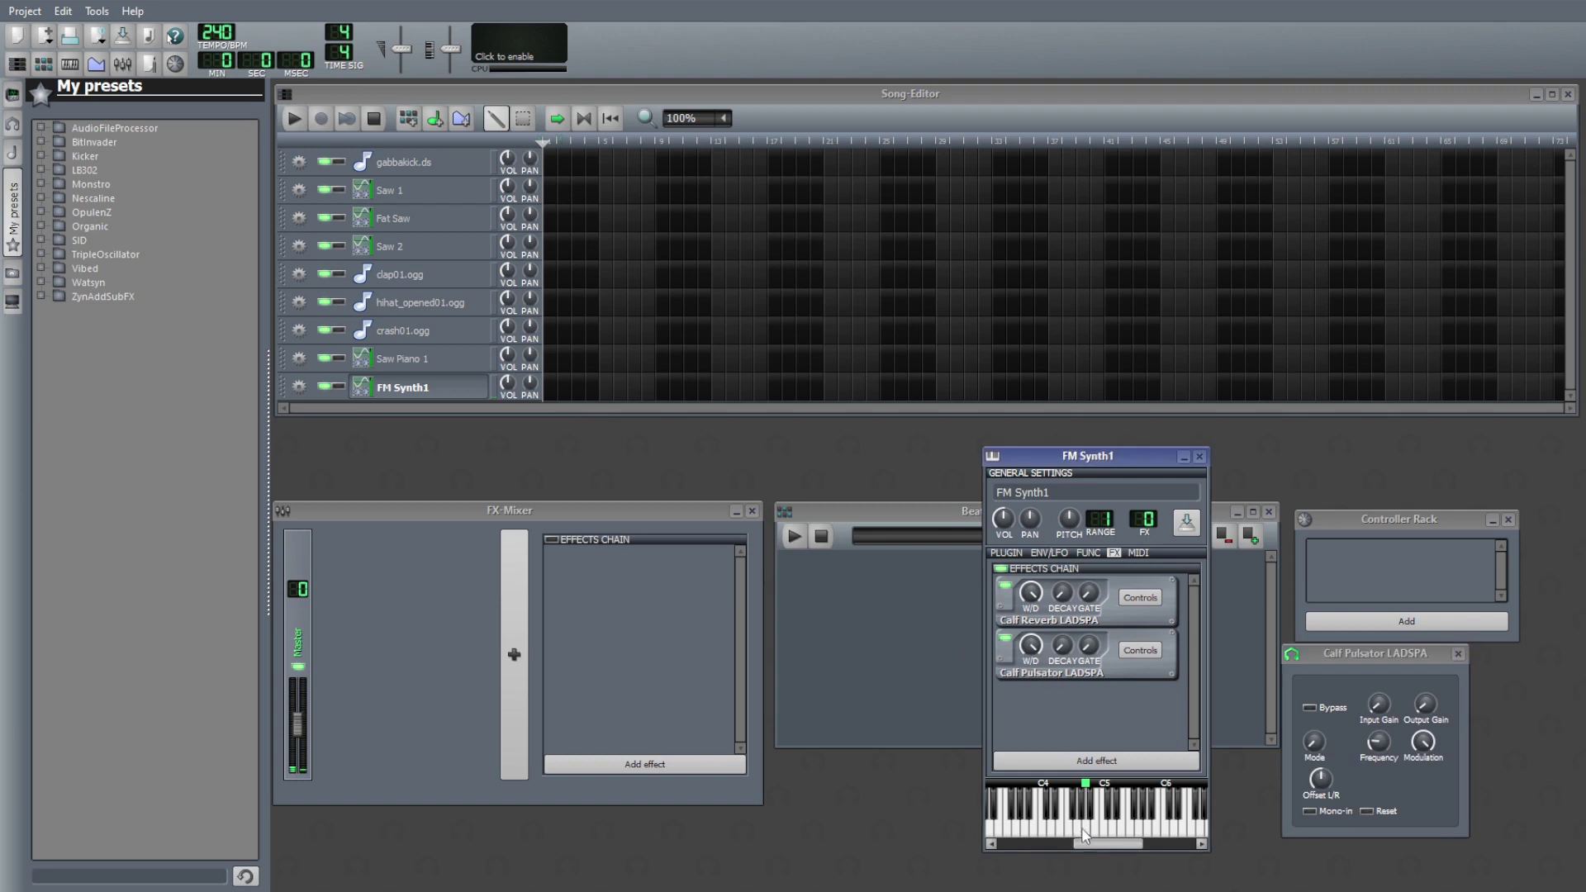
{"action": "left_click", "coordinate": [1116, 830]}
{"action": "left_click", "coordinate": [1090, 830]}
{"action": "left_click", "coordinate": [1074, 830]}
{"action": "left_click", "coordinate": [1074, 830]}
{"action": "left_click", "coordinate": [1076, 830]}
{"action": "left_click", "coordinate": [1076, 831]}
{"action": "left_click", "coordinate": [1075, 832]}
{"action": "left_click", "coordinate": [1083, 833]}
{"action": "left_click", "coordinate": [1086, 834]}
{"action": "left_click", "coordinate": [1088, 837]}
{"action": "left_click", "coordinate": [1088, 836]}
{"action": "left_click", "coordinate": [1088, 836]}
{"action": "left_click", "coordinate": [1089, 836]}
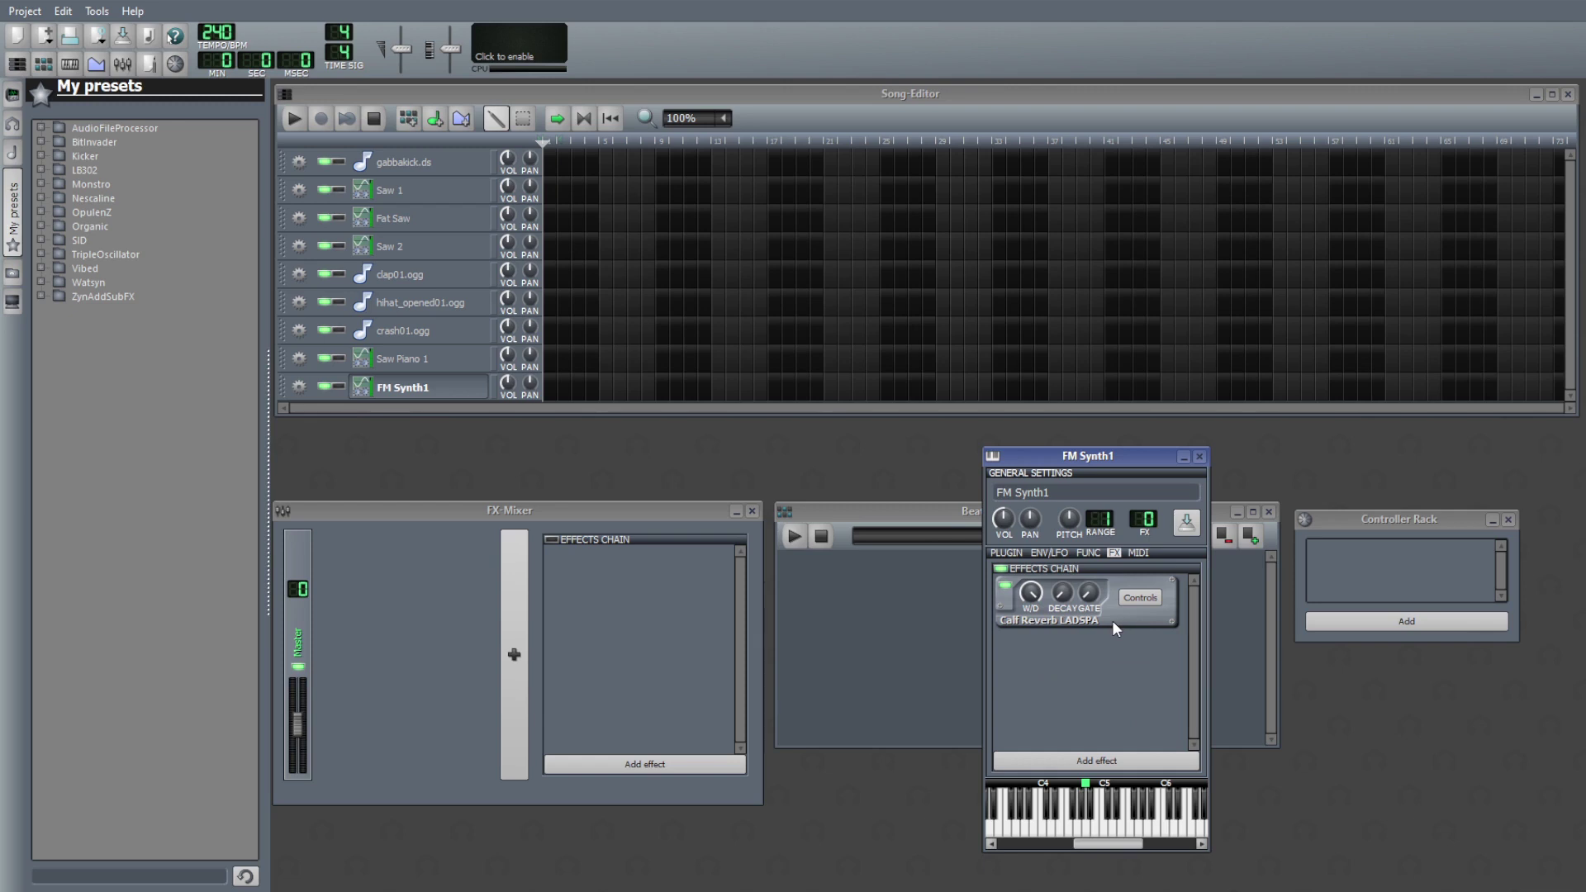
{"action": "left_click", "coordinate": [1200, 457]}
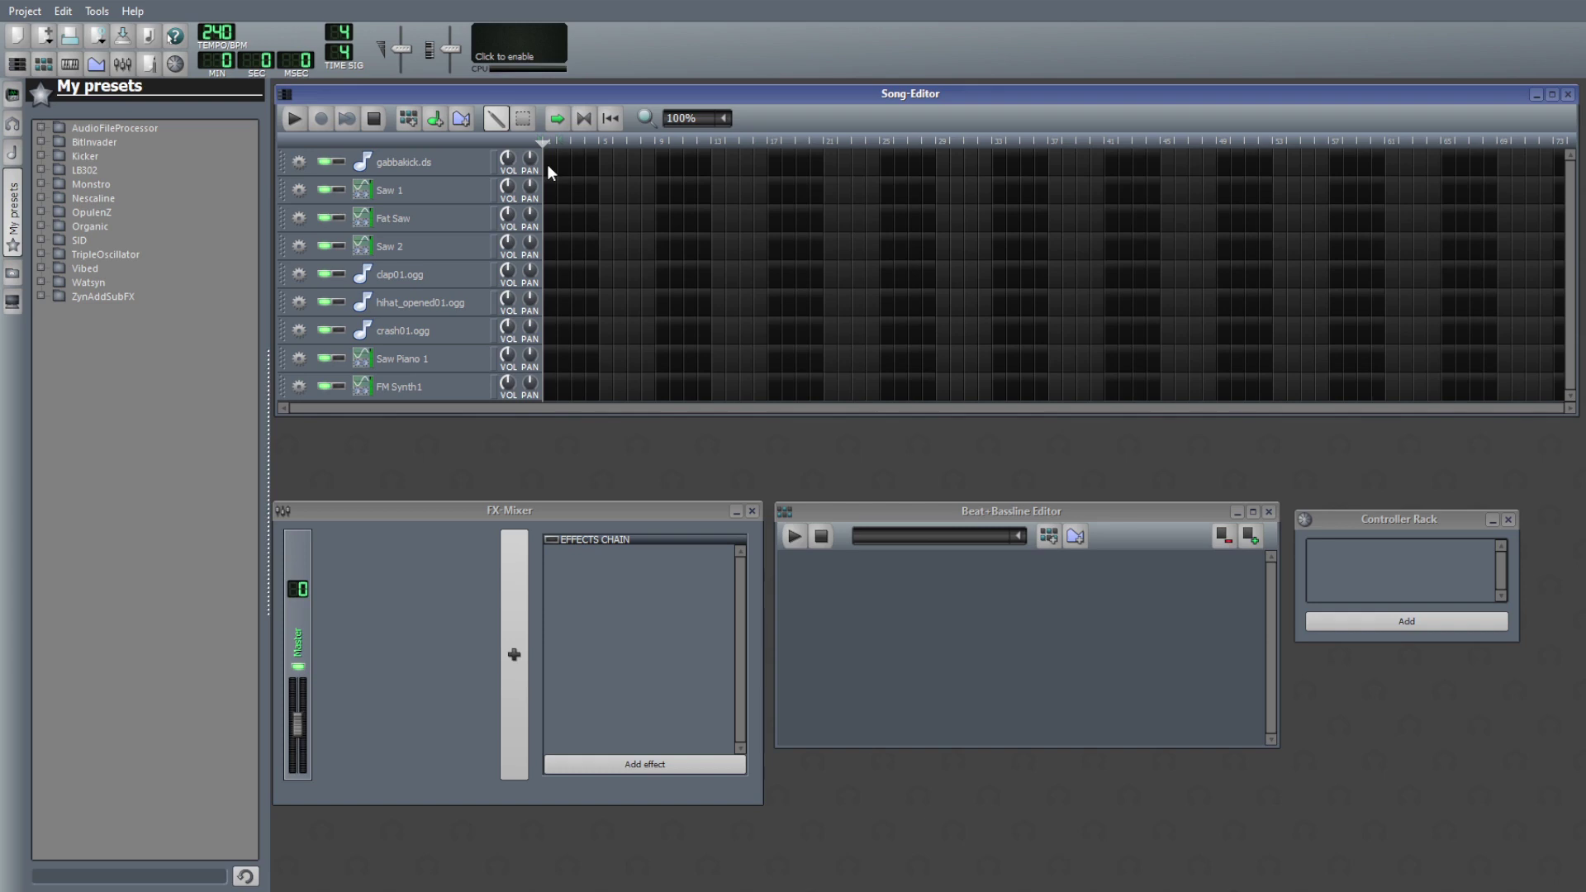
- Place a chord of C5, E5 and G5 at the start of a gabbakick.ds pattern and play it
{"action": "double_click", "coordinate": [546, 164]}
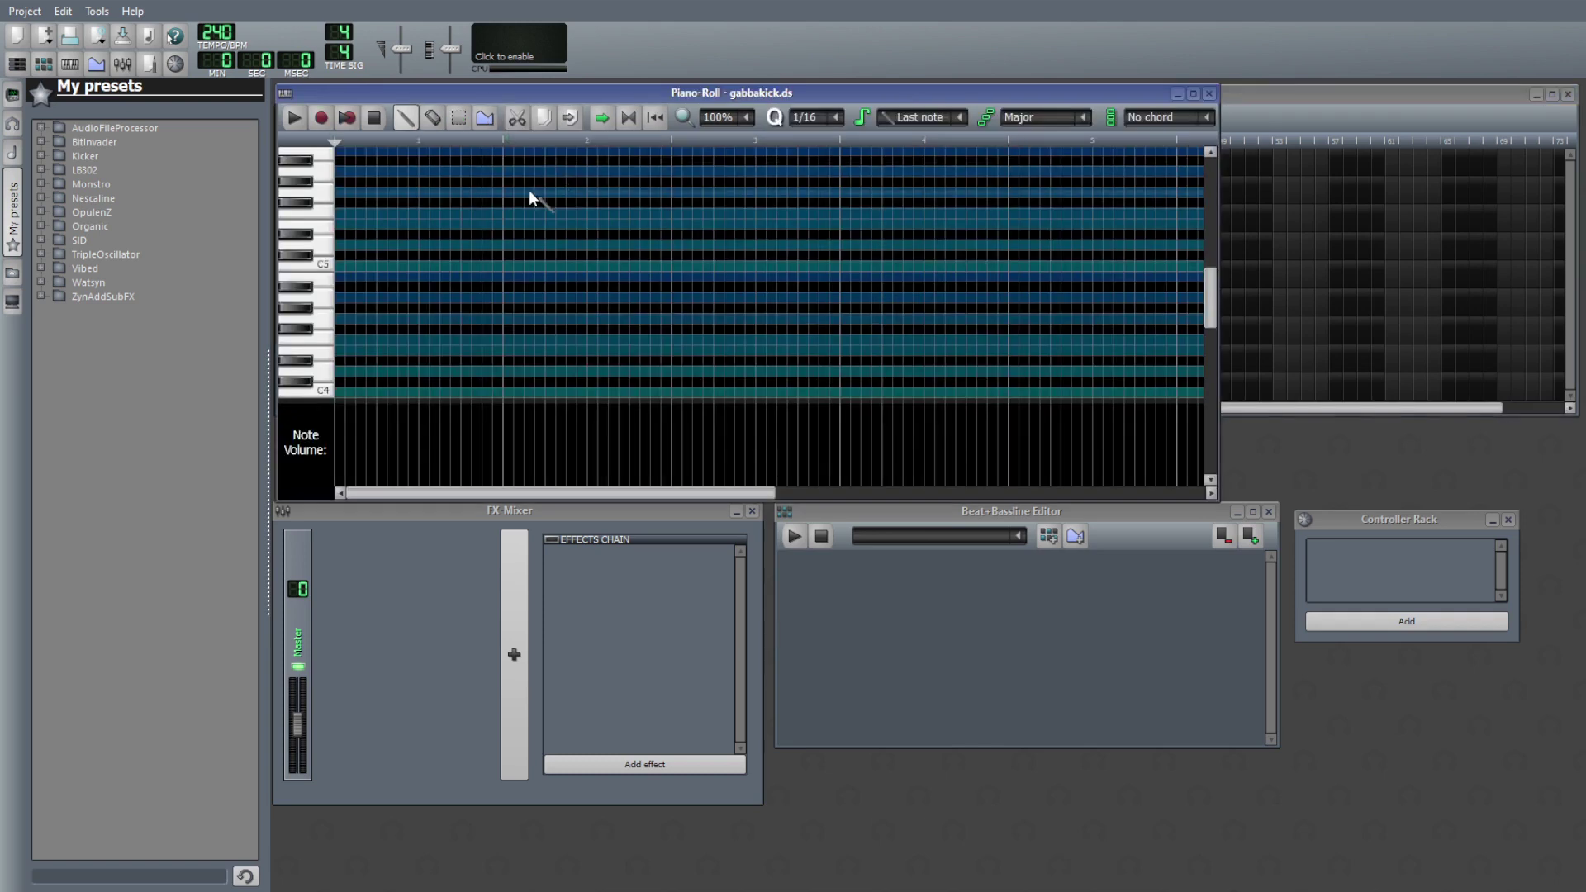
{"action": "left_click", "coordinate": [341, 265]}
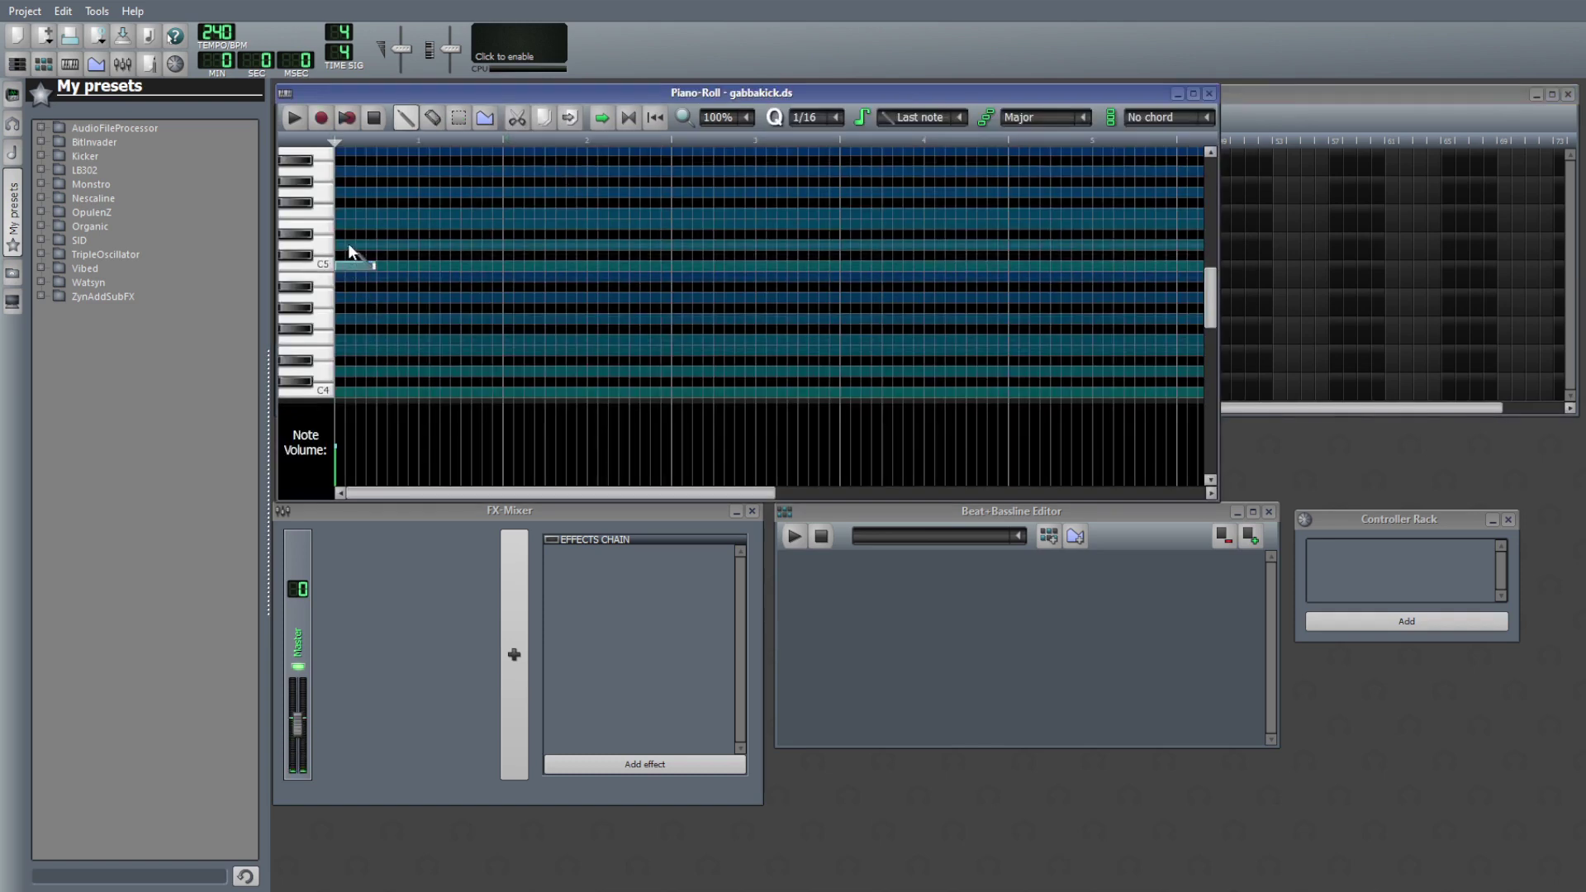
{"action": "left_click", "coordinate": [343, 243]}
{"action": "left_click_drag", "start_coordinate": [343, 239], "coordinate": [343, 218]}
{"action": "left_click", "coordinate": [346, 193]}
{"action": "key", "text": "space"}
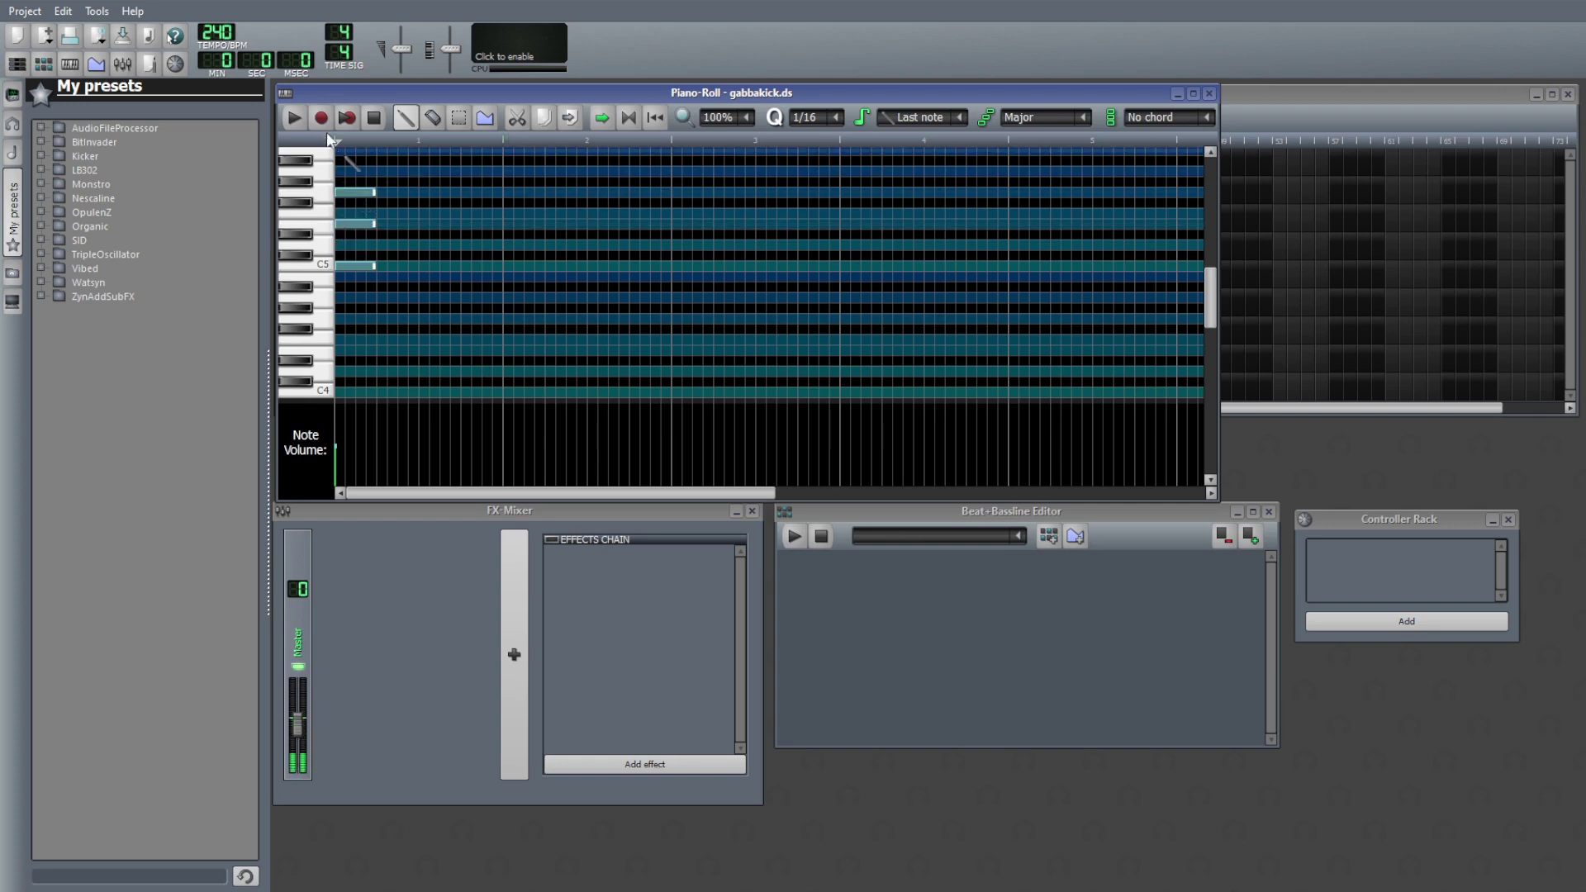
{"action": "left_click", "coordinate": [374, 118]}
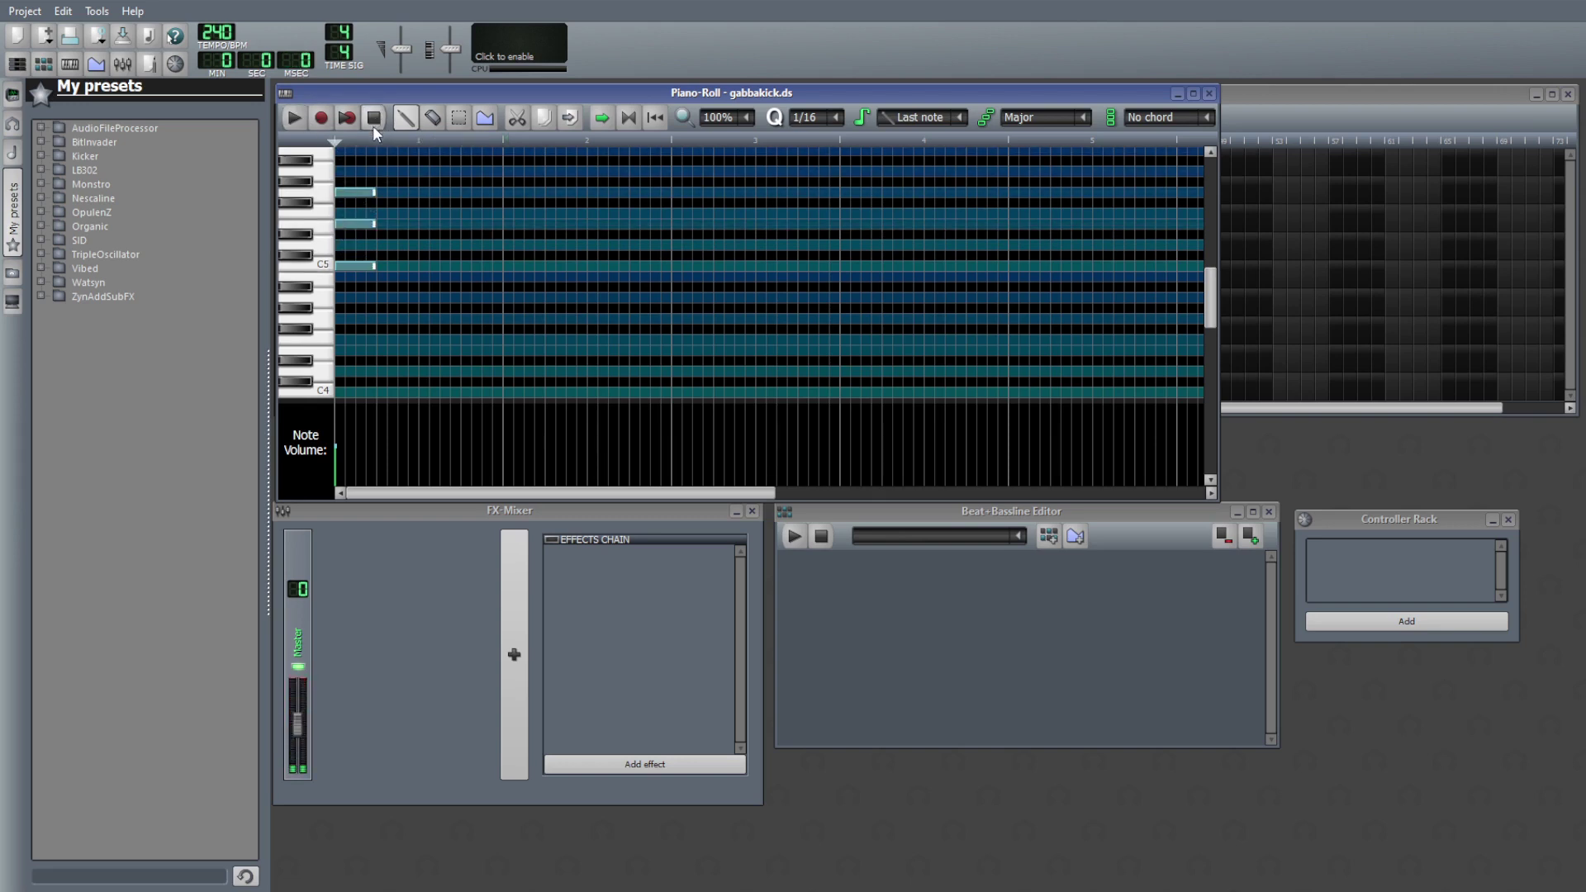
- Delete the chord notes from the gabbakick.ds pattern and close its piano roll
{"action": "right_click", "coordinate": [355, 194]}
{"action": "right_click", "coordinate": [355, 224]}
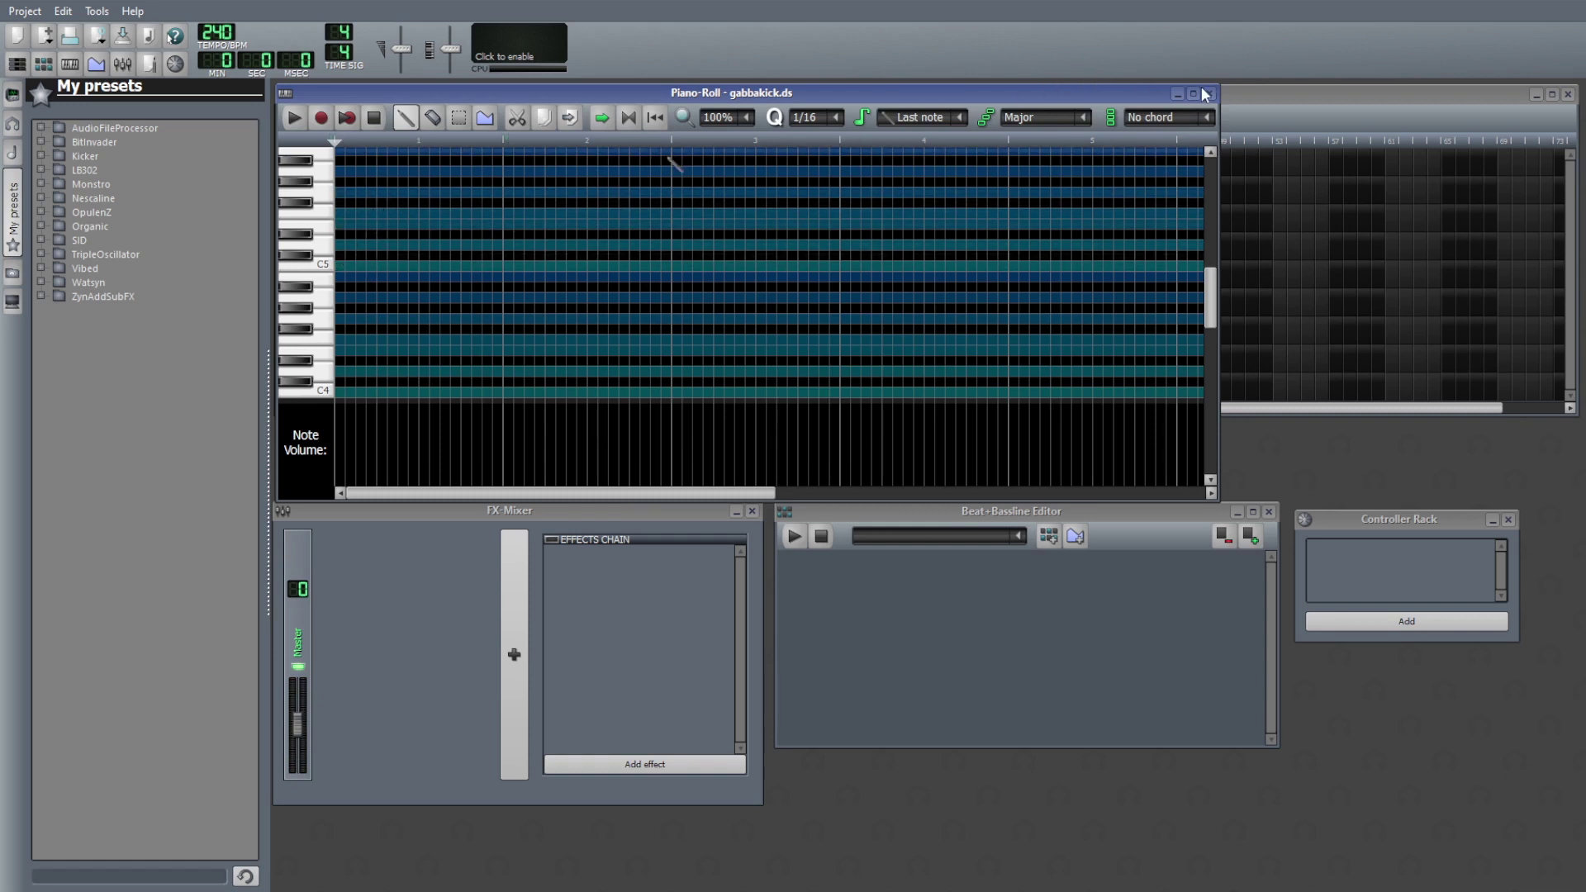
{"action": "left_click", "coordinate": [1208, 92]}
- Open the gabbakick.ds instrument and audition the dry kick repeatedly on its keyboard
{"action": "left_click", "coordinate": [425, 163]}
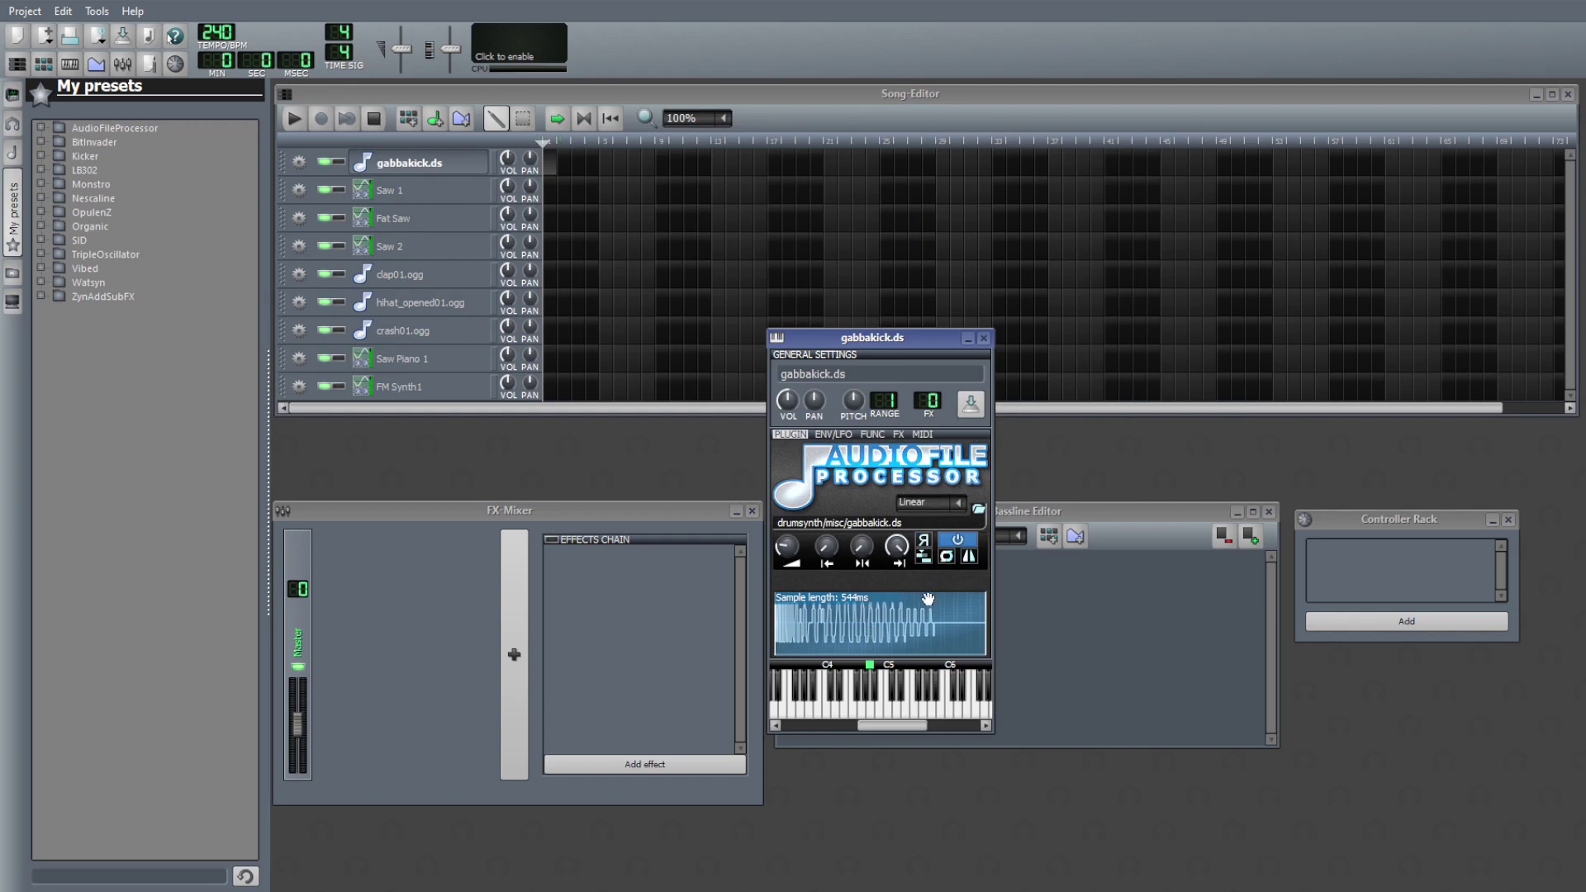
{"action": "left_click", "coordinate": [871, 716]}
{"action": "left_click", "coordinate": [875, 714]}
{"action": "left_click", "coordinate": [876, 714]}
{"action": "left_click", "coordinate": [876, 713]}
{"action": "left_click", "coordinate": [875, 714]}
{"action": "left_click", "coordinate": [875, 714]}
- Add Calf Reverb LADSPA to gabbakick.ds's effects chain and audition the kick with it
{"action": "left_click", "coordinate": [899, 434]}
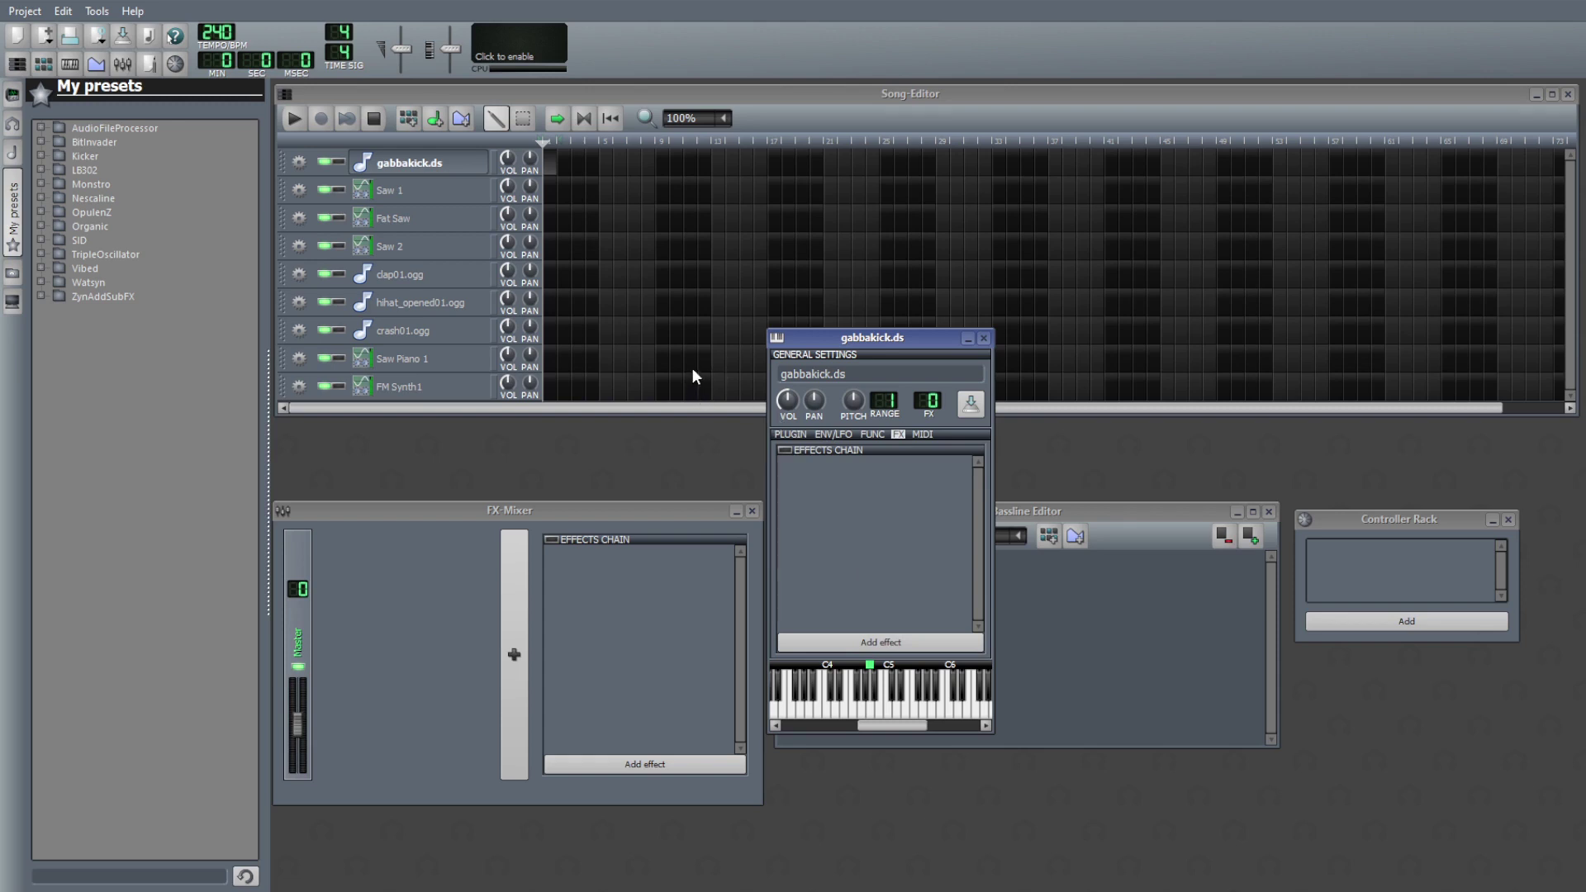
{"action": "left_click", "coordinate": [874, 709]}
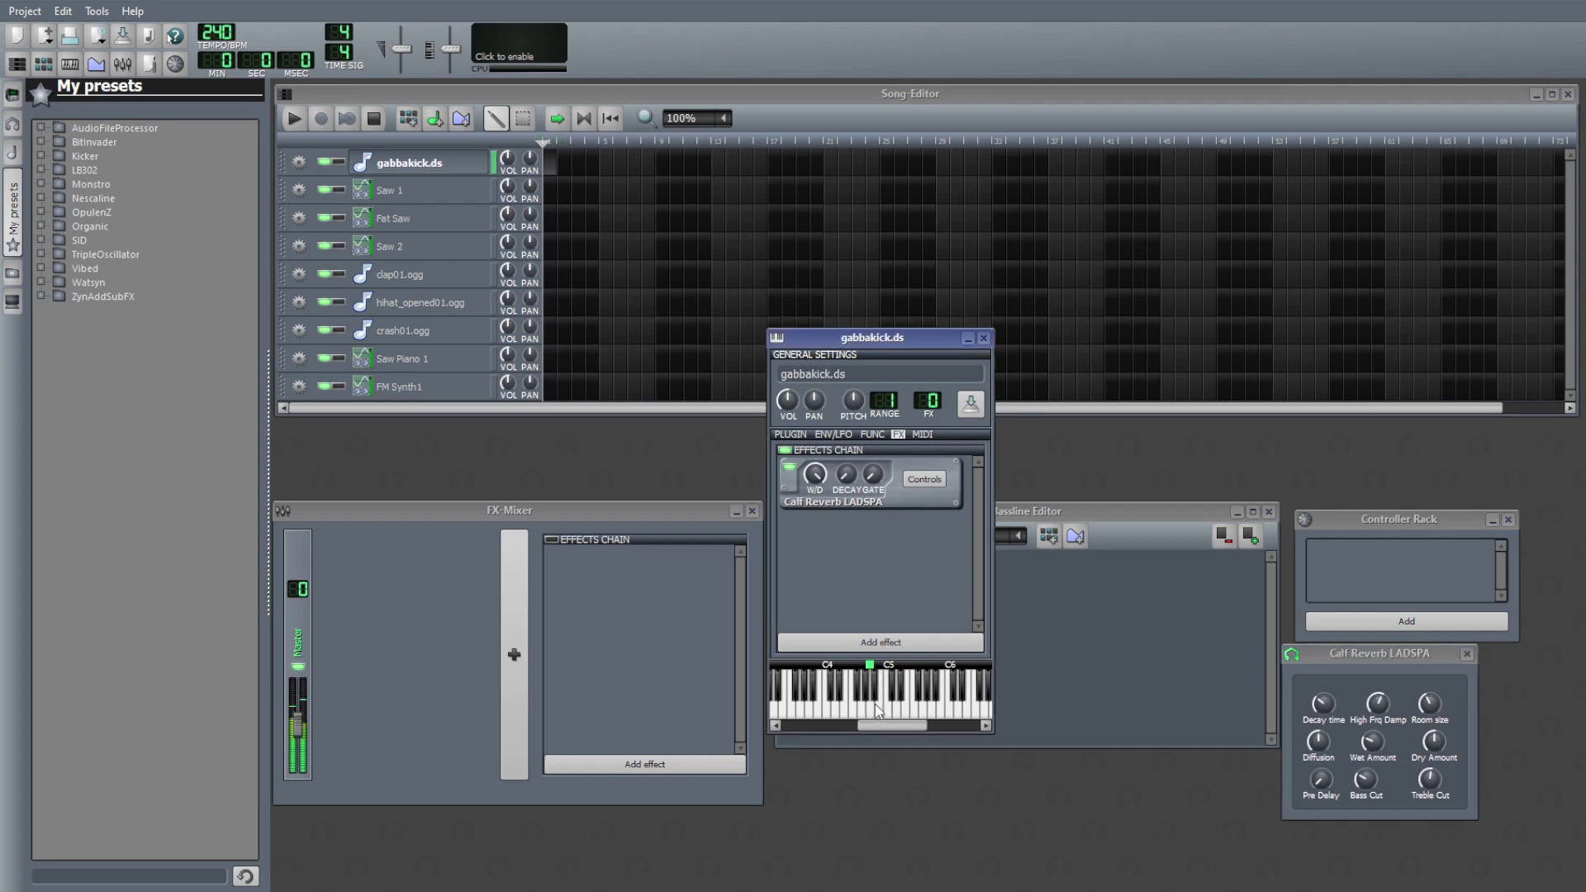
{"action": "left_click", "coordinate": [875, 703]}
{"action": "left_click", "coordinate": [874, 703]}
{"action": "left_click", "coordinate": [874, 704]}
{"action": "left_click", "coordinate": [869, 717]}
{"action": "left_click", "coordinate": [869, 717]}
{"action": "left_click", "coordinate": [869, 717]}
{"action": "left_click", "coordinate": [869, 717]}
- Raise the room size of the kick's Calf Reverb and audition the result
{"action": "left_click", "coordinate": [1430, 702]}
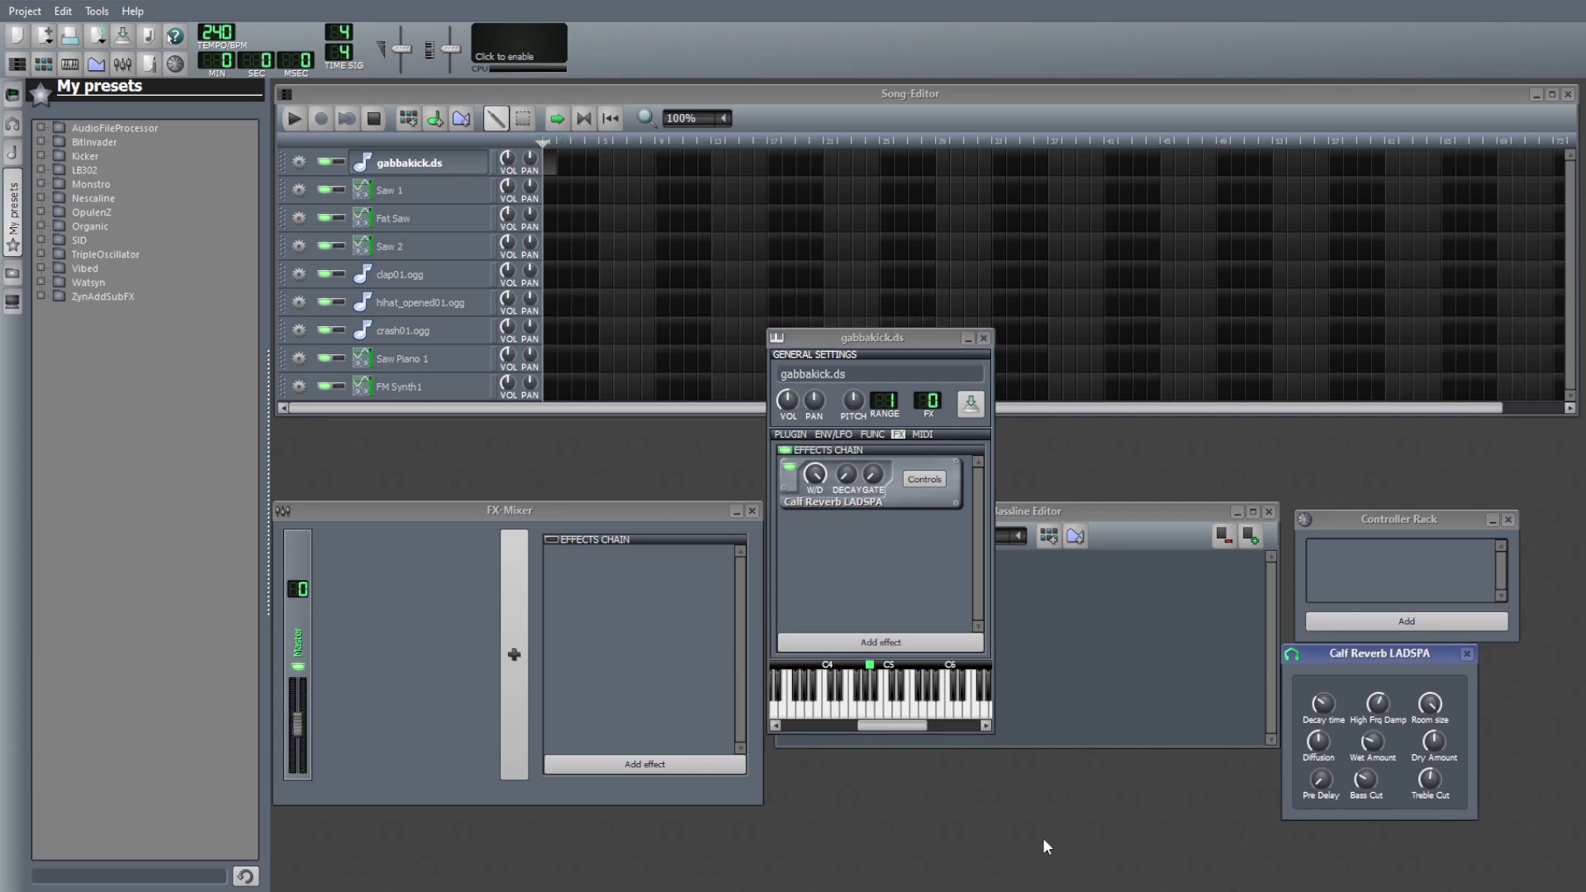
{"action": "left_click", "coordinate": [877, 715]}
{"action": "left_click", "coordinate": [877, 715]}
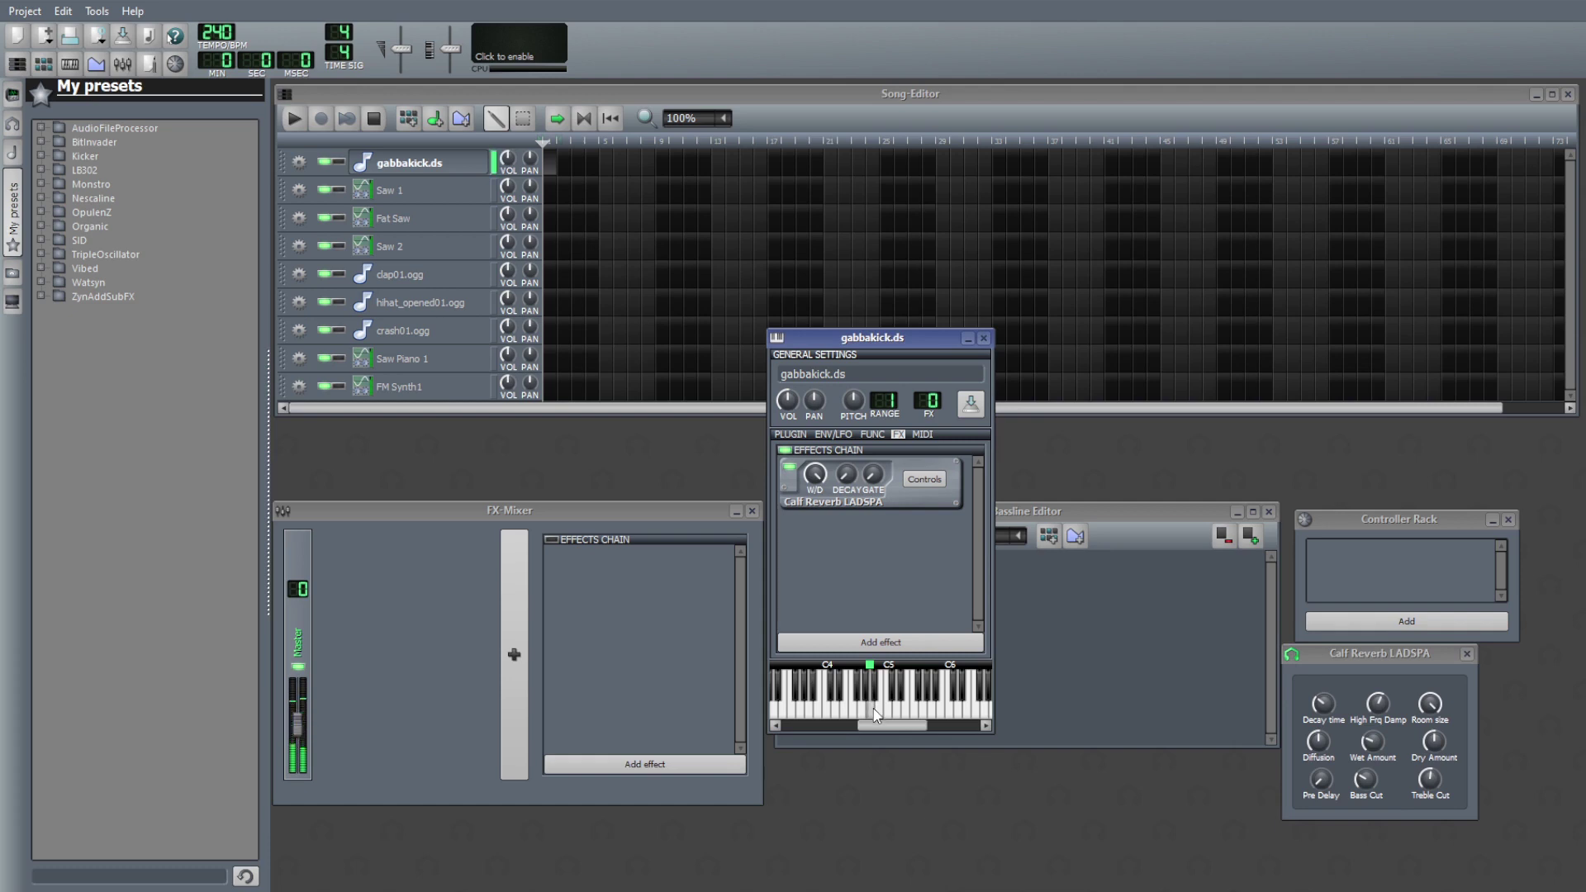
{"action": "left_click", "coordinate": [877, 715]}
- Lower the Calf Reverb's room size well down and audition the kick again
{"action": "left_click", "coordinate": [1429, 703]}
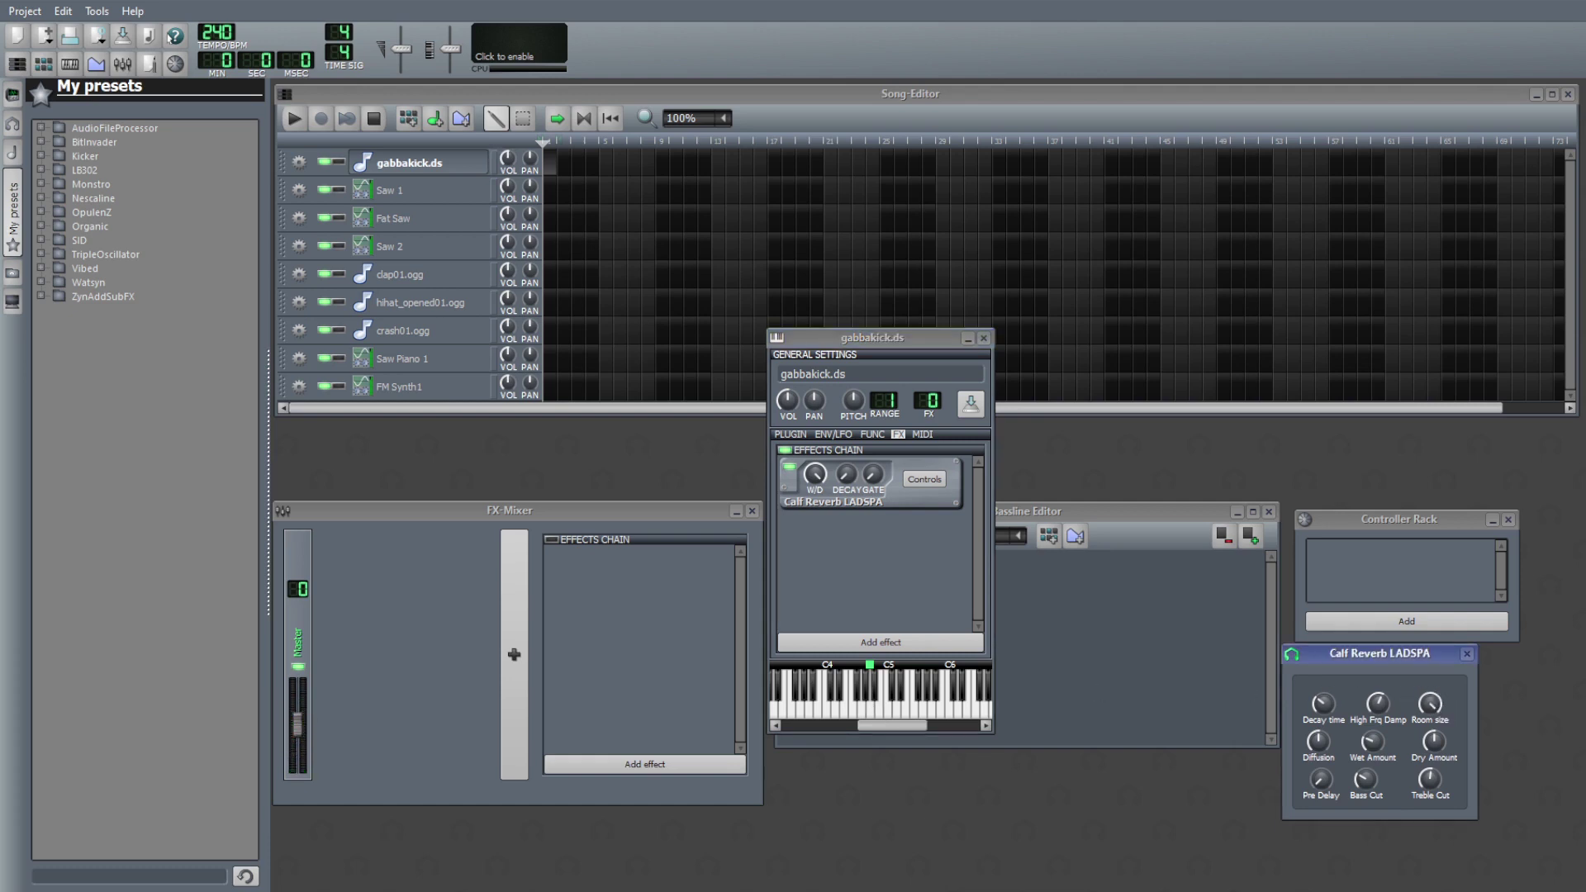
{"action": "left_click_drag", "start_coordinate": [1429, 703], "coordinate": [1429, 719]}
{"action": "left_click", "coordinate": [868, 712]}
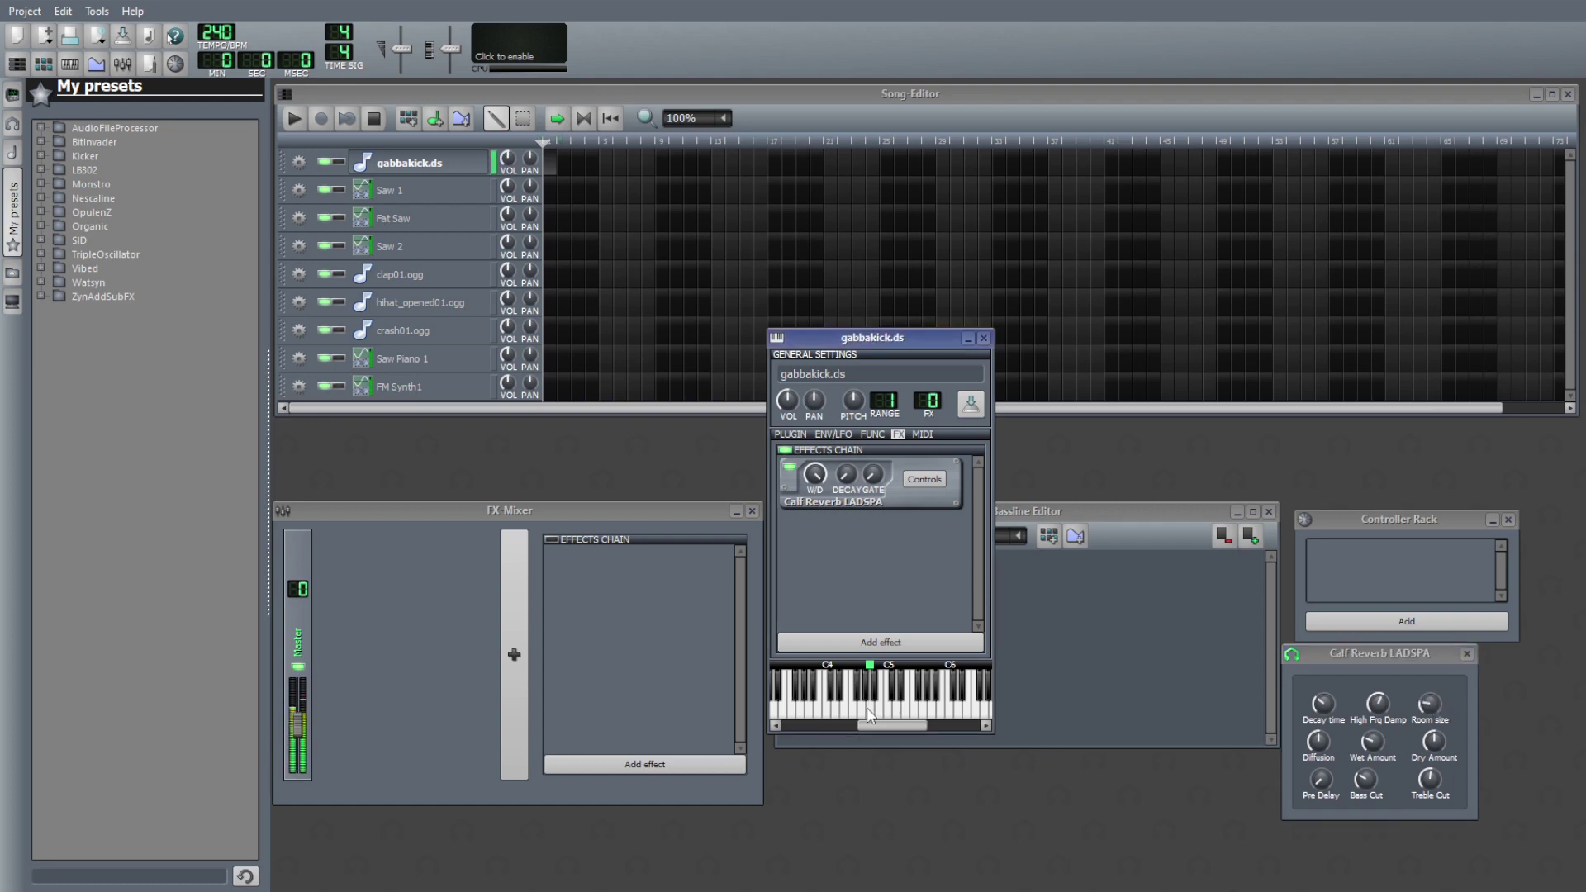
- Raise the Calf Reverb's room size in two stages, auditioning the kick after each change
{"action": "left_click", "coordinate": [1430, 703]}
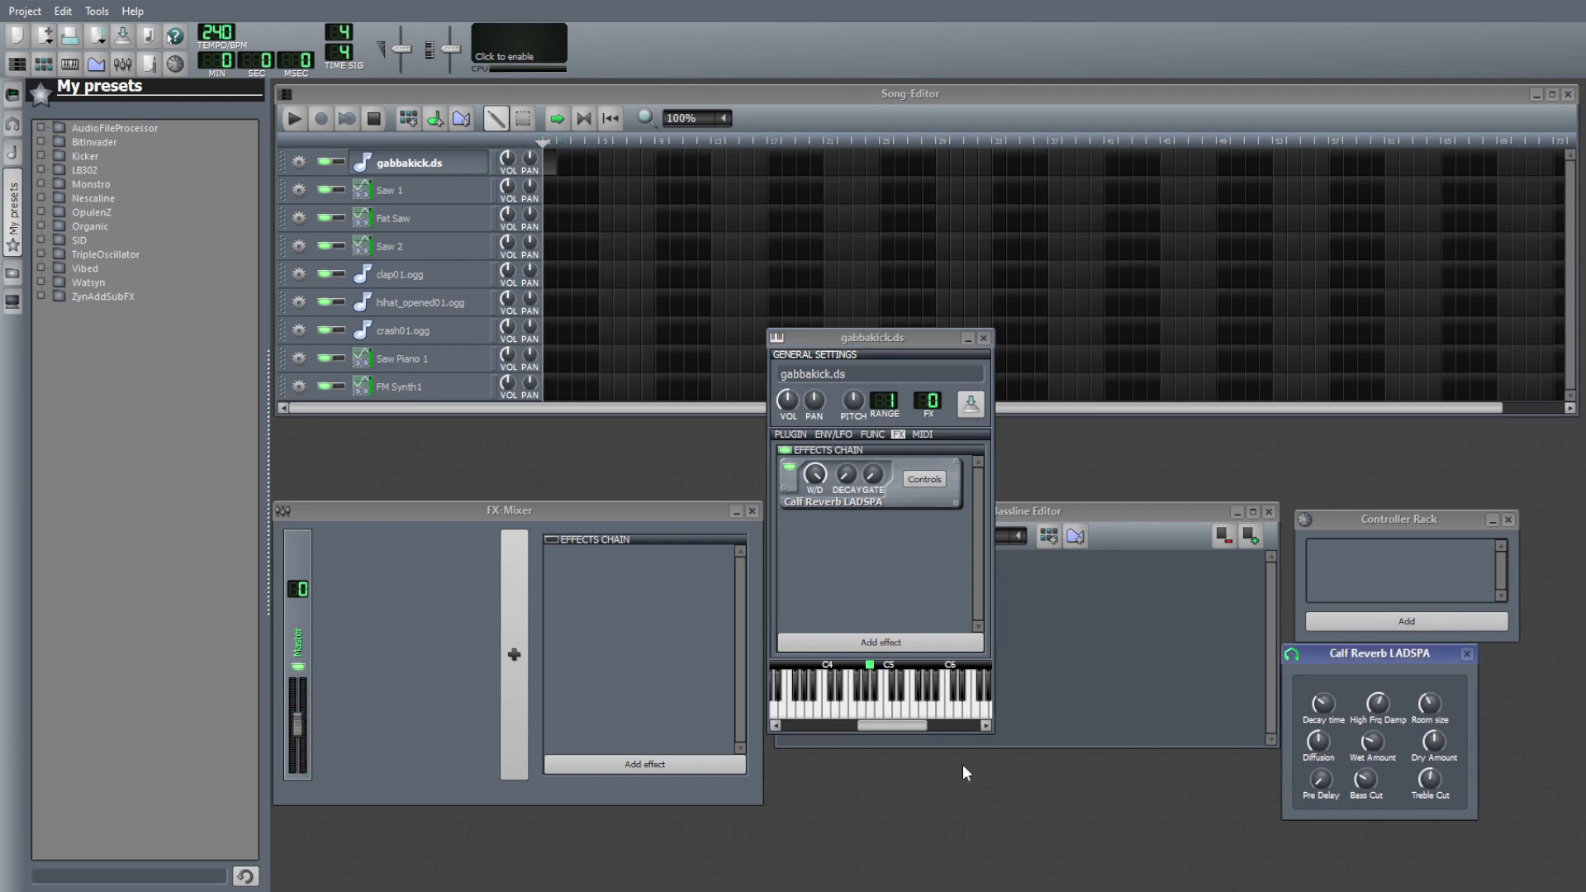
{"action": "left_click", "coordinate": [869, 710]}
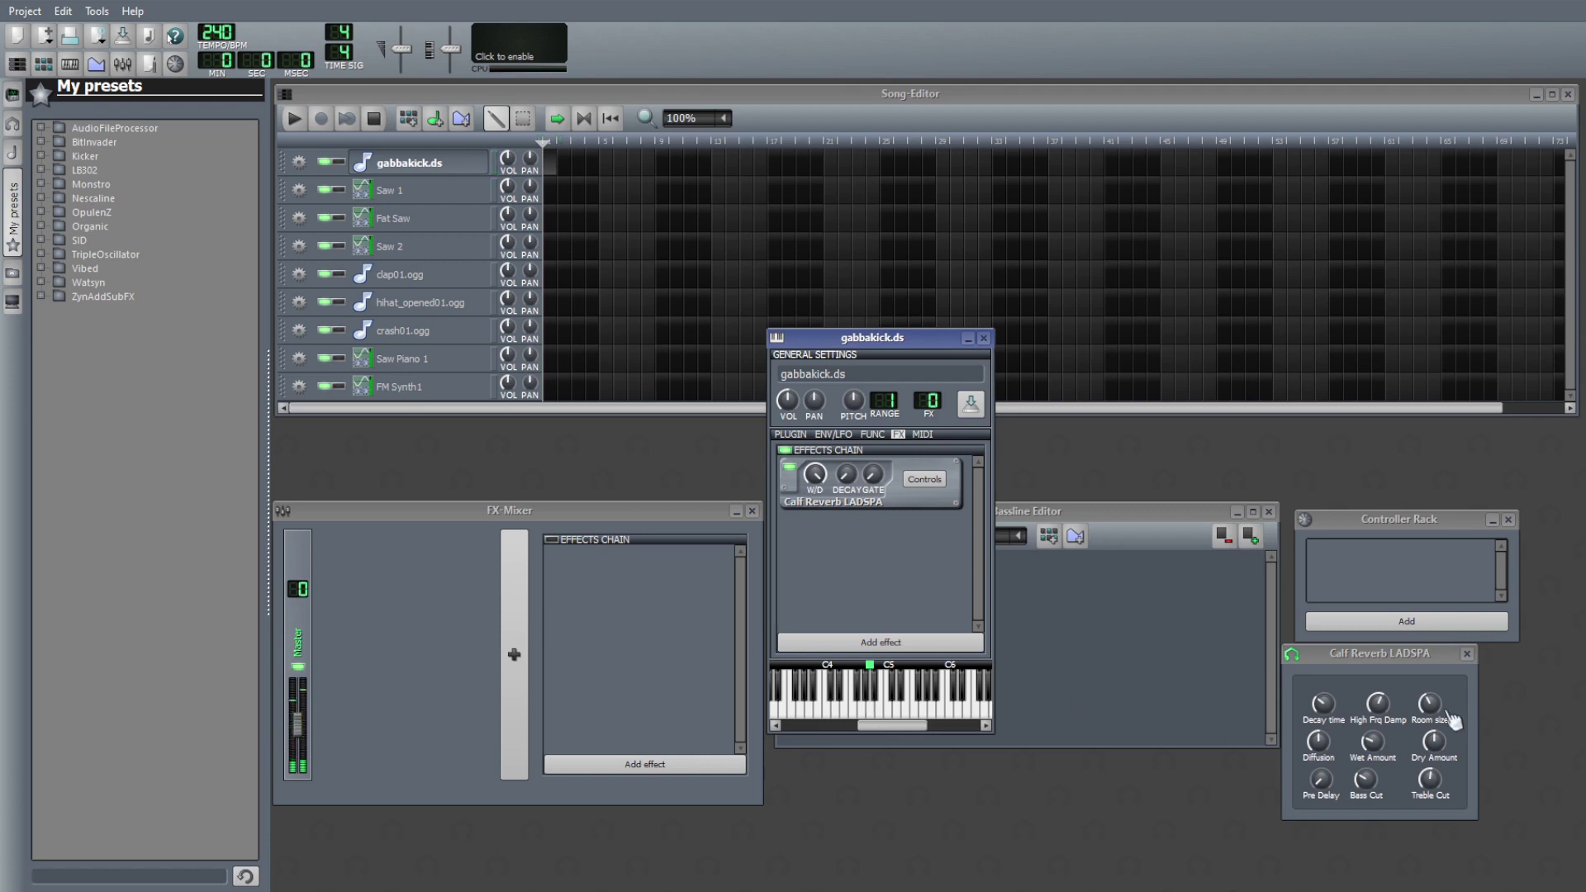
{"action": "left_click", "coordinate": [1430, 703]}
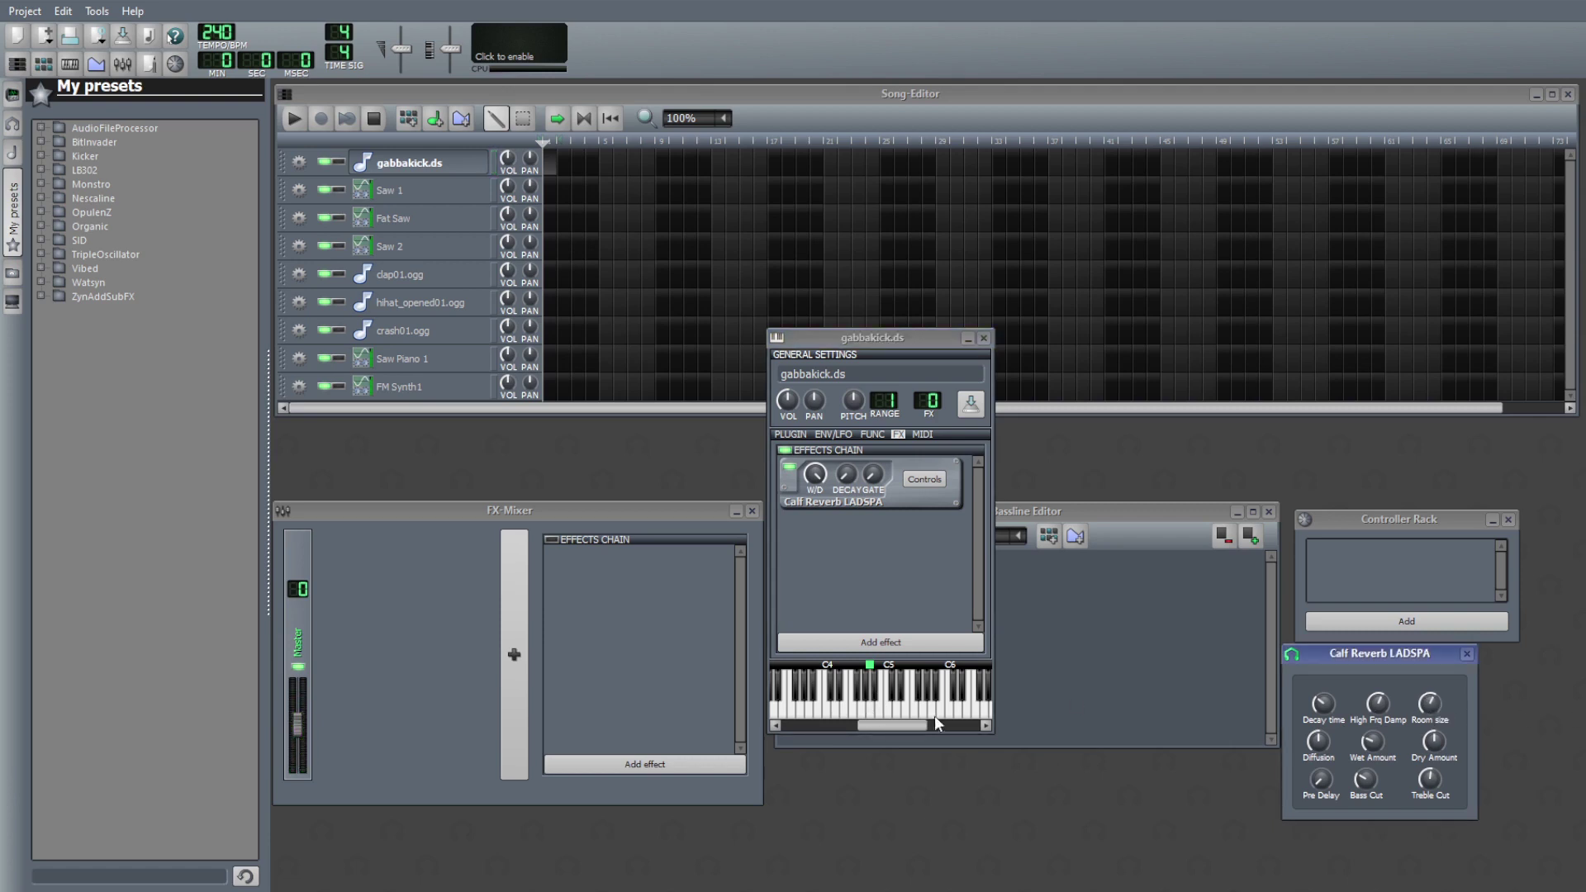
{"action": "left_click", "coordinate": [872, 713]}
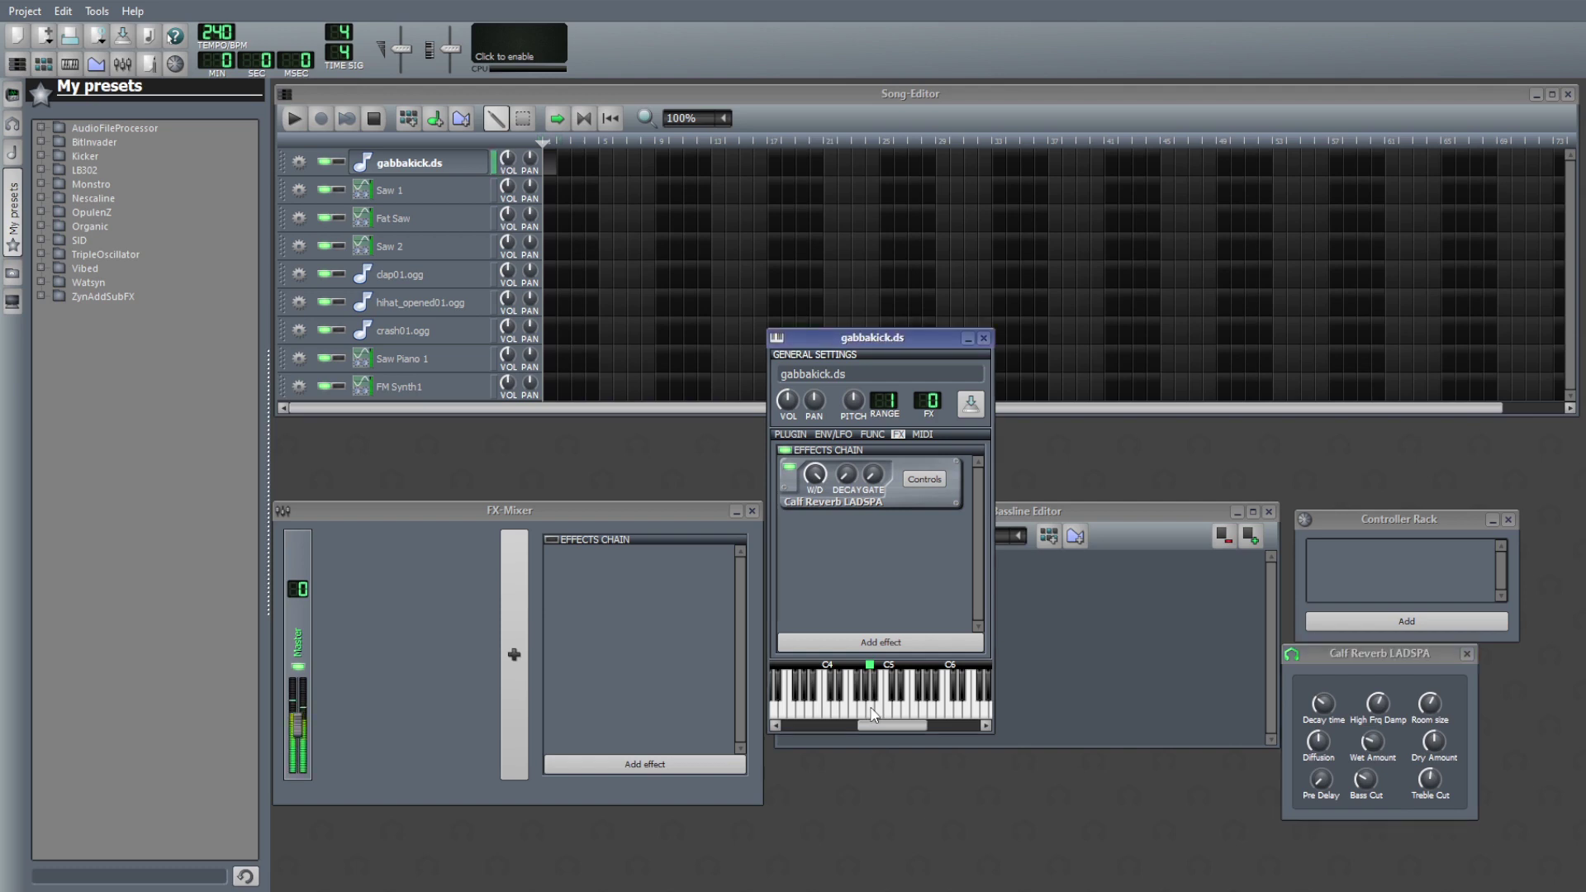
{"action": "left_click", "coordinate": [872, 714]}
{"action": "left_click", "coordinate": [872, 713]}
{"action": "left_click", "coordinate": [872, 714]}
{"action": "left_click", "coordinate": [872, 713]}
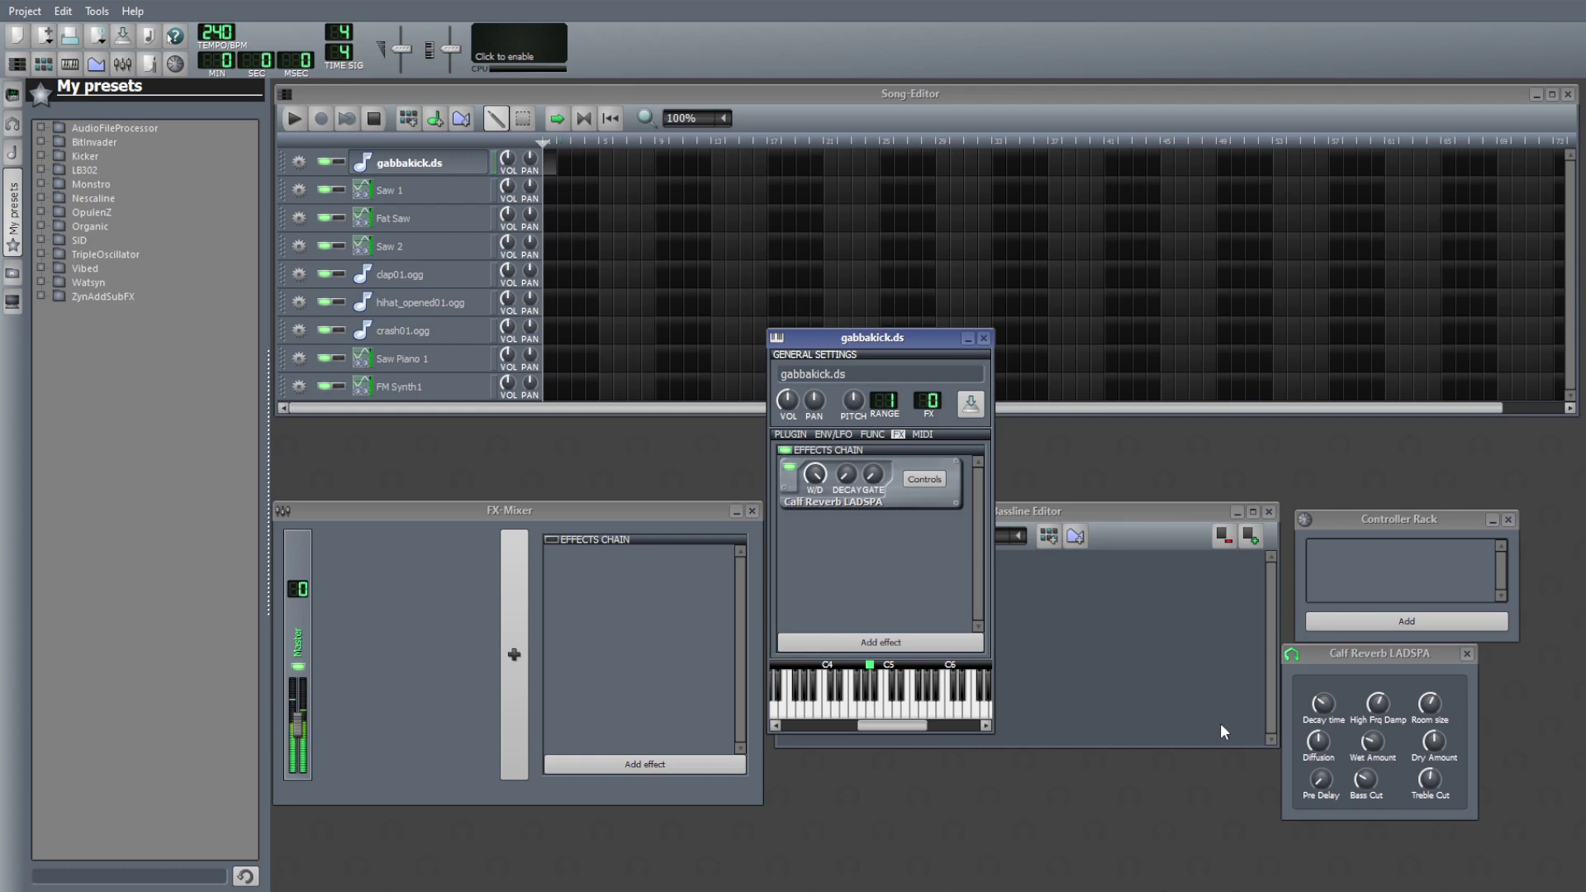
- Readjust the room size of the Calf Reverb and audition the kick a few times
{"action": "left_click", "coordinate": [1428, 703]}
{"action": "left_click_drag", "start_coordinate": [1429, 703], "coordinate": [1429, 691]}
{"action": "left_click", "coordinate": [867, 712]}
{"action": "left_click", "coordinate": [868, 712]}
{"action": "left_click", "coordinate": [869, 711]}
- Reduce the Calf Reverb's room size again and audition the kick repeatedly
{"action": "left_click", "coordinate": [1429, 703]}
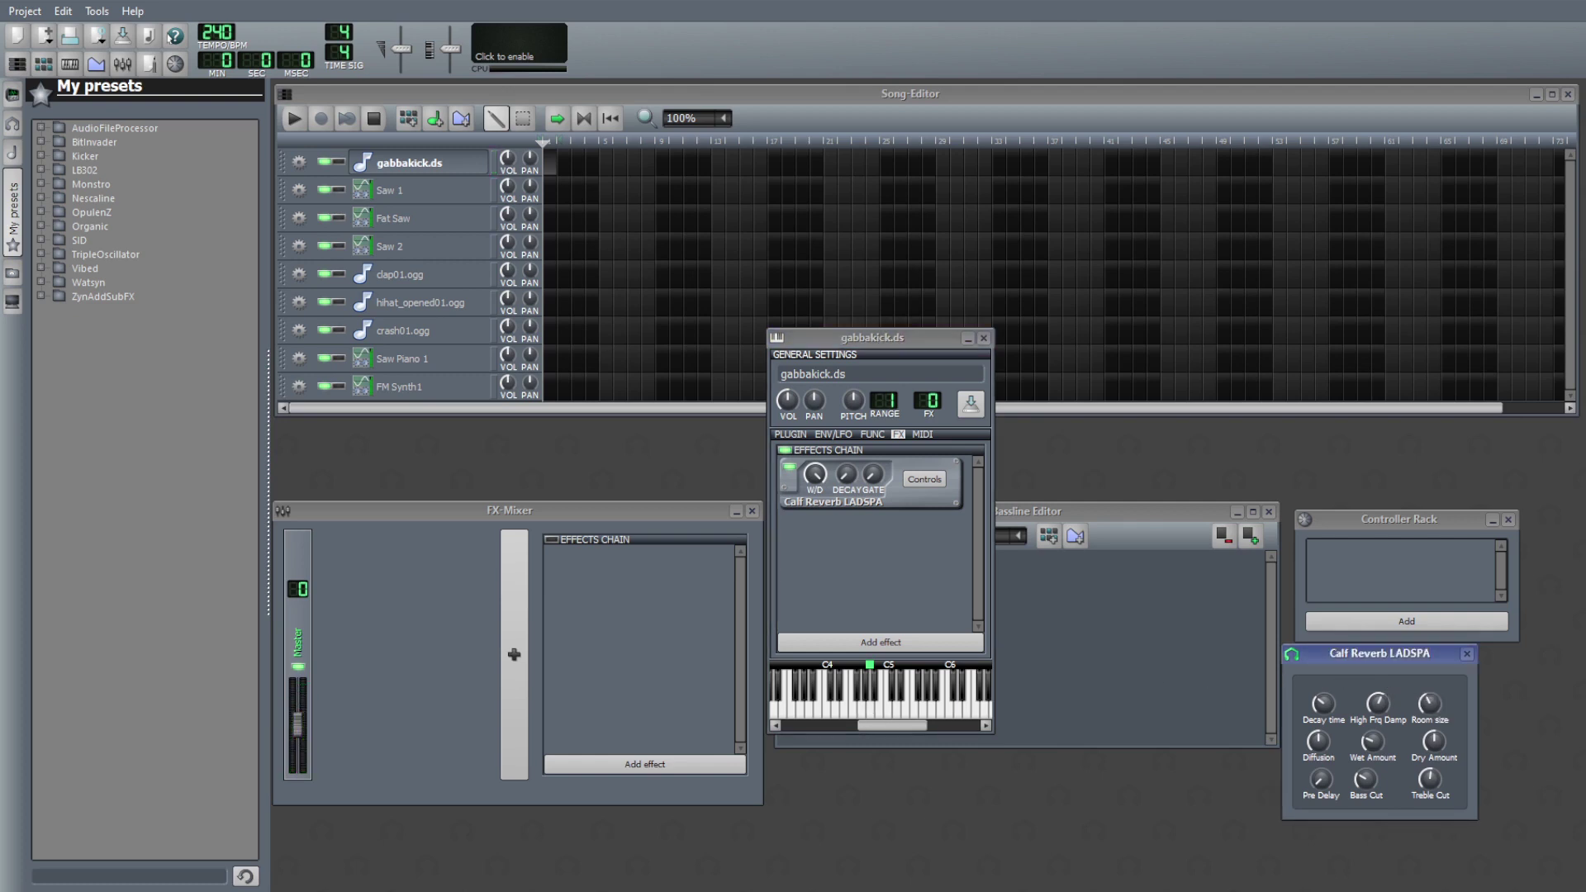
{"action": "left_click", "coordinate": [873, 712]}
{"action": "left_click", "coordinate": [872, 712]}
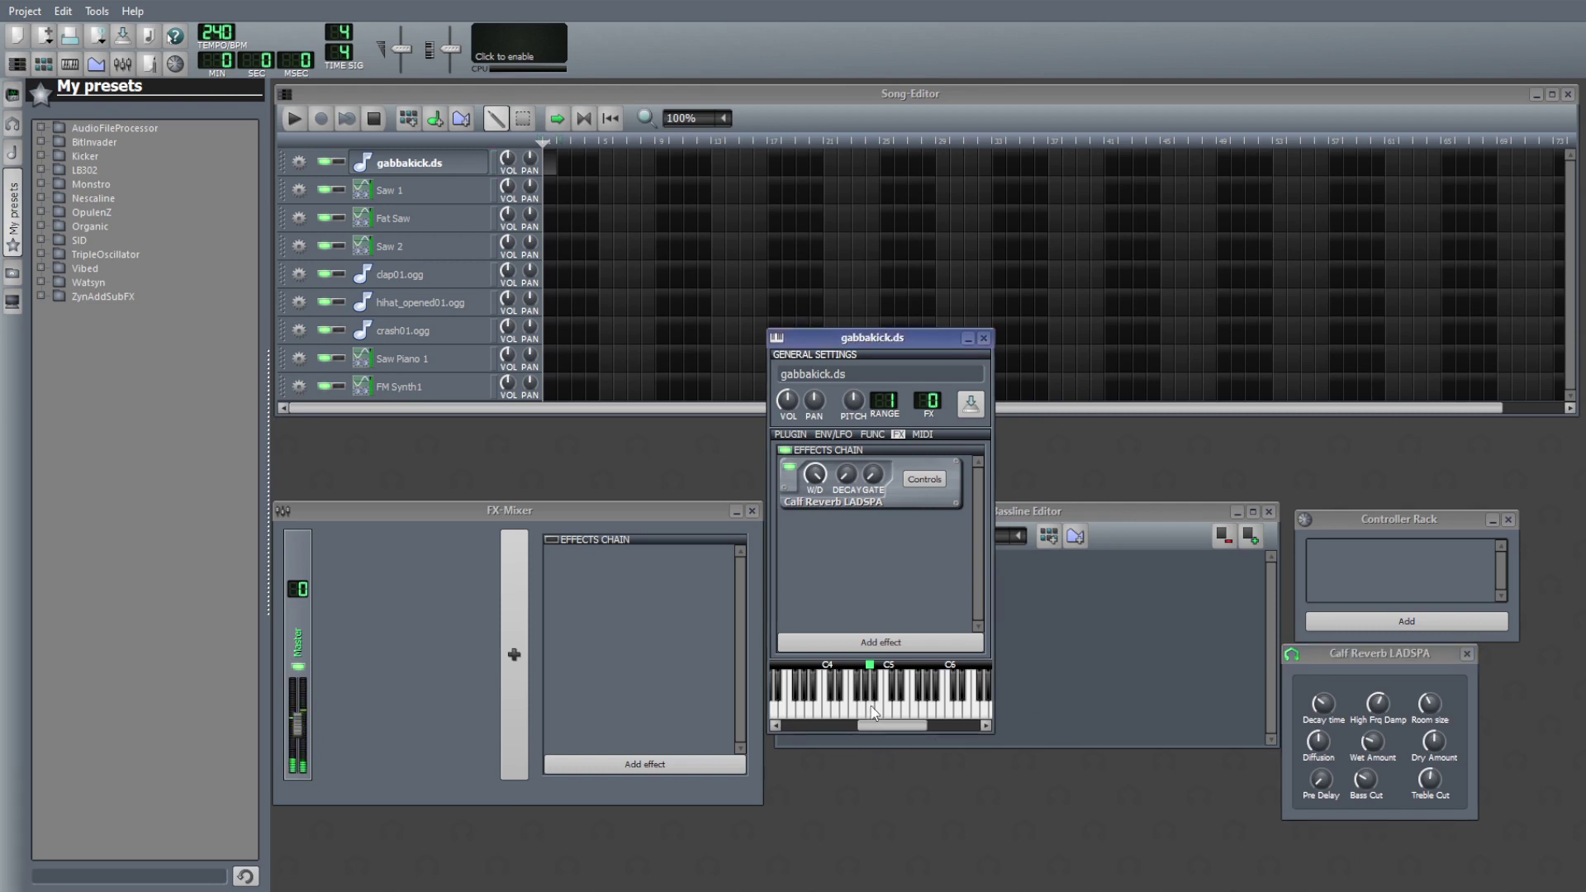
{"action": "left_click", "coordinate": [872, 712]}
{"action": "left_click", "coordinate": [872, 712]}
- Turn the Calf Reverb's room size back up and audition the kick with a series of notes
{"action": "left_click", "coordinate": [1429, 703]}
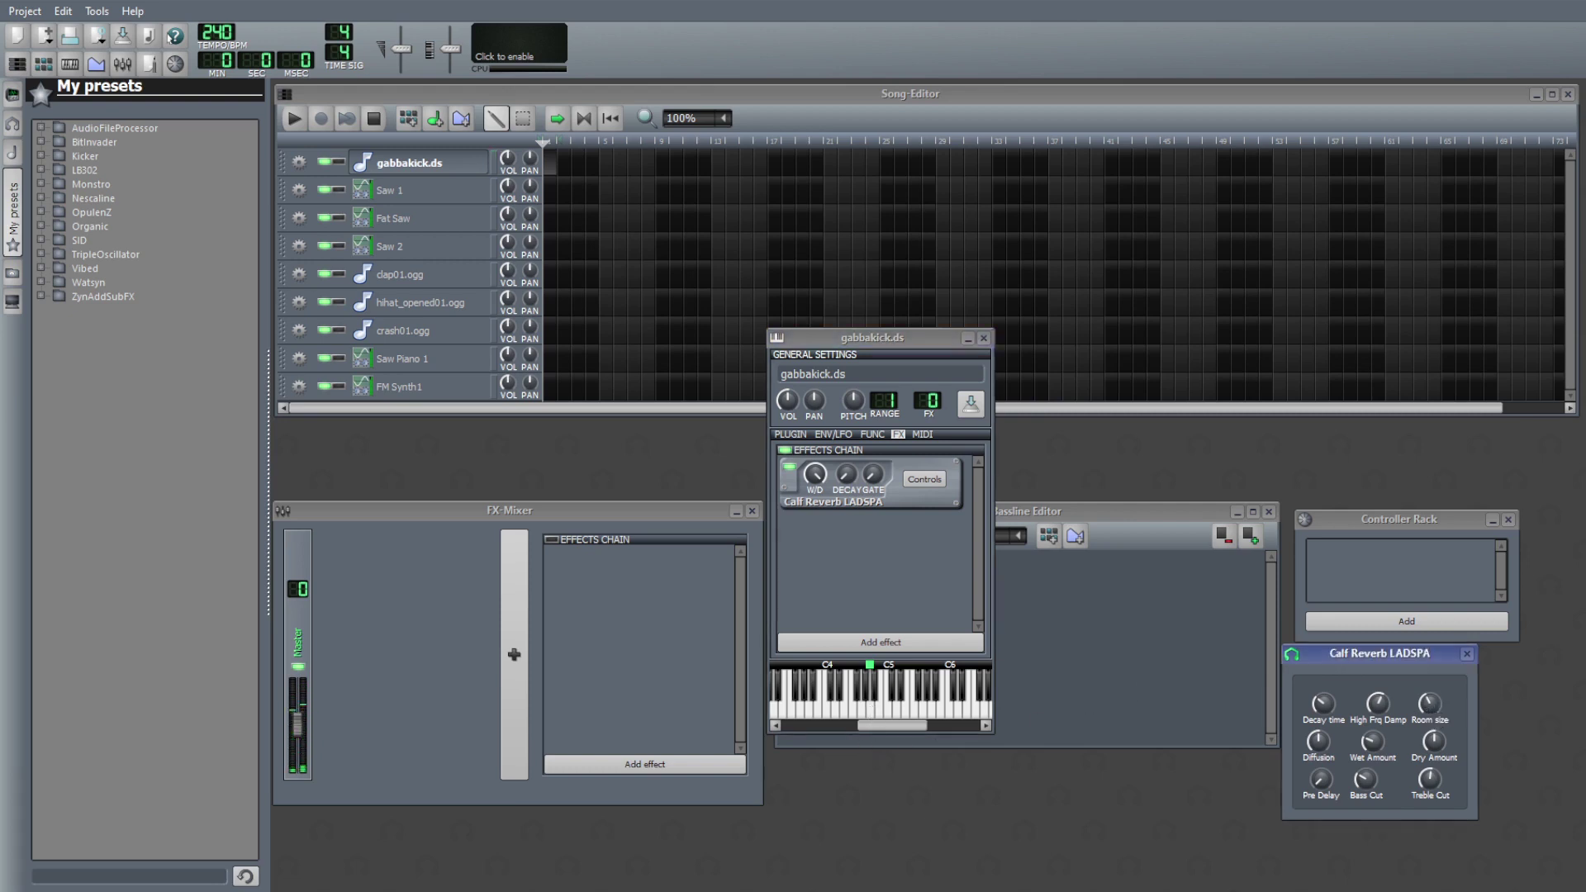
{"action": "left_click", "coordinate": [869, 718]}
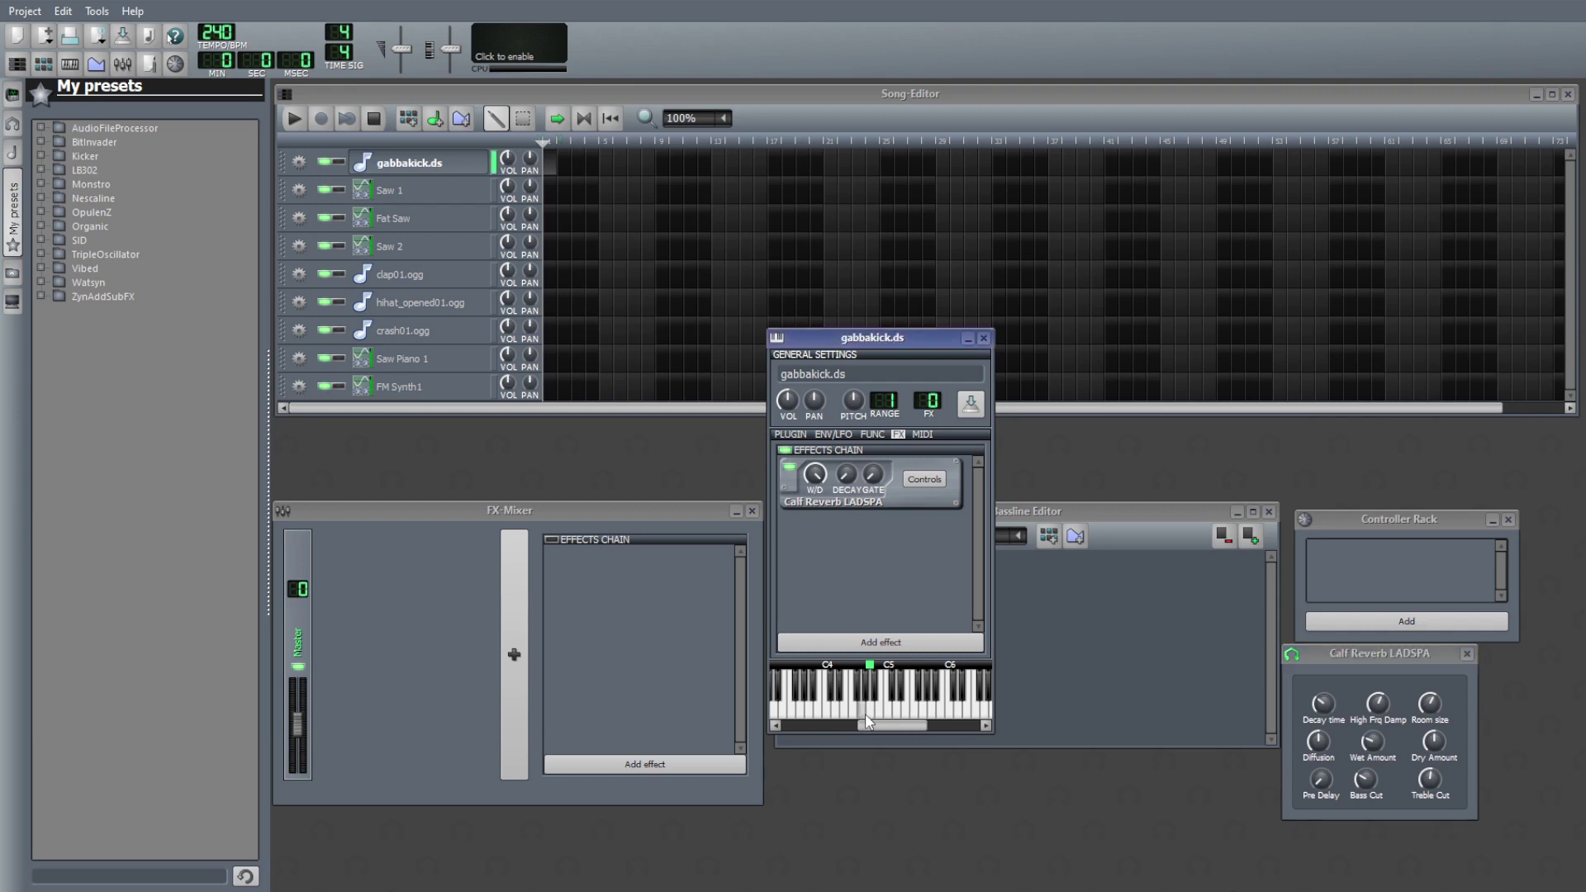
{"action": "left_click", "coordinate": [868, 719]}
{"action": "left_click", "coordinate": [869, 719]}
{"action": "left_click", "coordinate": [869, 718]}
{"action": "left_click", "coordinate": [869, 718]}
{"action": "left_click", "coordinate": [869, 719]}
{"action": "left_click", "coordinate": [869, 721]}
{"action": "left_click", "coordinate": [875, 694]}
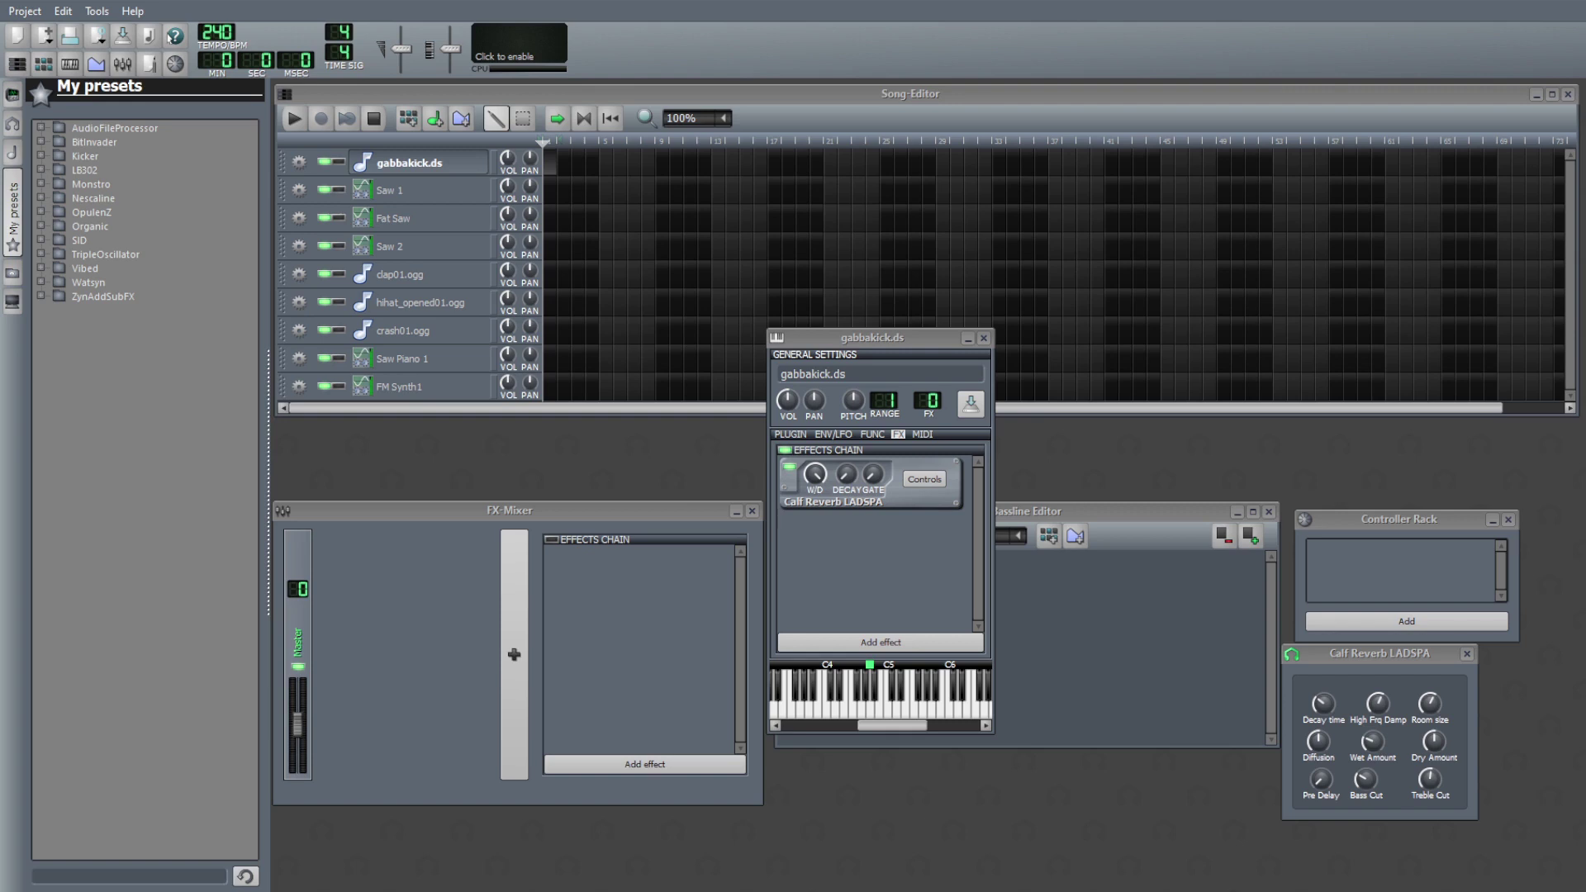
- Add Calf Pulsator LADSPA after the Calf Reverb on gabbakick.ds and audition the kick
{"action": "left_click", "coordinate": [872, 710]}
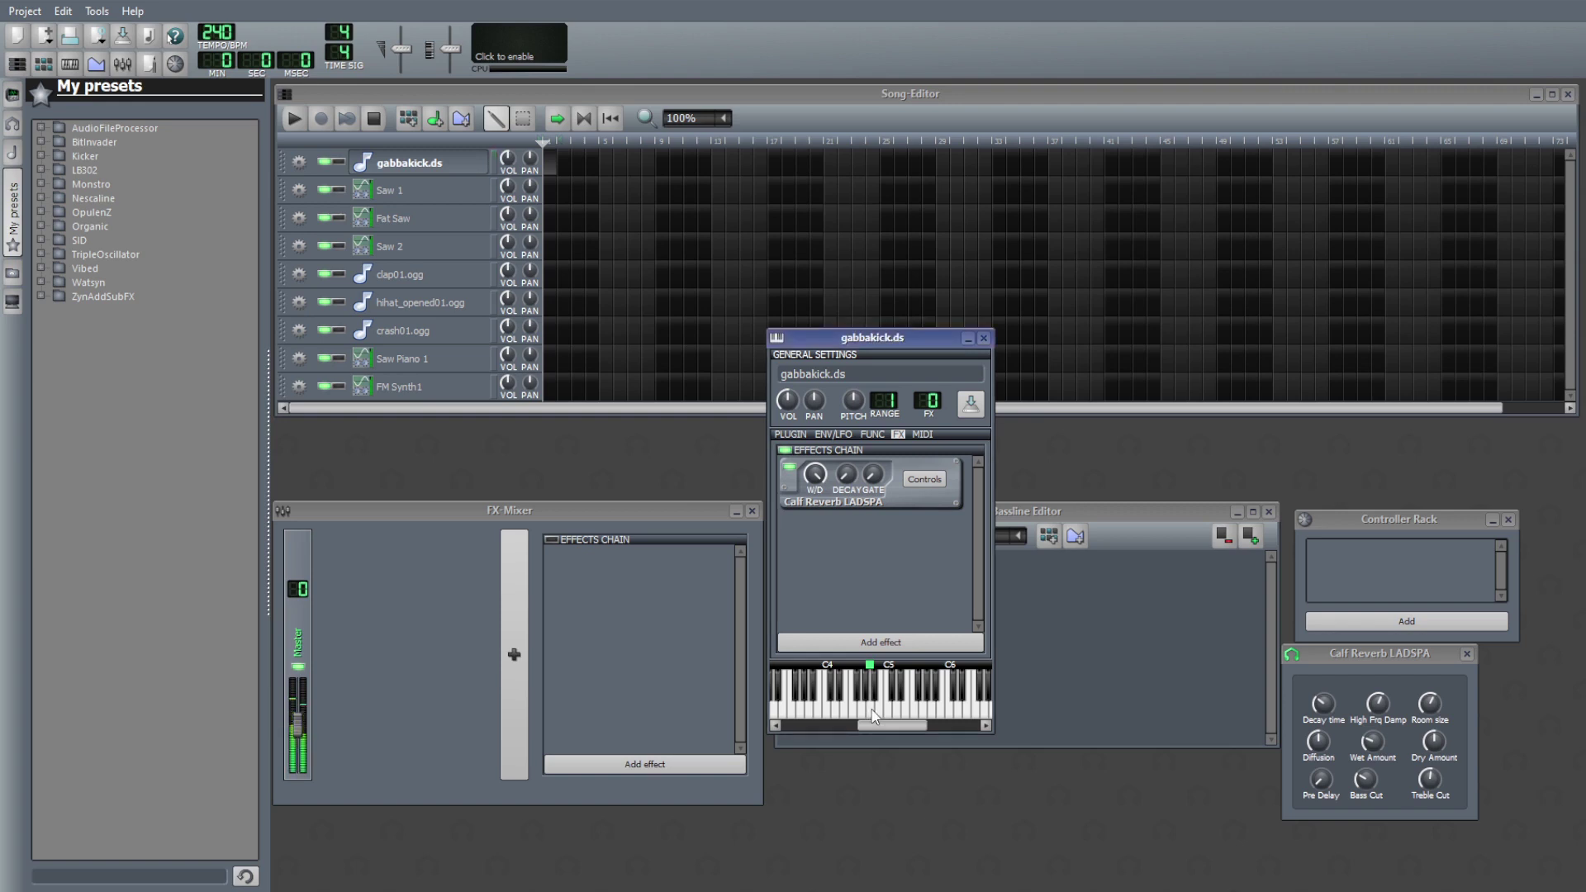
{"action": "left_click", "coordinate": [874, 712]}
{"action": "left_click", "coordinate": [874, 712]}
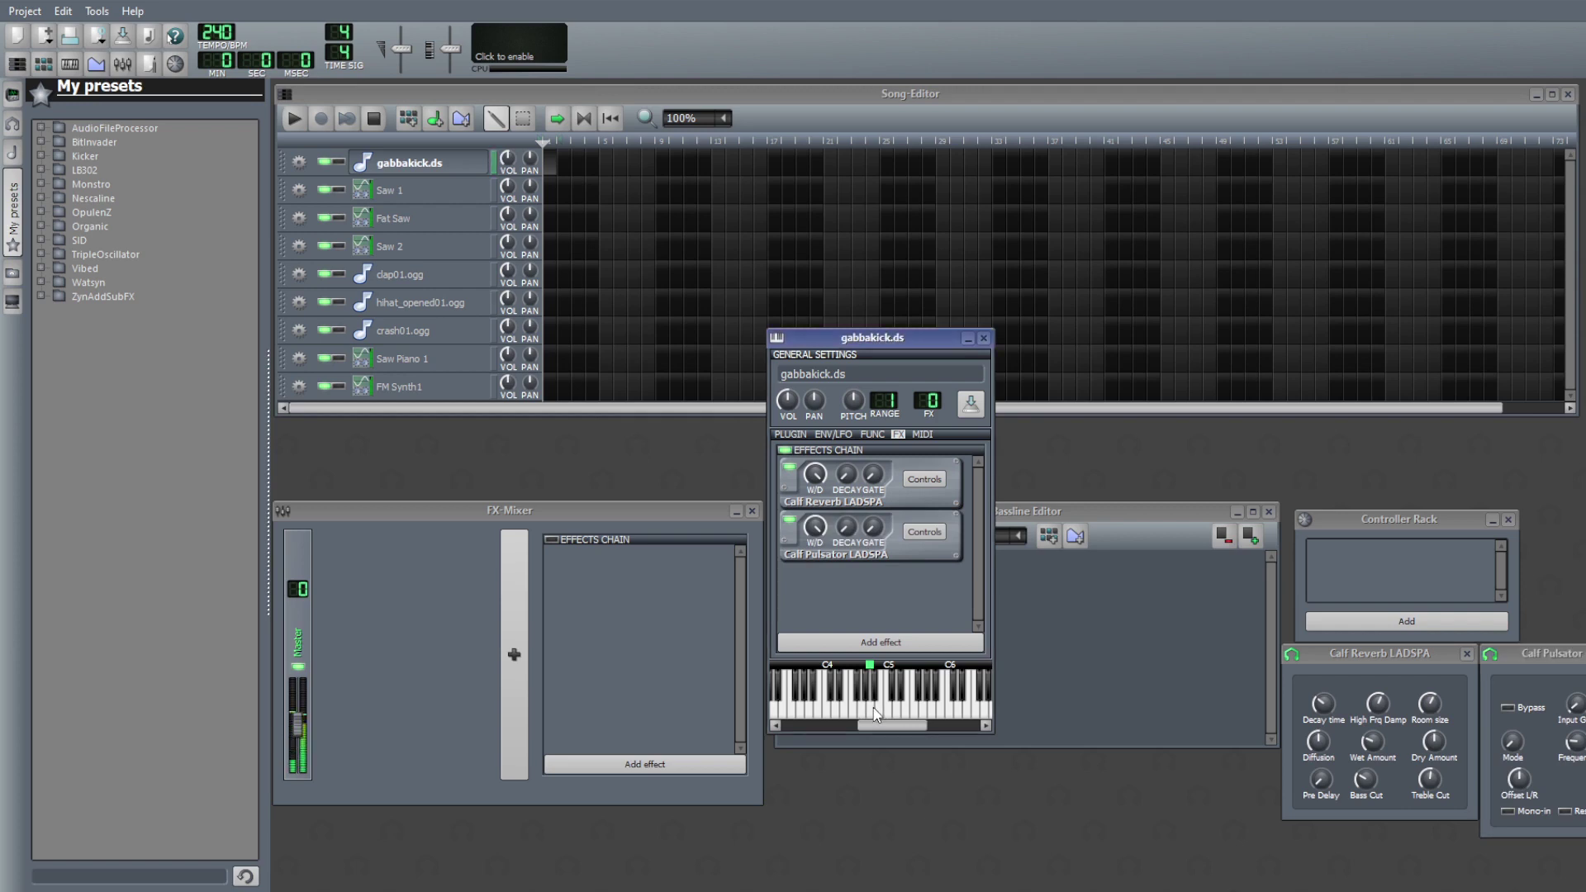
- Audition the gabbakick.ds kick repeatedly through its Calf Reverb and Calf Pulsator effects chain
{"action": "left_click", "coordinate": [873, 712]}
{"action": "left_click", "coordinate": [874, 712]}
{"action": "left_click", "coordinate": [874, 711]}
{"action": "left_click", "coordinate": [874, 712]}
{"action": "left_click", "coordinate": [874, 712]}
{"action": "left_click", "coordinate": [873, 712]}
{"action": "left_click", "coordinate": [874, 712]}
{"action": "left_click", "coordinate": [874, 712]}
{"action": "left_click", "coordinate": [874, 712]}
{"action": "left_click", "coordinate": [874, 712]}
{"action": "left_click", "coordinate": [874, 711]}
{"action": "left_click", "coordinate": [873, 712]}
{"action": "left_click", "coordinate": [874, 712]}
{"action": "left_click", "coordinate": [873, 711]}
{"action": "left_click", "coordinate": [874, 712]}
{"action": "left_click", "coordinate": [873, 712]}
{"action": "left_click", "coordinate": [873, 712]}
{"action": "left_click", "coordinate": [874, 712]}
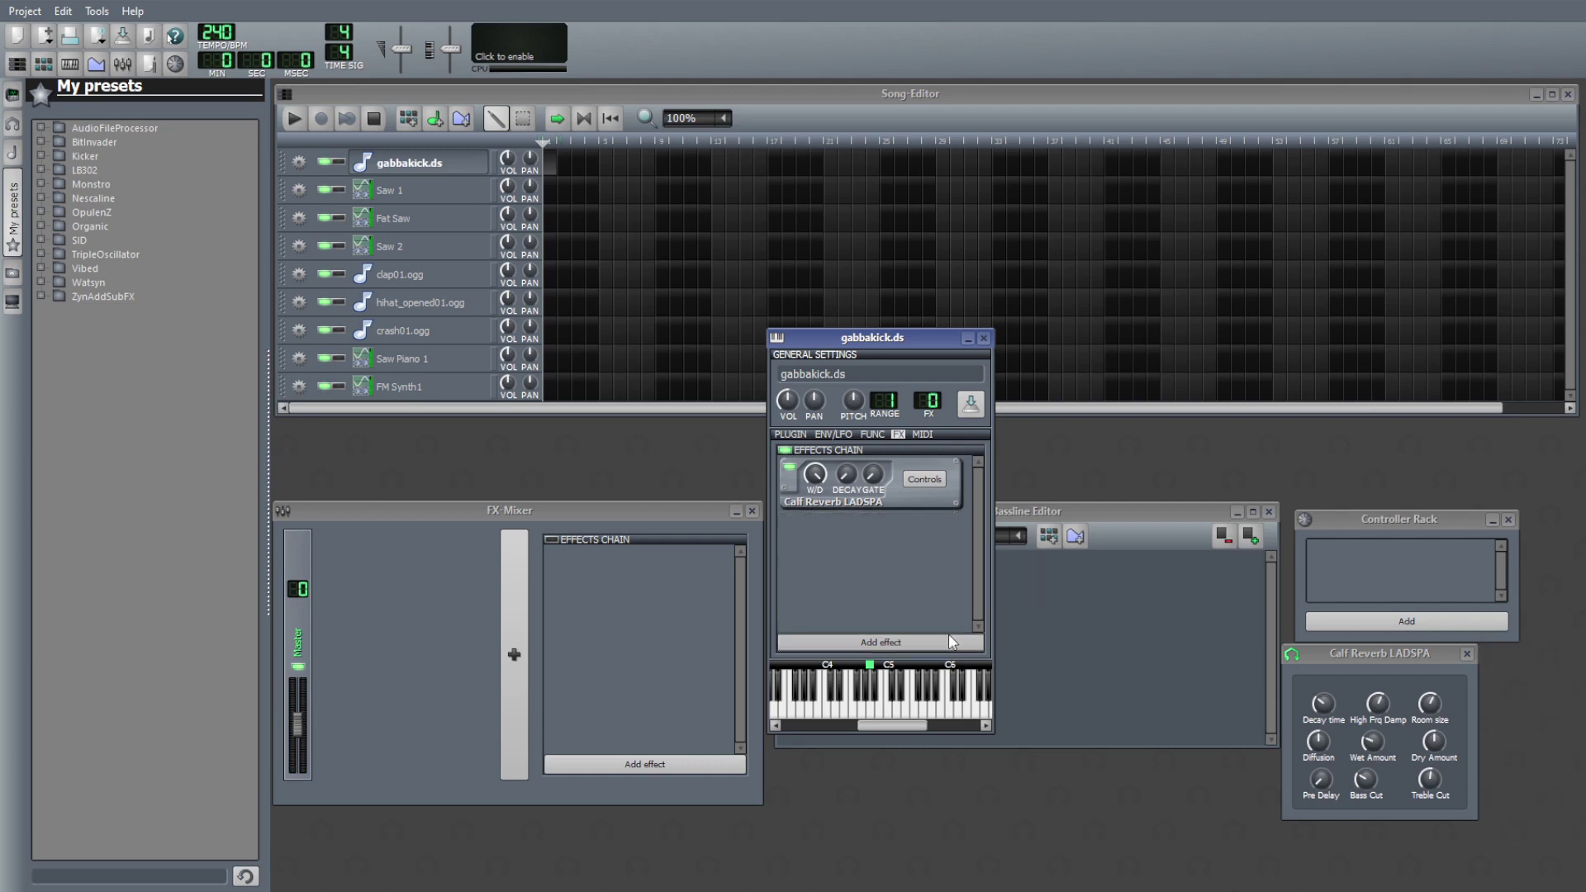
- Audition gabbakick.ds with only the Calf Reverb in its chain, and replace its window view with a slightly taller Song-Editor
{"action": "left_click", "coordinate": [873, 713]}
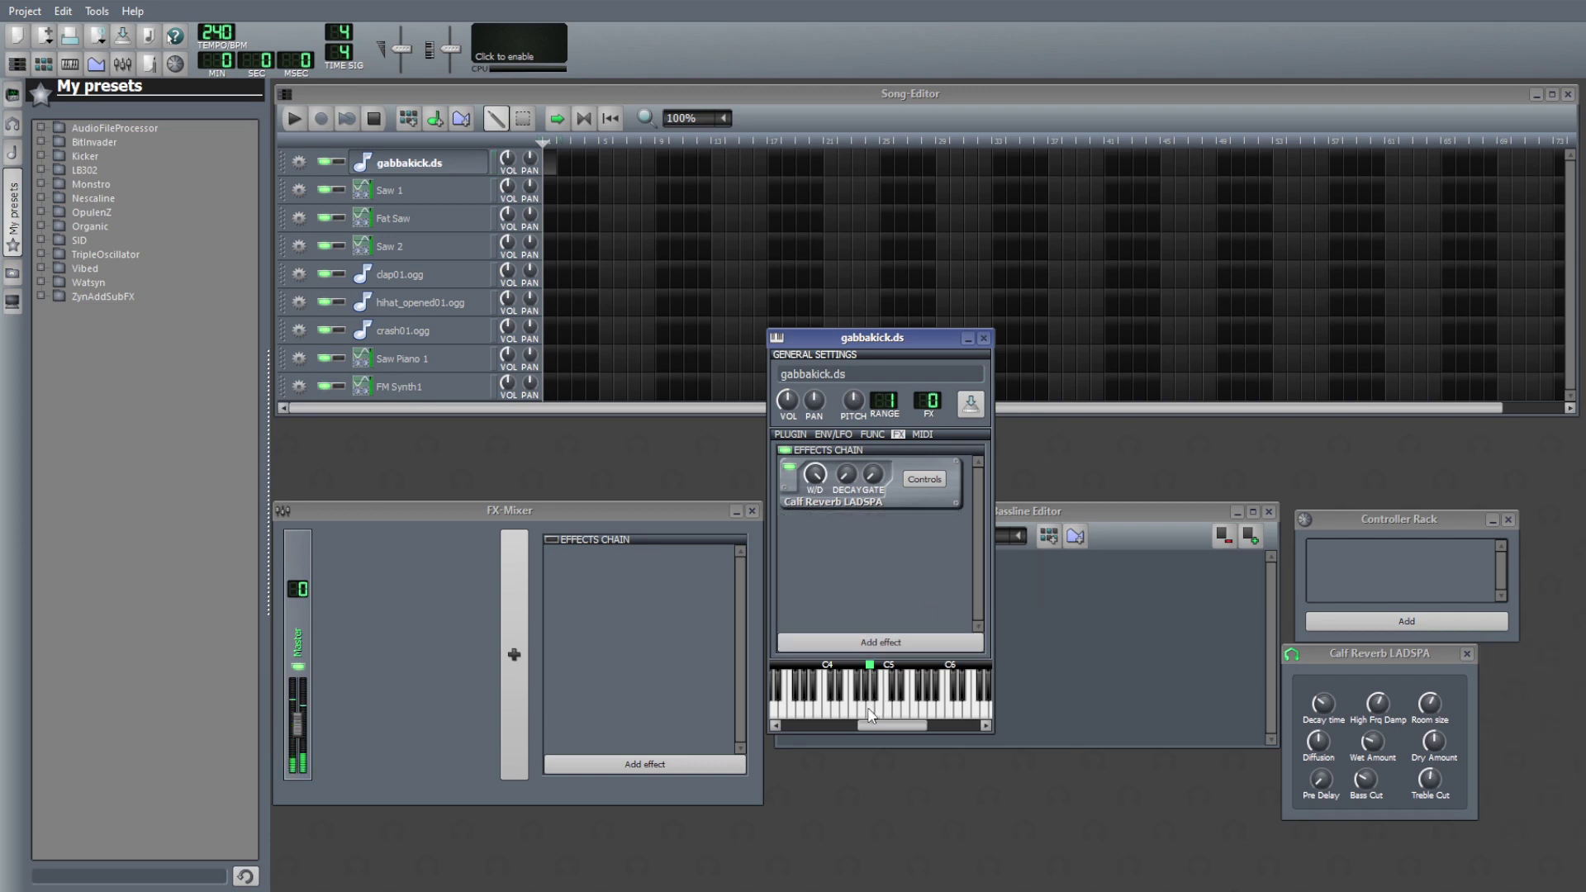
{"action": "left_click", "coordinate": [983, 338]}
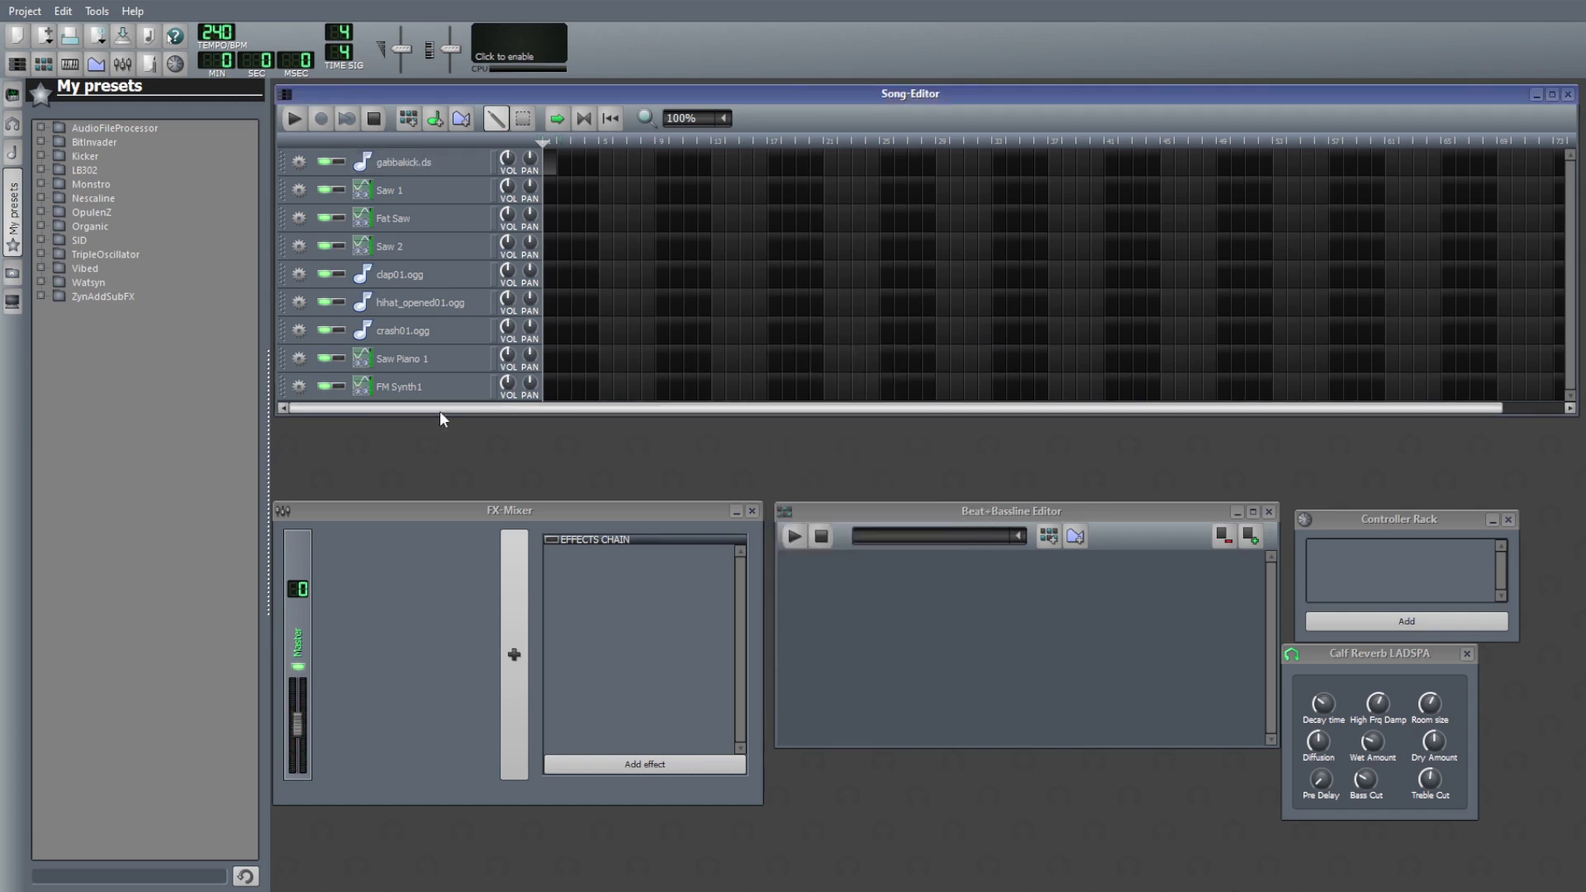
{"action": "left_click_drag", "start_coordinate": [439, 413], "coordinate": [436, 464]}
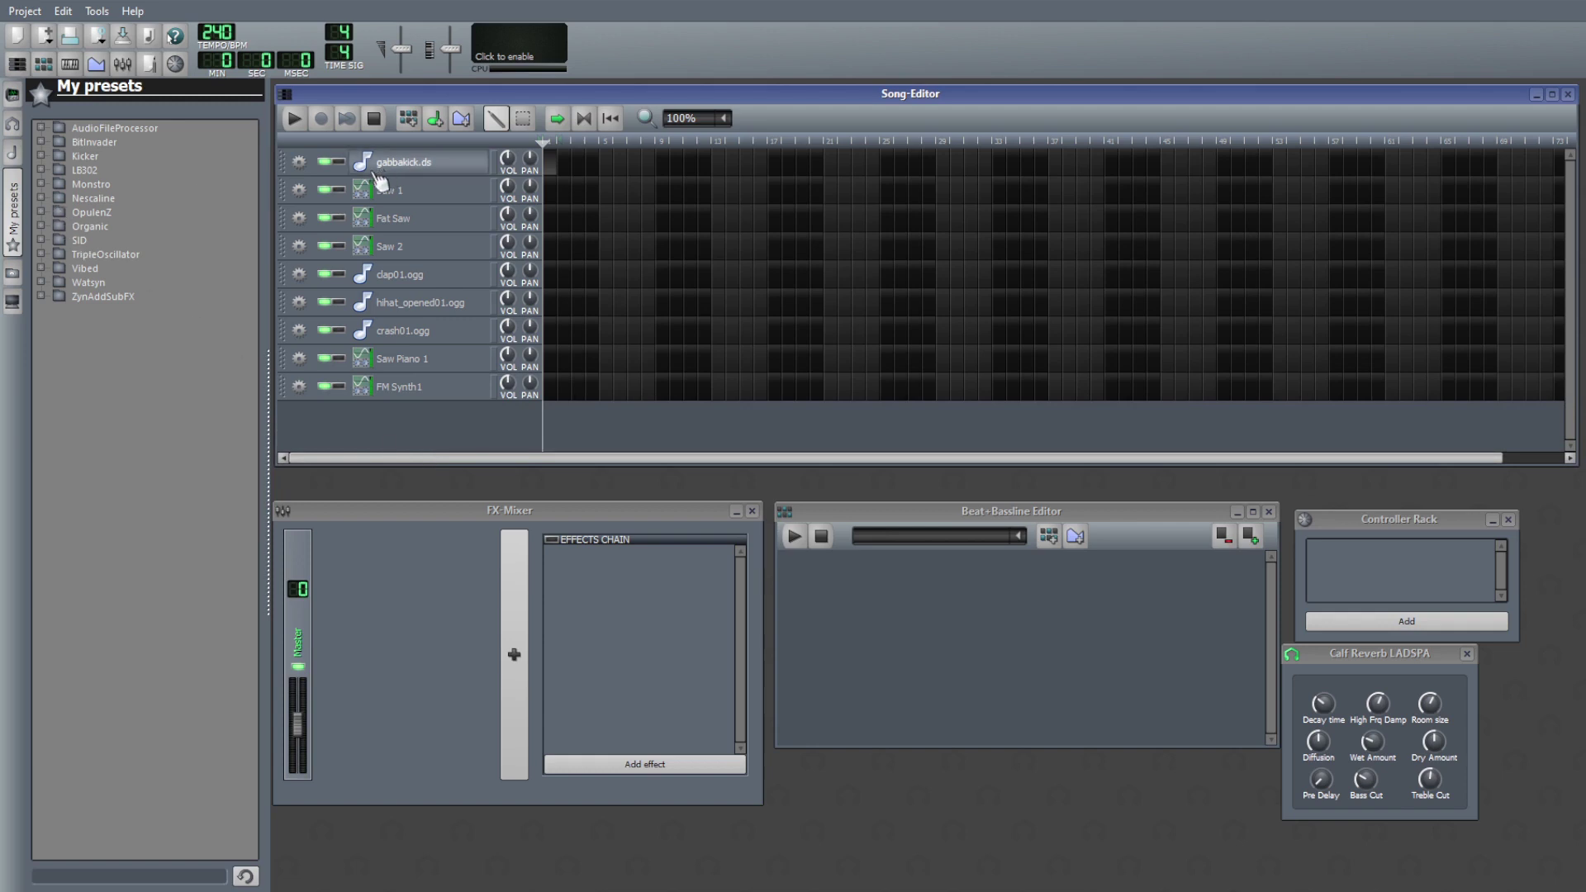
- Look through the misc, drums and effects folders of the sample library for the source of the kick
{"action": "left_click", "coordinate": [13, 154]}
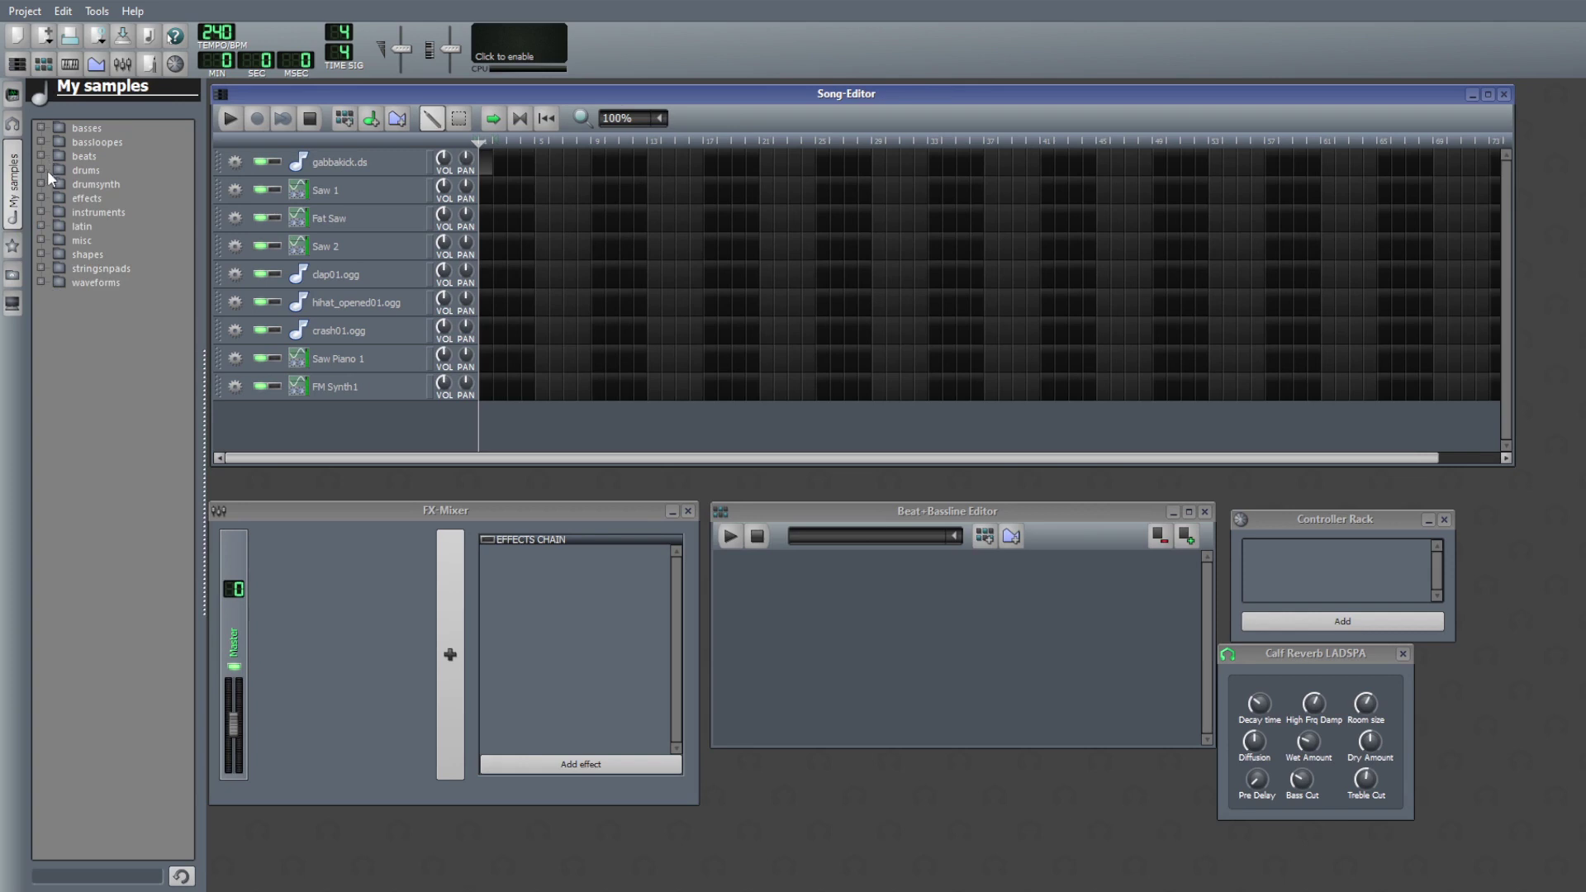
{"action": "left_click", "coordinate": [43, 239]}
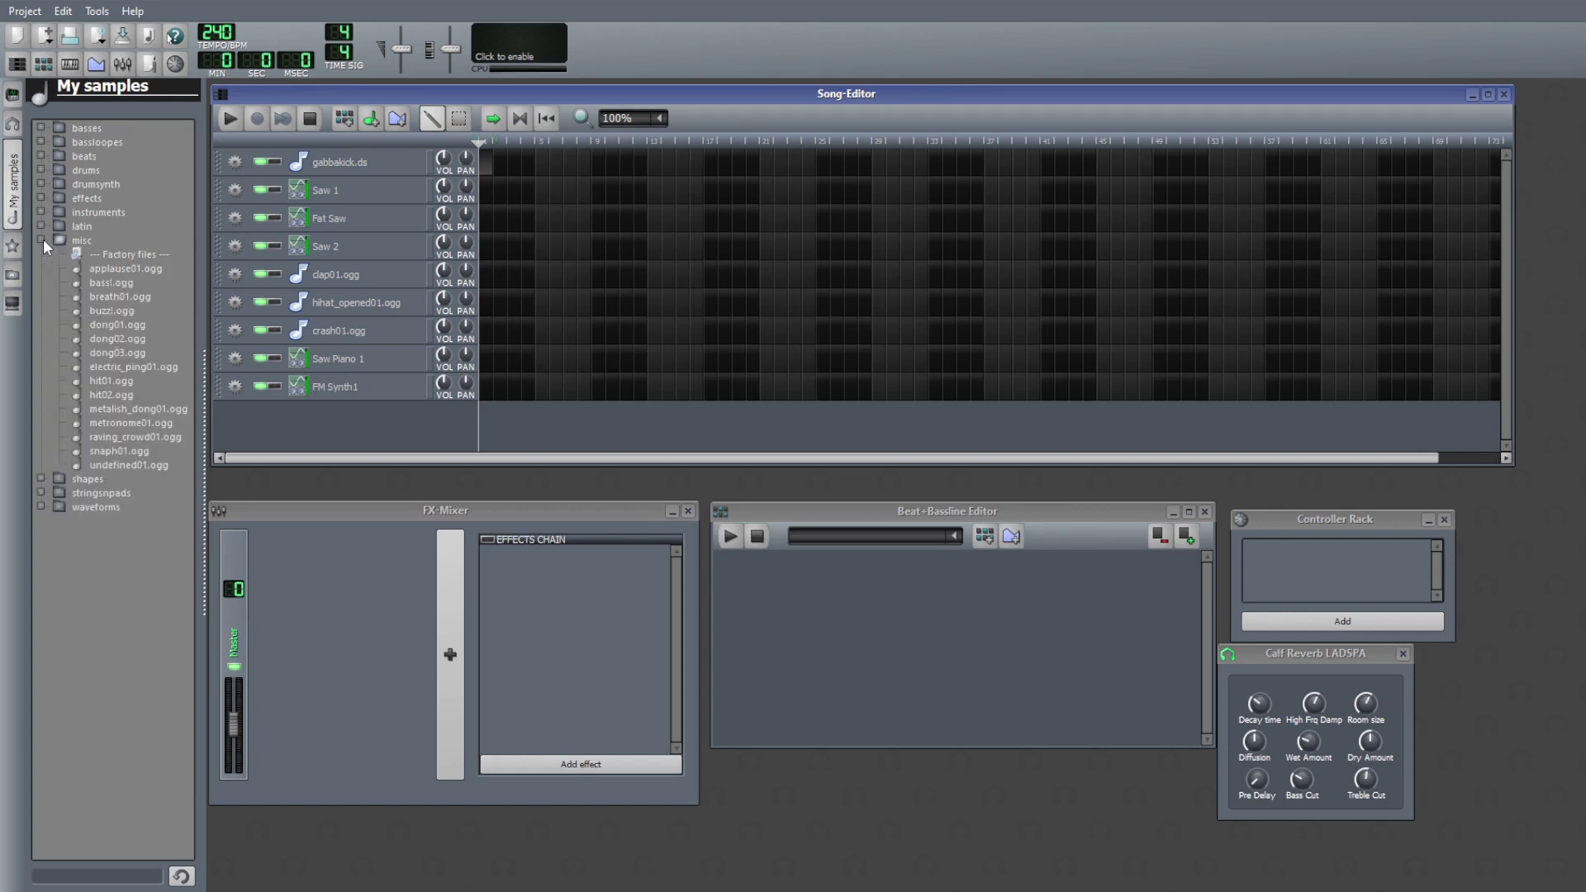
{"action": "left_click", "coordinate": [43, 240]}
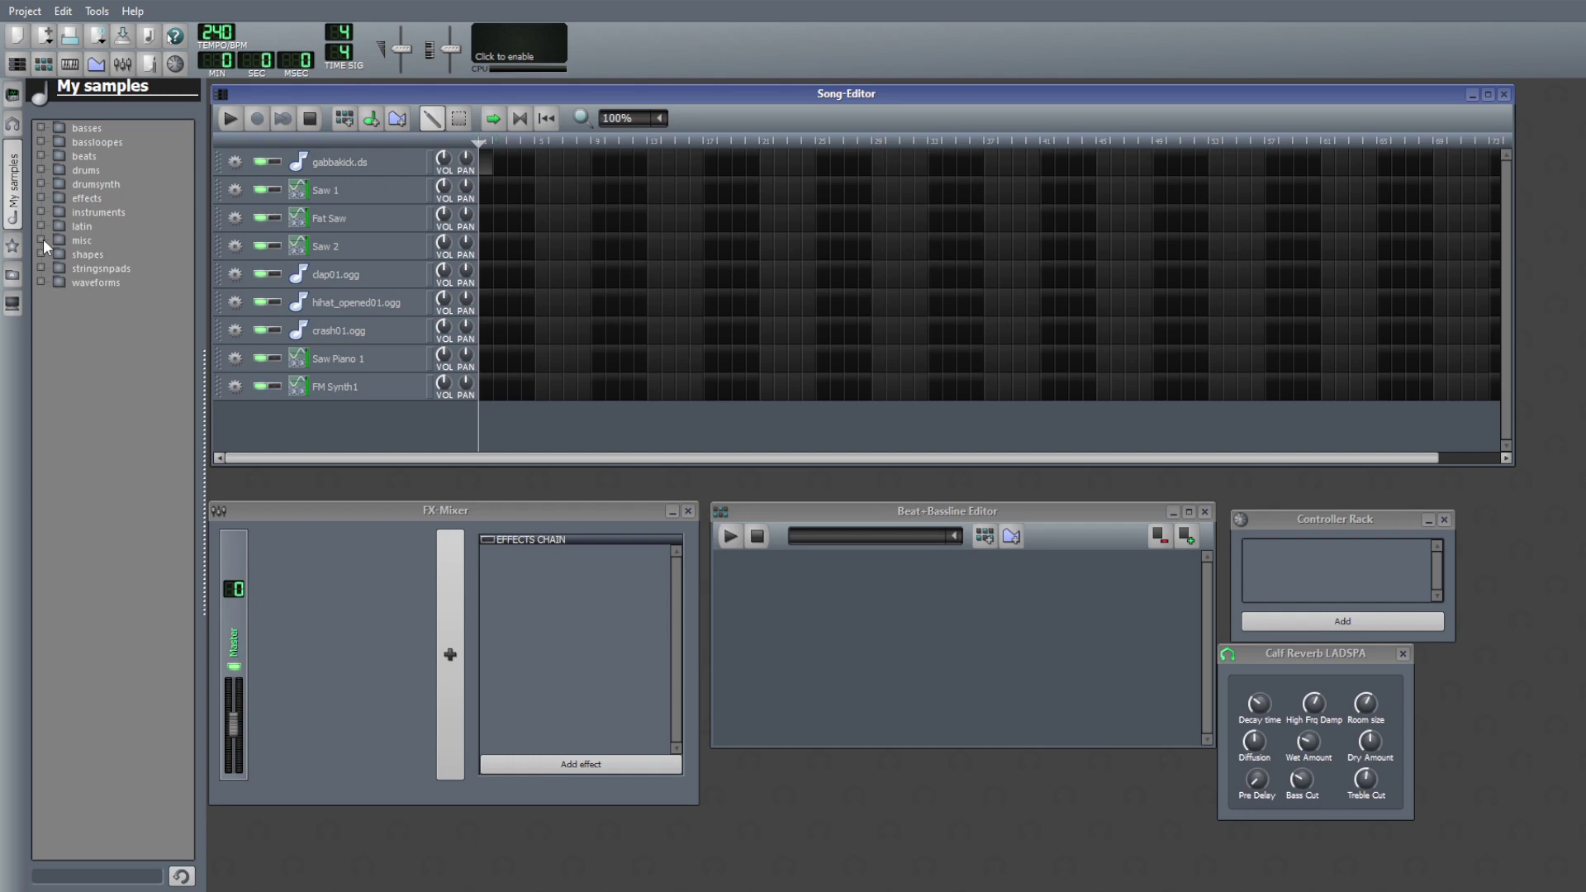
{"action": "left_click", "coordinate": [41, 170]}
{"action": "left_click", "coordinate": [41, 170]}
{"action": "left_click", "coordinate": [40, 198]}
{"action": "left_click", "coordinate": [40, 198]}
{"action": "left_click", "coordinate": [13, 246]}
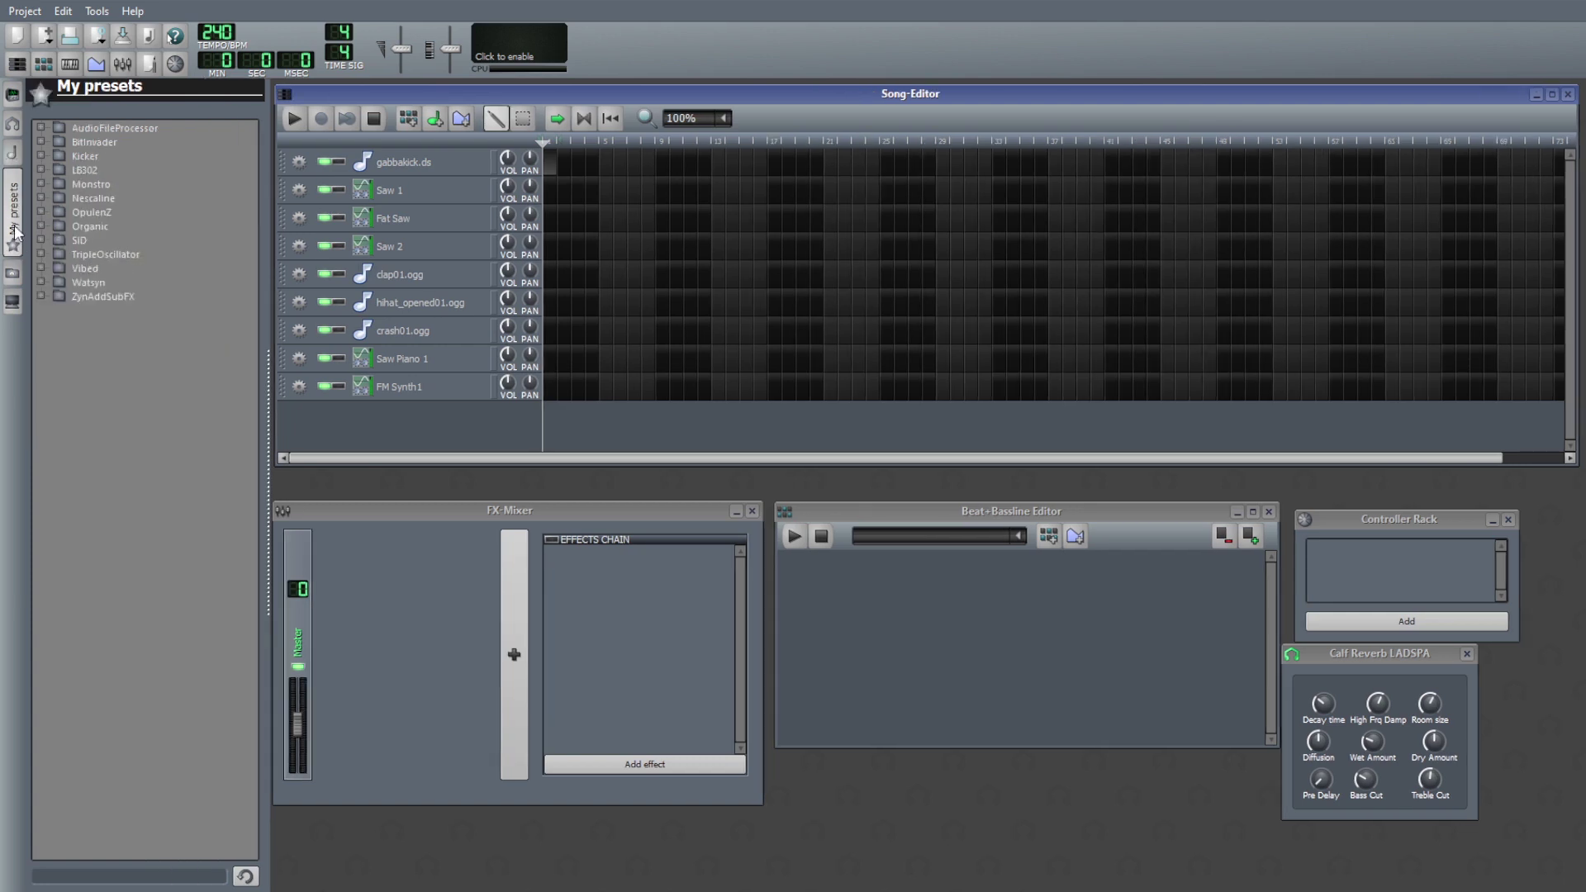
{"action": "left_click", "coordinate": [12, 152]}
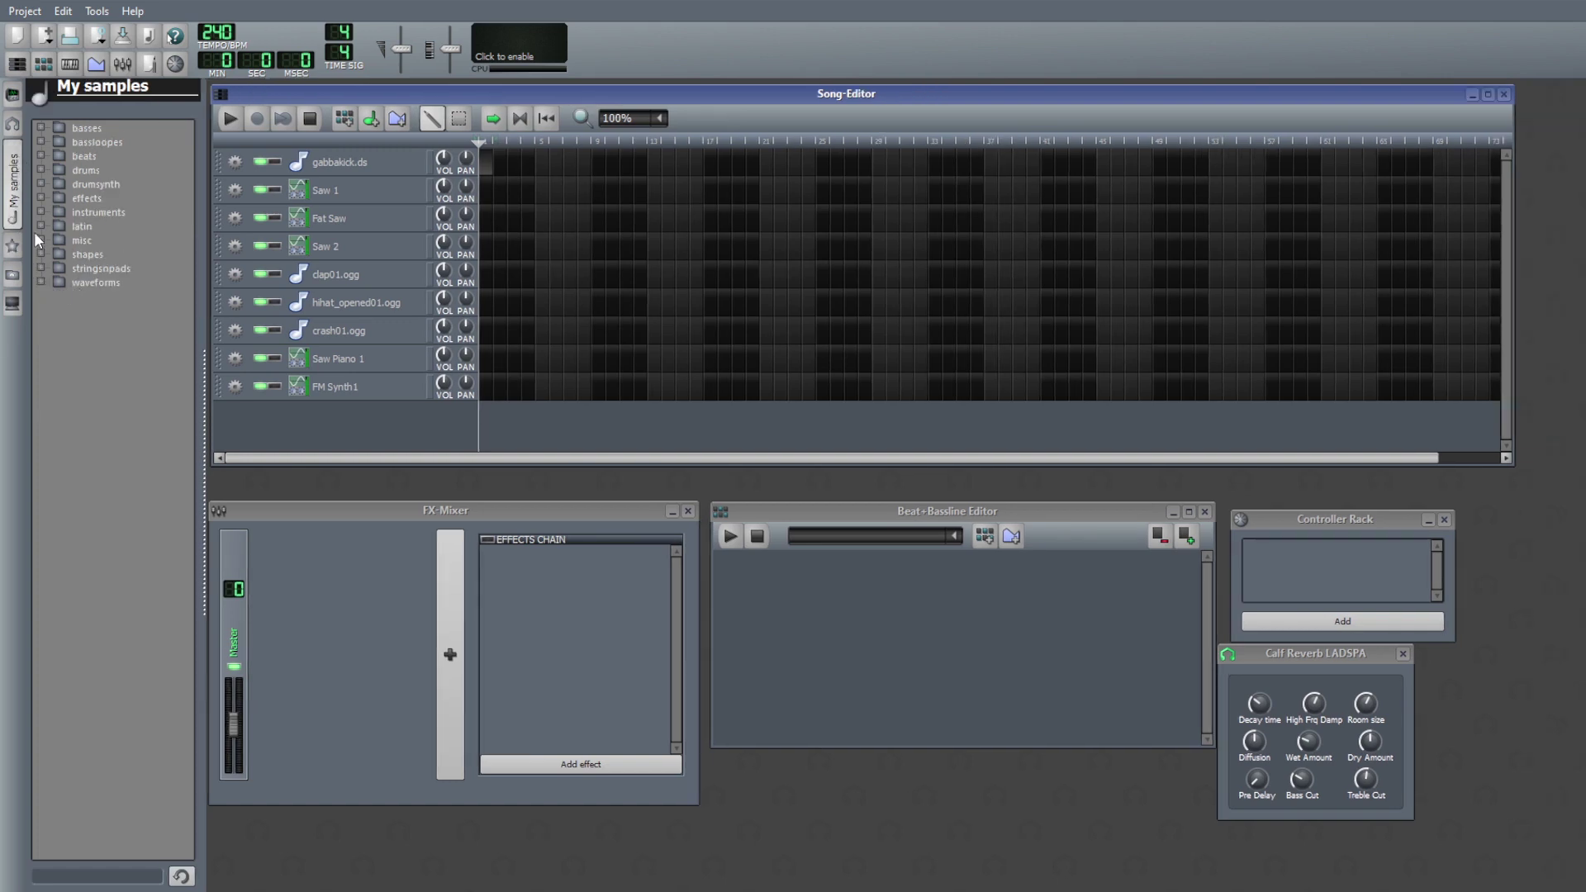
- Expand the drumsynth/misc sample folder and widen the browser enough to read the full file names
{"action": "left_click", "coordinate": [41, 183]}
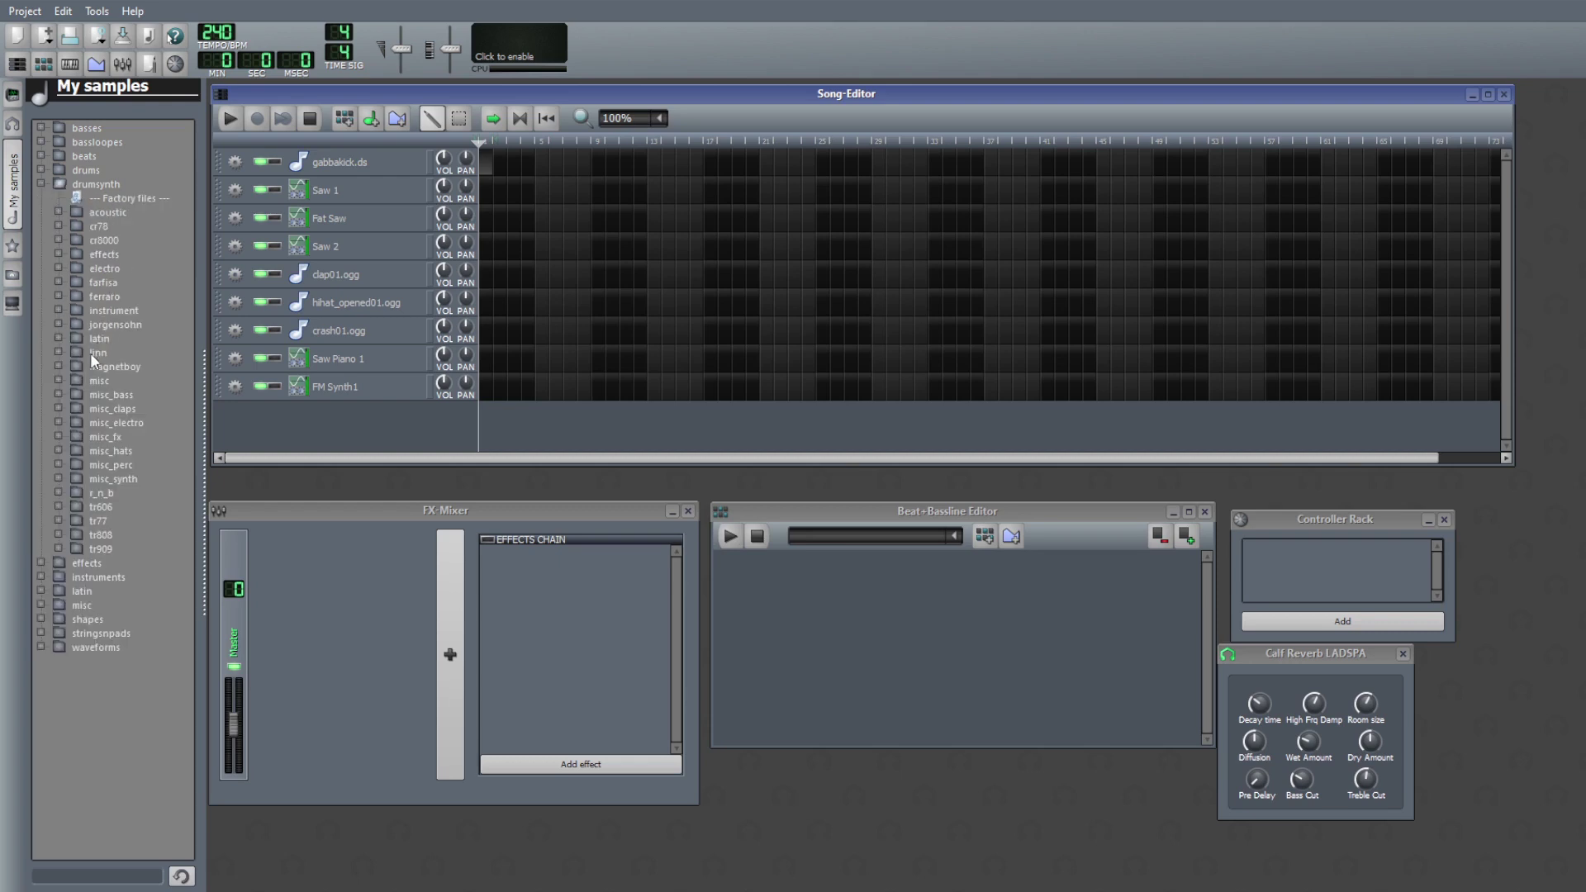
{"action": "left_click", "coordinate": [57, 380]}
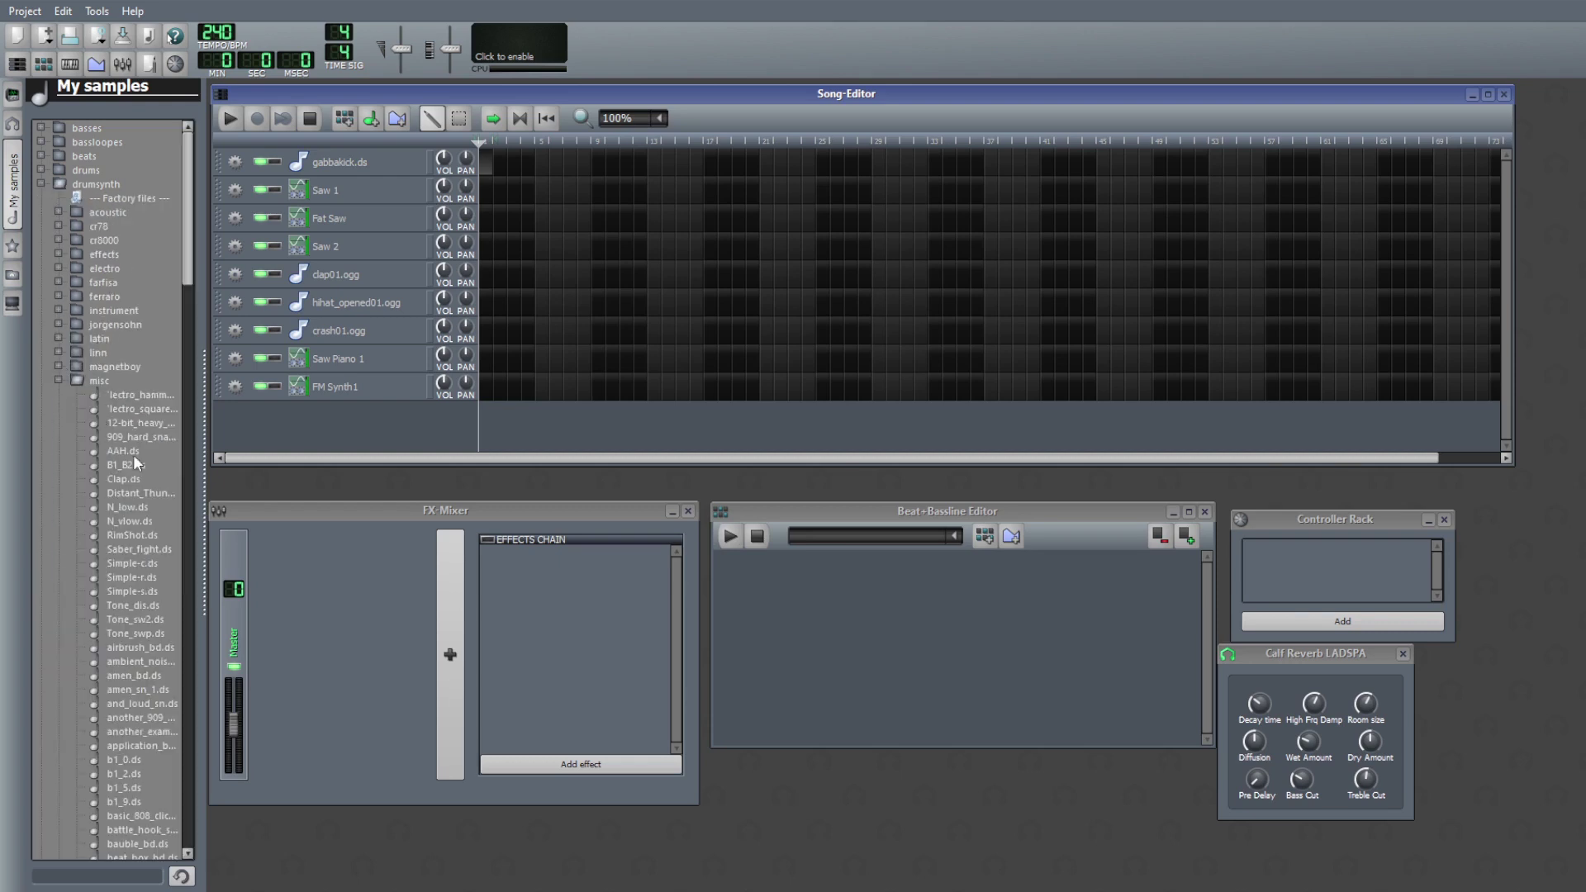
{"action": "scroll", "coordinate": [140, 593], "scroll_direction": "down", "scroll_amount": 4}
{"action": "scroll", "coordinate": [141, 593], "scroll_direction": "down", "scroll_amount": 16}
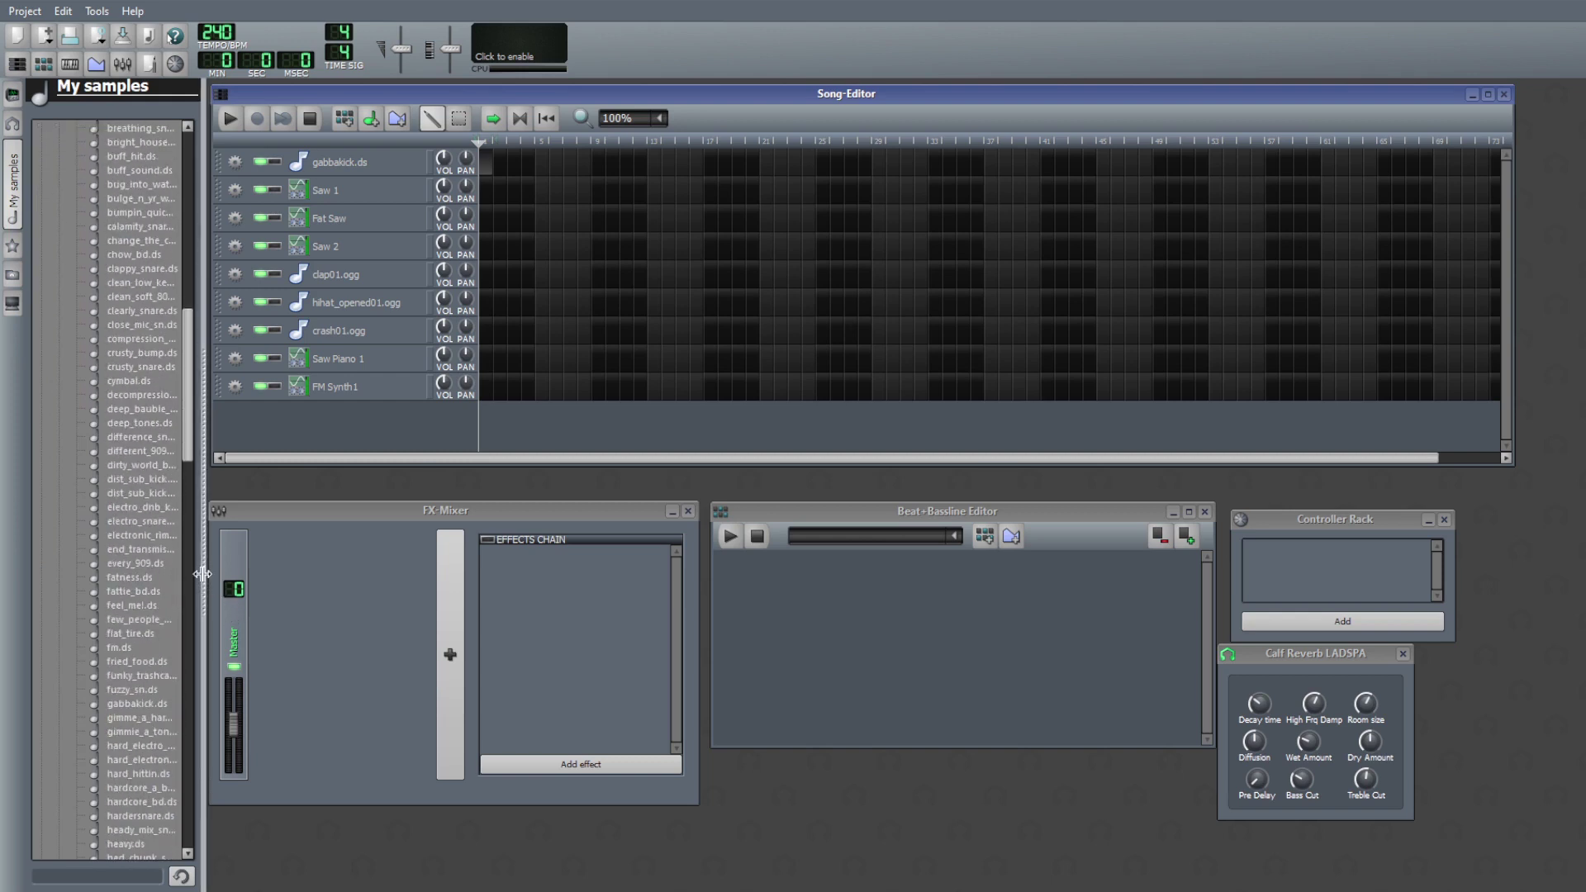
{"action": "left_click_drag", "start_coordinate": [204, 575], "coordinate": [268, 577]}
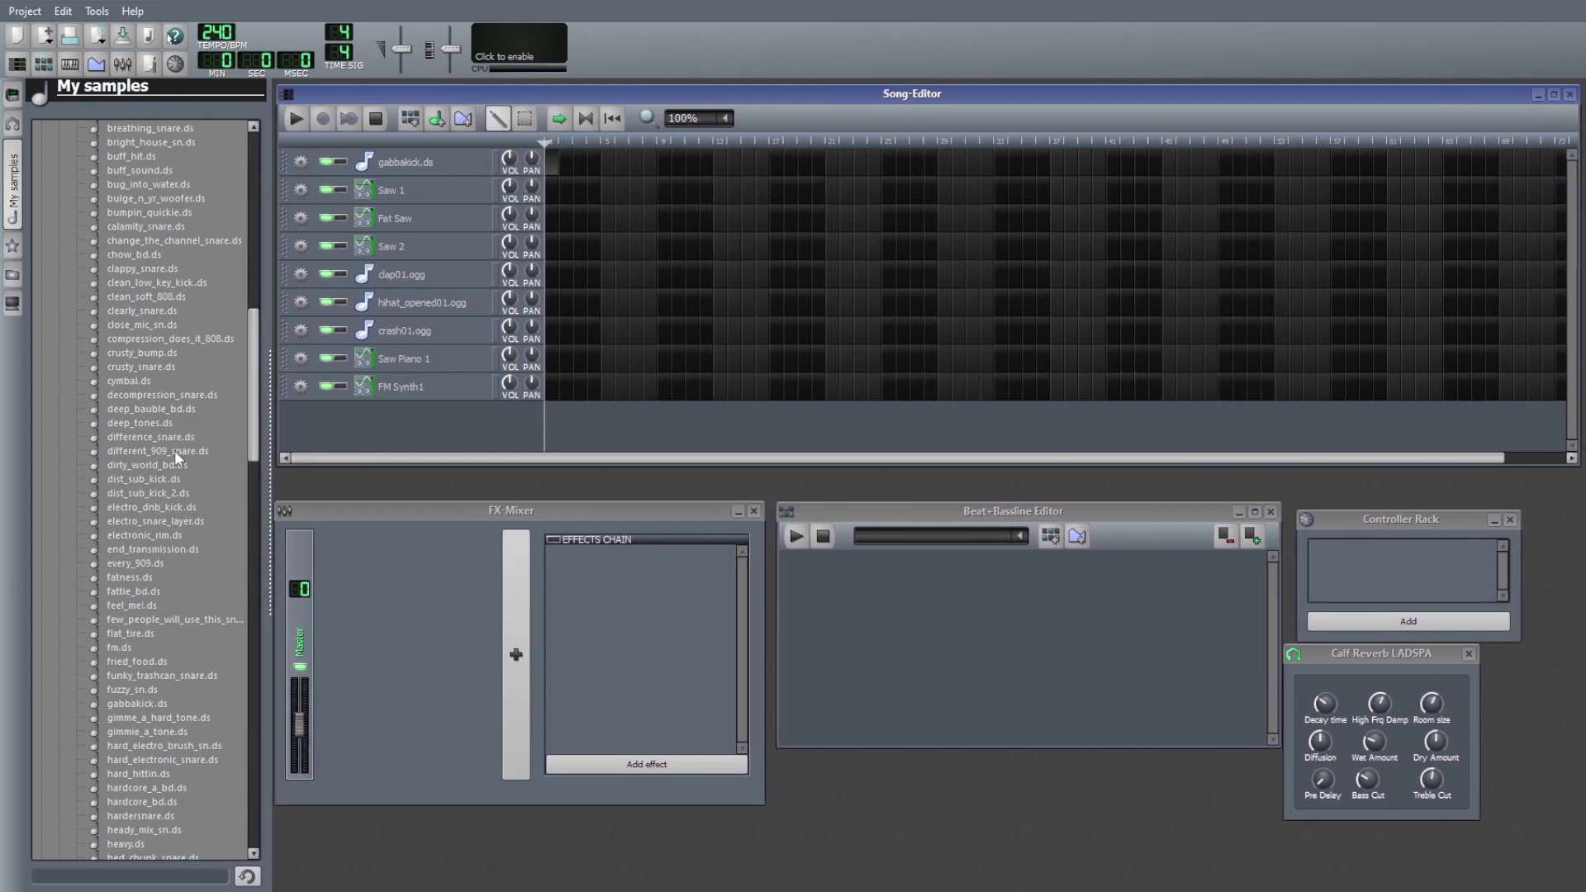
{"action": "scroll", "coordinate": [211, 620], "scroll_direction": "down", "scroll_amount": 1}
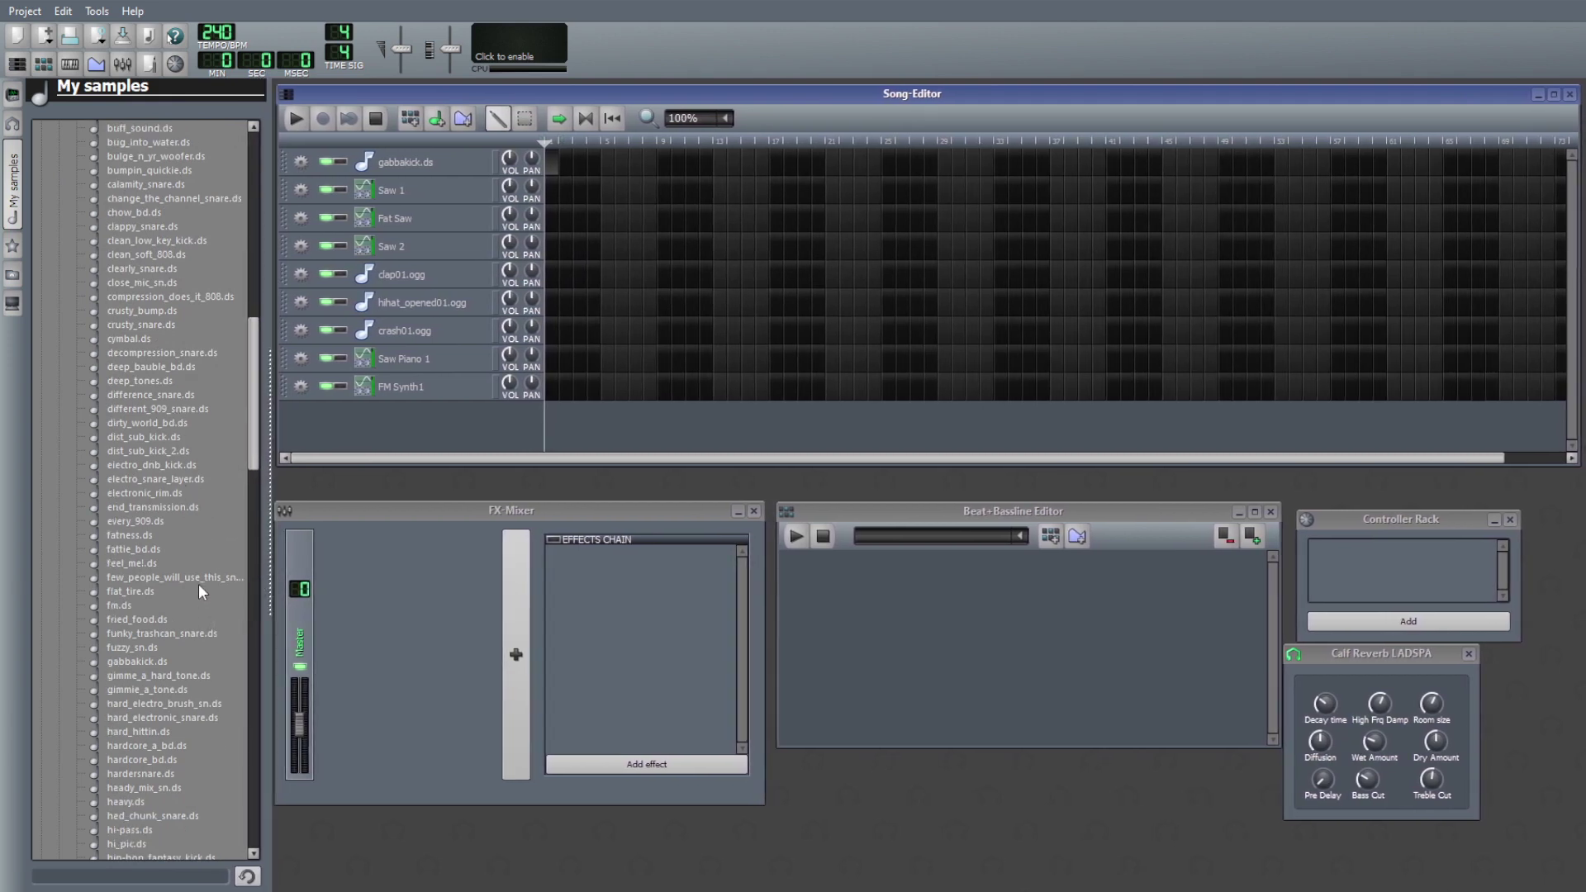
- Preview the few_people_will_use_this_sn..., gabbakick.ds, gimme_a_hard_tone.ds and gimmie_a_tone.ds samples
{"action": "left_click", "coordinate": [203, 578]}
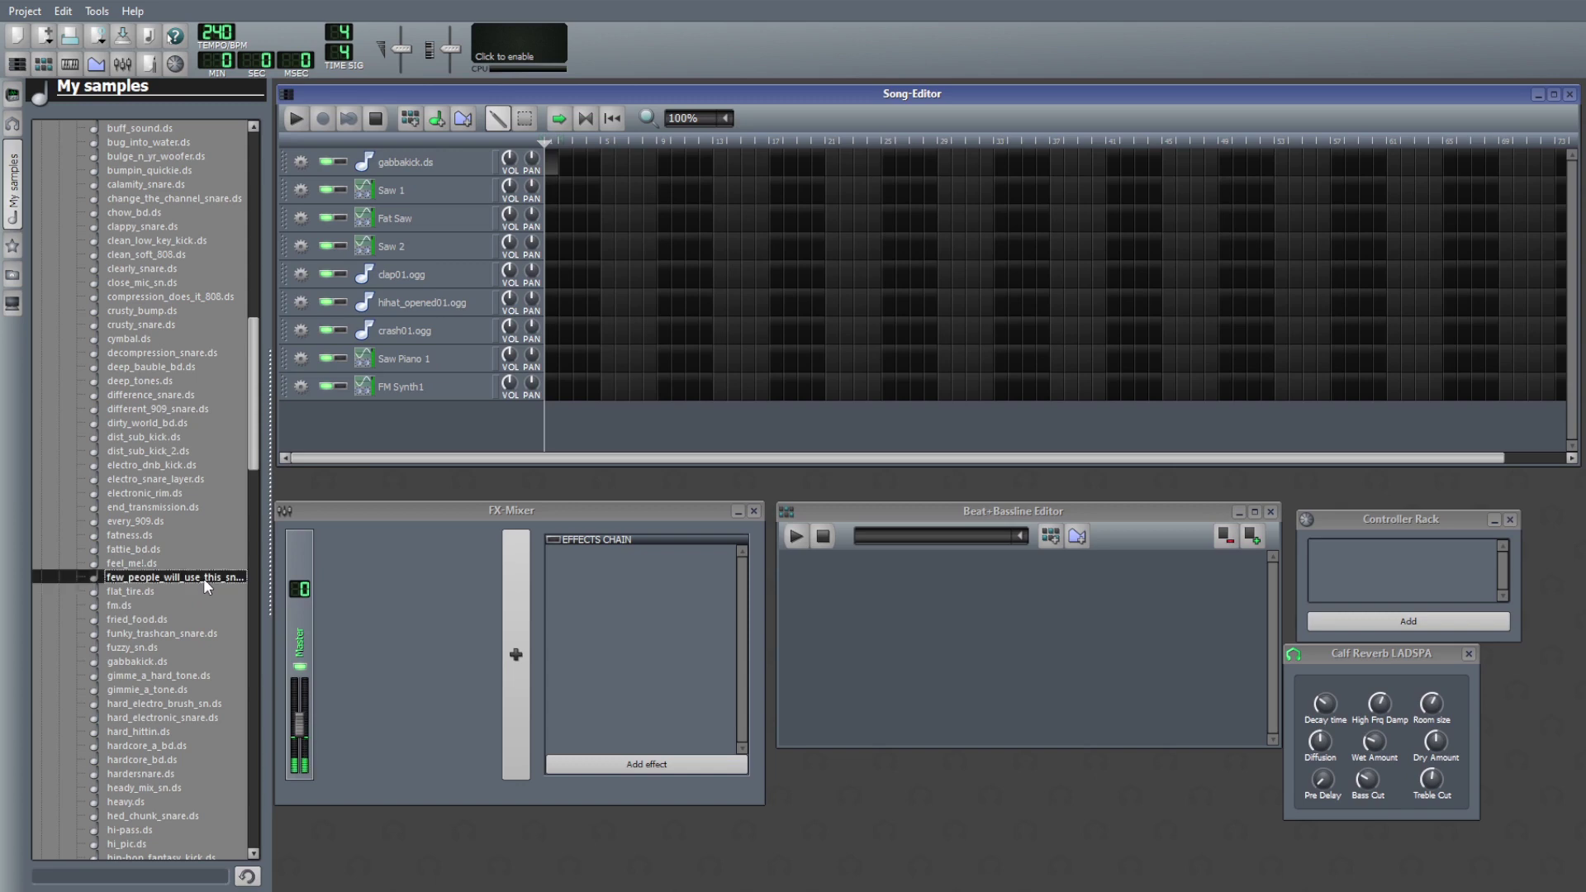
{"action": "left_click", "coordinate": [160, 664]}
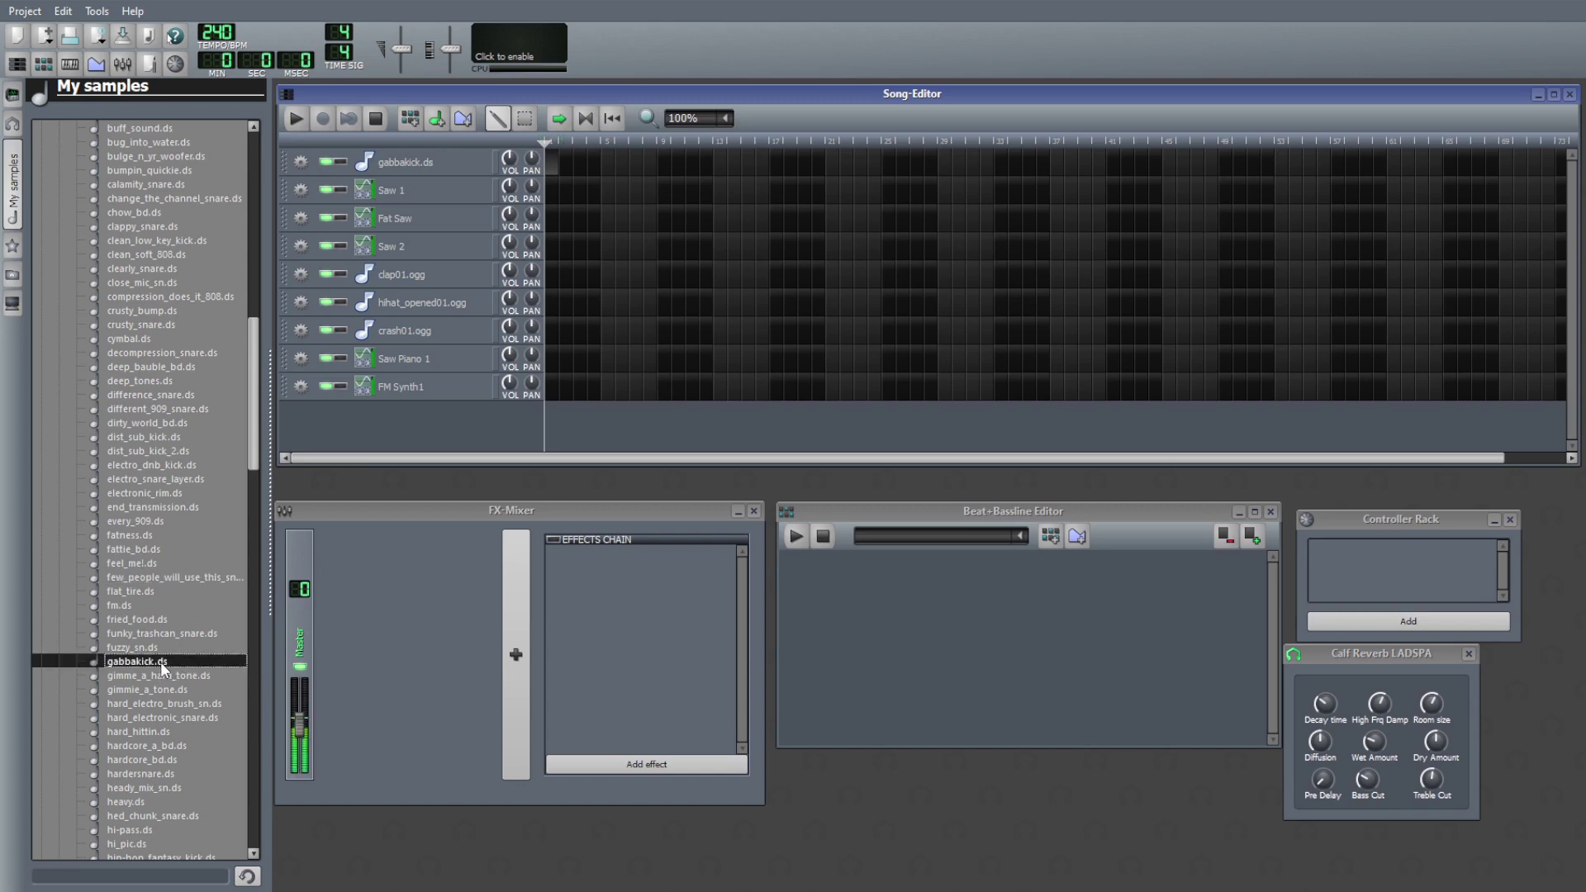
{"action": "left_click", "coordinate": [161, 677]}
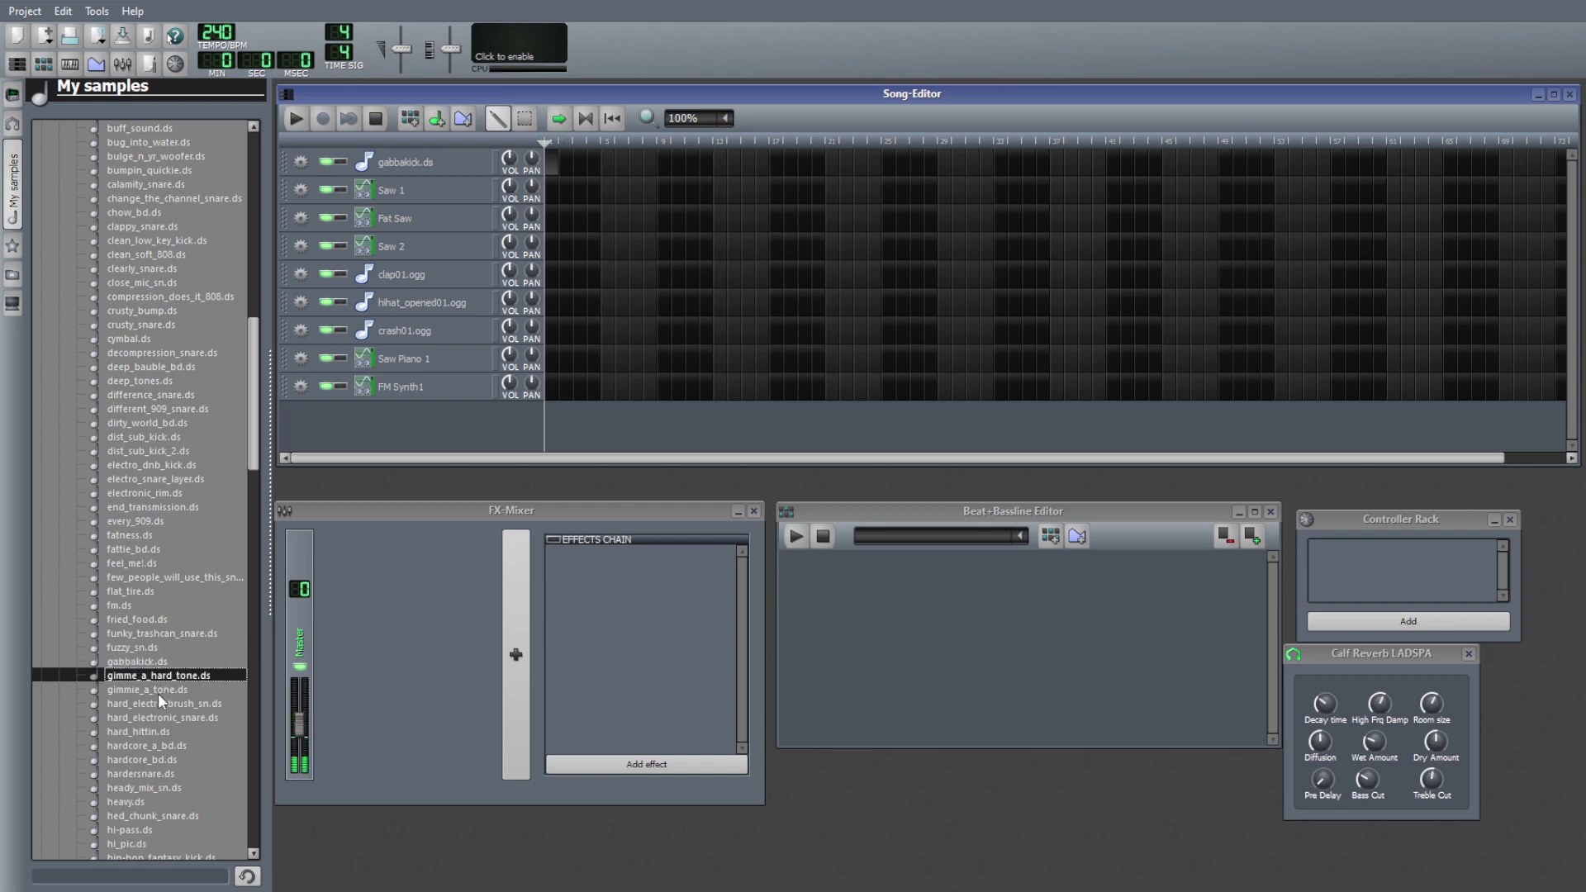
{"action": "left_click", "coordinate": [157, 691]}
{"action": "left_click", "coordinate": [168, 679]}
{"action": "double_click", "coordinate": [167, 678]}
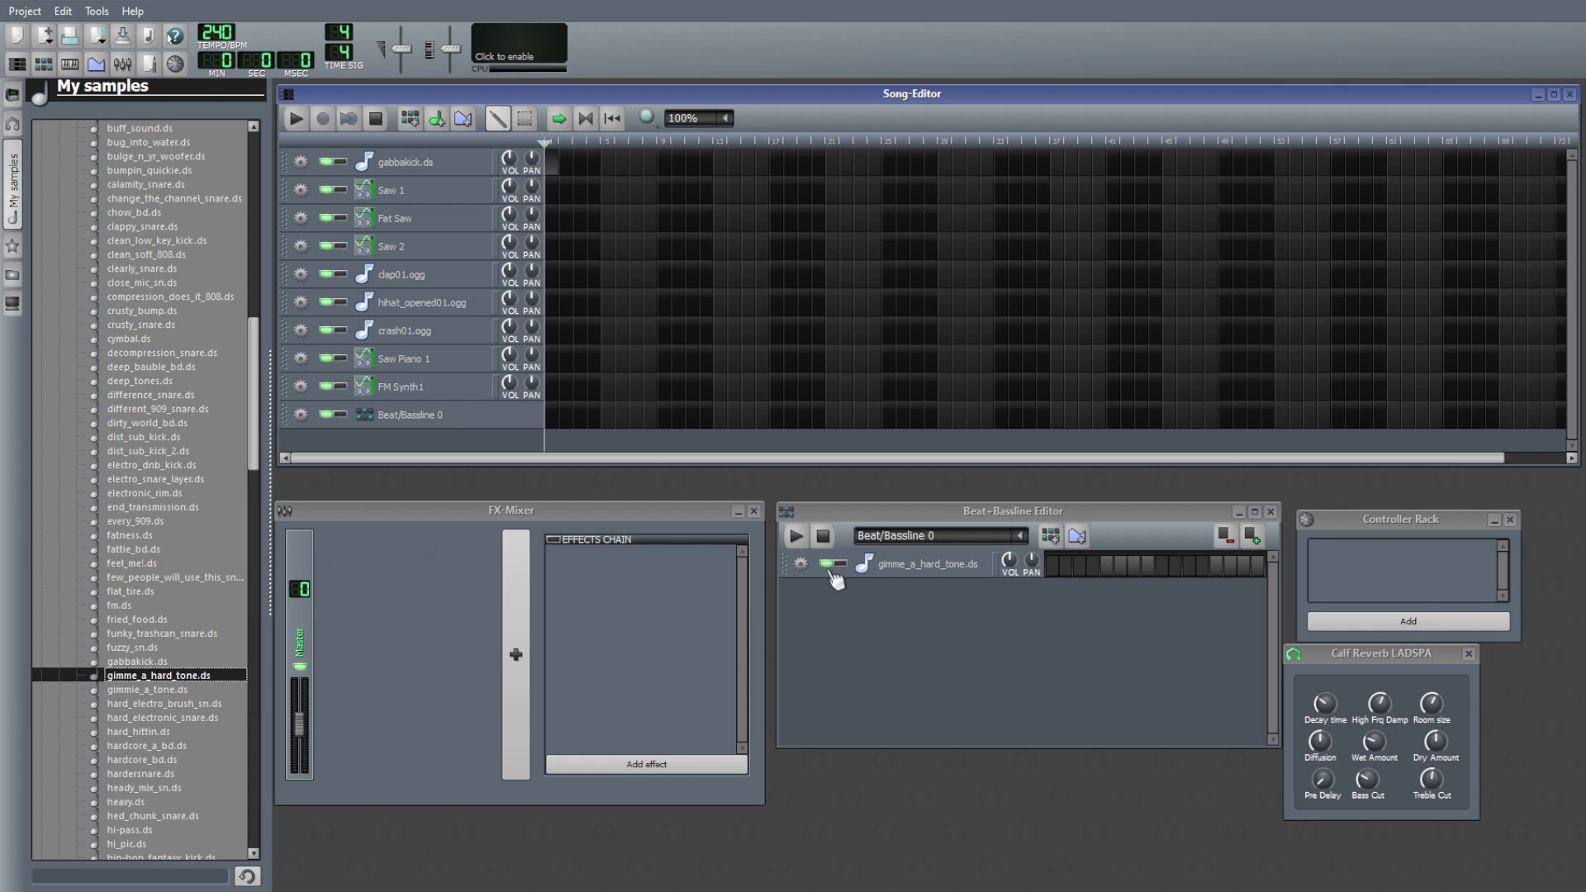
{"action": "left_click", "coordinate": [800, 561]}
{"action": "left_click", "coordinate": [804, 602]}
{"action": "left_click", "coordinate": [302, 415]}
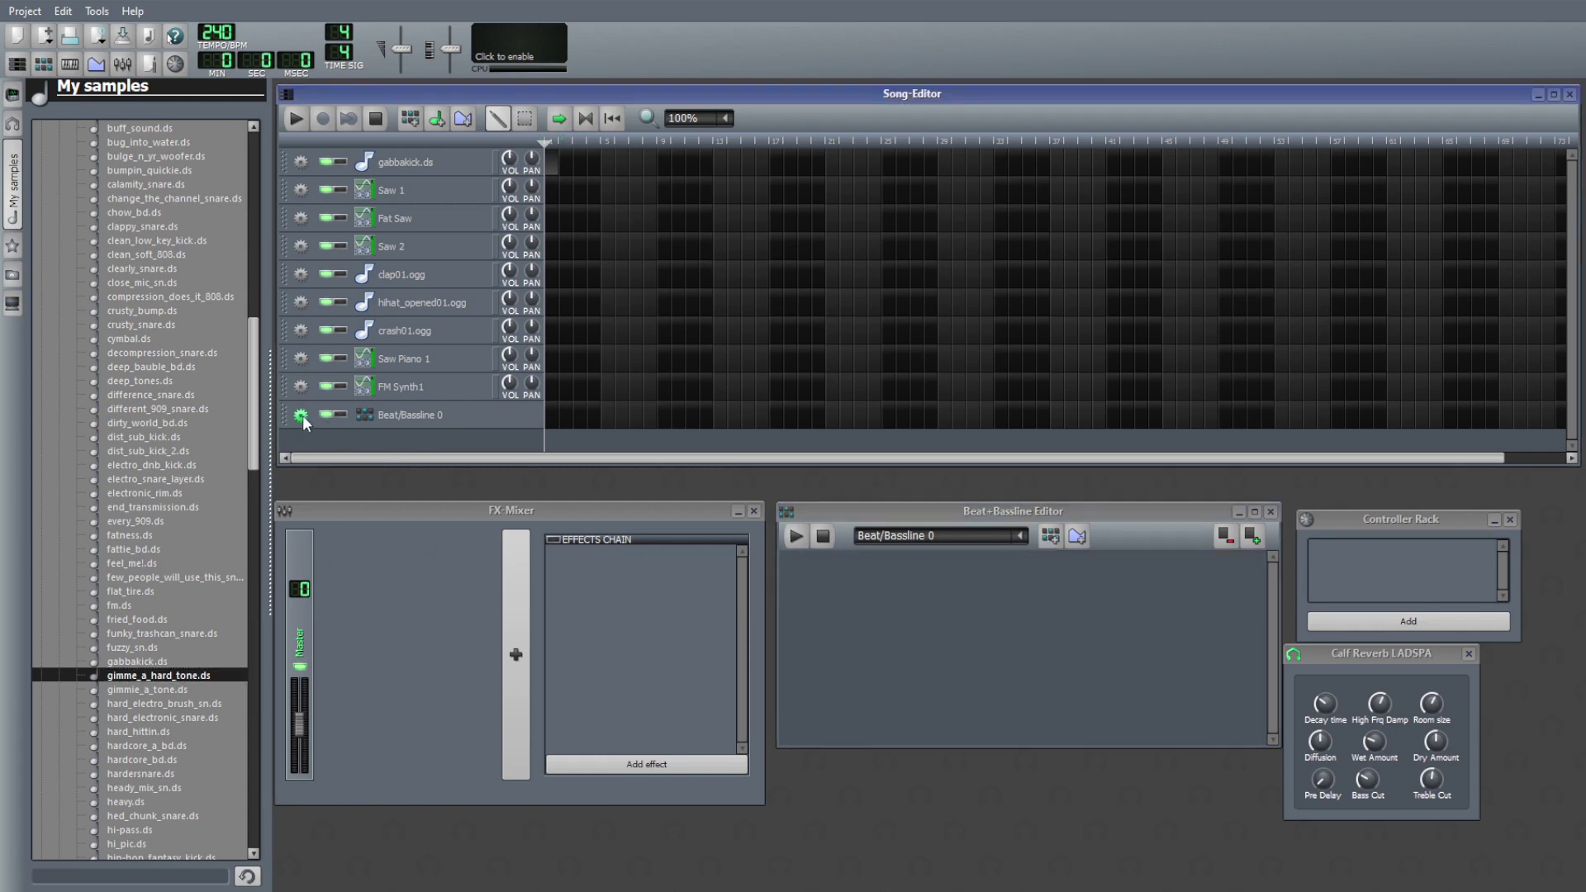
- Add gimme_a_hard_tone.ds and a second gabbakick.ds from the sample library as new Song-Editor tracks
{"action": "left_click_drag", "start_coordinate": [162, 676], "coordinate": [398, 423]}
{"action": "left_click_drag", "start_coordinate": [155, 662], "coordinate": [425, 442]}
- Rename the new gabbakick.ds track gabbakickpulse.ds and add Calf Reverb and Calf Pulsator LADSPA to its effects chain
{"action": "left_click", "coordinate": [425, 446]}
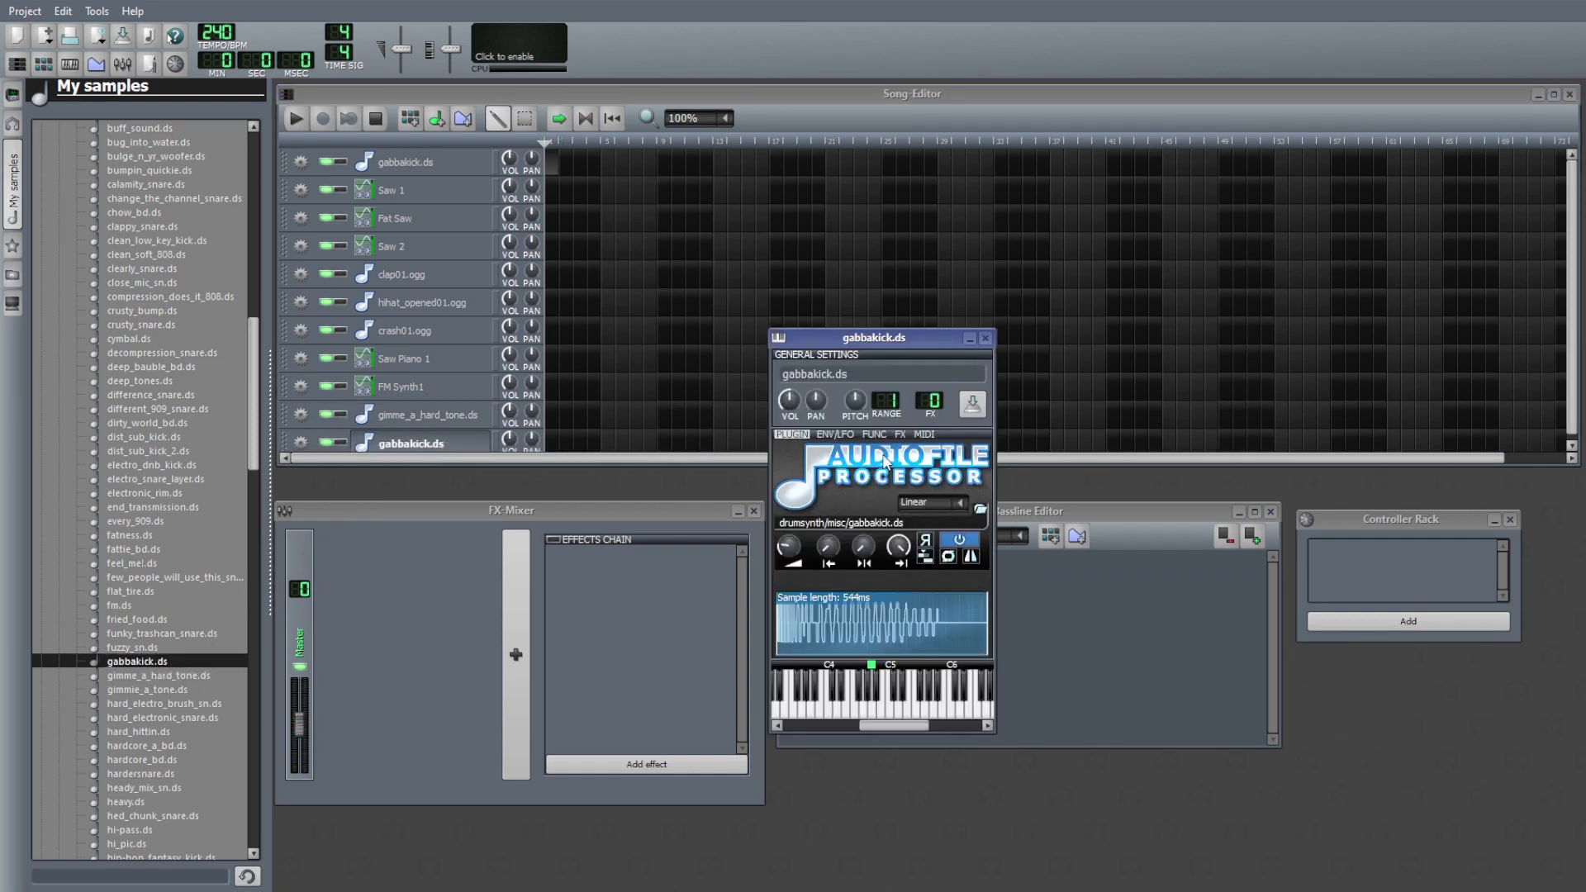
{"action": "left_click", "coordinate": [403, 444]}
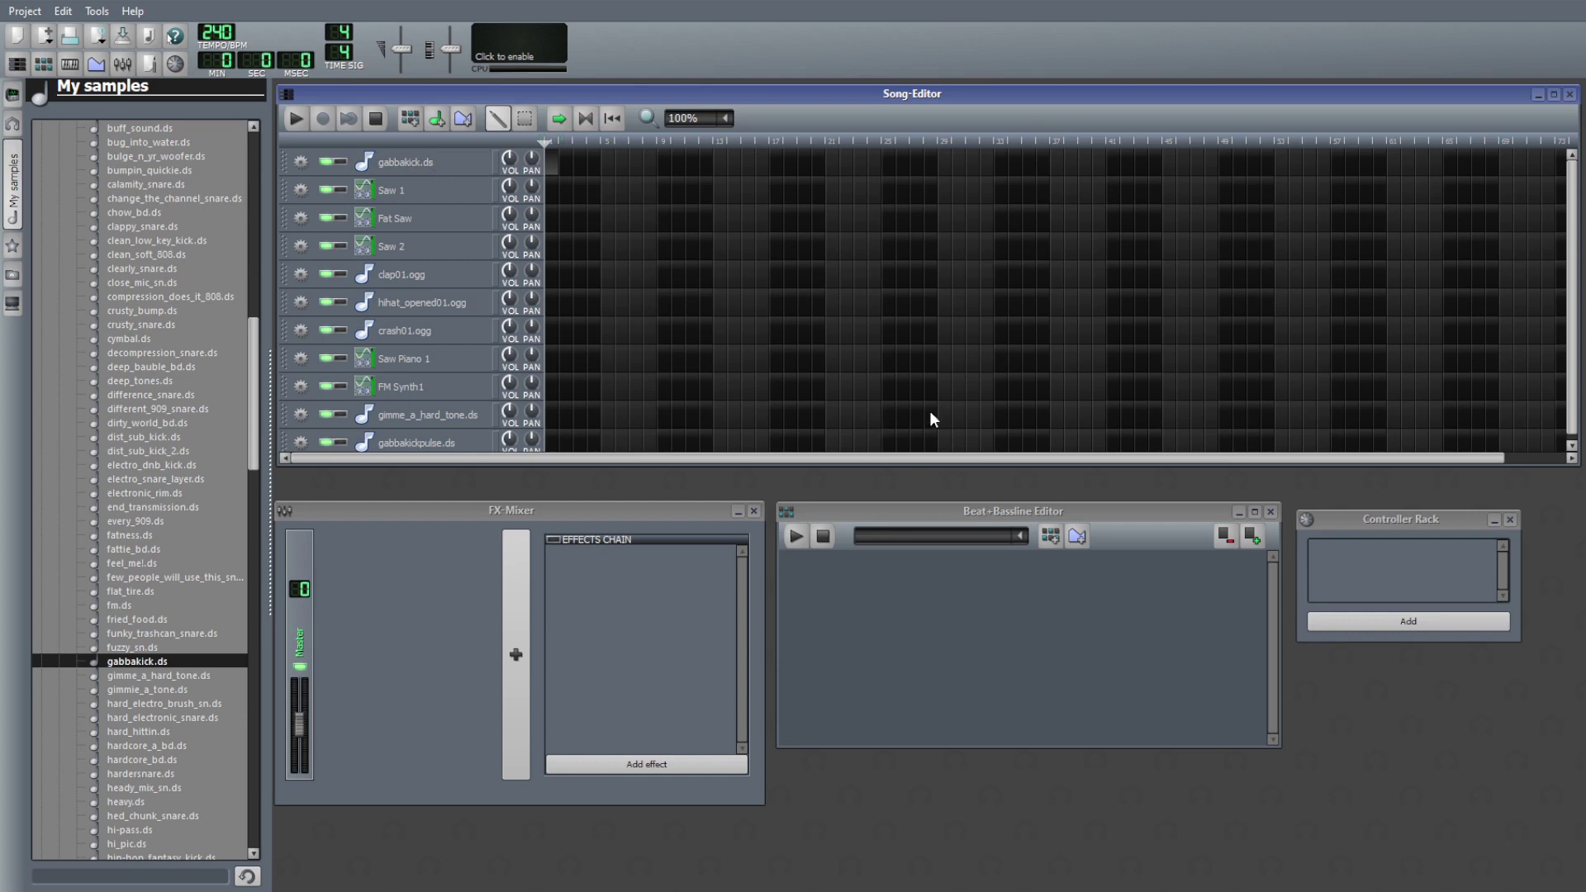
{"action": "left_click", "coordinate": [433, 443]}
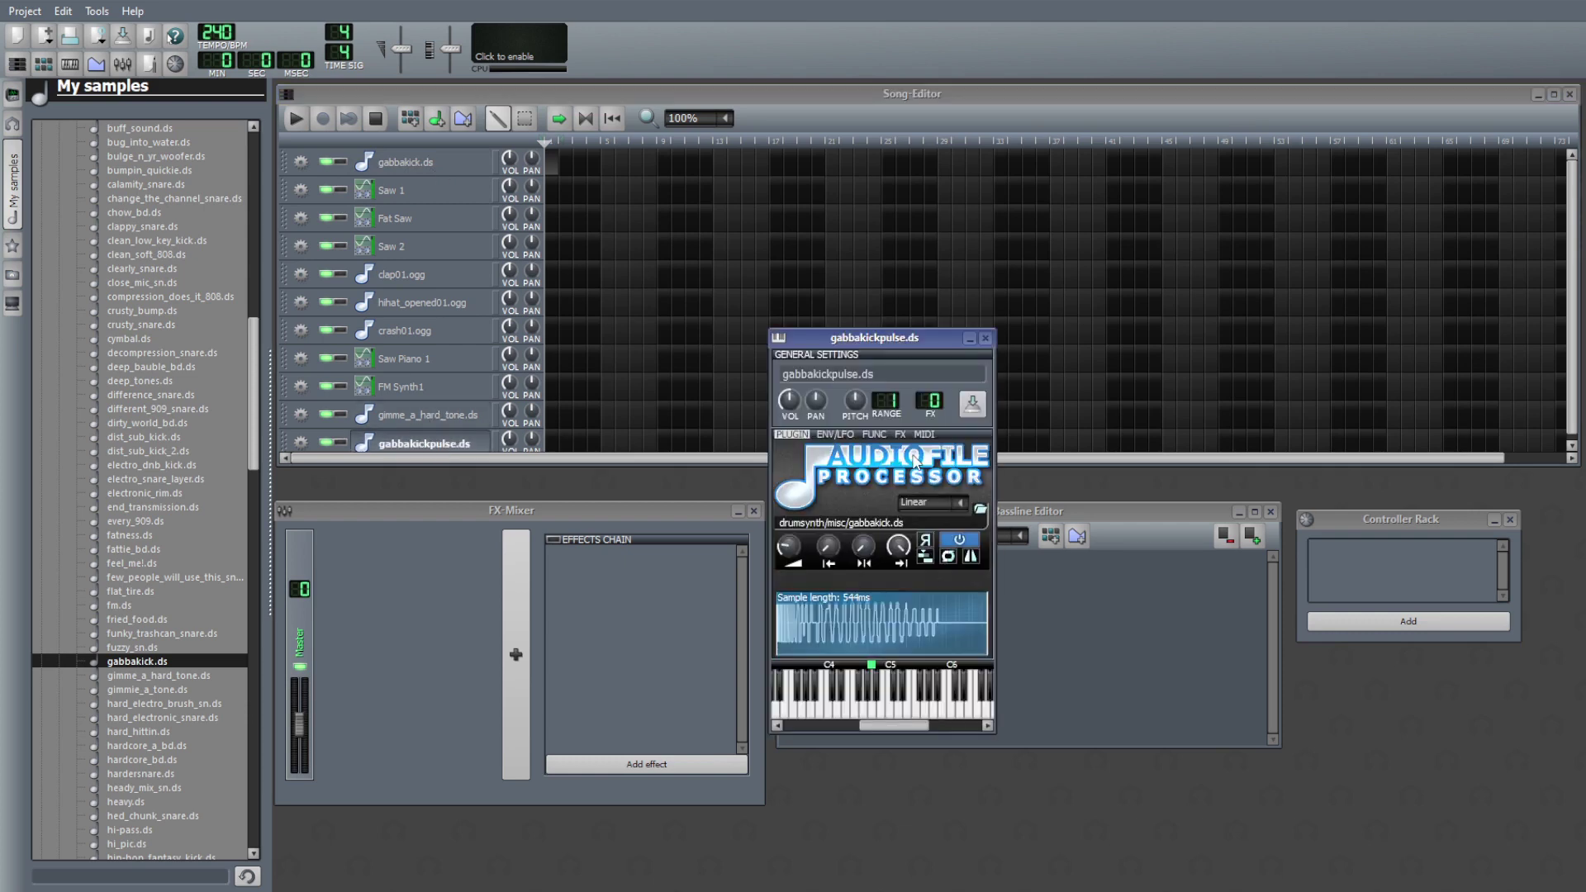
{"action": "left_click", "coordinate": [896, 434]}
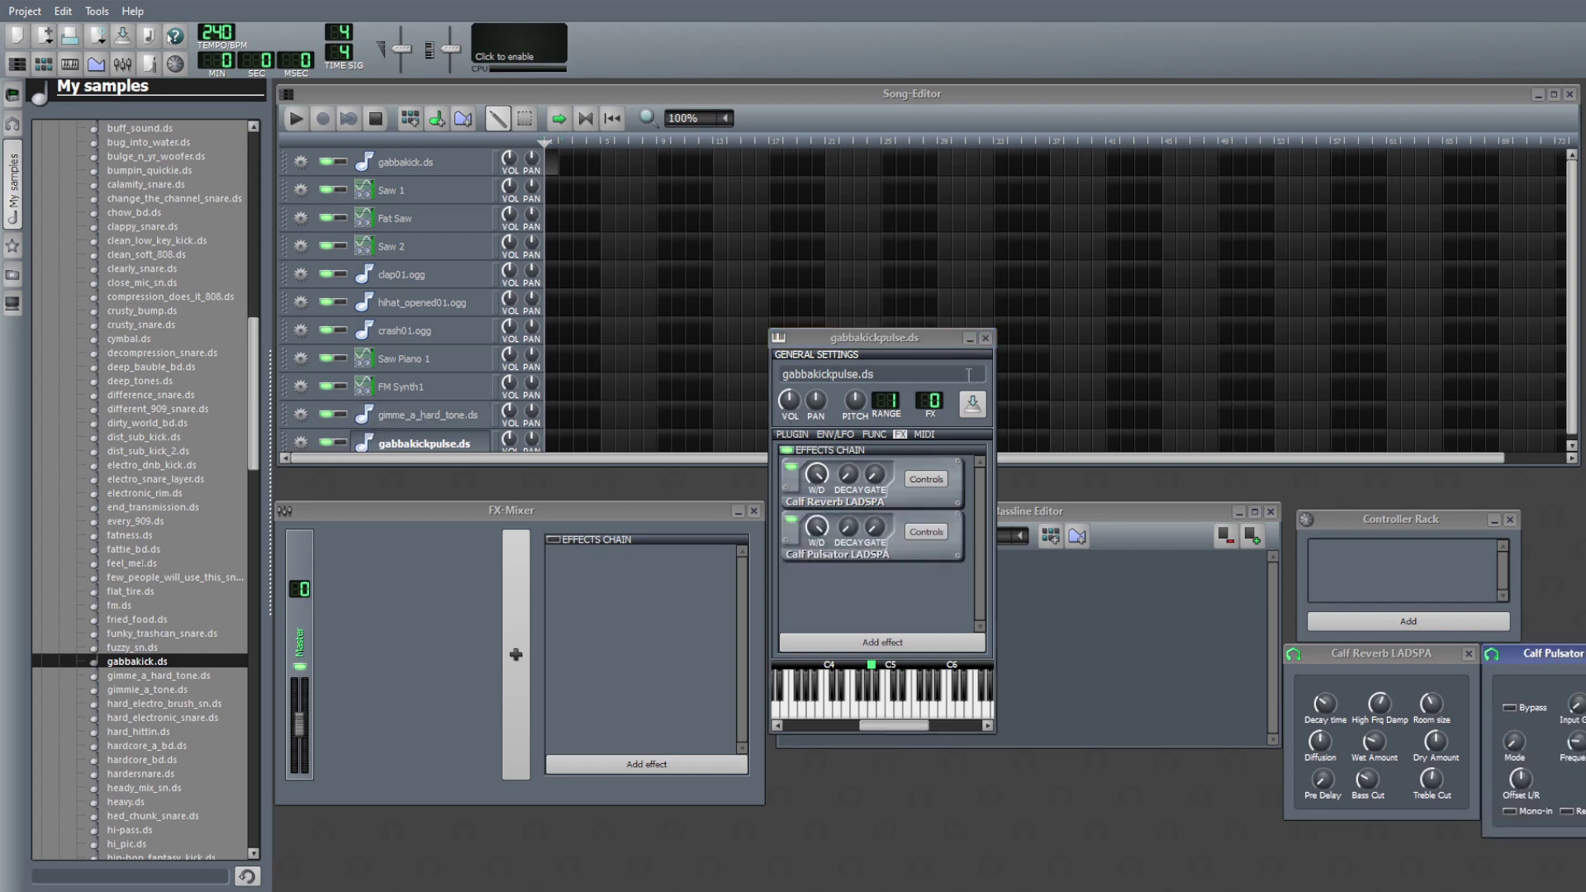
- Reorder the tracks so gabbakickpulse.ds, clap01.ogg, hihat_opened01.ogg, crash01.ogg and gimme_a_hard_tone.ds directly follow gabbakick.ds, and heighten the Song-Editor slightly
{"action": "left_click_drag", "start_coordinate": [286, 439], "coordinate": [280, 192]}
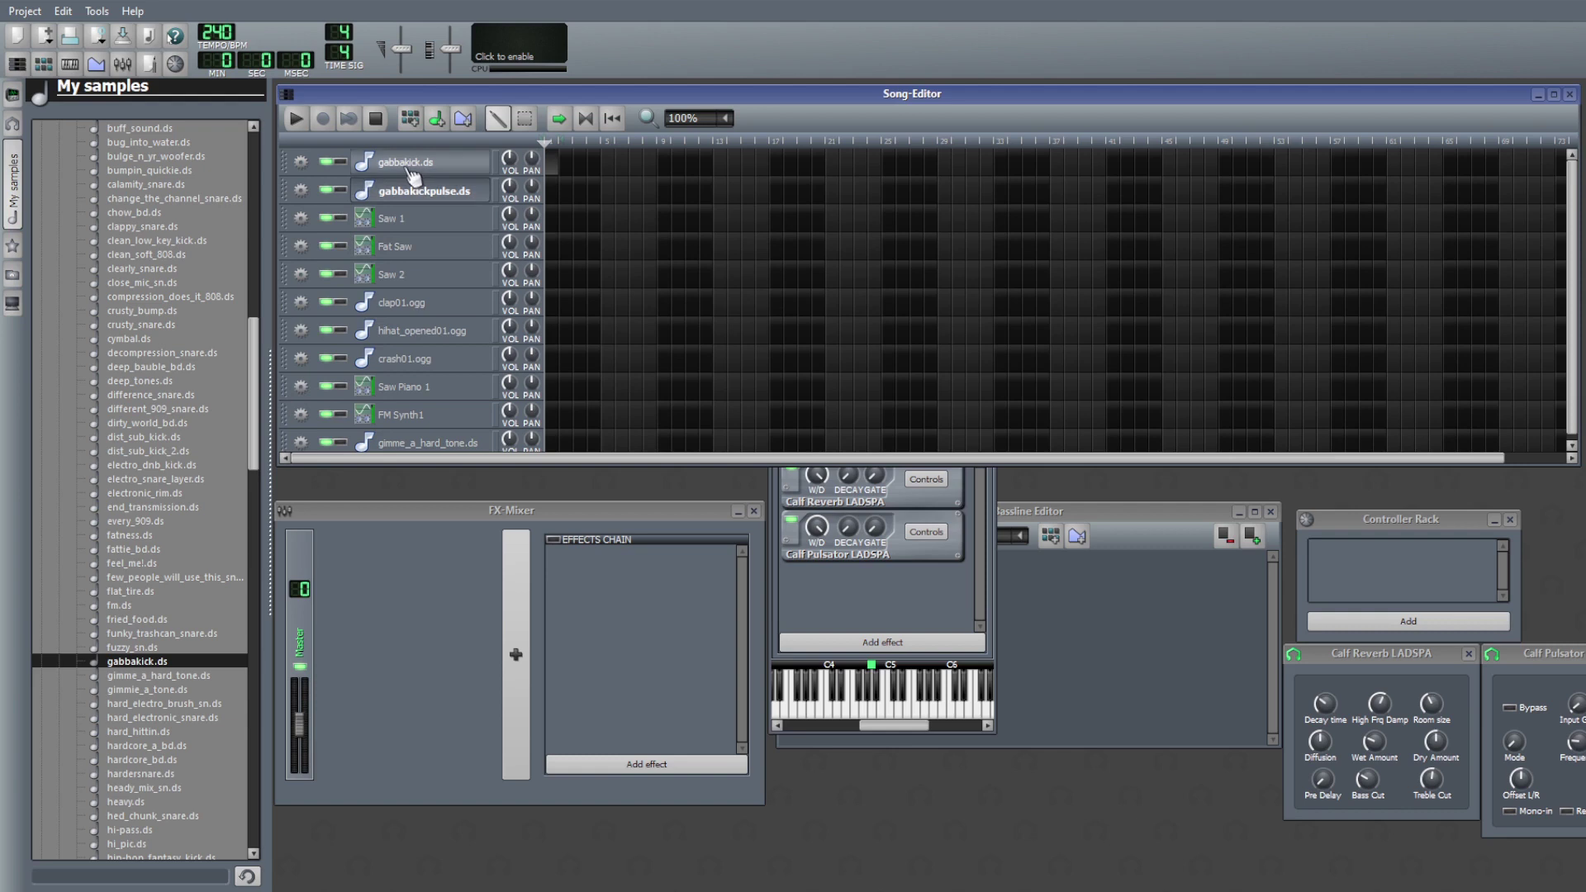
{"action": "left_click_drag", "start_coordinate": [289, 302], "coordinate": [290, 216]}
{"action": "left_click_drag", "start_coordinate": [280, 336], "coordinate": [290, 246]}
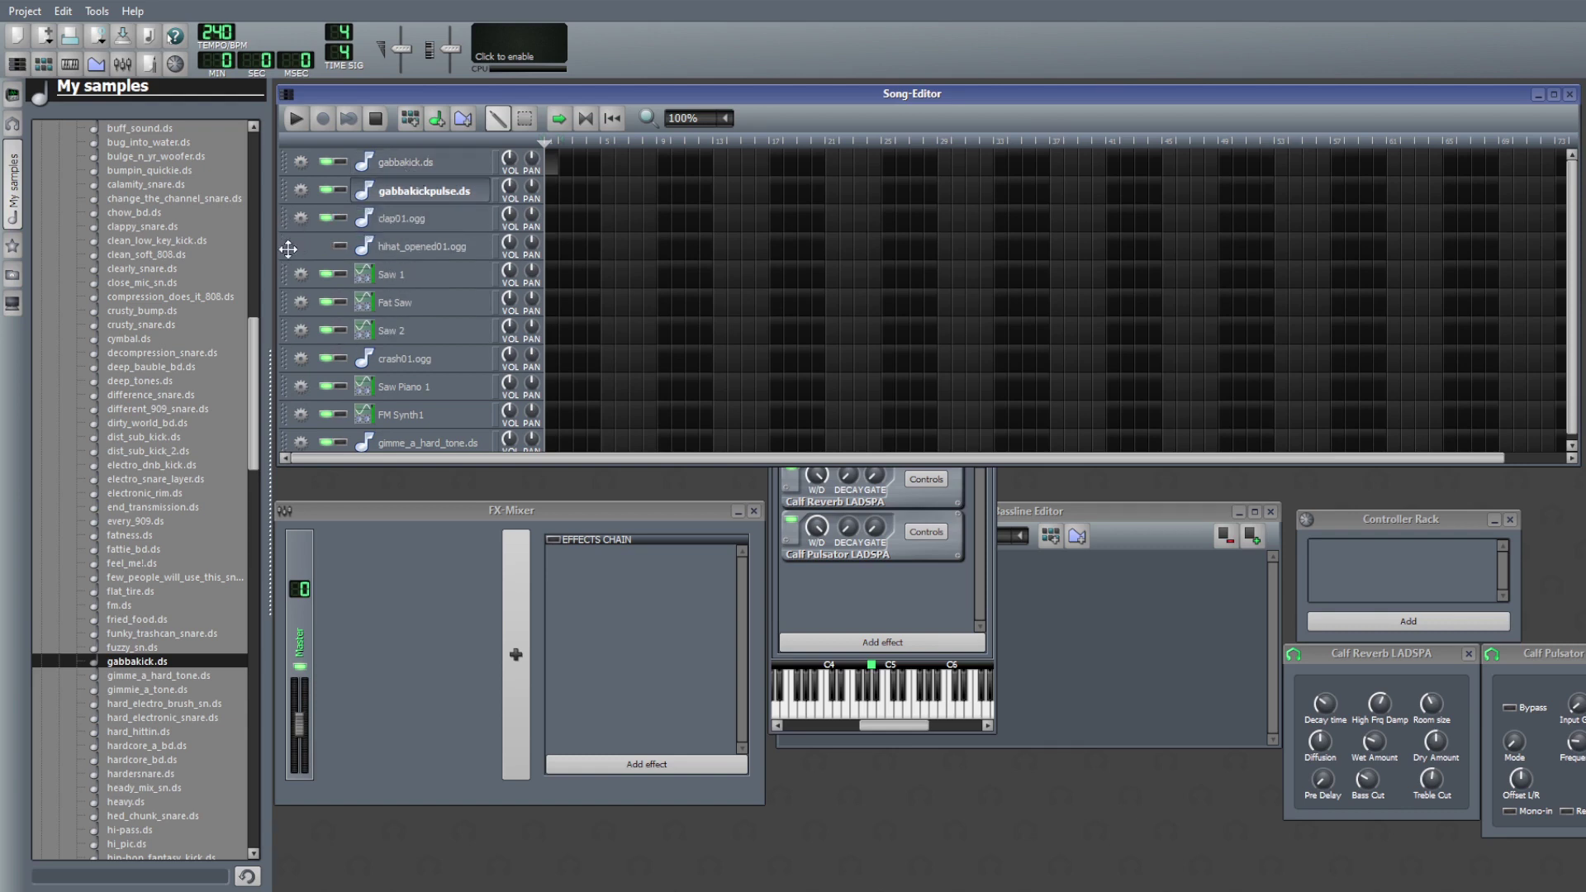
{"action": "left_click_drag", "start_coordinate": [286, 364], "coordinate": [285, 274]}
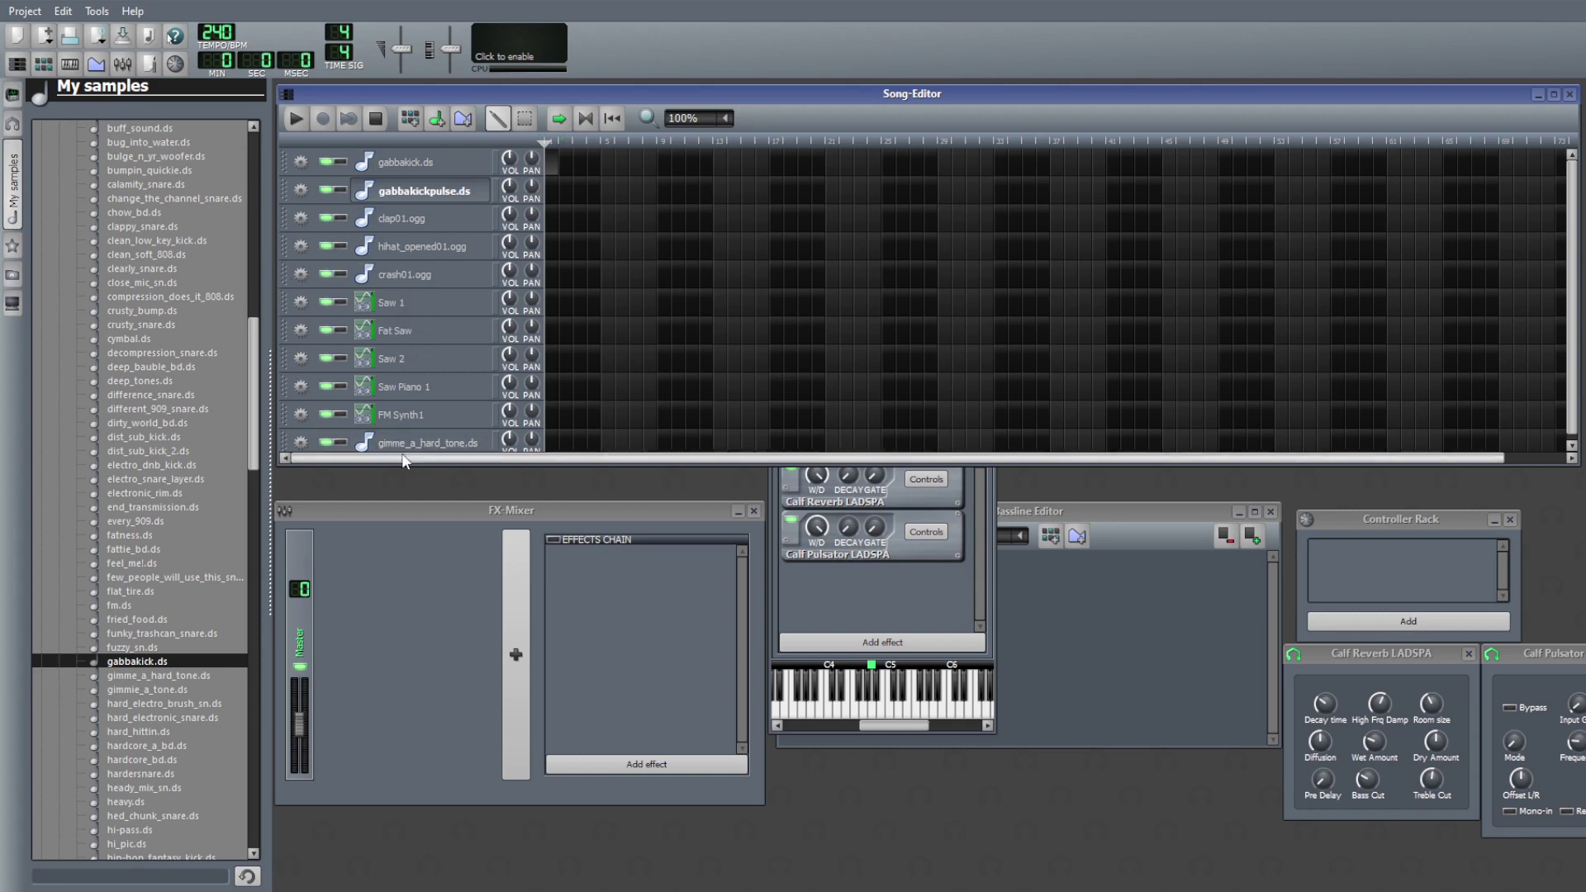
{"action": "left_click", "coordinate": [185, 675]}
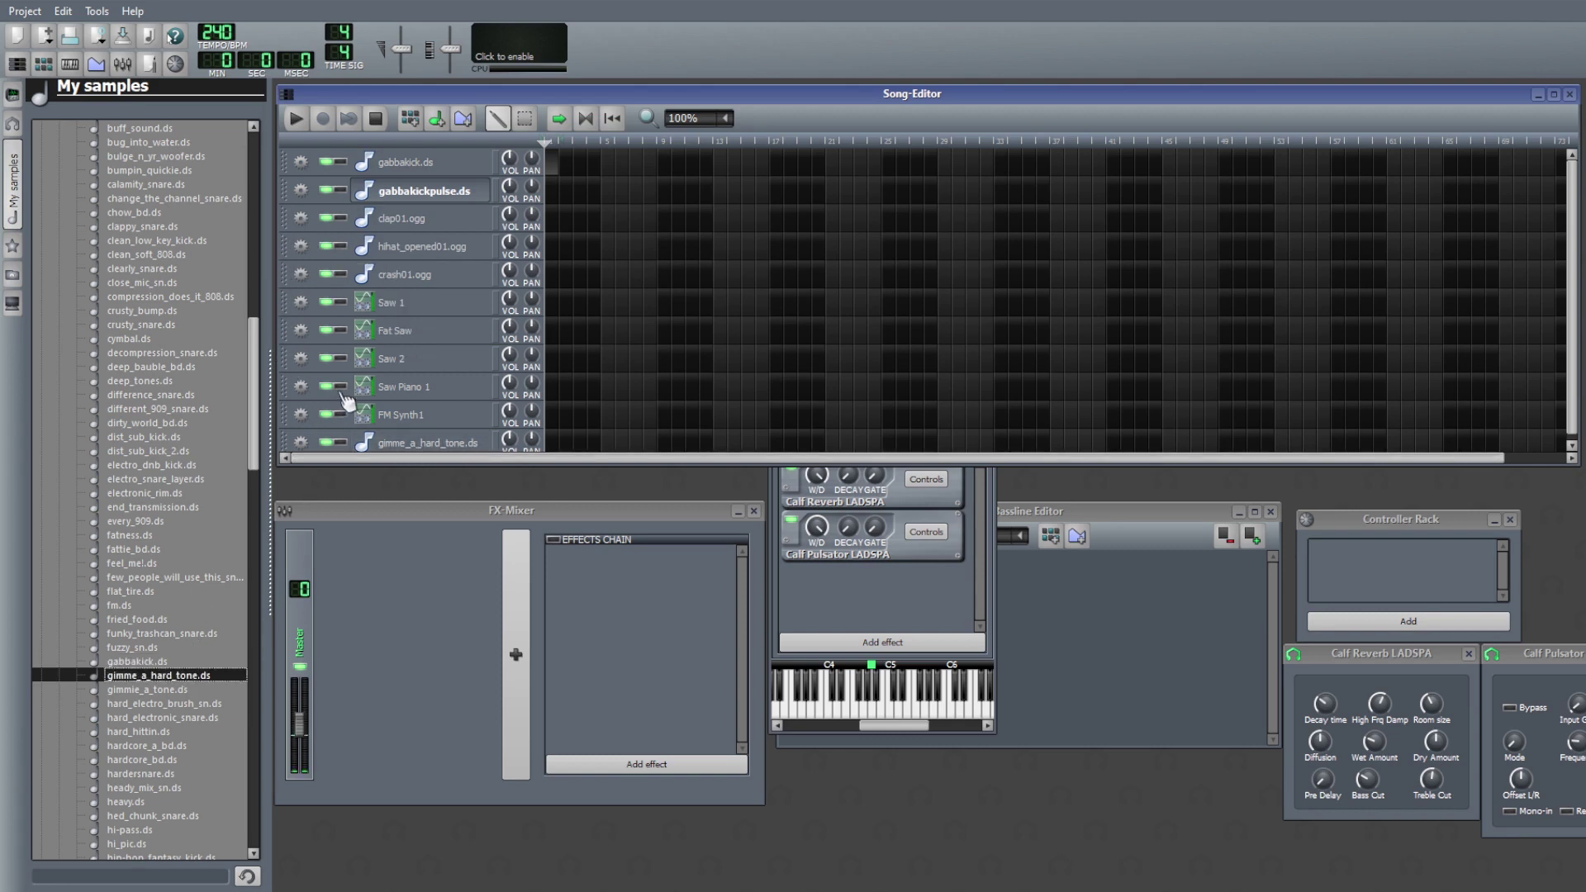
{"action": "left_click_drag", "start_coordinate": [284, 439], "coordinate": [286, 308]}
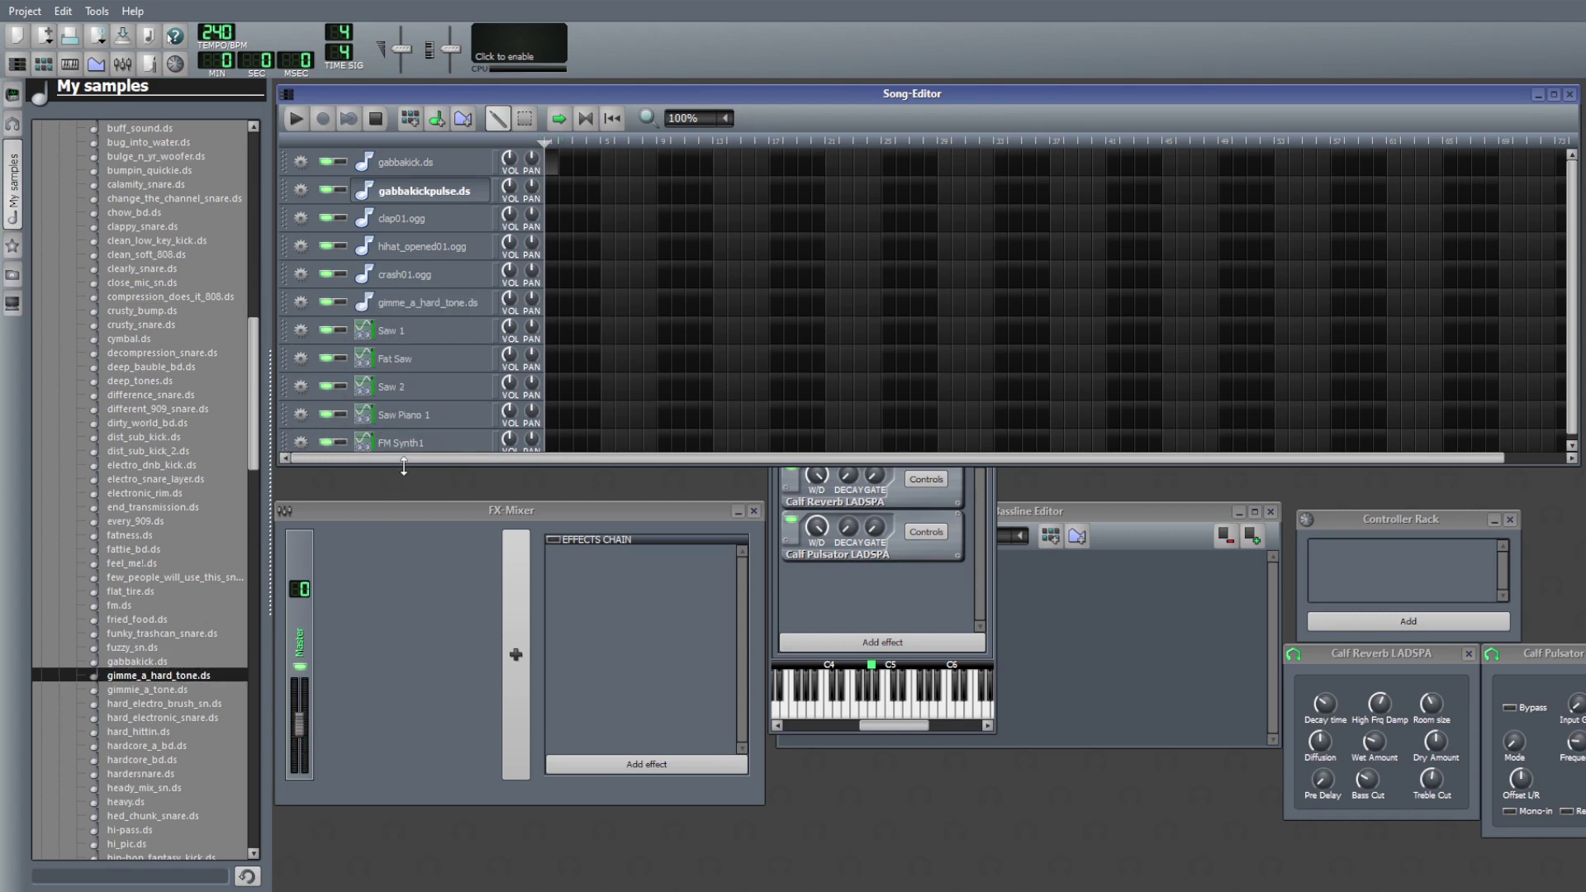
{"action": "left_click_drag", "start_coordinate": [403, 466], "coordinate": [399, 477]}
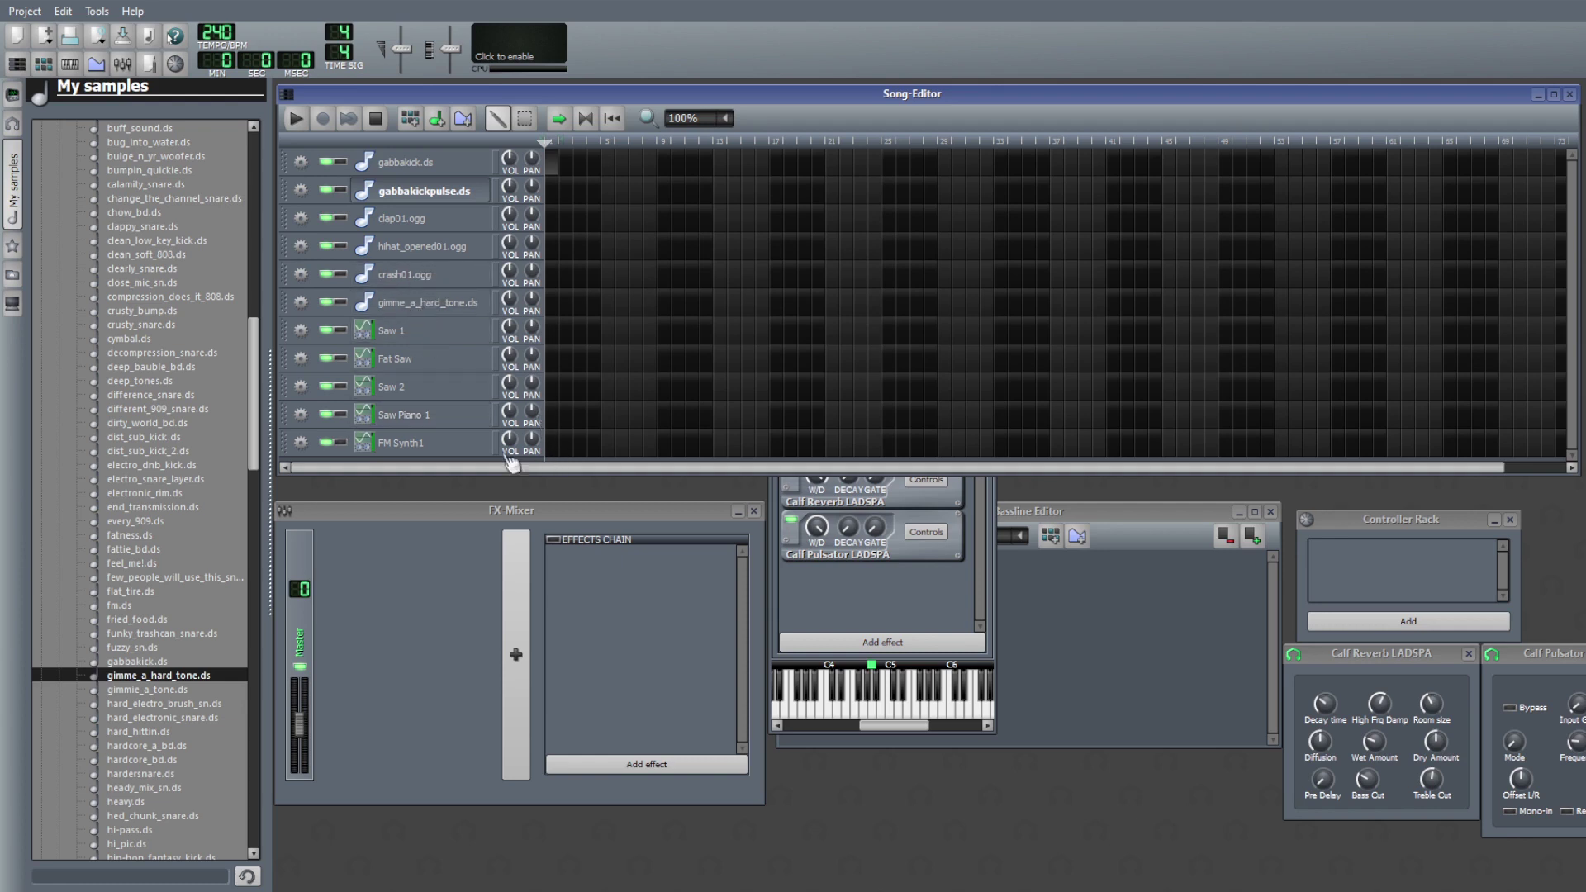
- Open the FM Synth1 instrument below the Song-Editor and close the gabbakickpulse.ds window and its effect controls
{"action": "left_click", "coordinate": [405, 444]}
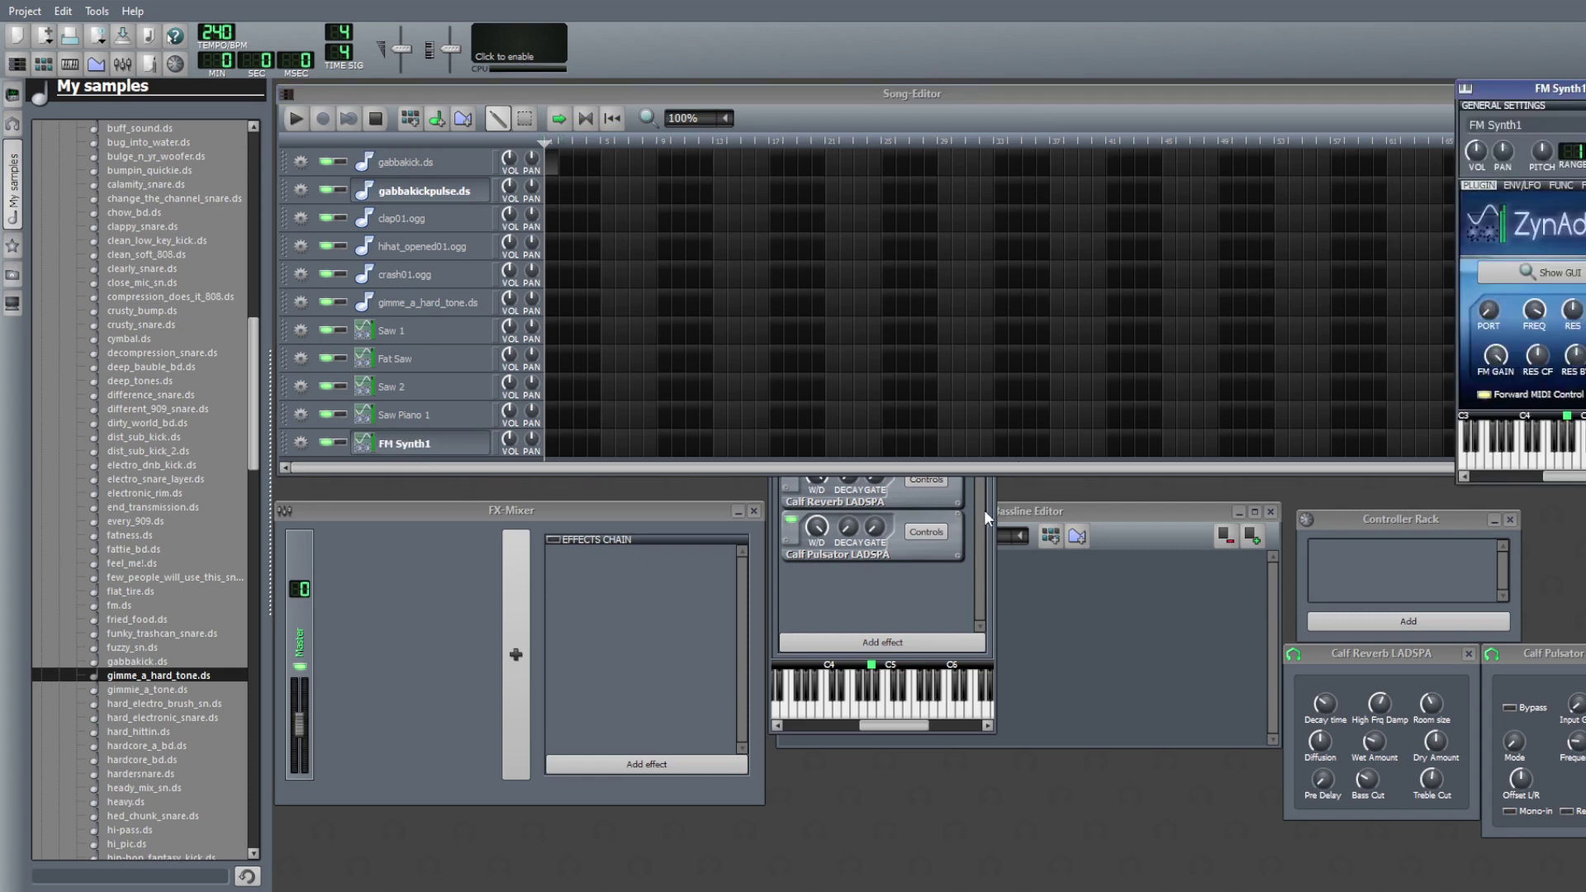
{"action": "left_click", "coordinate": [952, 616]}
{"action": "left_click", "coordinate": [985, 338]}
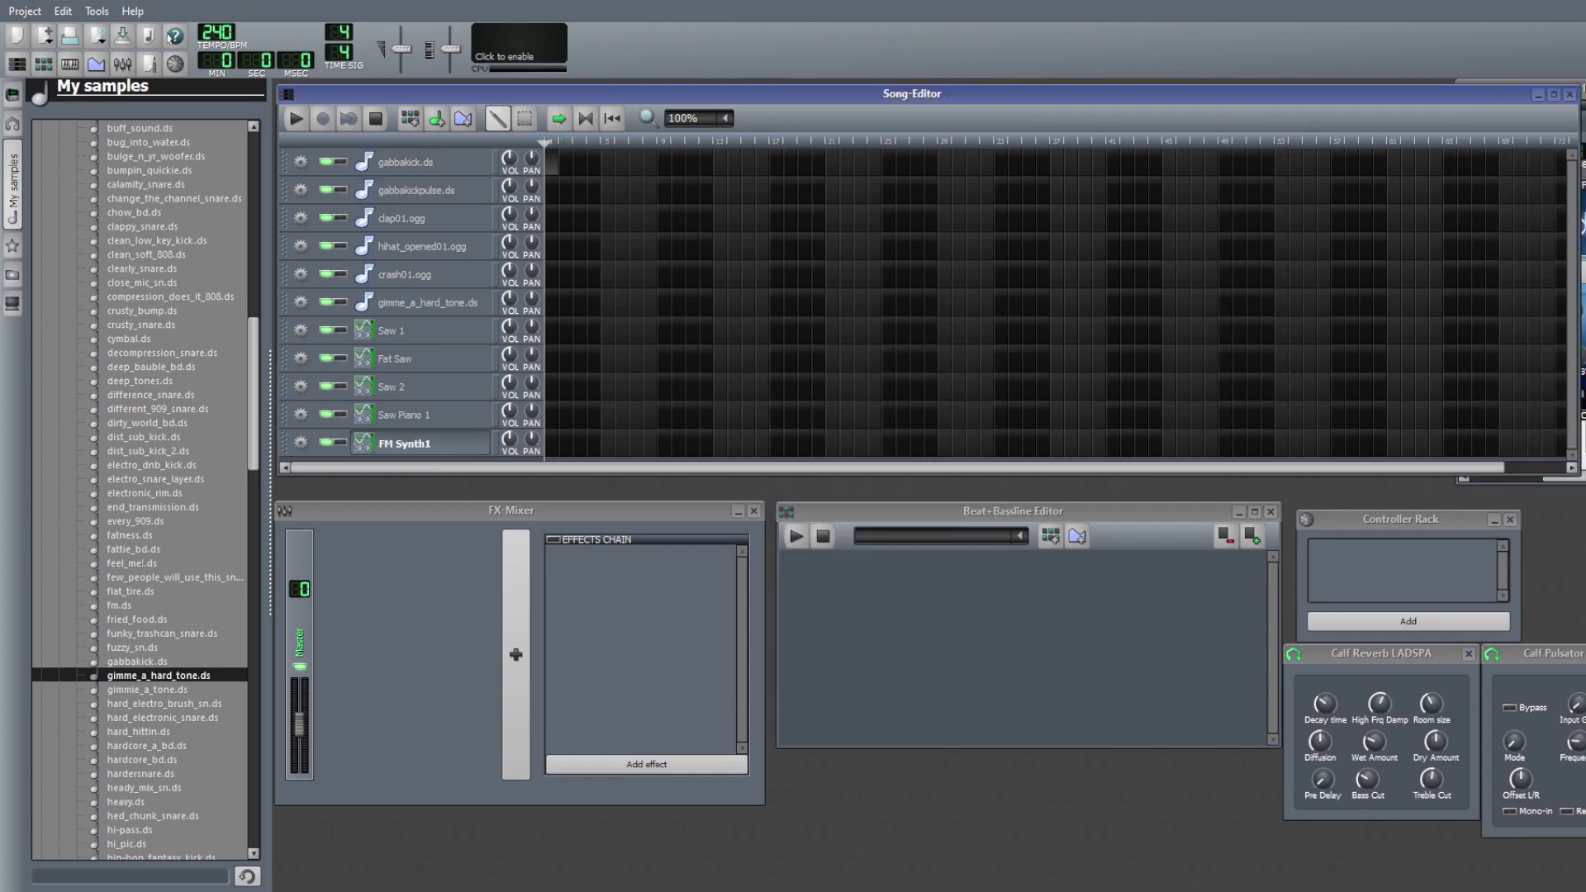
{"action": "left_click_drag", "start_coordinate": [1580, 114], "coordinate": [933, 497]}
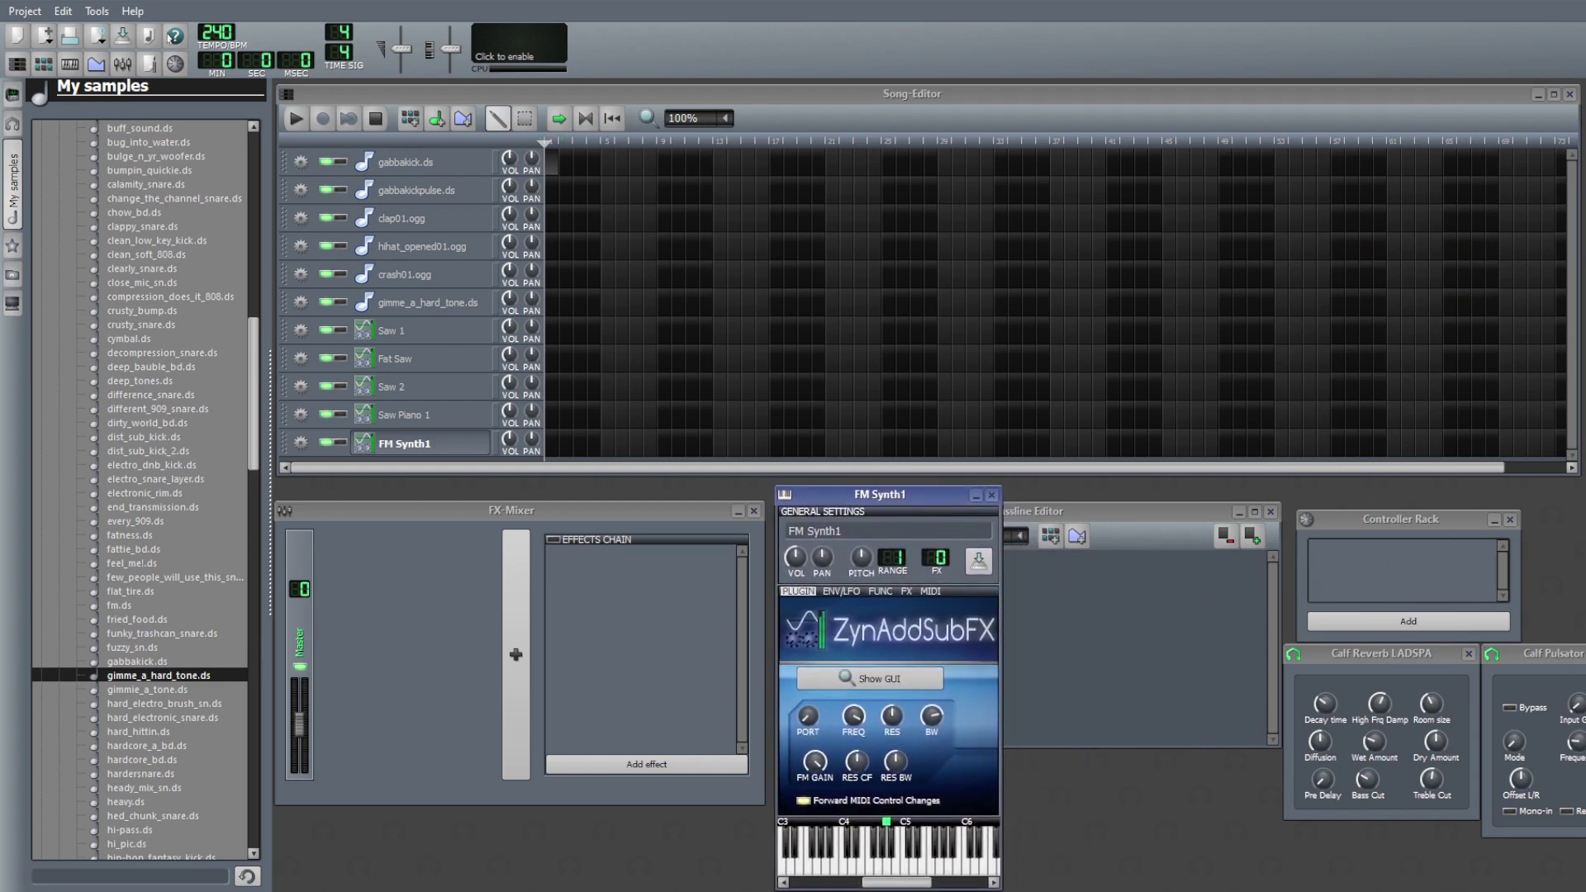
{"action": "left_click", "coordinate": [1468, 654]}
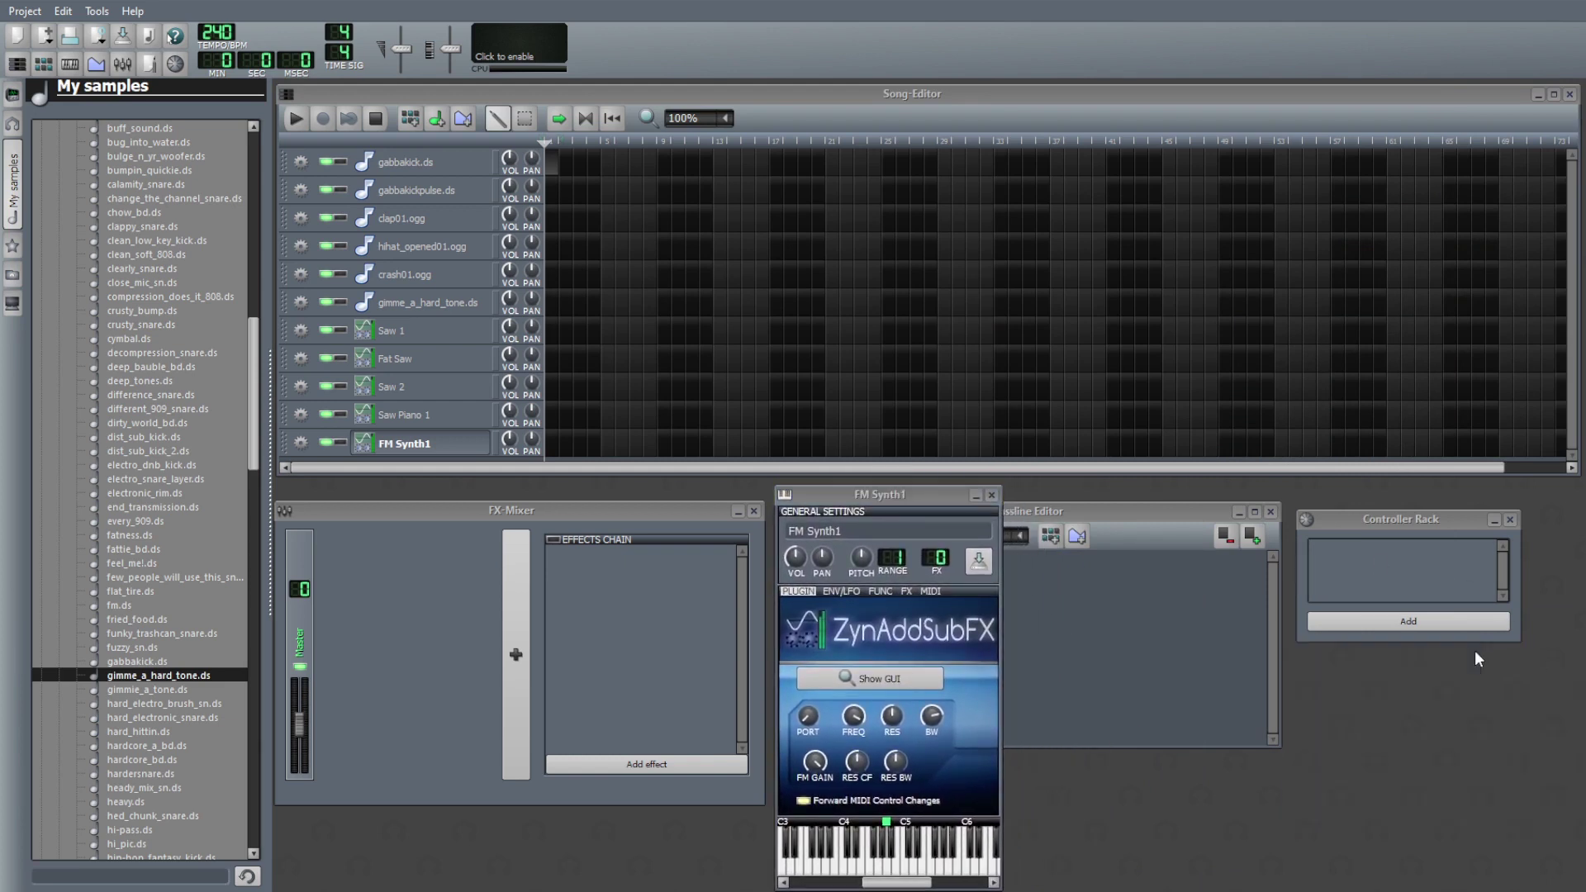
{"action": "left_click_drag", "start_coordinate": [893, 498], "coordinate": [893, 473]}
- Look through FM Synth1's envelope and function settings and show its effects chain
{"action": "left_click", "coordinate": [854, 565]}
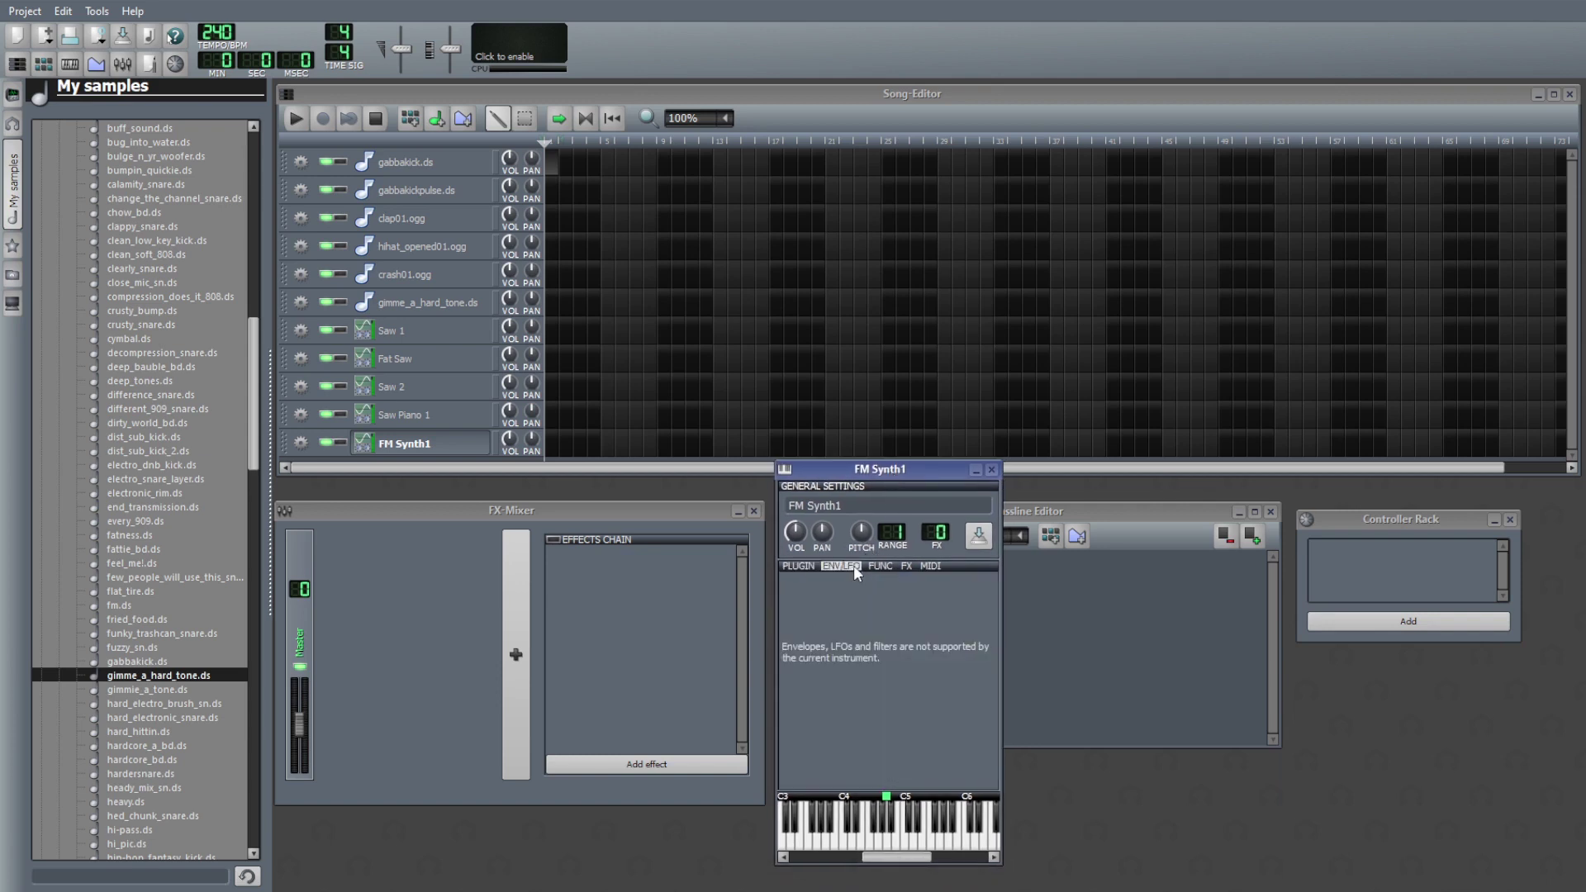
{"action": "left_click", "coordinate": [884, 565]}
{"action": "left_click", "coordinate": [907, 565]}
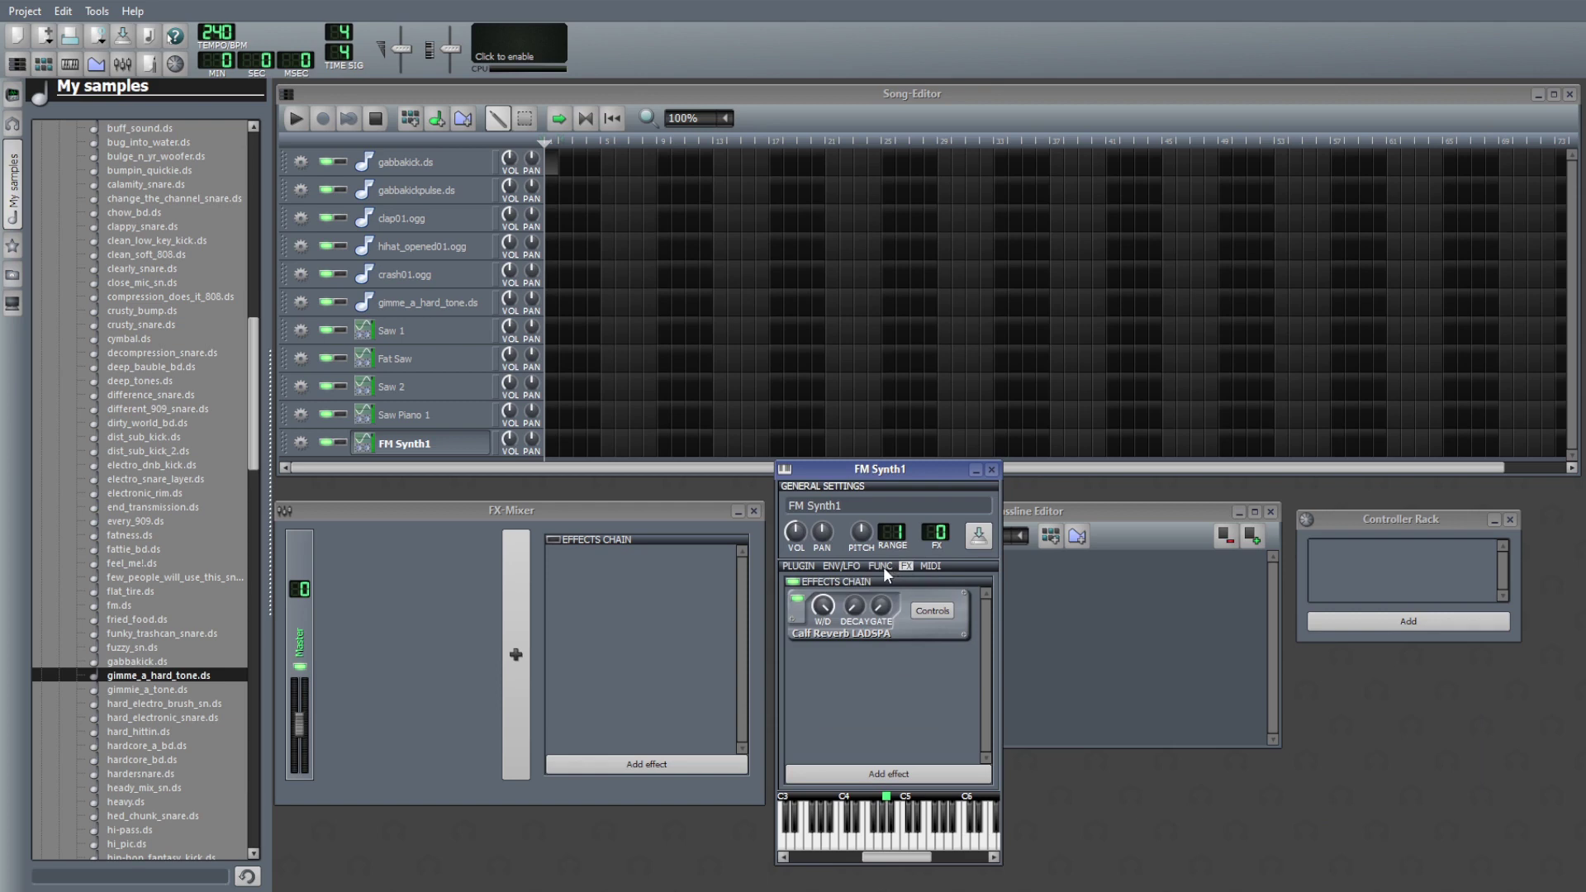
- Audition FM Synth1 with Calf Reverb by playing several notes on its keyboard, and close the instrument window
{"action": "left_click", "coordinate": [885, 841]}
{"action": "left_click", "coordinate": [900, 842]}
{"action": "left_click", "coordinate": [917, 844]}
{"action": "left_click", "coordinate": [875, 844]}
{"action": "left_click", "coordinate": [835, 842]}
{"action": "left_click", "coordinate": [885, 844]}
{"action": "left_click", "coordinate": [884, 842]}
{"action": "left_click", "coordinate": [888, 840]}
{"action": "left_click", "coordinate": [898, 830]}
{"action": "left_click", "coordinate": [914, 830]}
{"action": "left_click", "coordinate": [892, 844]}
{"action": "left_click", "coordinate": [895, 842]}
{"action": "left_click", "coordinate": [991, 469]}
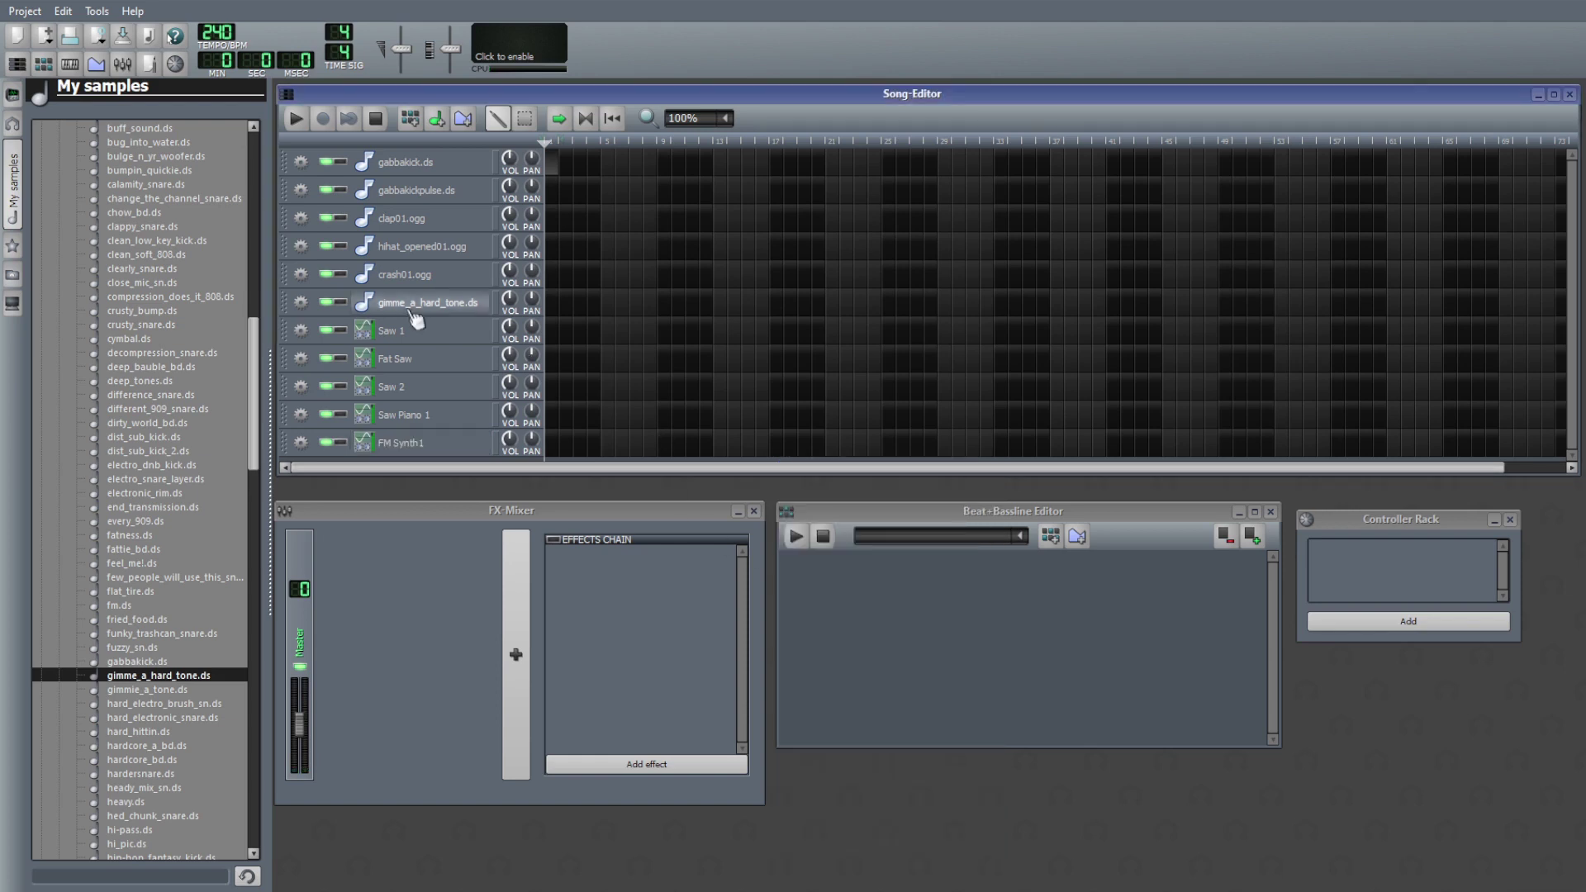
- Briefly view the Saw 1 instrument, and audition gabbakick.ds with repeated notes before closing its window
{"action": "left_click", "coordinate": [403, 335]}
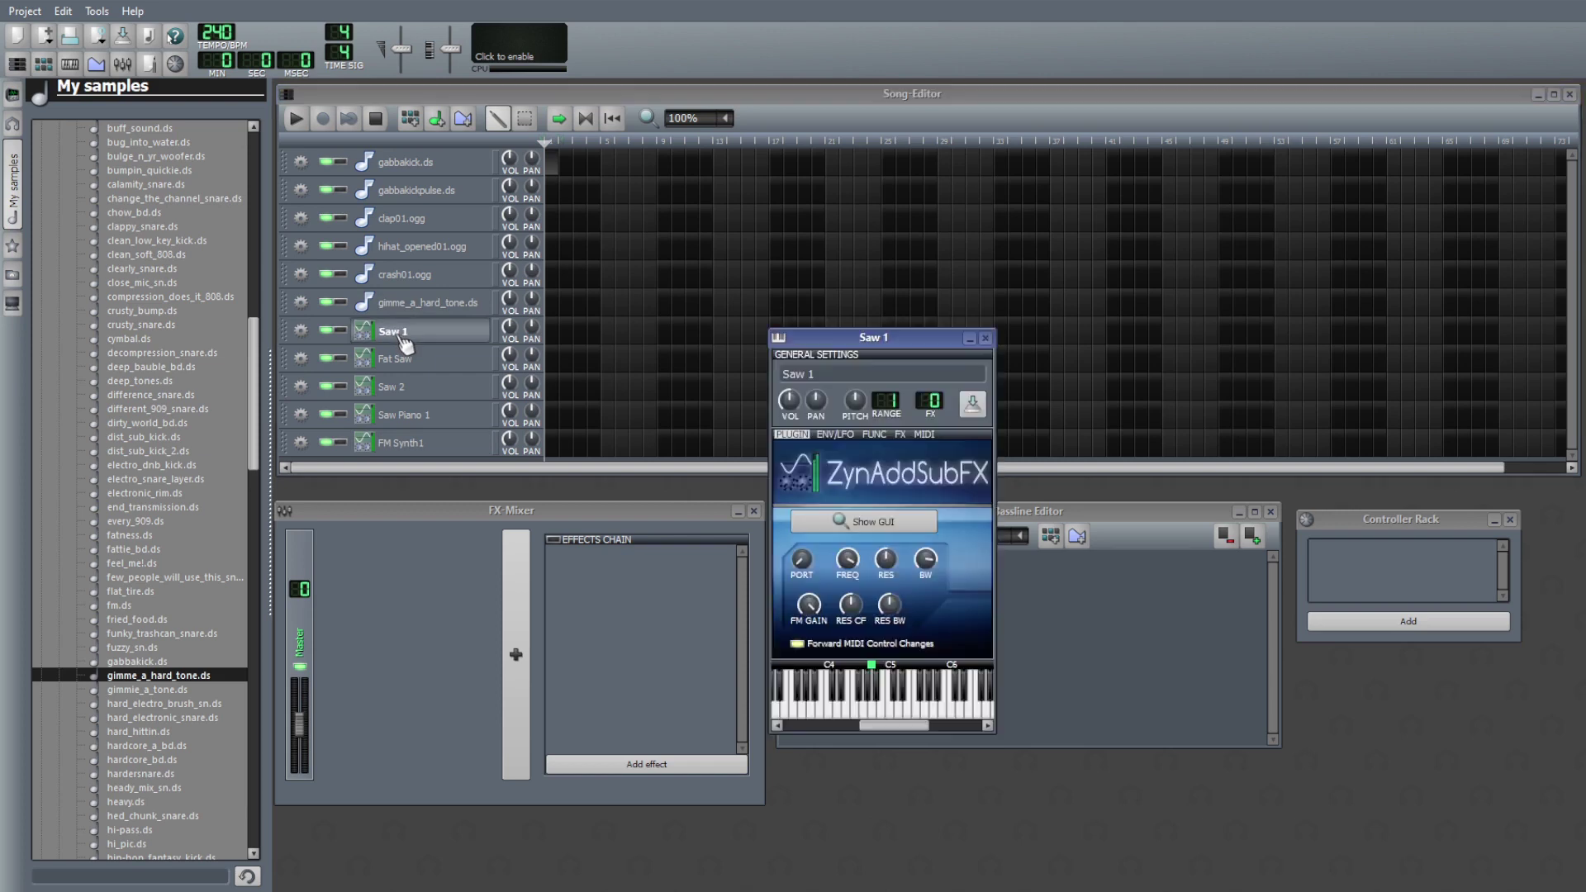
{"action": "left_click", "coordinate": [984, 338]}
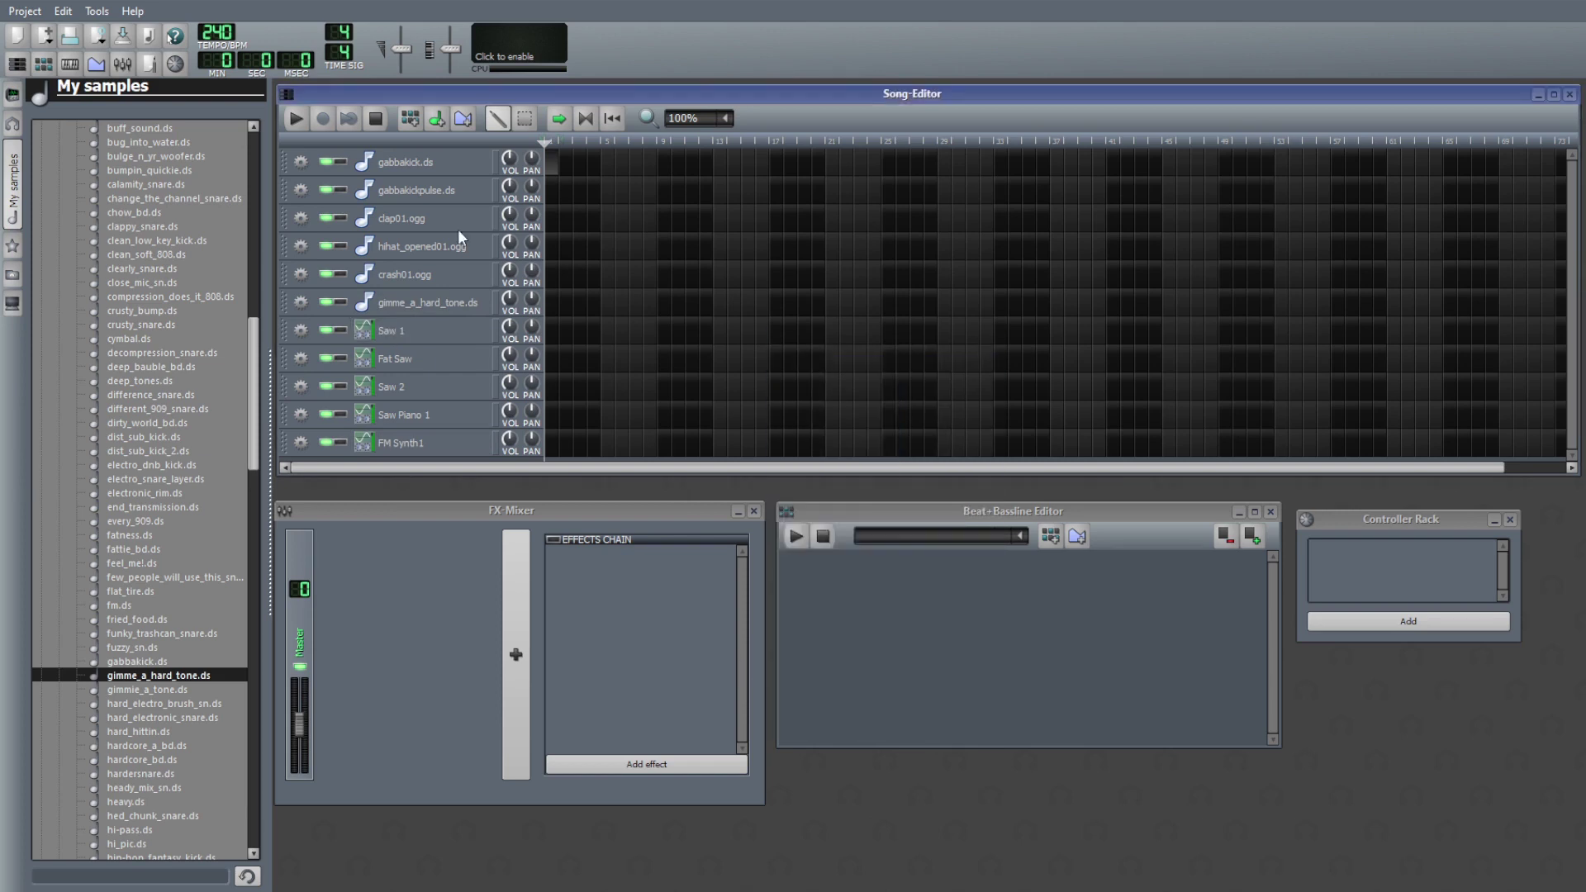
{"action": "left_click", "coordinate": [425, 162]}
{"action": "left_click", "coordinate": [885, 710]}
{"action": "left_click", "coordinate": [886, 711]}
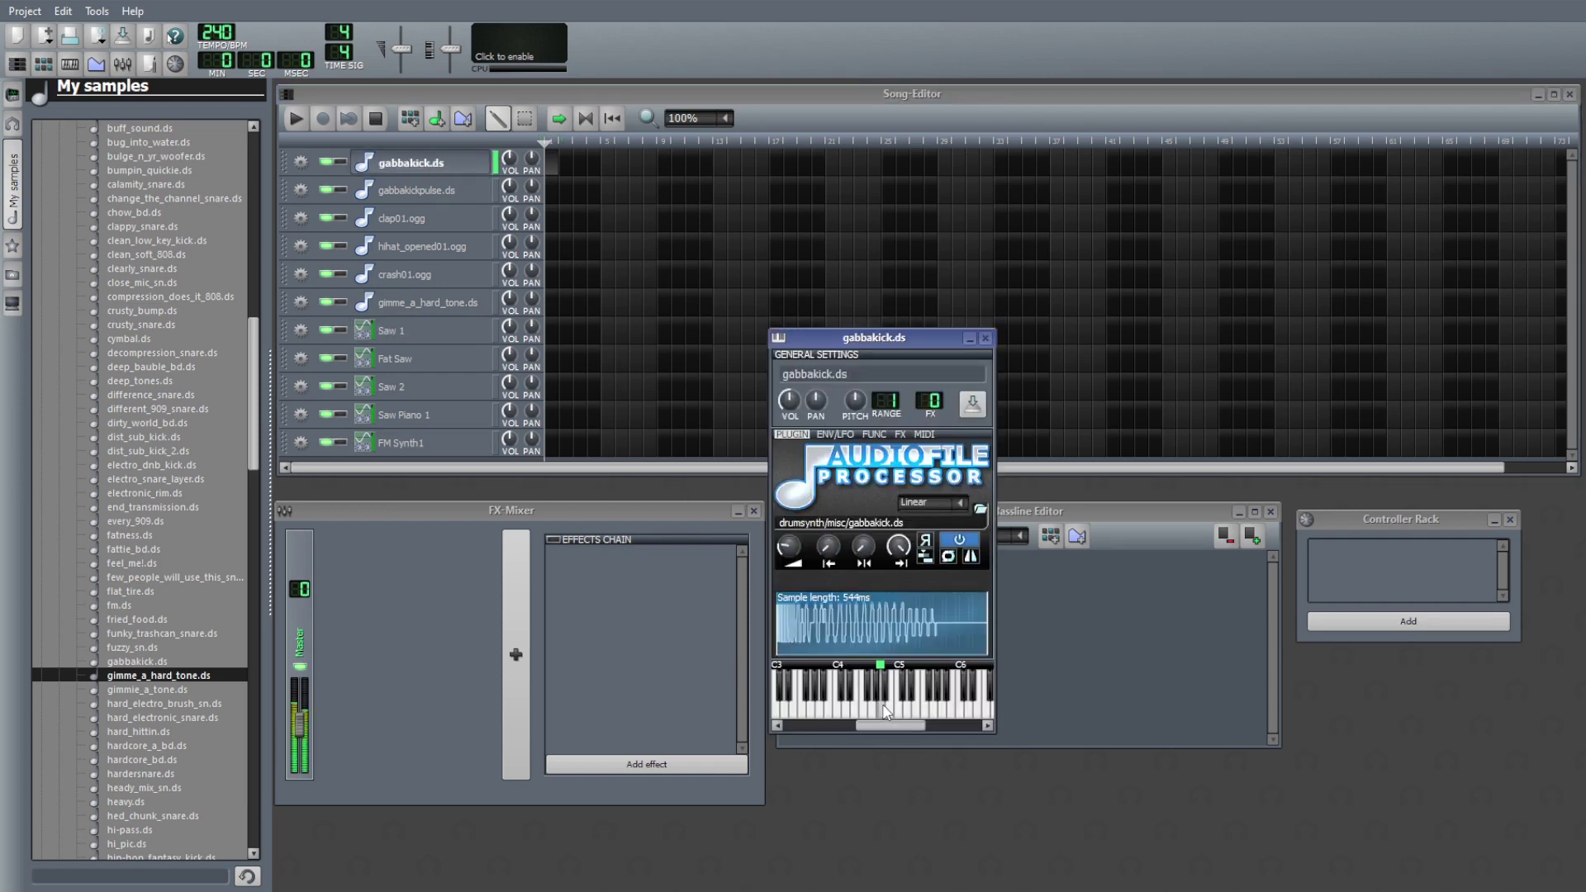
{"action": "left_click", "coordinate": [885, 710]}
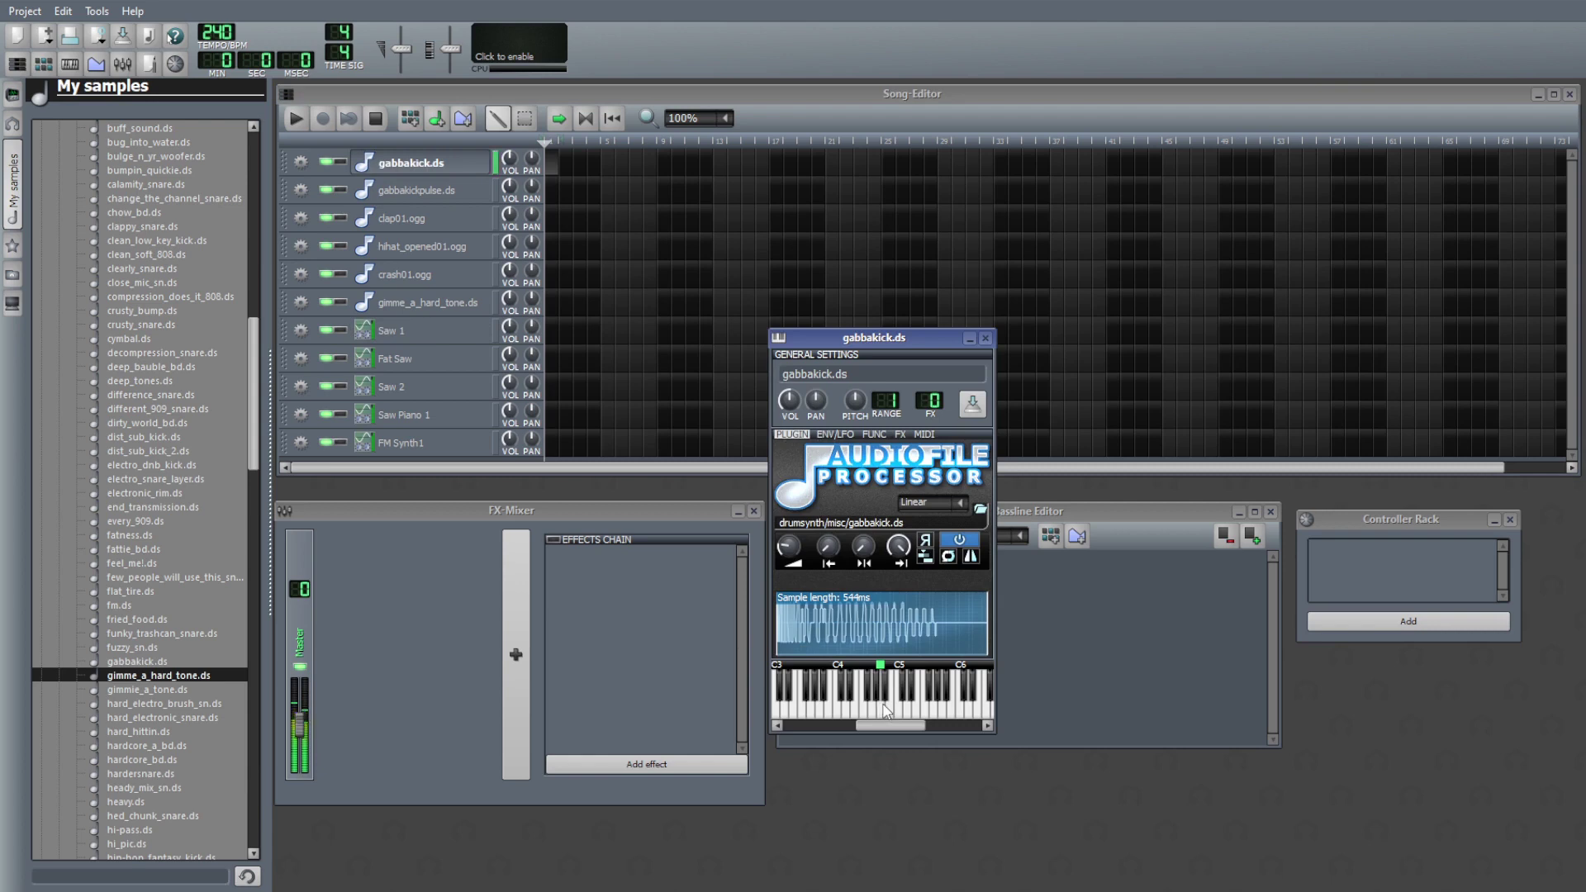
{"action": "left_click", "coordinate": [985, 337]}
- Audition gabbakickpulse.ds by playing the same note repeatedly, and close its window
{"action": "left_click", "coordinate": [423, 198]}
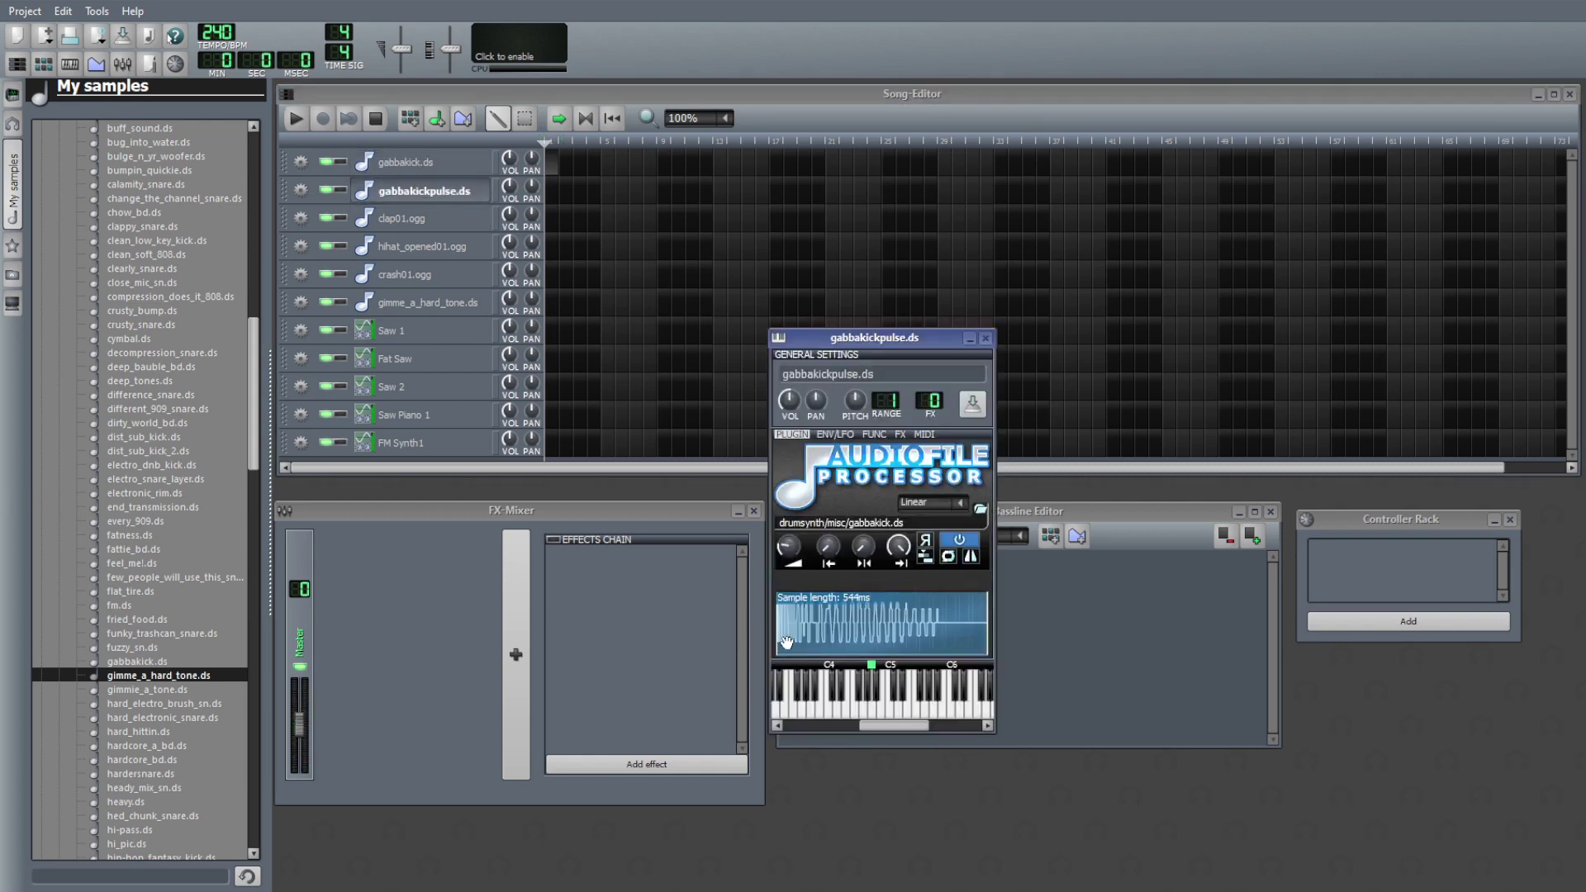
{"action": "left_click", "coordinate": [877, 710]}
{"action": "left_click", "coordinate": [880, 712]}
{"action": "left_click", "coordinate": [880, 712]}
{"action": "left_click", "coordinate": [880, 711]}
{"action": "left_click", "coordinate": [985, 337]}
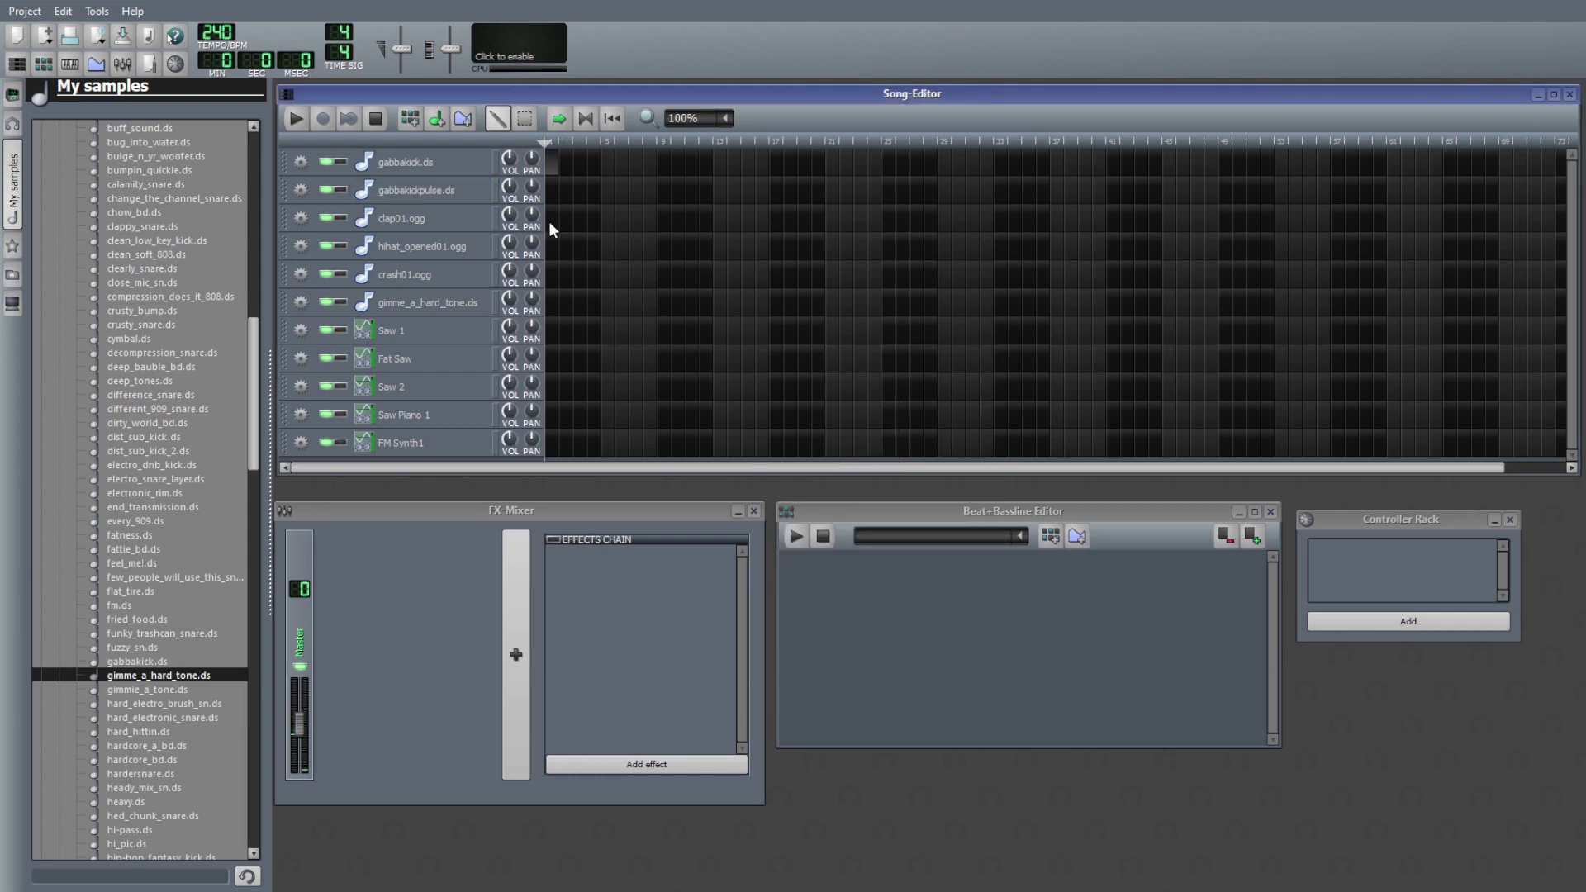
- Open the clap01.ogg instrument, play its clap sample several times, and close its window
{"action": "left_click", "coordinate": [405, 219]}
{"action": "left_click", "coordinate": [877, 720]}
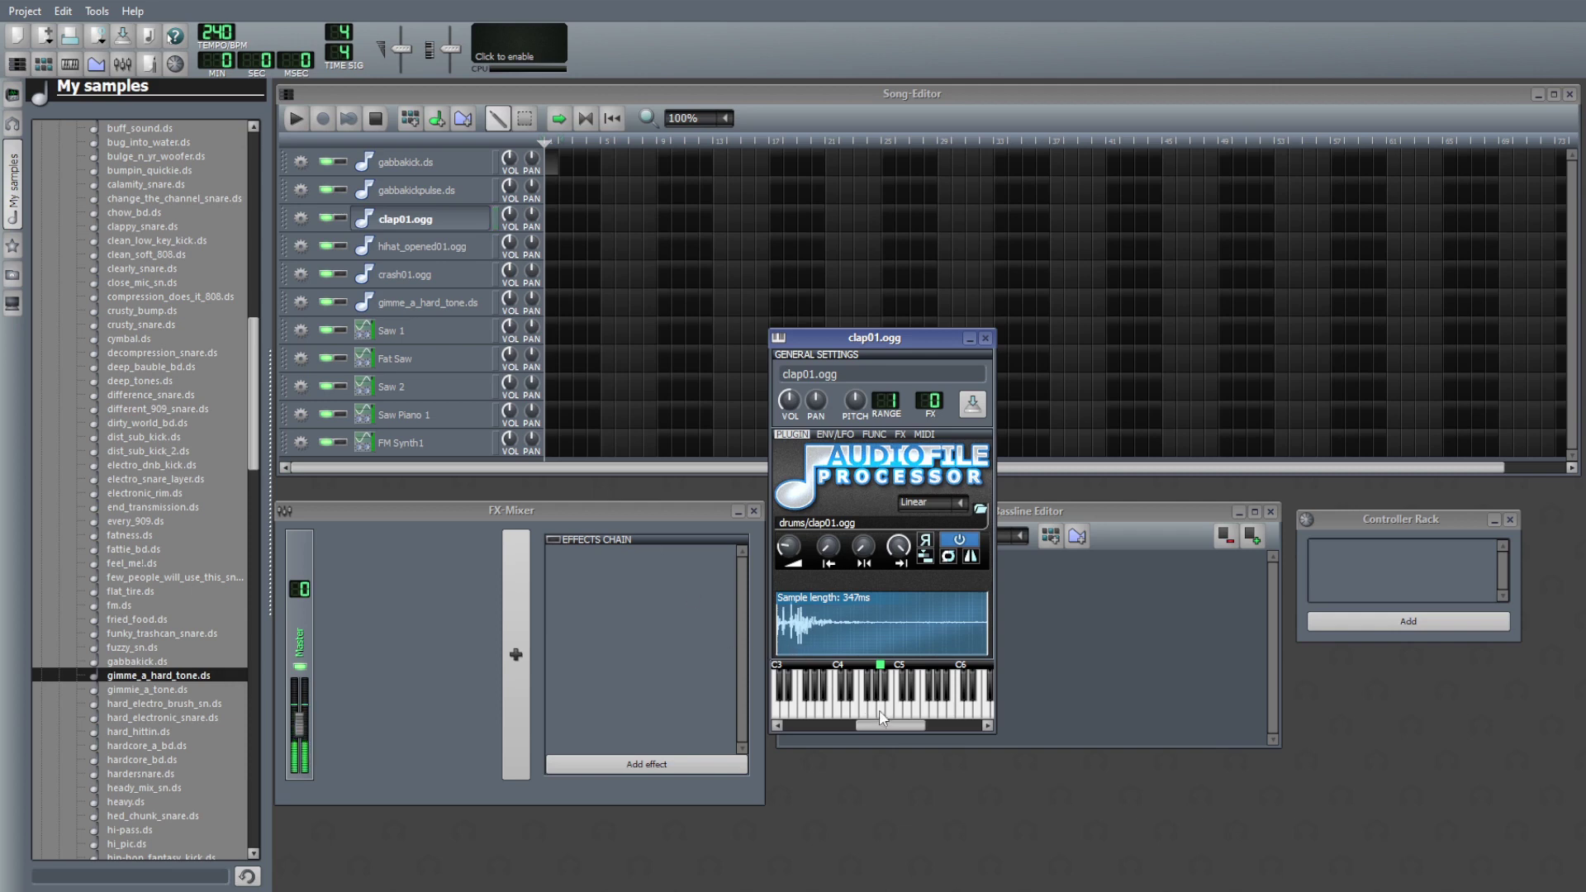
{"action": "left_click", "coordinate": [878, 716]}
{"action": "left_click", "coordinate": [881, 715]}
{"action": "left_click", "coordinate": [880, 715]}
{"action": "left_click", "coordinate": [984, 338]}
- Open the hihat_opened01.ogg instrument, play its open hi-hat sample several times, and close its window
{"action": "left_click", "coordinate": [421, 246]}
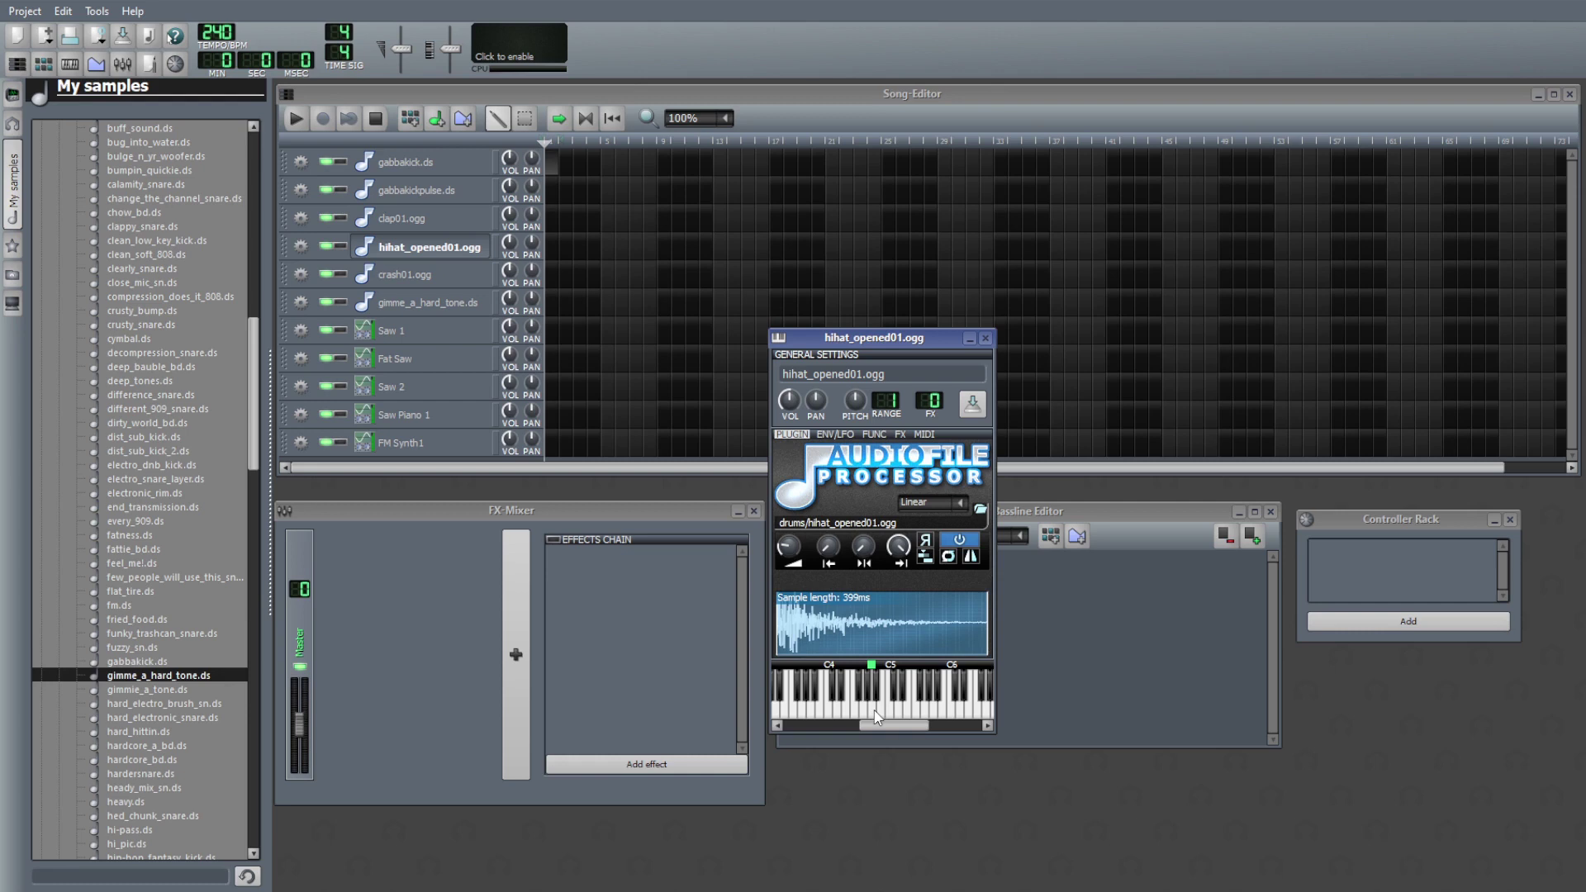
{"action": "left_click", "coordinate": [877, 715]}
{"action": "left_click", "coordinate": [877, 716]}
{"action": "left_click", "coordinate": [877, 715]}
{"action": "left_click", "coordinate": [877, 716]}
{"action": "left_click", "coordinate": [985, 337]}
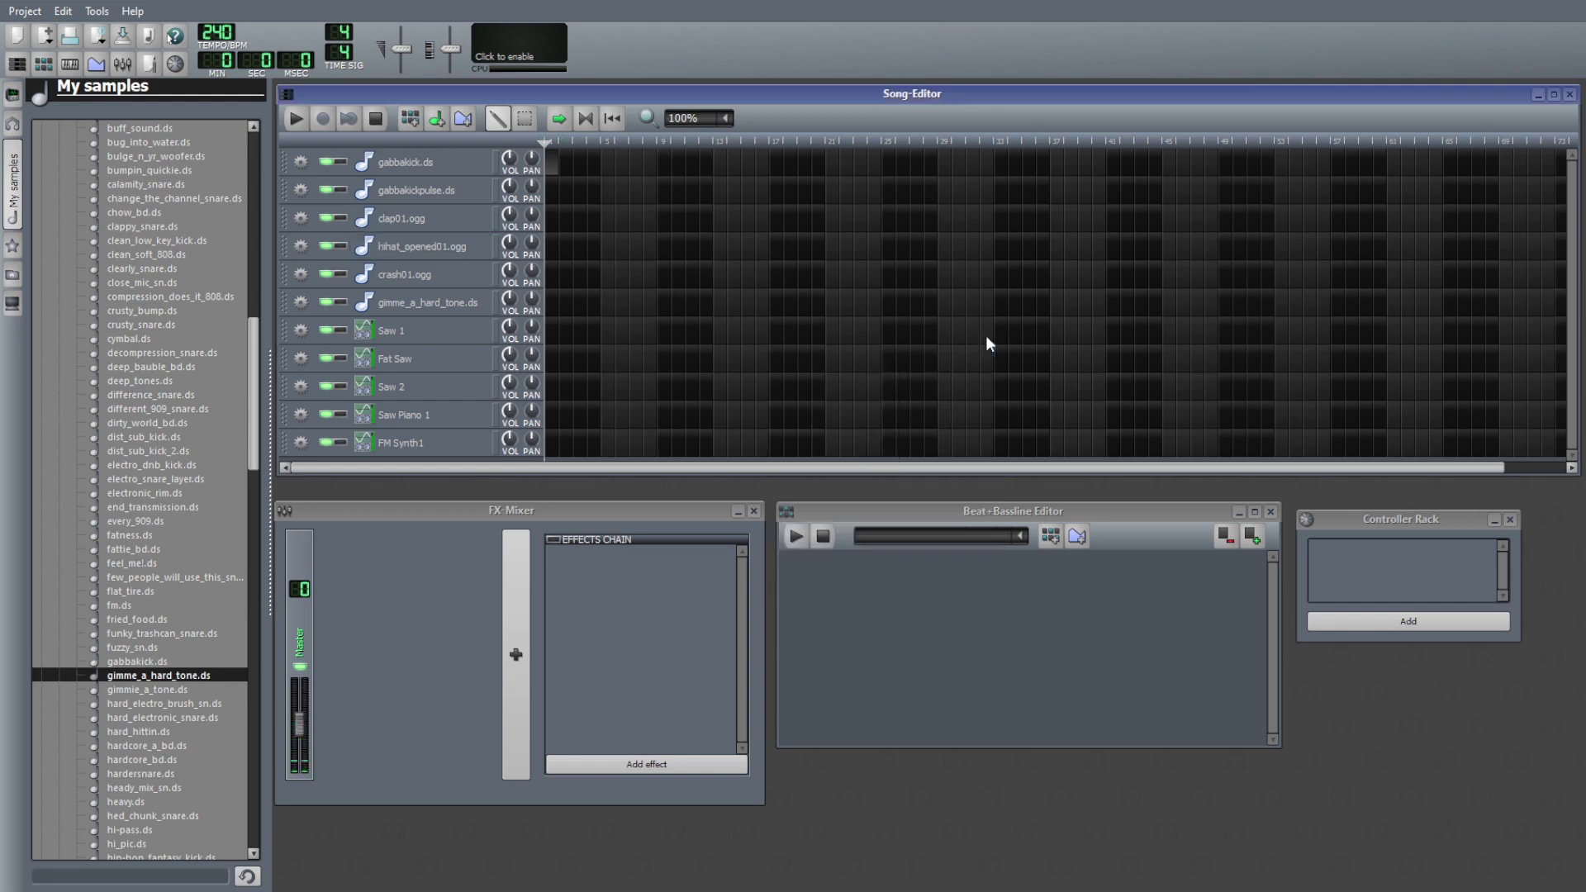
- Open the crash01.ogg instrument, play its crash sample a few times, and close its window
{"action": "left_click", "coordinate": [384, 275]}
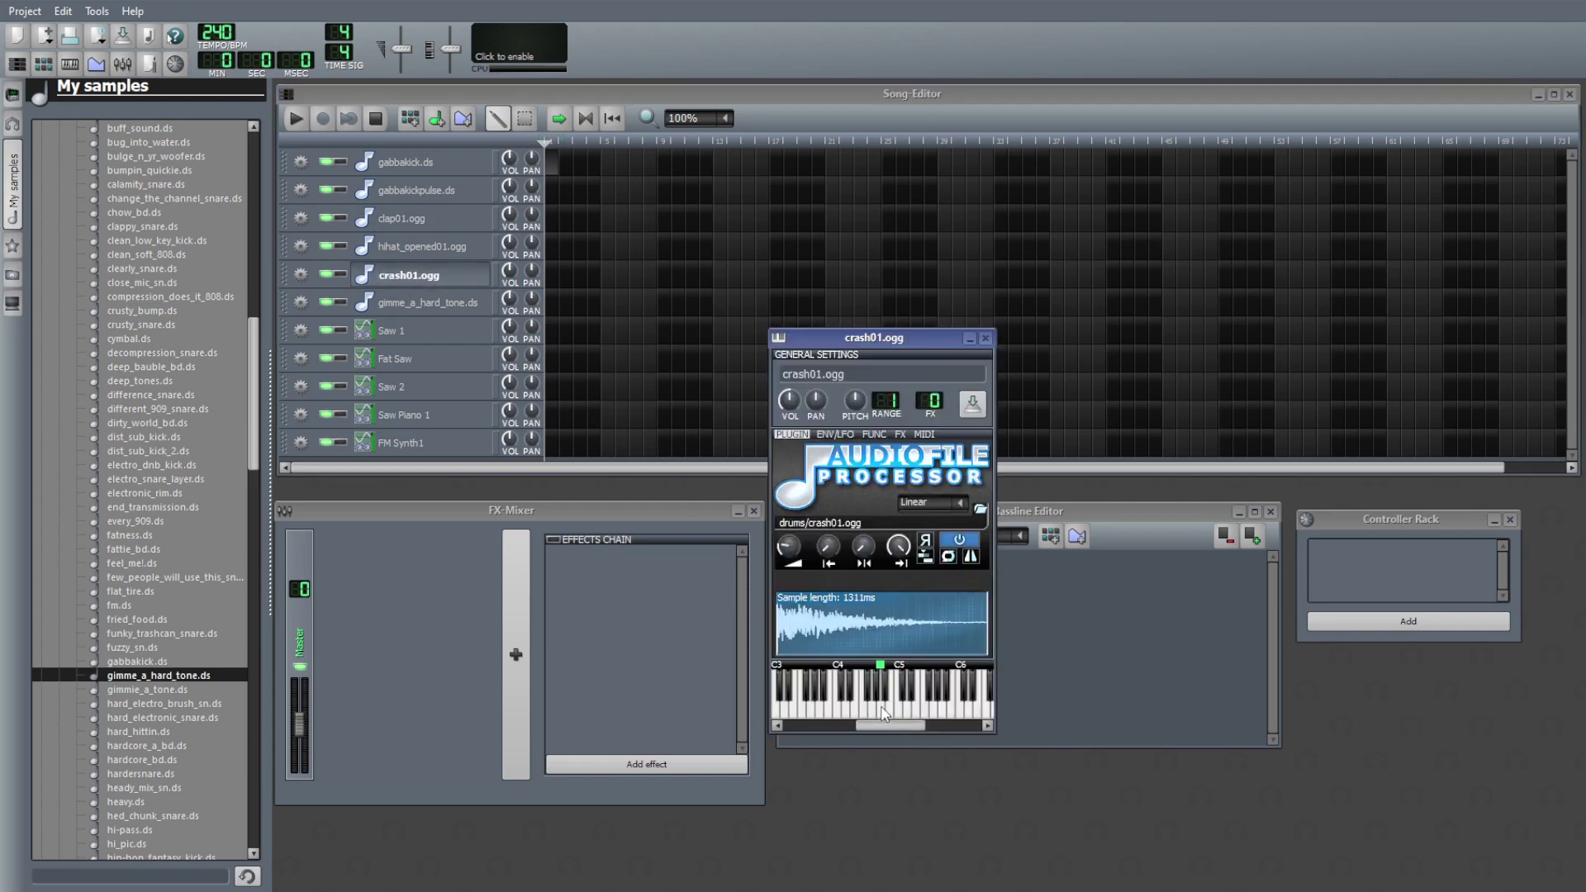
{"action": "left_click", "coordinate": [882, 714]}
{"action": "left_click", "coordinate": [882, 714]}
{"action": "left_click", "coordinate": [884, 714]}
{"action": "left_click", "coordinate": [985, 338]}
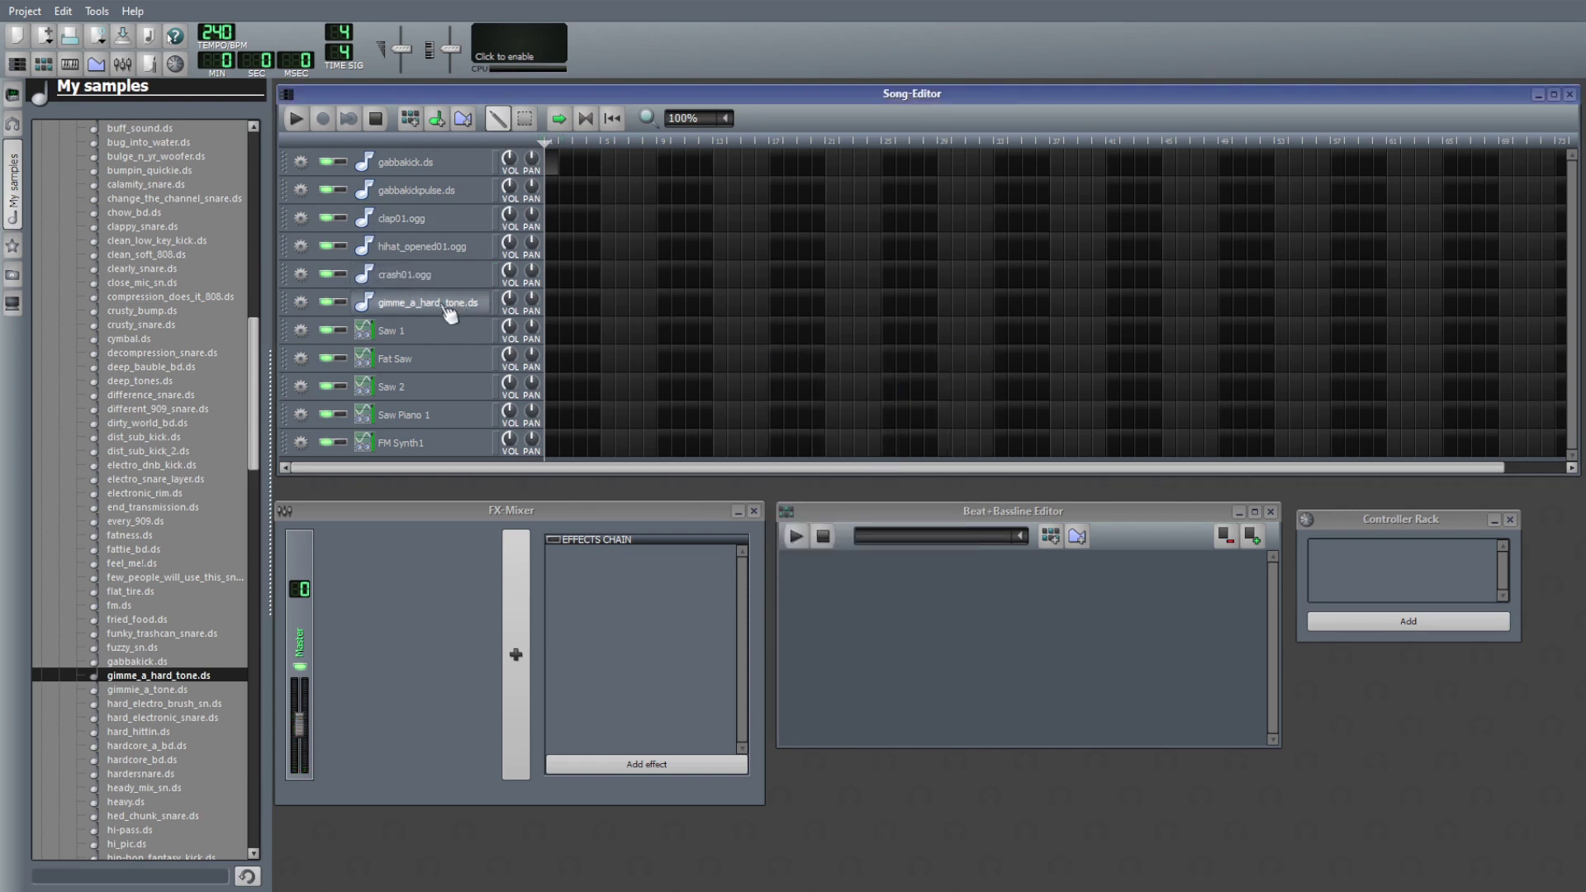
- Open the gimme_a_hard_tone.ds instrument and audition its sample with repeated notes
{"action": "left_click", "coordinate": [442, 305]}
{"action": "left_click", "coordinate": [873, 702]}
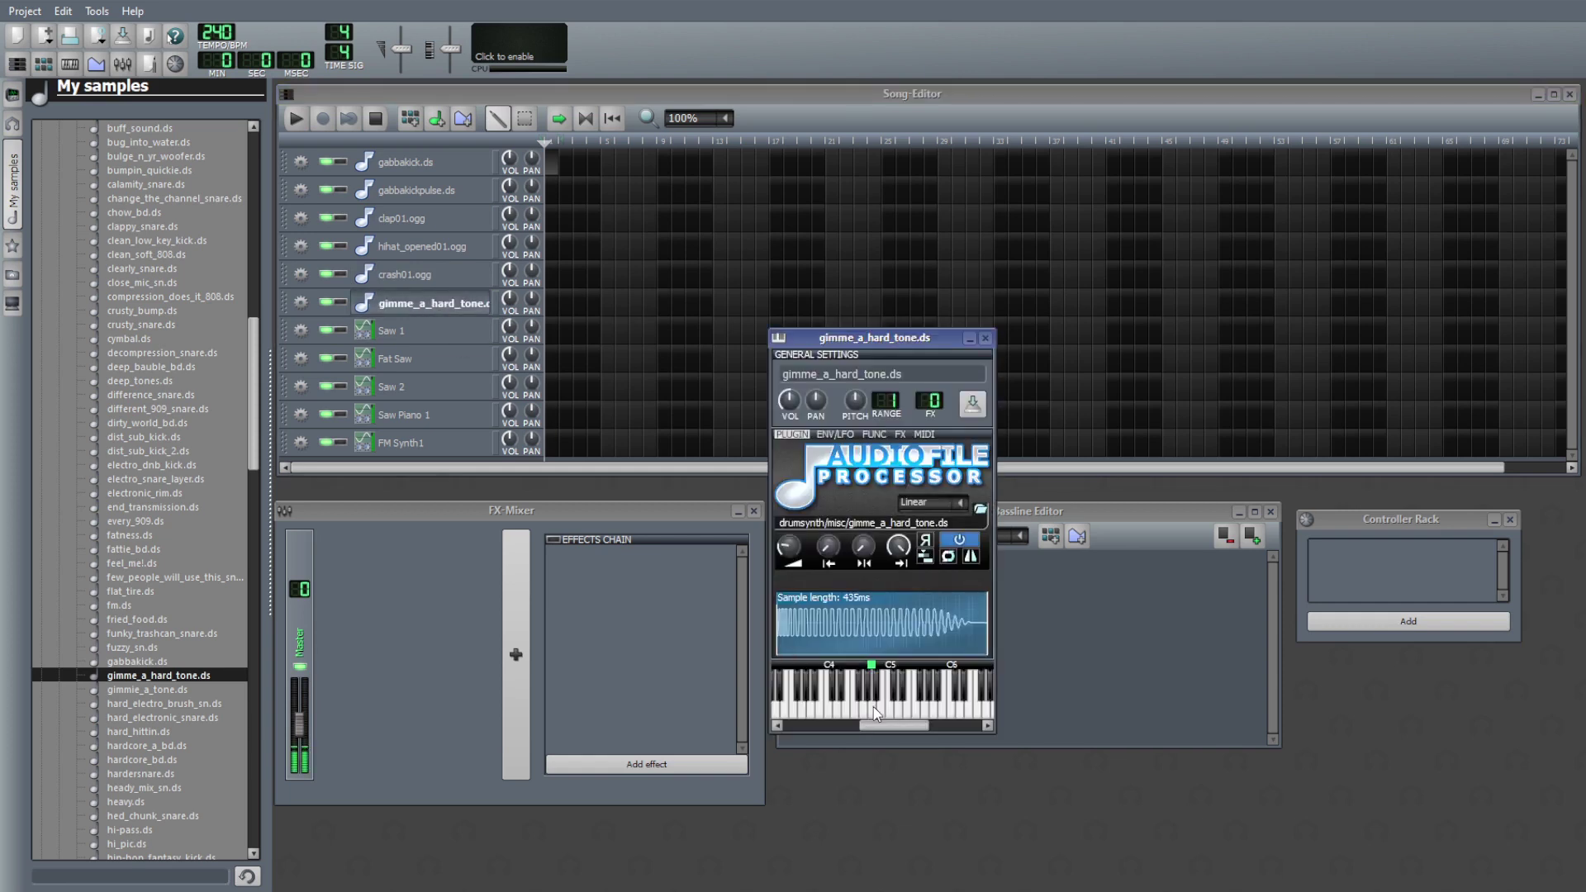
{"action": "left_click", "coordinate": [871, 707]}
{"action": "left_click", "coordinate": [869, 714]}
{"action": "left_click", "coordinate": [869, 717]}
{"action": "left_click", "coordinate": [869, 718]}
{"action": "left_click", "coordinate": [868, 718]}
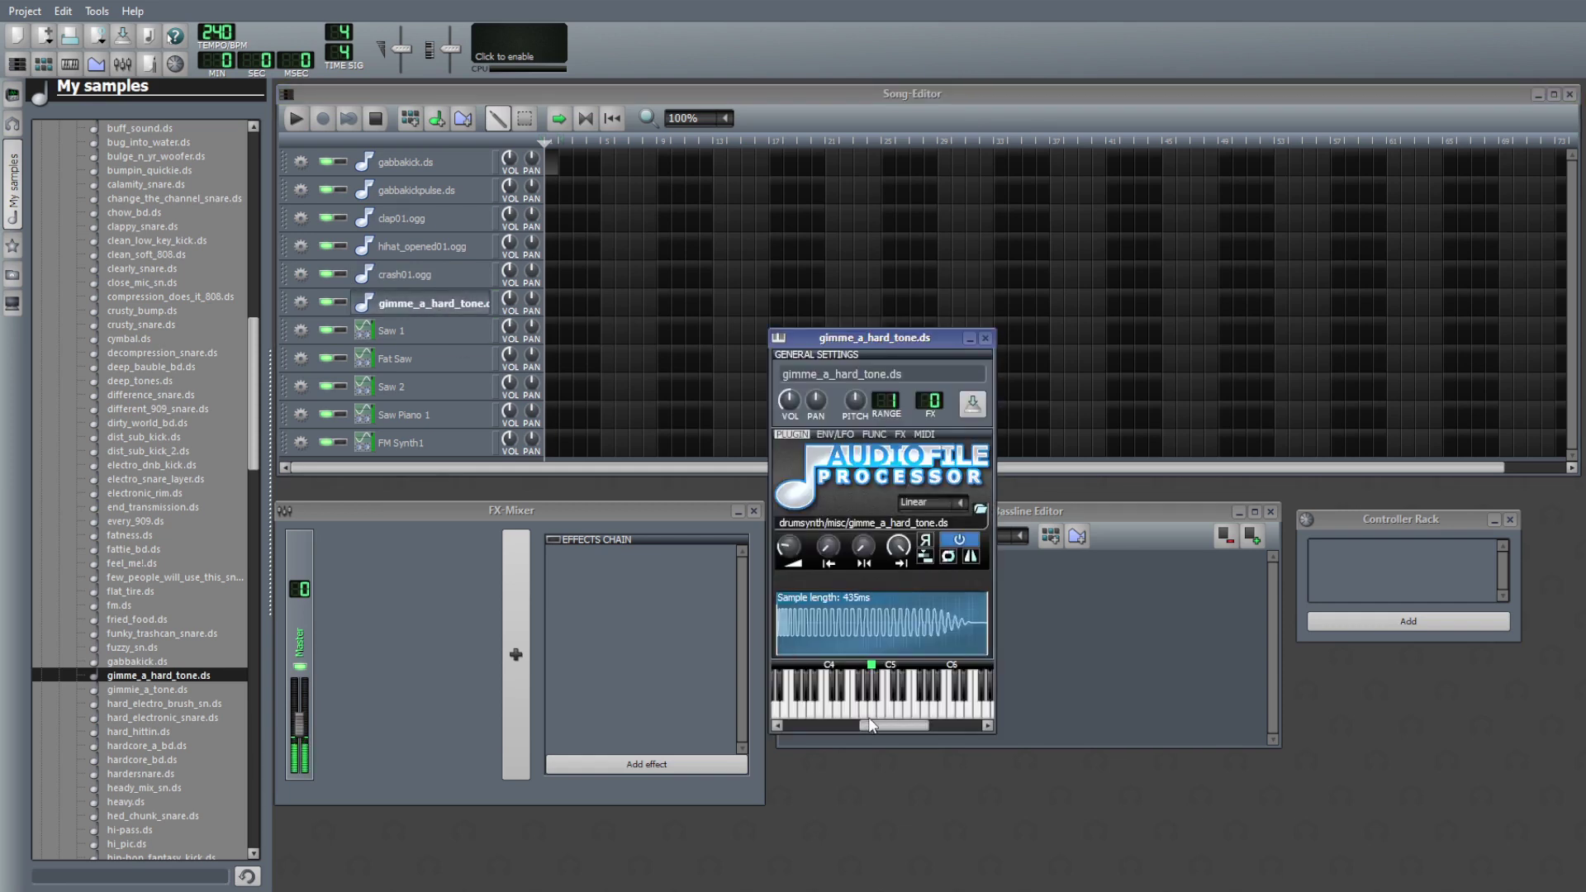
- Show the BassBooster effect and its controls for gimme_a_hard_tone.ds, and audition the tone on neighbouring notes
{"action": "left_click", "coordinate": [900, 434]}
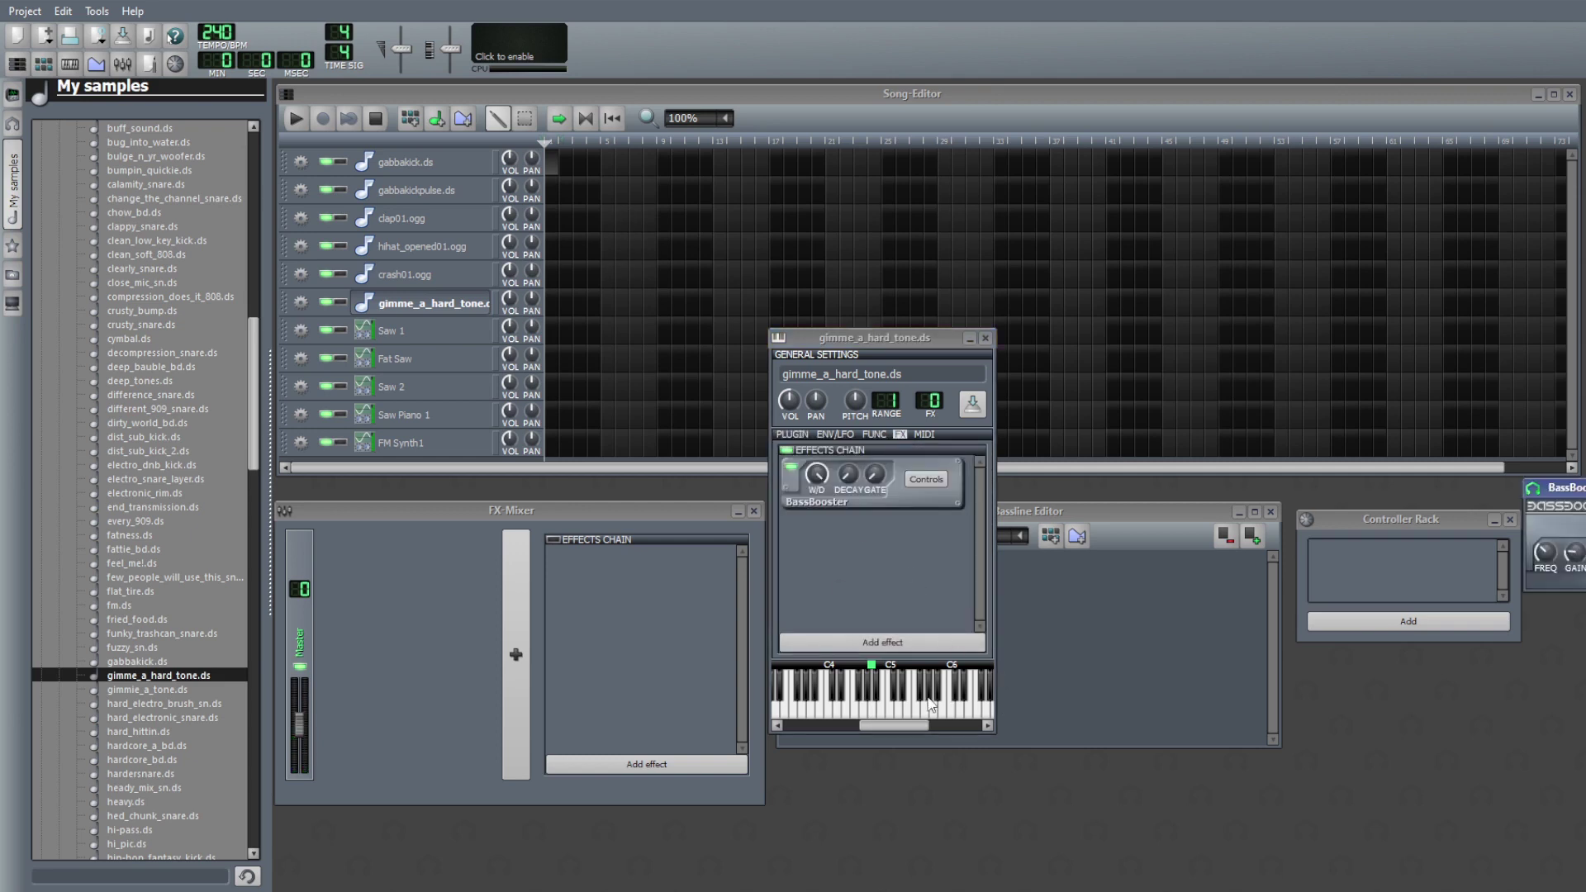
{"action": "left_click", "coordinate": [882, 712]}
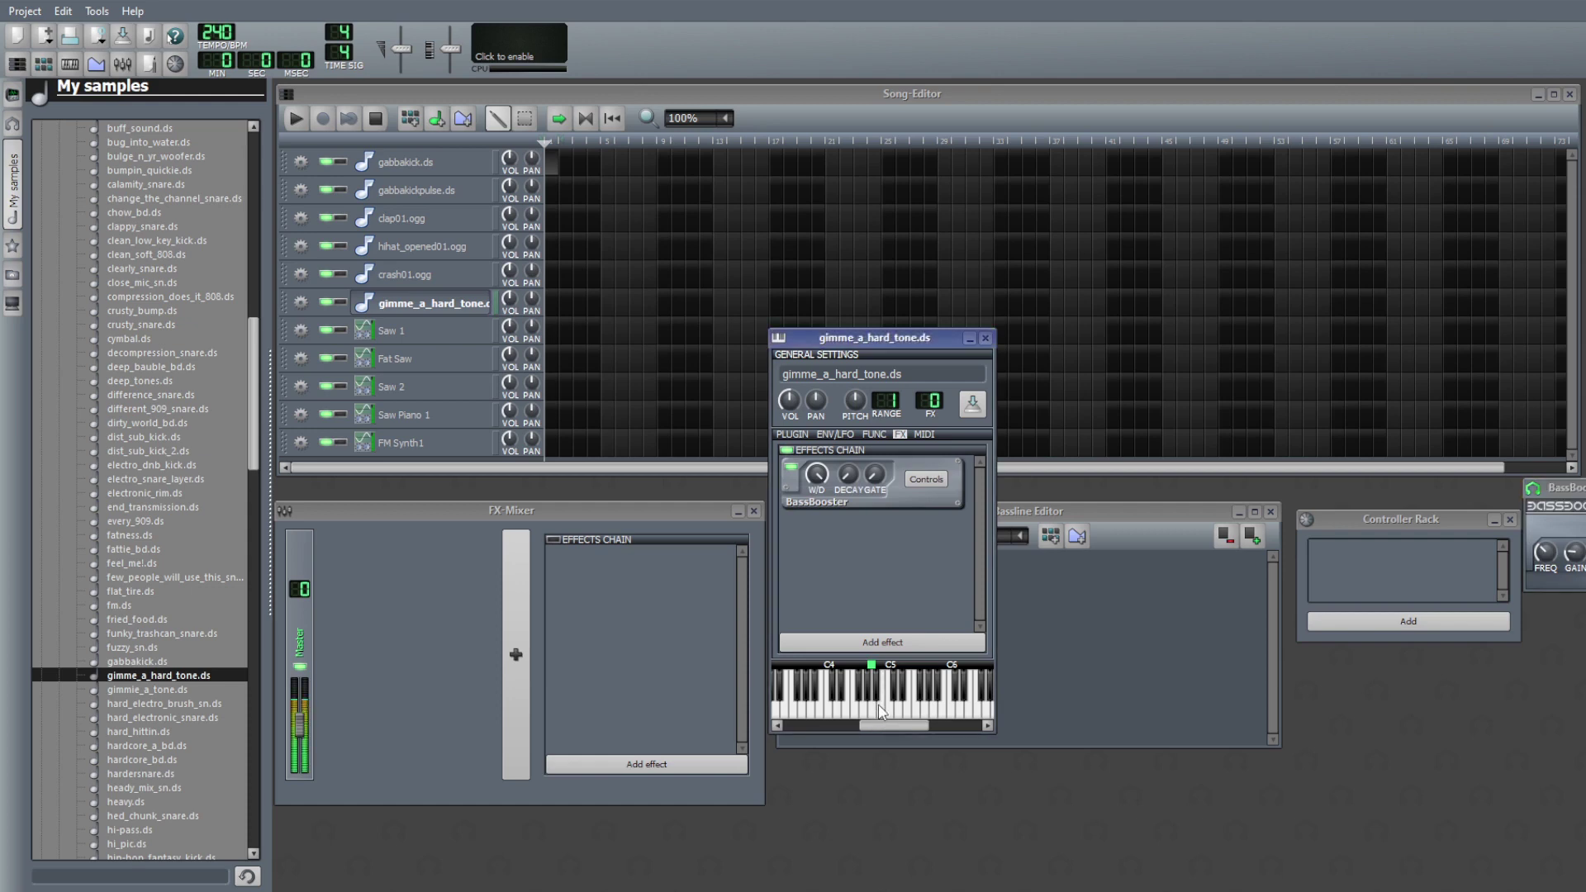
{"action": "left_click", "coordinate": [882, 712]}
{"action": "left_click", "coordinate": [882, 712]}
{"action": "left_click", "coordinate": [882, 712]}
{"action": "left_click", "coordinate": [881, 712]}
{"action": "left_click", "coordinate": [882, 712]}
{"action": "left_click", "coordinate": [867, 715]}
{"action": "left_click", "coordinate": [865, 716]}
{"action": "left_click", "coordinate": [864, 717]}
{"action": "left_click", "coordinate": [863, 718]}
{"action": "left_click", "coordinate": [862, 718]}
{"action": "left_click", "coordinate": [863, 718]}
{"action": "left_click", "coordinate": [863, 717]}
{"action": "left_click", "coordinate": [862, 718]}
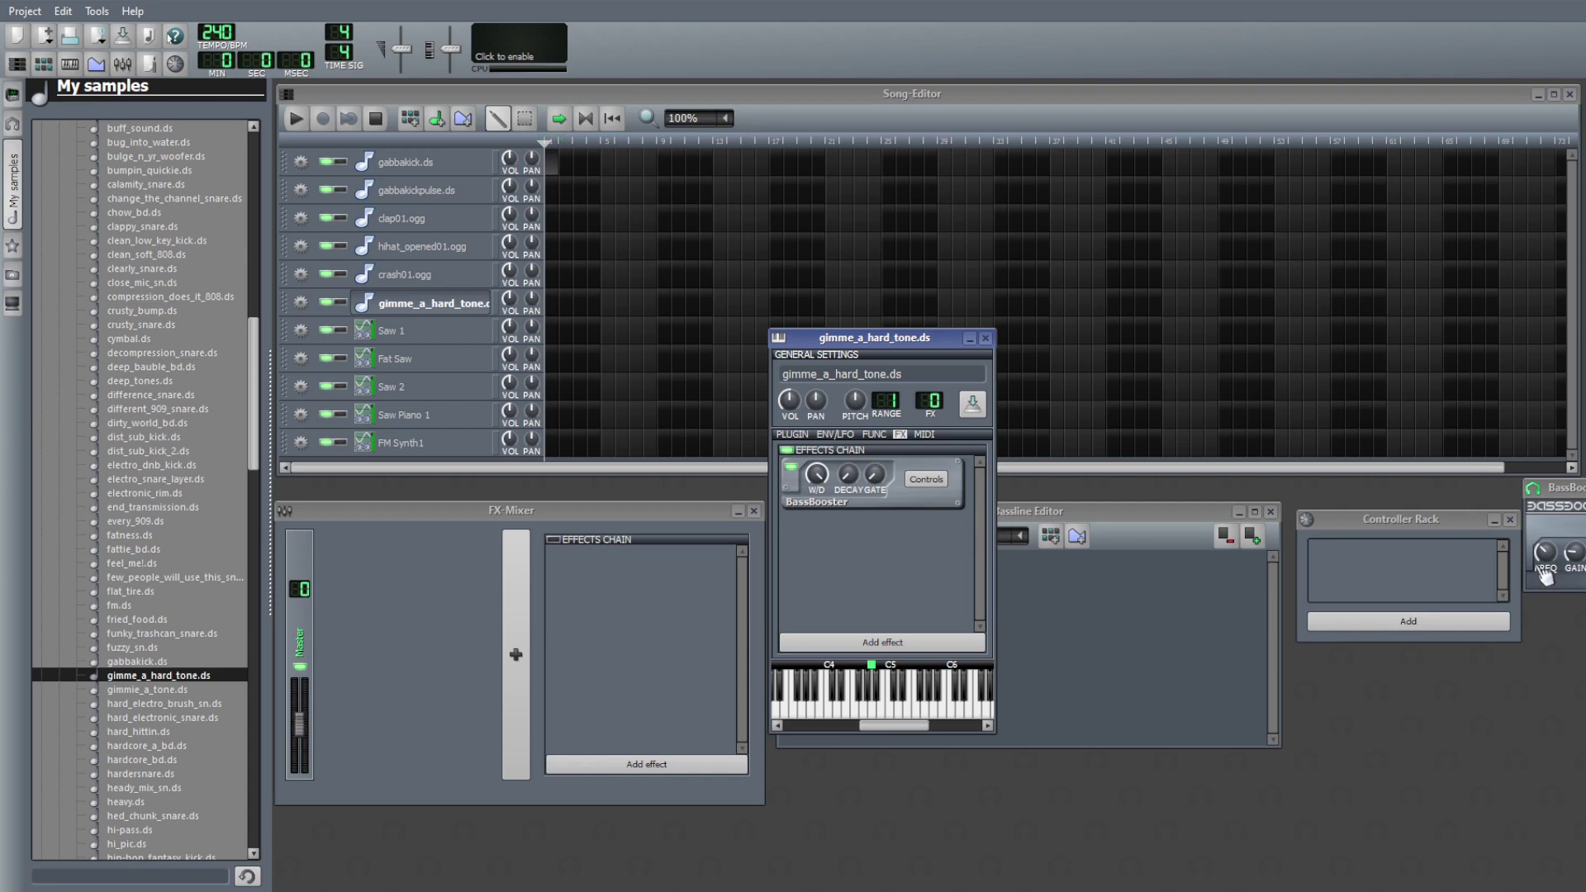
- Move the BassBooster controls below the Controller Rack, turn up the effect's frequency, and audition the hard tone with repeated notes
{"action": "left_click_drag", "start_coordinate": [1565, 487], "coordinate": [1342, 675]}
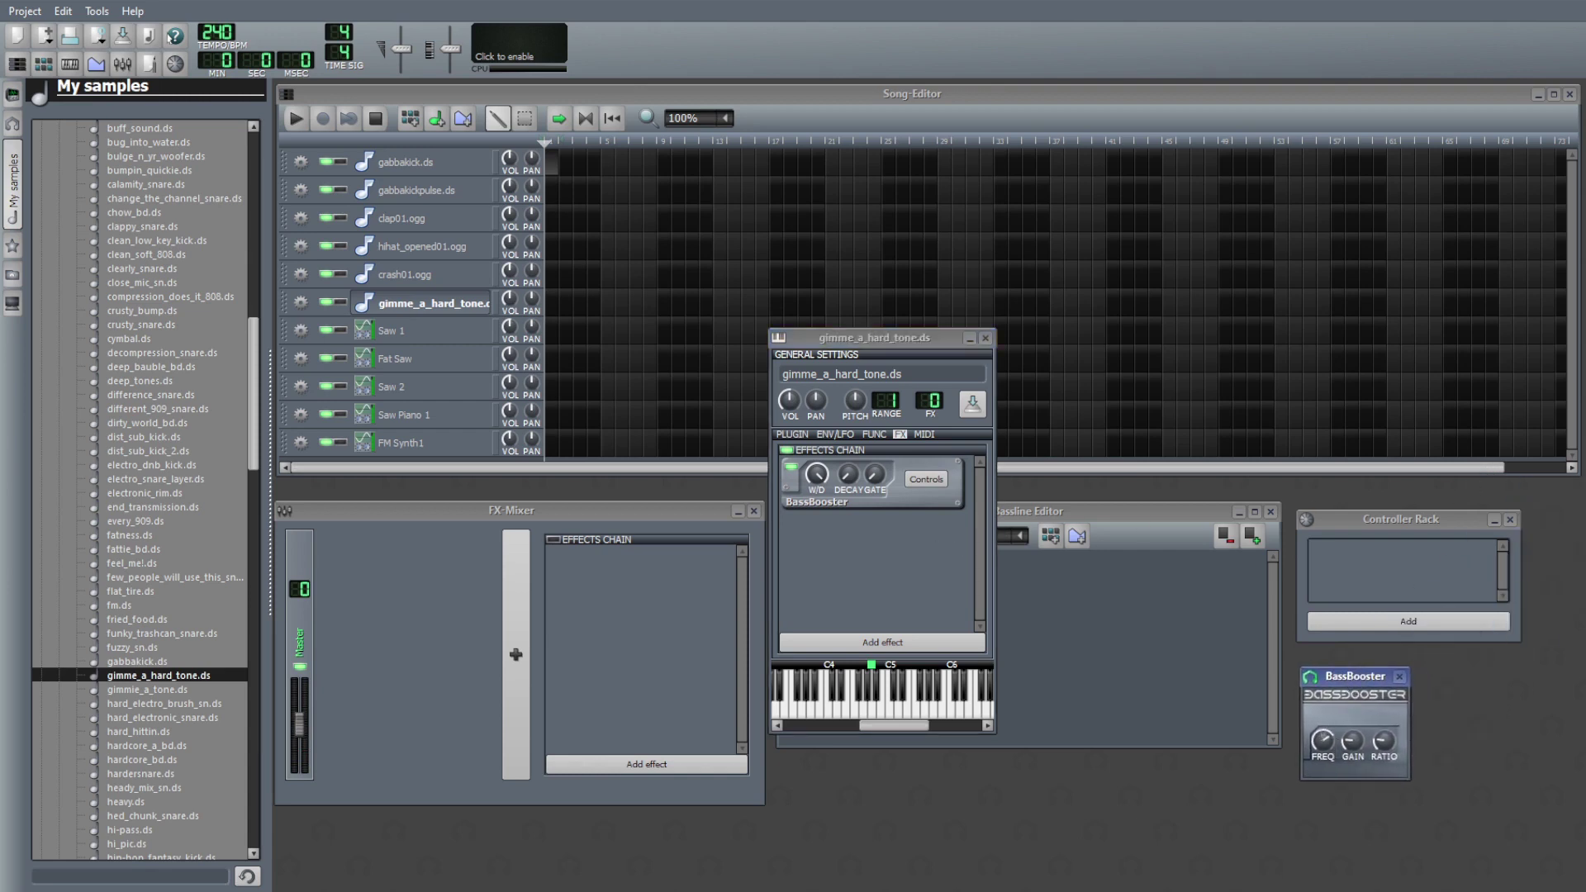
{"action": "left_click", "coordinate": [874, 712]}
{"action": "left_click", "coordinate": [873, 712]}
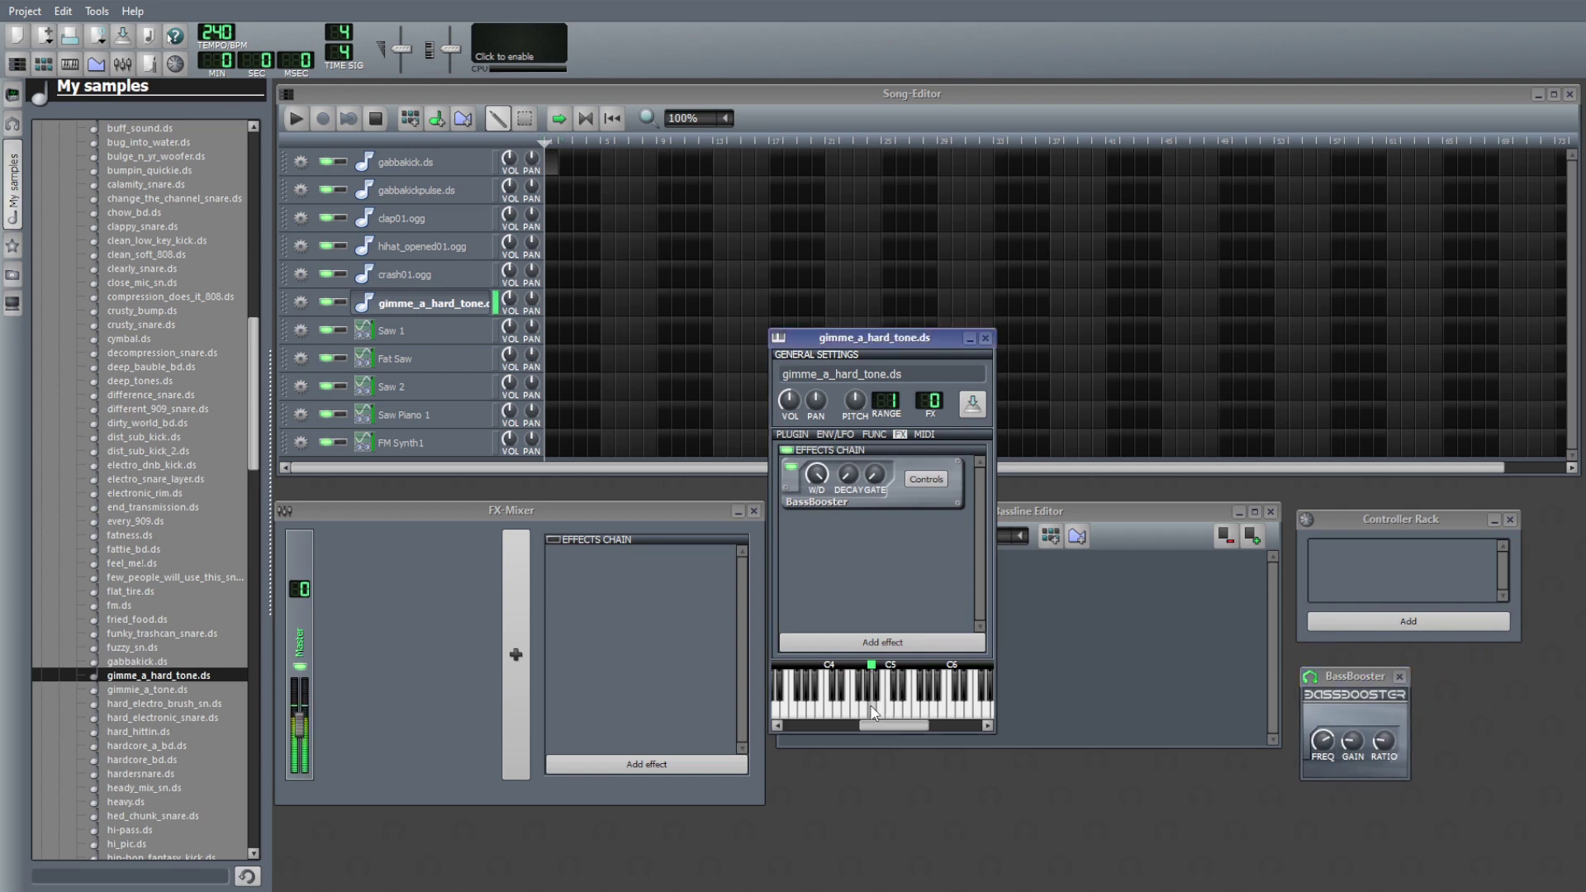
{"action": "left_click", "coordinate": [873, 712]}
{"action": "left_click", "coordinate": [873, 712]}
{"action": "left_click", "coordinate": [873, 712]}
{"action": "left_click", "coordinate": [873, 712]}
{"action": "left_click", "coordinate": [873, 712]}
{"action": "left_click", "coordinate": [873, 712]}
{"action": "left_click", "coordinate": [873, 711]}
{"action": "left_click", "coordinate": [870, 711]}
{"action": "left_click", "coordinate": [870, 710]}
{"action": "left_click", "coordinate": [870, 710]}
{"action": "left_click", "coordinate": [870, 710]}
- Try BassBooster's gain control, replay the hard tone, and close the instrument and BassBooster windows
{"action": "left_click", "coordinate": [1352, 741]}
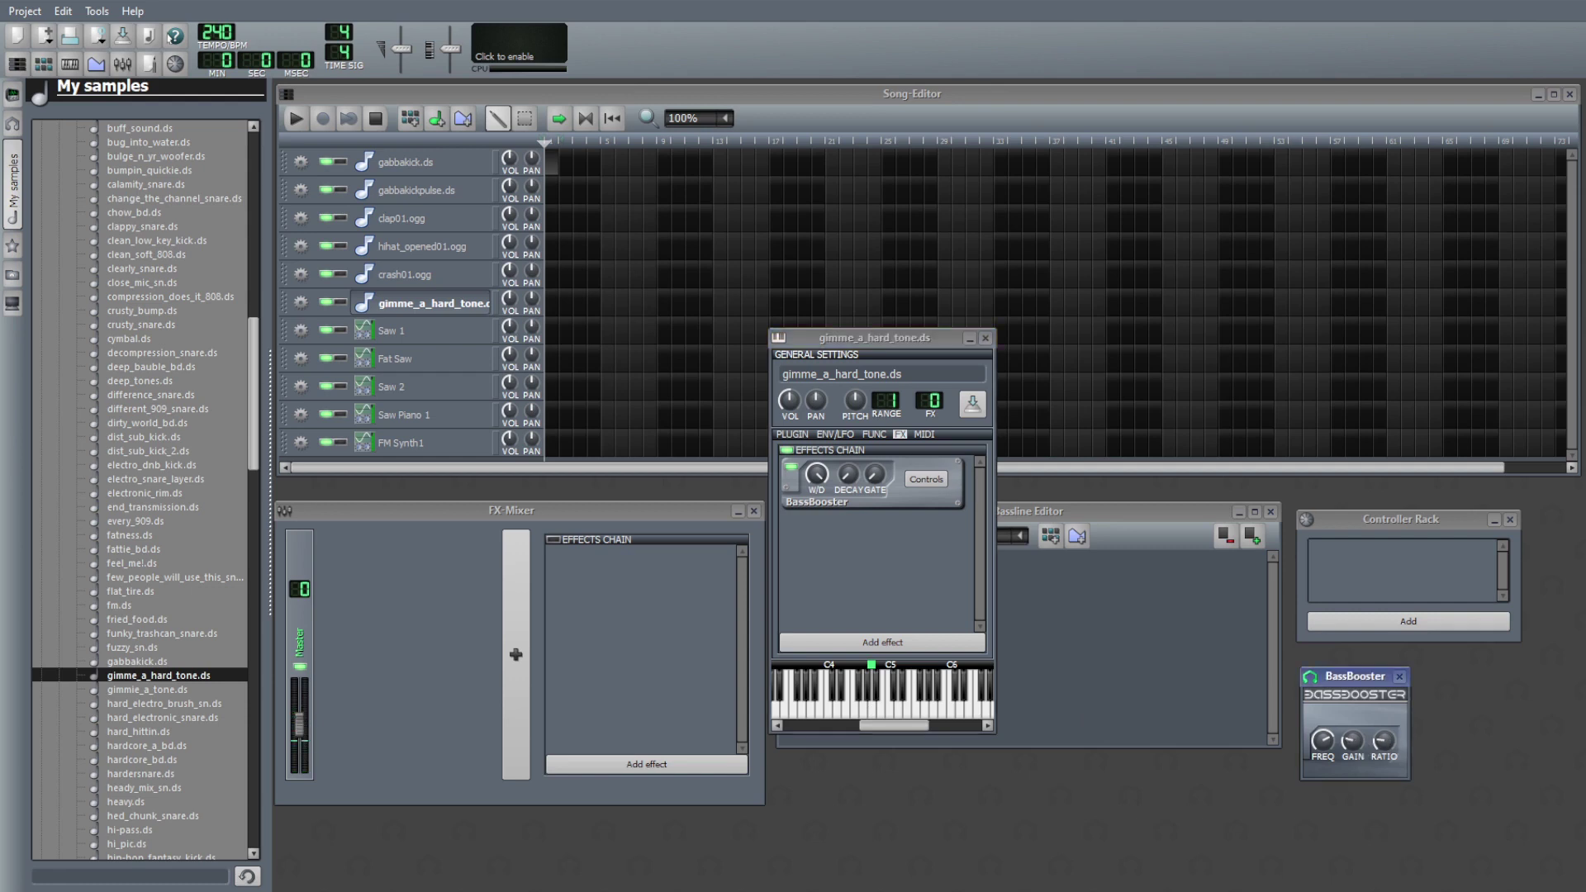
{"action": "left_click", "coordinate": [876, 716]}
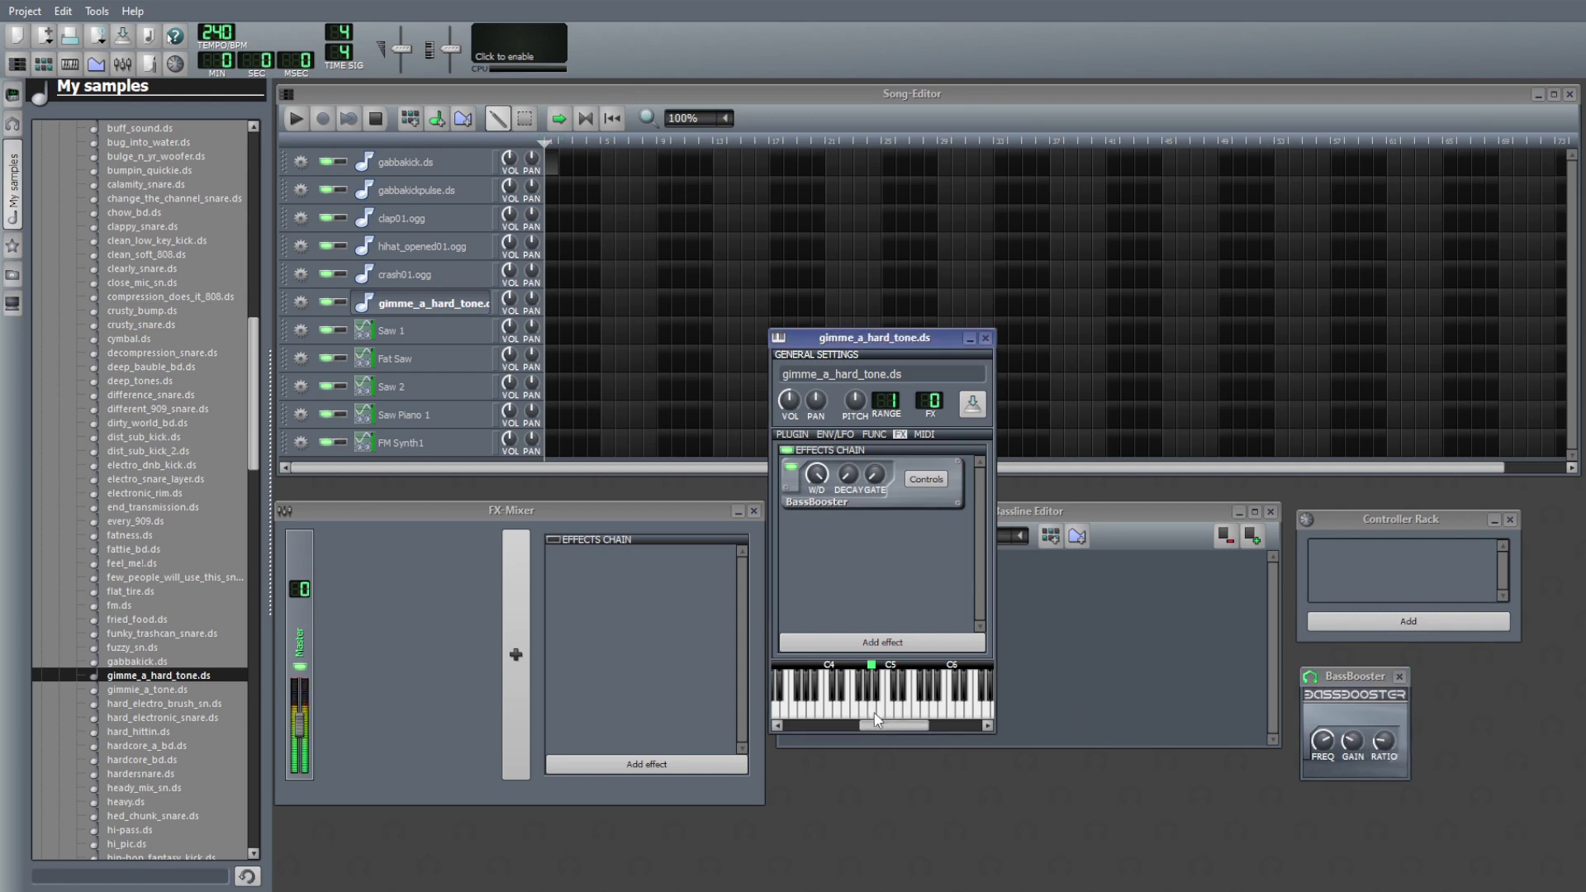
{"action": "left_click", "coordinate": [876, 716]}
{"action": "left_click", "coordinate": [876, 715]}
{"action": "left_click", "coordinate": [877, 715]}
{"action": "left_click", "coordinate": [876, 715]}
{"action": "left_click", "coordinate": [985, 338]}
{"action": "left_click", "coordinate": [1399, 676]}
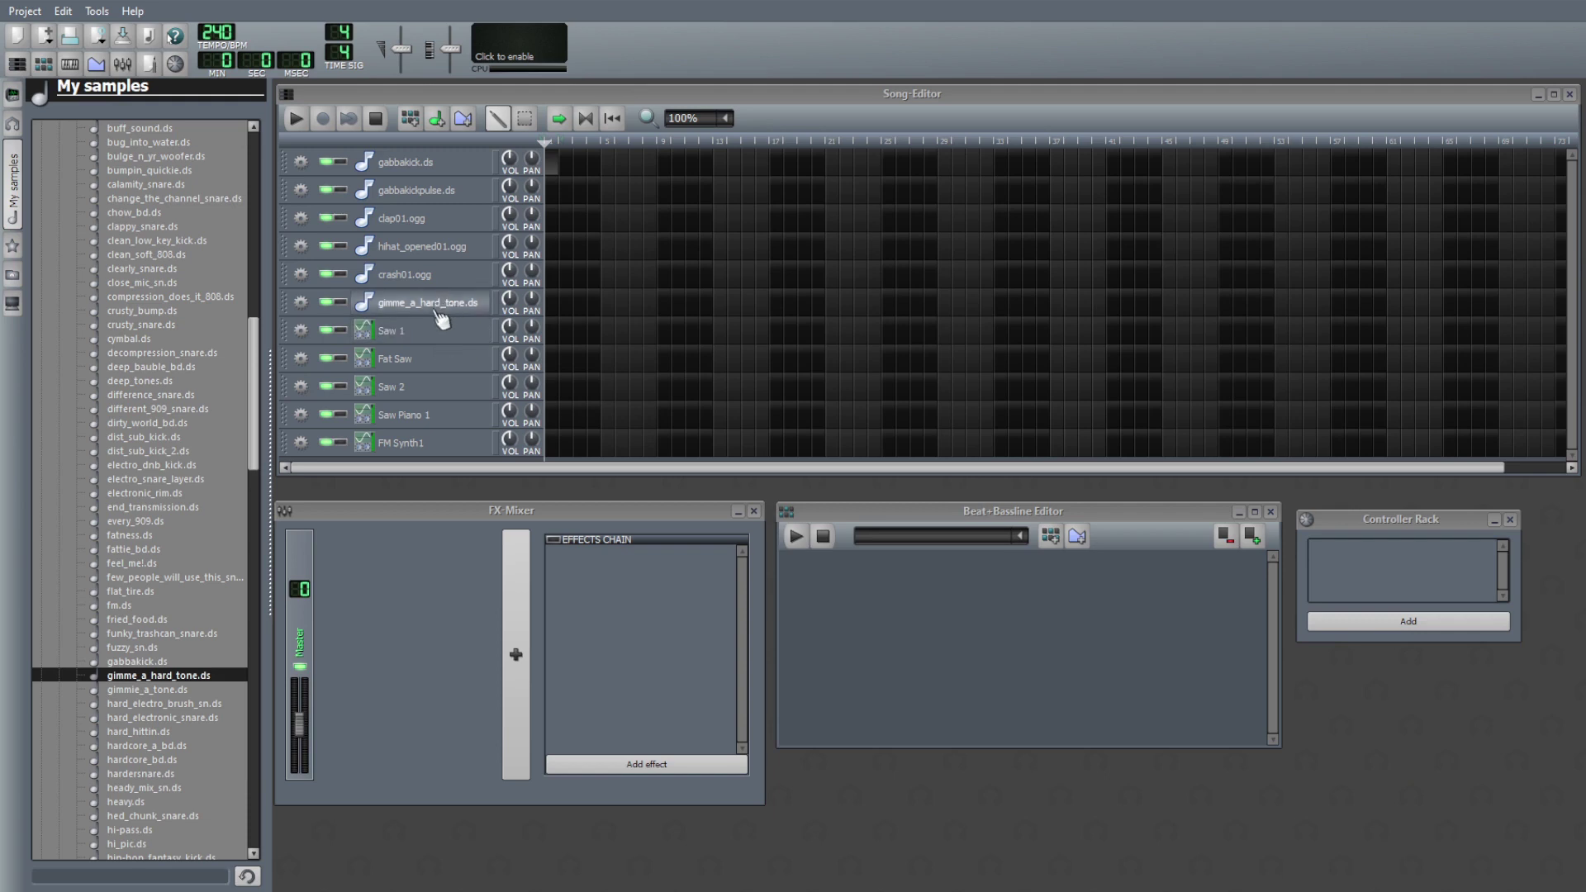
- Open the Saw 1 instrument, audition it on several different notes, and close its window
{"action": "left_click", "coordinate": [424, 340]}
{"action": "left_click", "coordinate": [880, 712]}
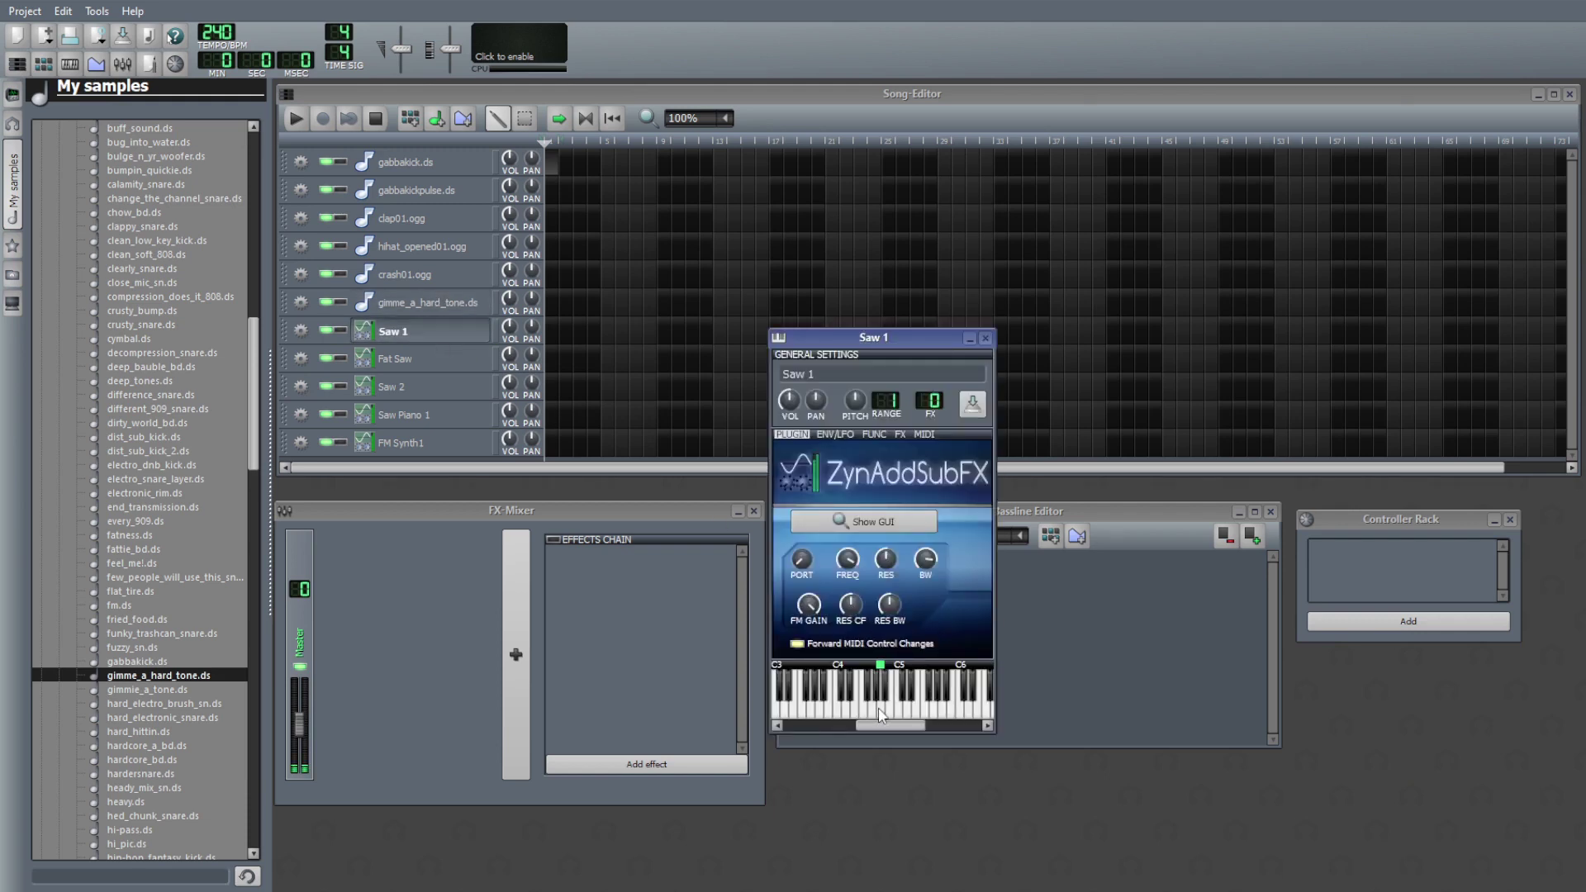
{"action": "left_click", "coordinate": [881, 712]}
{"action": "left_click", "coordinate": [880, 712]}
{"action": "left_click", "coordinate": [876, 707]}
{"action": "left_click", "coordinate": [876, 707]}
{"action": "left_click", "coordinate": [875, 707]}
{"action": "left_click", "coordinate": [910, 706]}
{"action": "left_click", "coordinate": [884, 715]}
{"action": "left_click", "coordinate": [890, 715]}
{"action": "left_click", "coordinate": [890, 715]}
{"action": "left_click", "coordinate": [890, 715]}
{"action": "left_click", "coordinate": [987, 338]}
- Open the Fat Saw instrument, audition it with a few notes, and close its window
{"action": "left_click", "coordinate": [435, 359]}
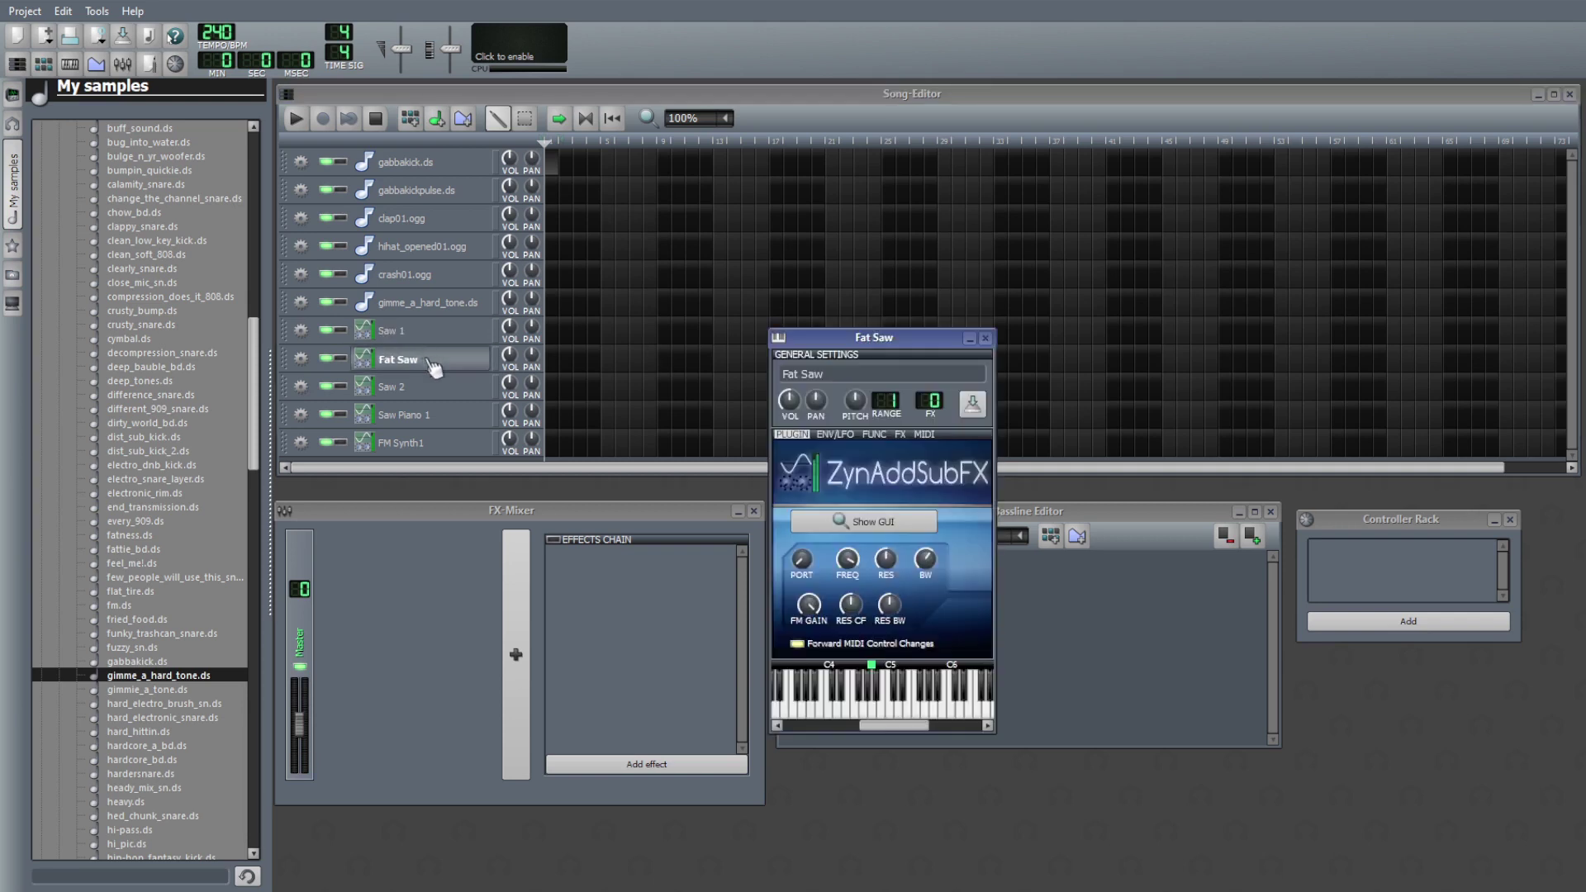
{"action": "left_click", "coordinate": [890, 710]}
{"action": "left_click", "coordinate": [890, 707]}
{"action": "left_click", "coordinate": [890, 705]}
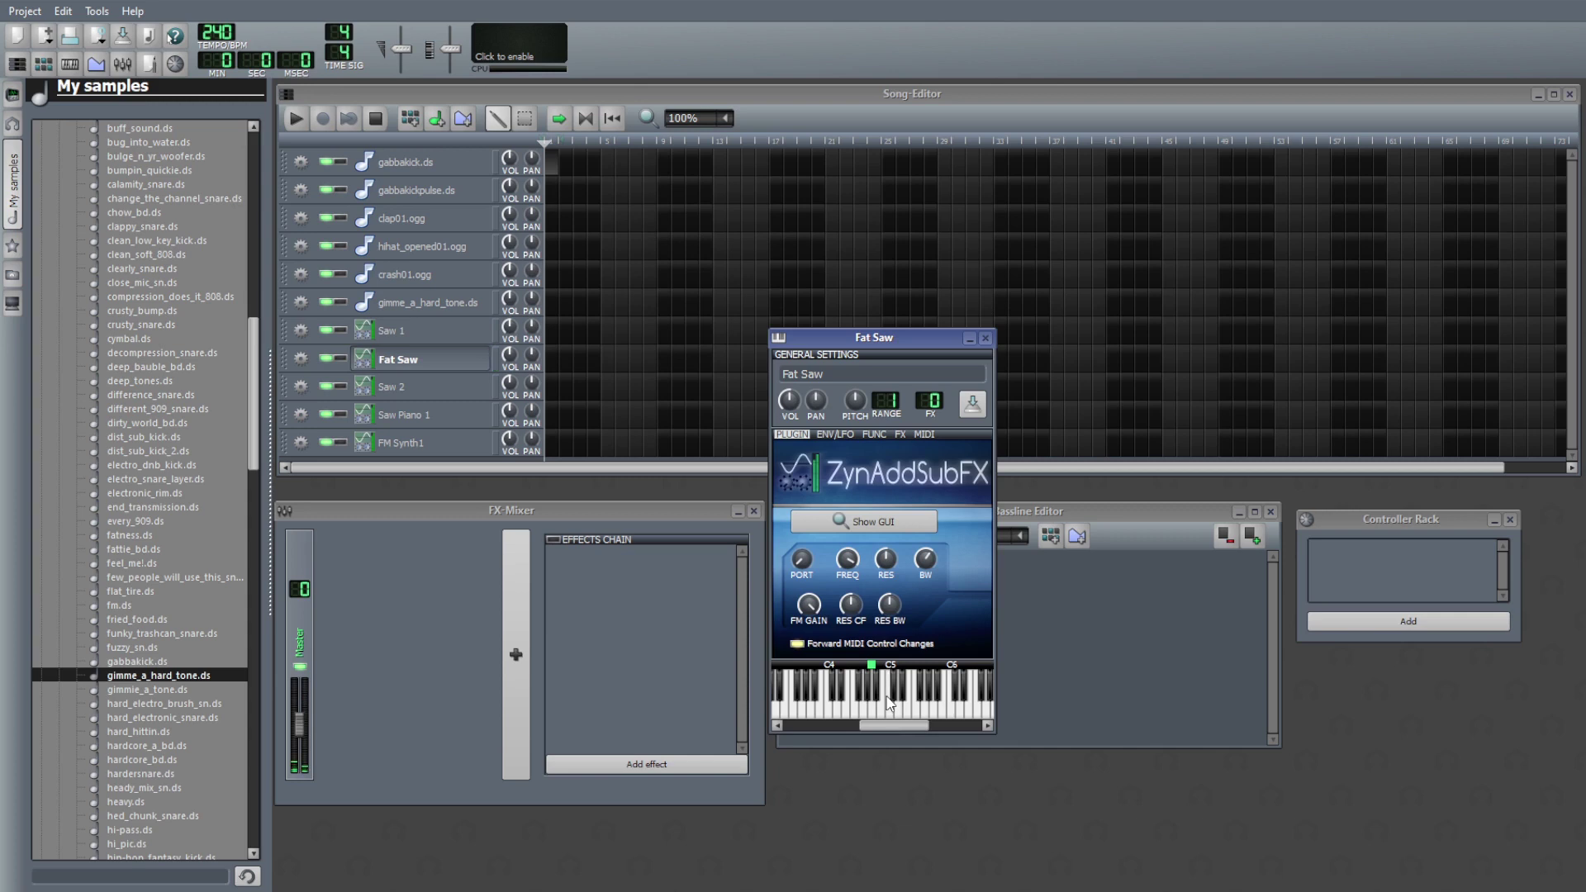
{"action": "left_click", "coordinate": [985, 338]}
- Open the Saw 2 instrument, audition it on a lower and a higher note, and close its window
{"action": "left_click", "coordinate": [384, 388]}
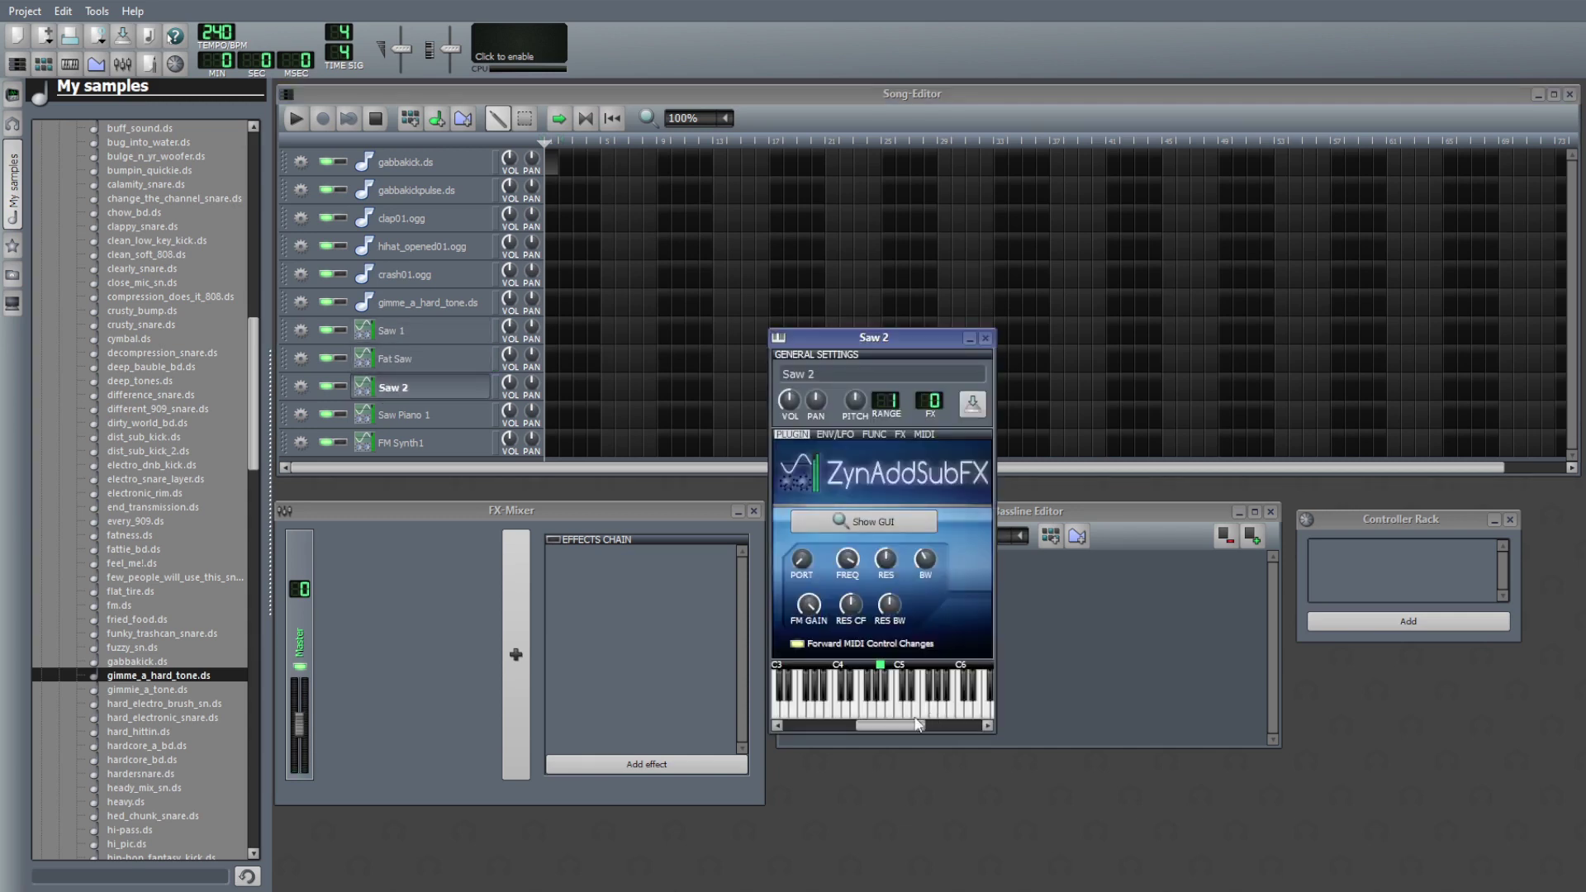
{"action": "left_click", "coordinate": [866, 711]}
{"action": "left_click", "coordinate": [865, 710]}
{"action": "left_click", "coordinate": [865, 711]}
{"action": "left_click", "coordinate": [864, 708]}
{"action": "left_click", "coordinate": [863, 709]}
{"action": "left_click", "coordinate": [894, 715]}
{"action": "left_click", "coordinate": [894, 716]}
{"action": "left_click", "coordinate": [894, 716]}
{"action": "left_click", "coordinate": [893, 709]}
{"action": "left_click", "coordinate": [985, 338]}
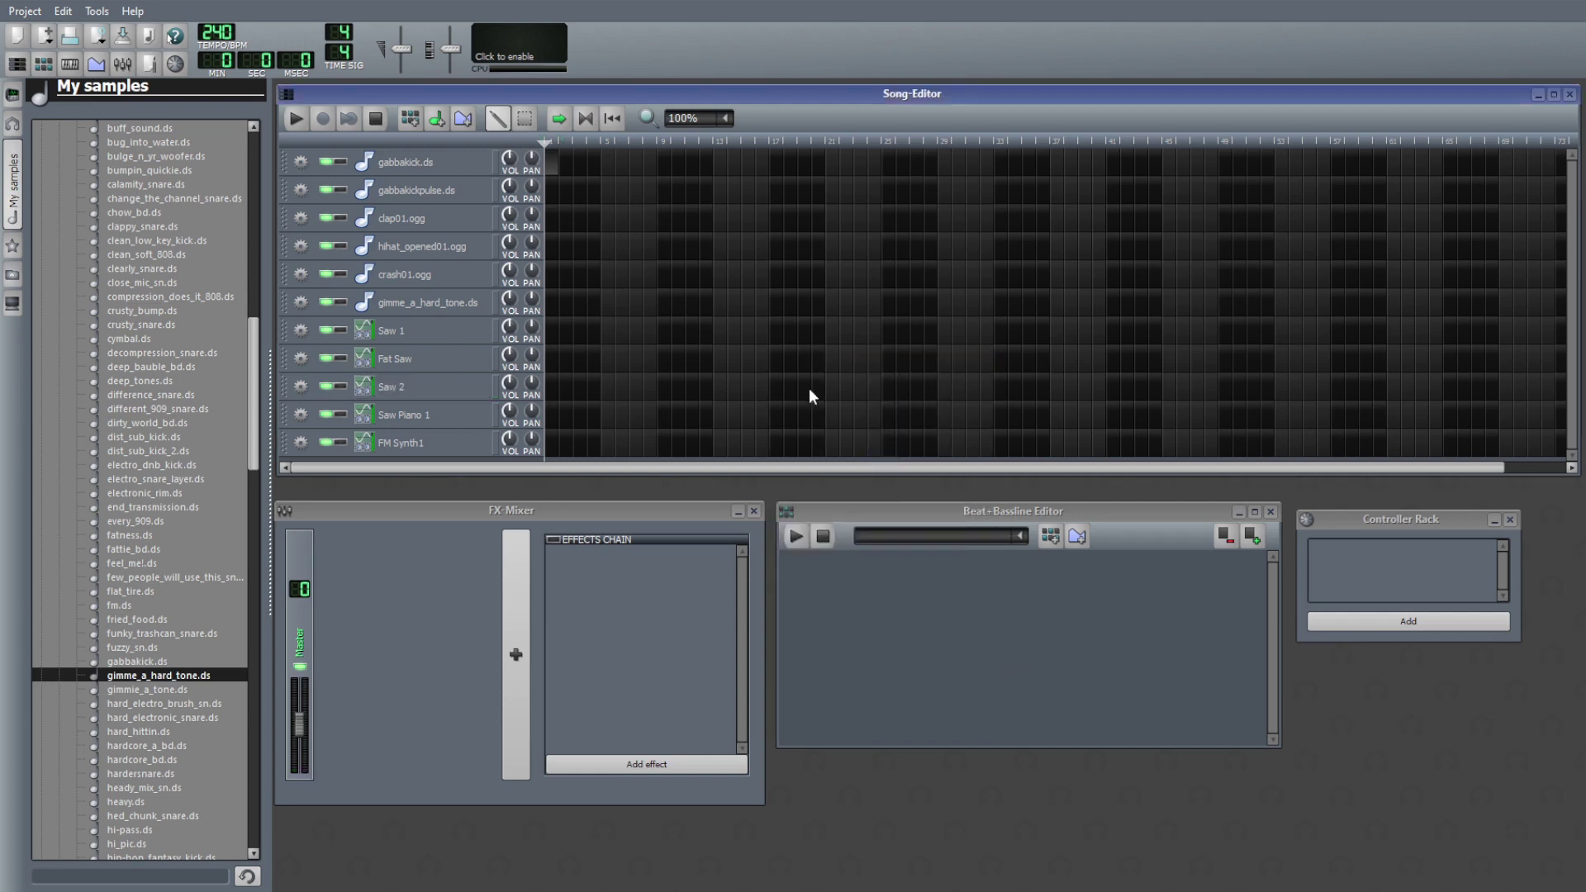
- Audition the Saw Piano 1 instrument on several notes, check its effects chain, and close its window
{"action": "left_click", "coordinate": [405, 415]}
{"action": "left_click", "coordinate": [881, 709]}
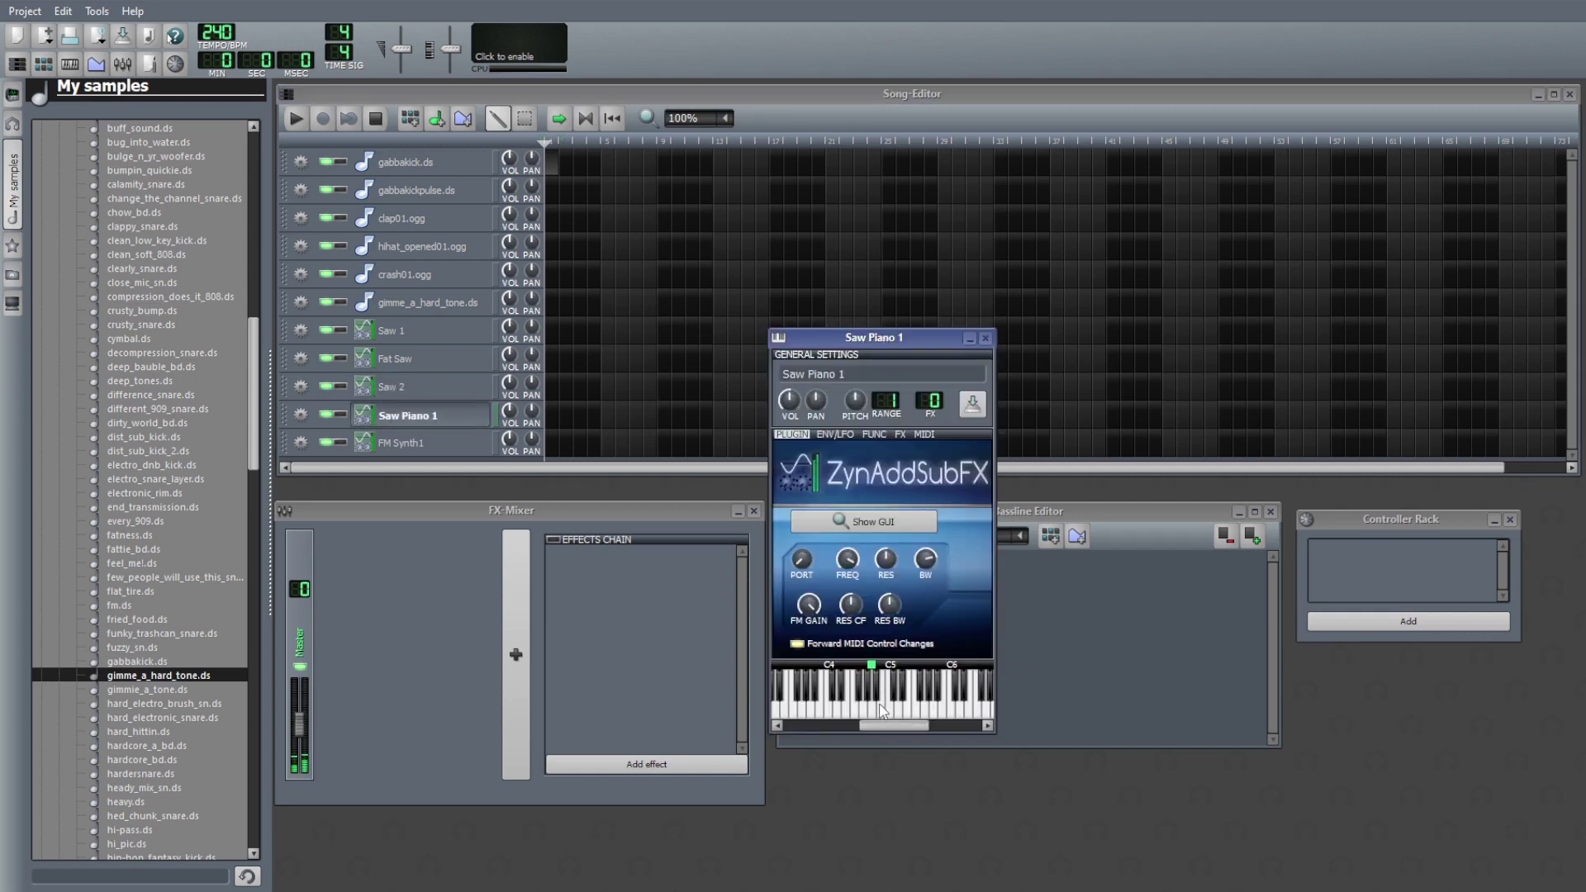
{"action": "left_click", "coordinate": [881, 710]}
{"action": "left_click", "coordinate": [884, 710]}
{"action": "left_click", "coordinate": [900, 434]}
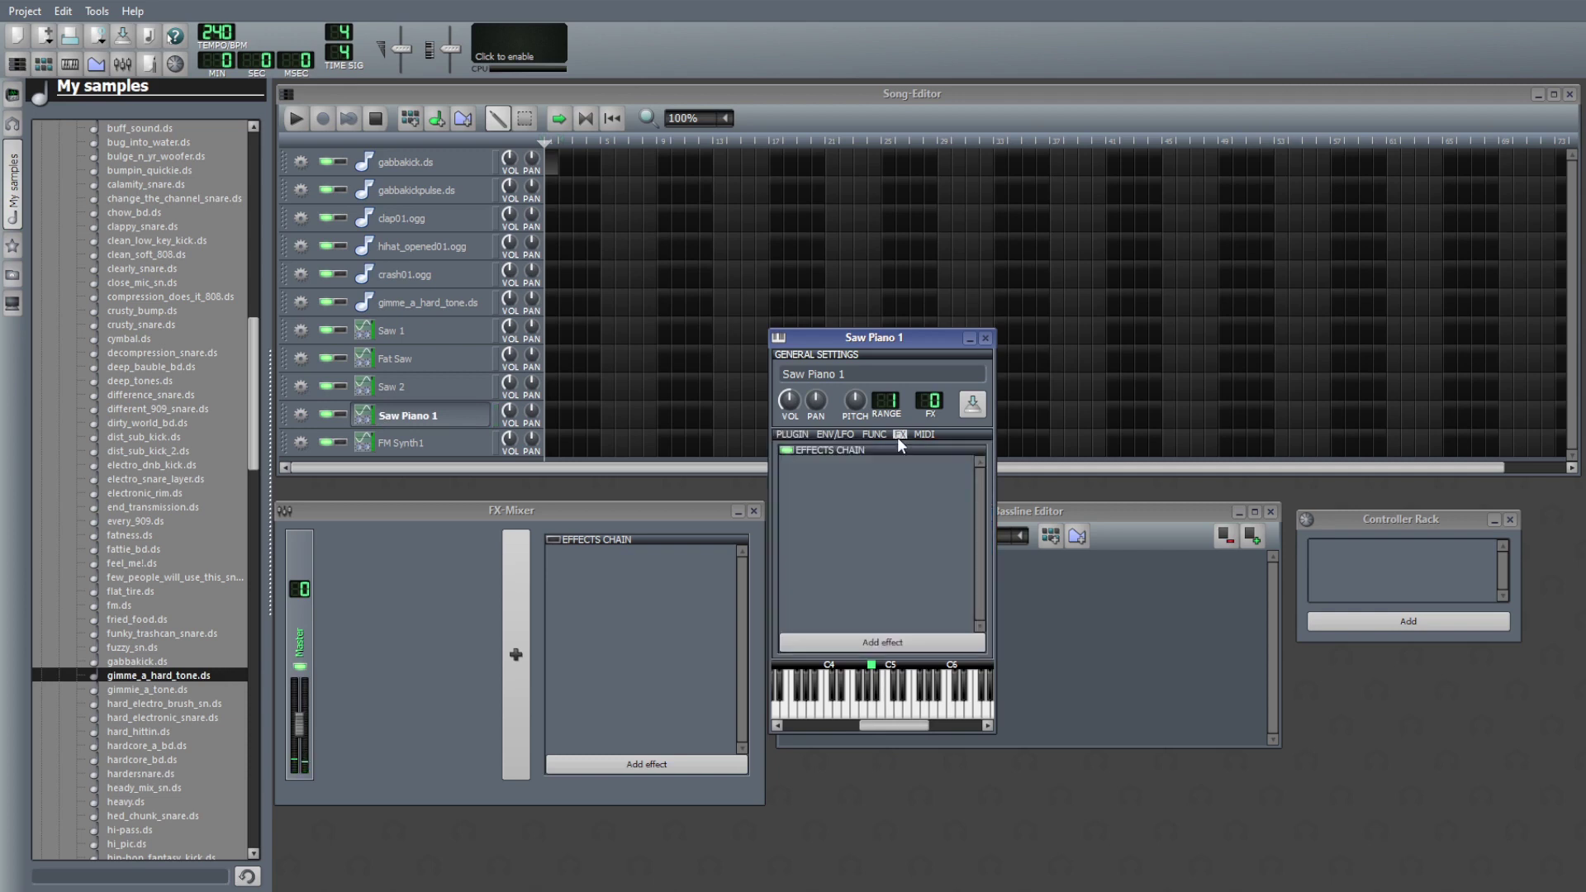
{"action": "left_click", "coordinate": [793, 434]}
{"action": "left_click", "coordinate": [883, 709]}
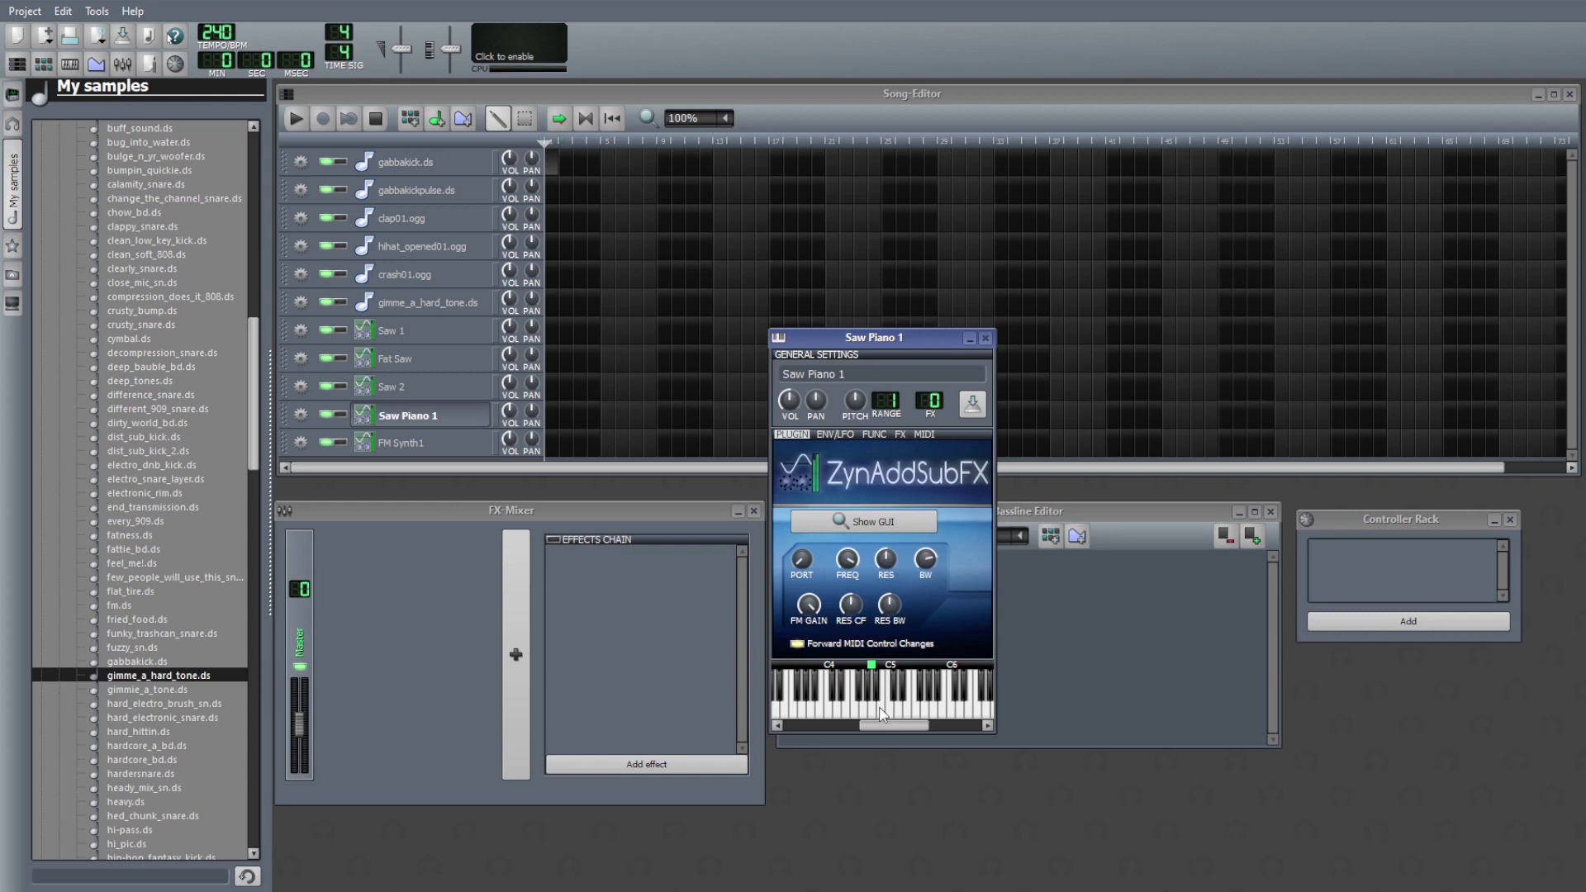
{"action": "left_click", "coordinate": [855, 720]}
{"action": "left_click", "coordinate": [880, 707]}
{"action": "left_click", "coordinate": [862, 721]}
{"action": "left_click", "coordinate": [985, 338]}
- Review the Saw 2, Fat Saw and FM Synth1 instruments again in turn, and reopen gimme_a_hard_tone.ds
{"action": "left_click", "coordinate": [393, 387]}
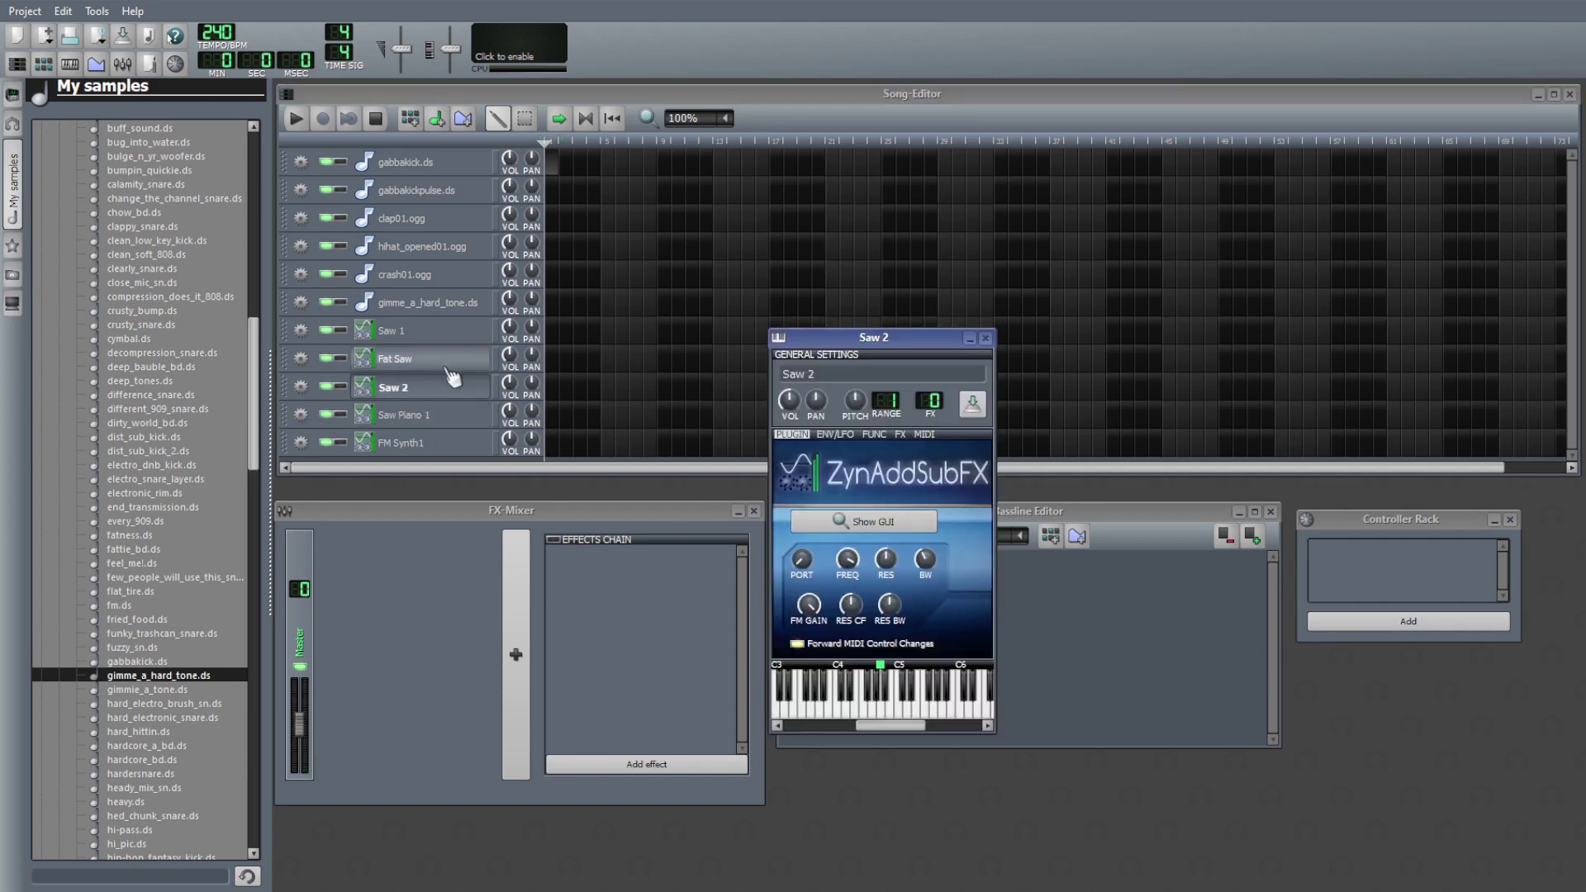
{"action": "left_click", "coordinate": [985, 339]}
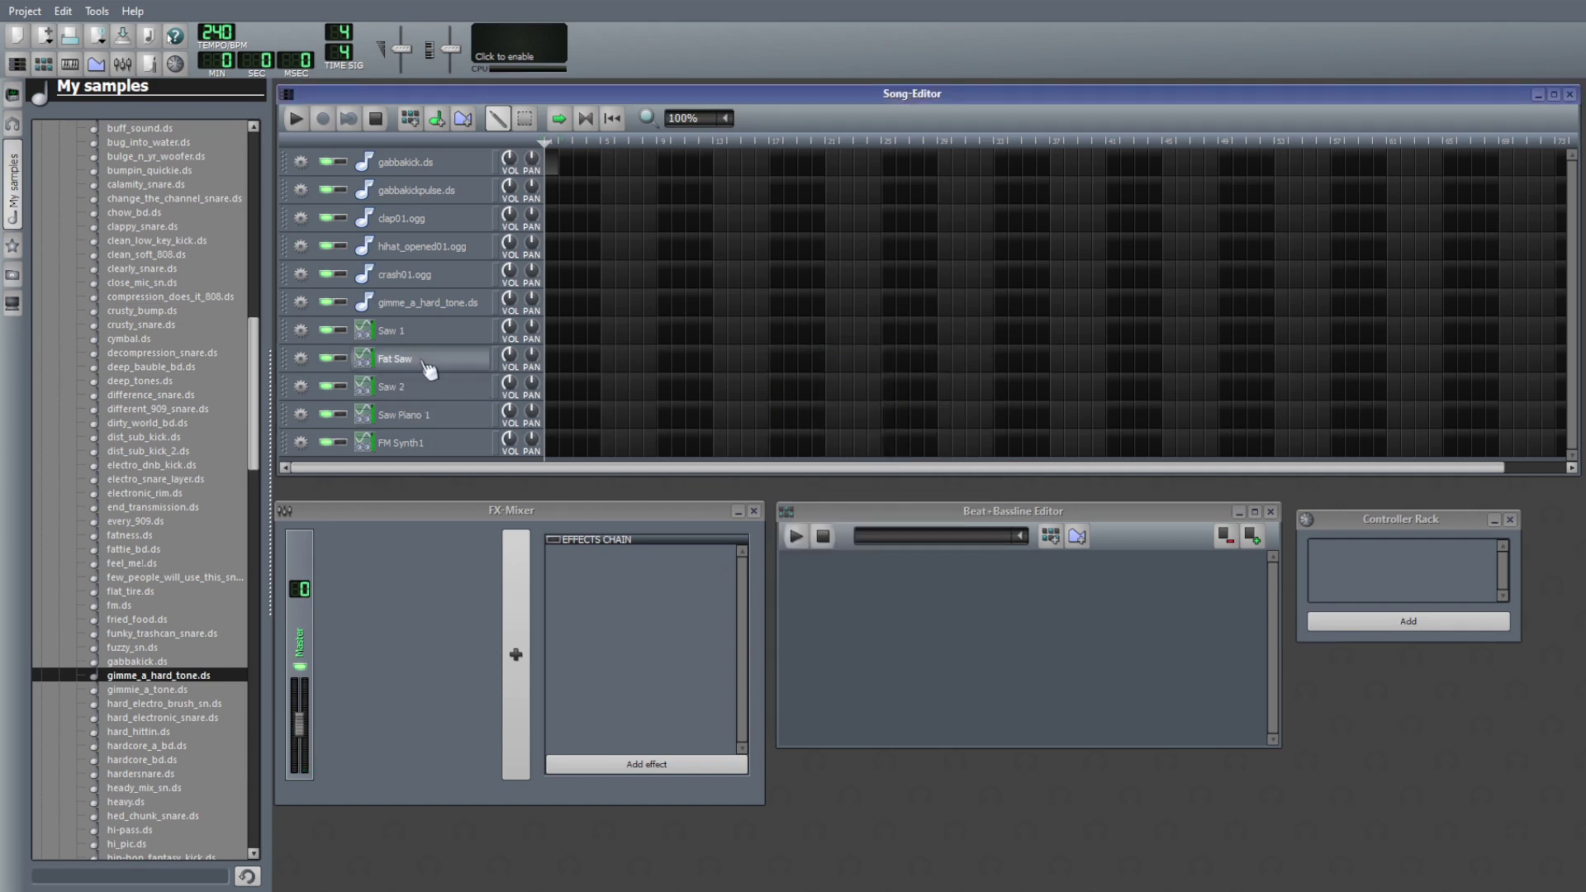
{"action": "left_click", "coordinate": [396, 360]}
{"action": "left_click", "coordinate": [985, 338]}
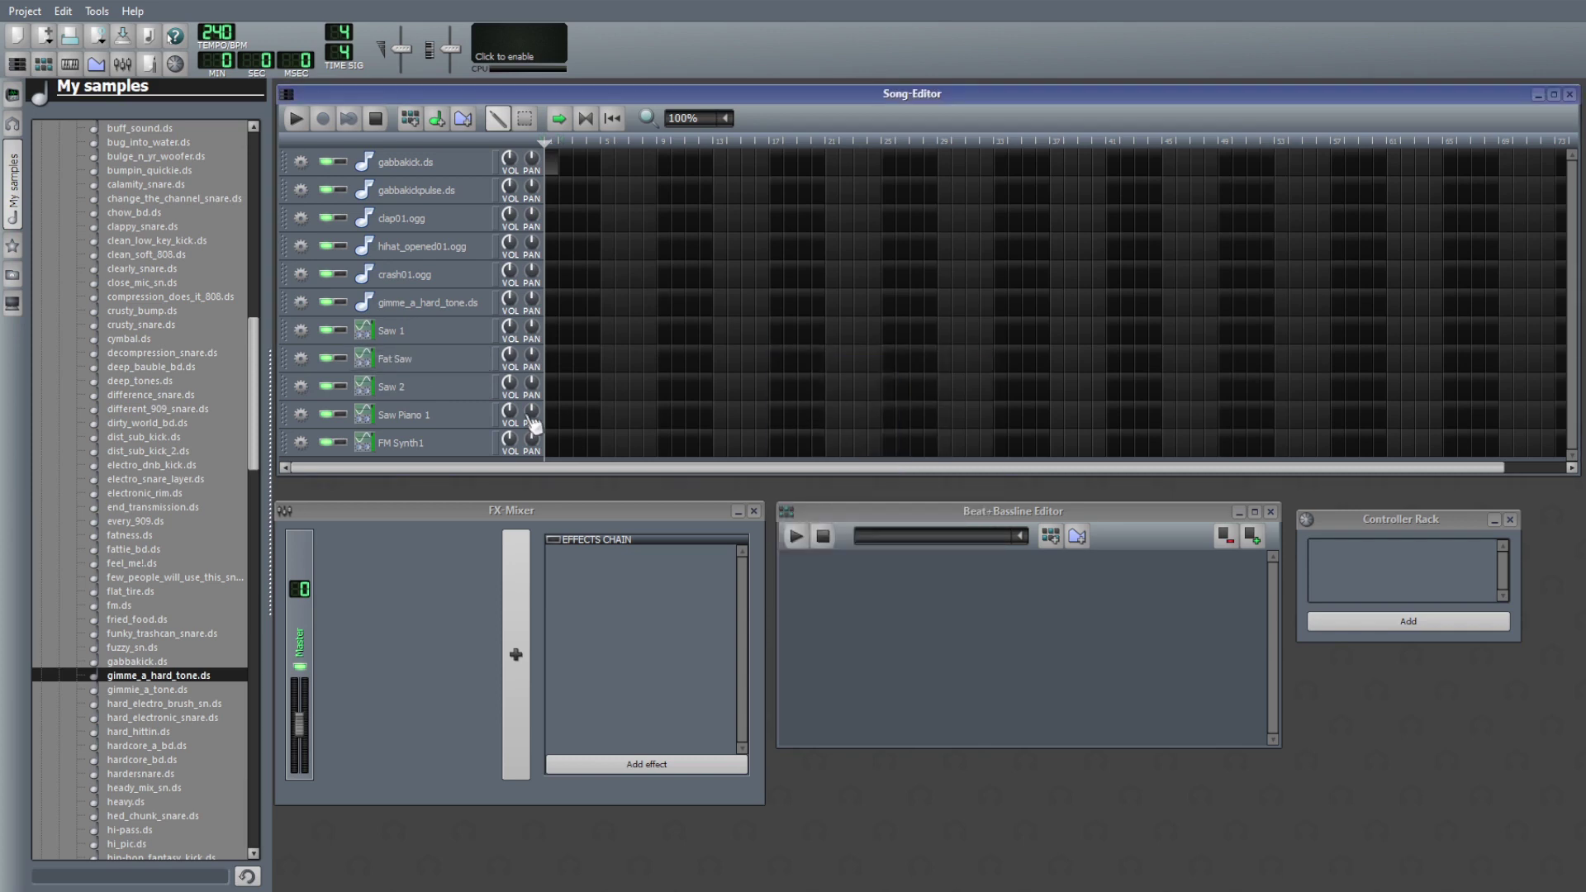
{"action": "left_click", "coordinate": [404, 443]}
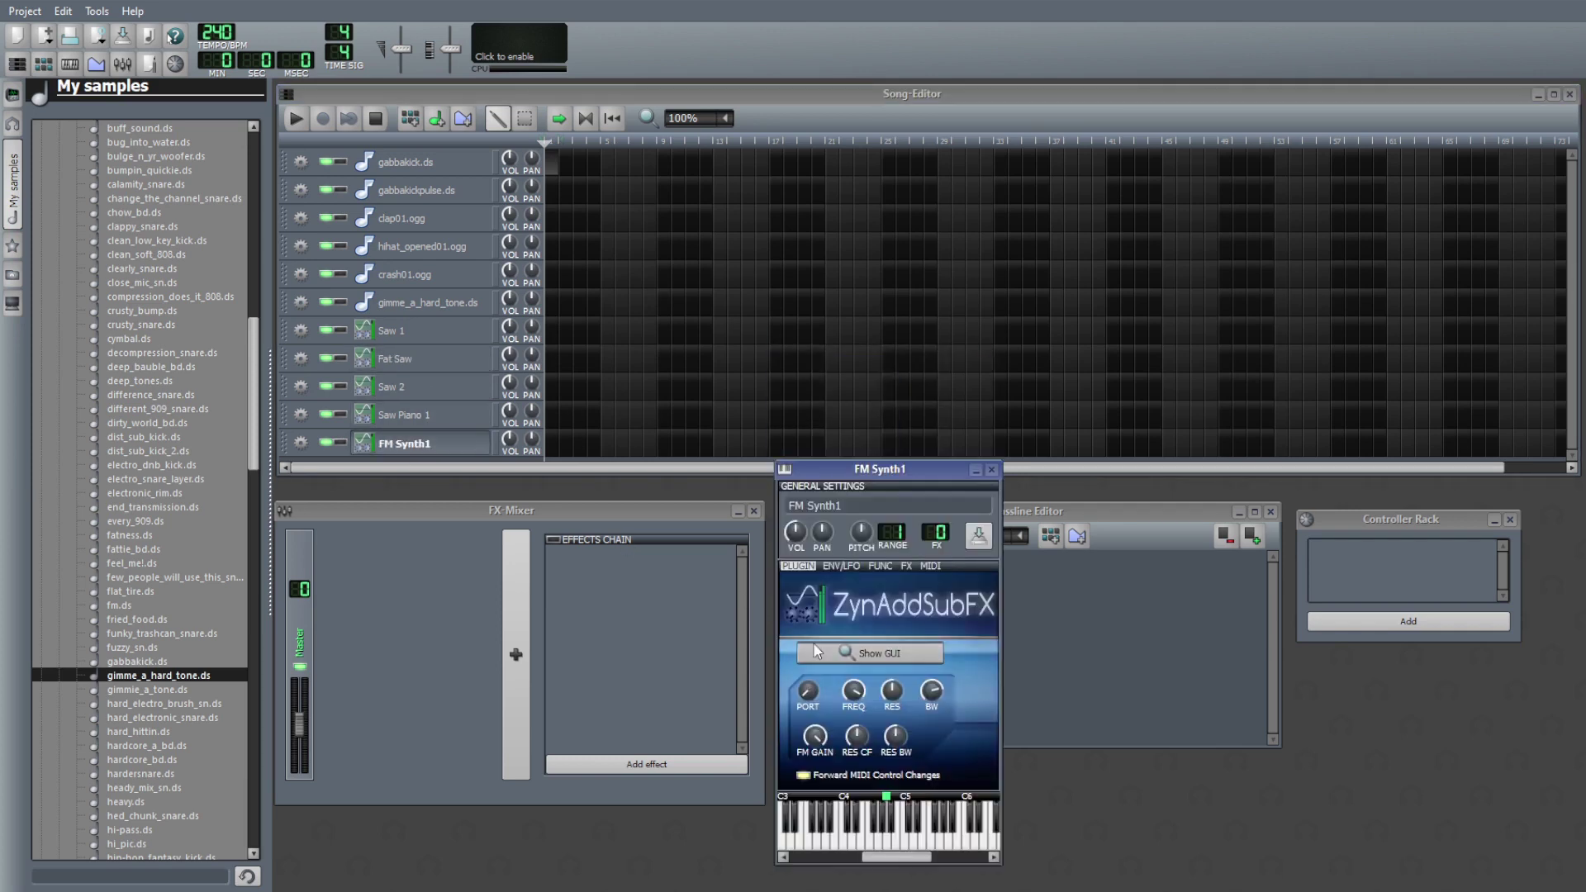
{"action": "left_click", "coordinate": [991, 469]}
{"action": "left_click", "coordinate": [426, 303]}
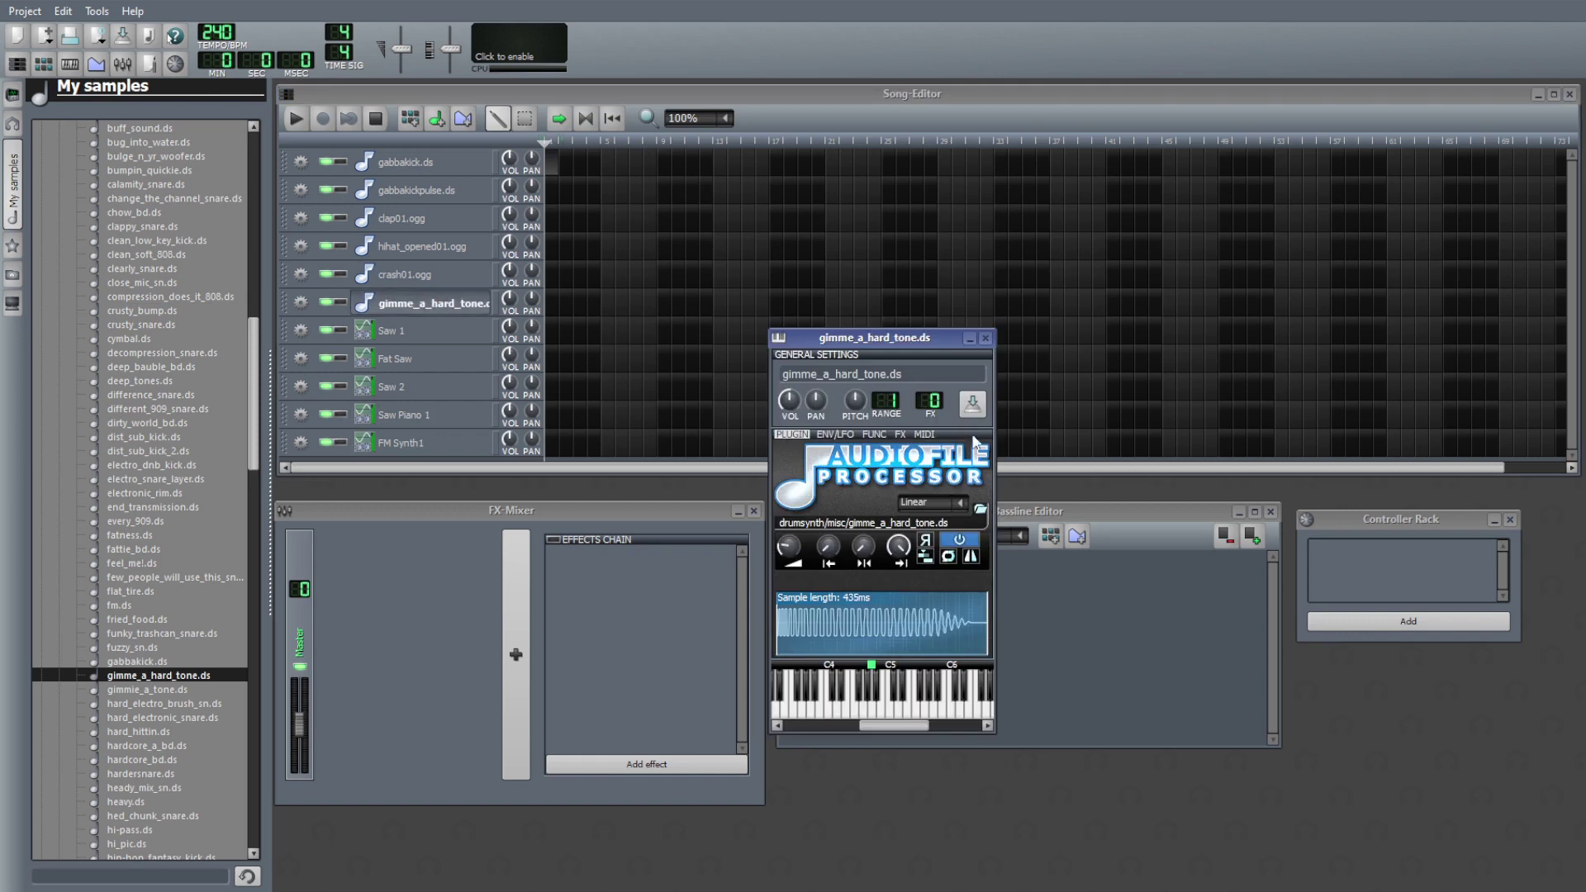
- Close the gimme_a_hard_tone.ds window, then open the Saw 1 instrument for a brief review and close it
{"action": "left_click", "coordinate": [988, 339]}
{"action": "left_click", "coordinate": [393, 330]}
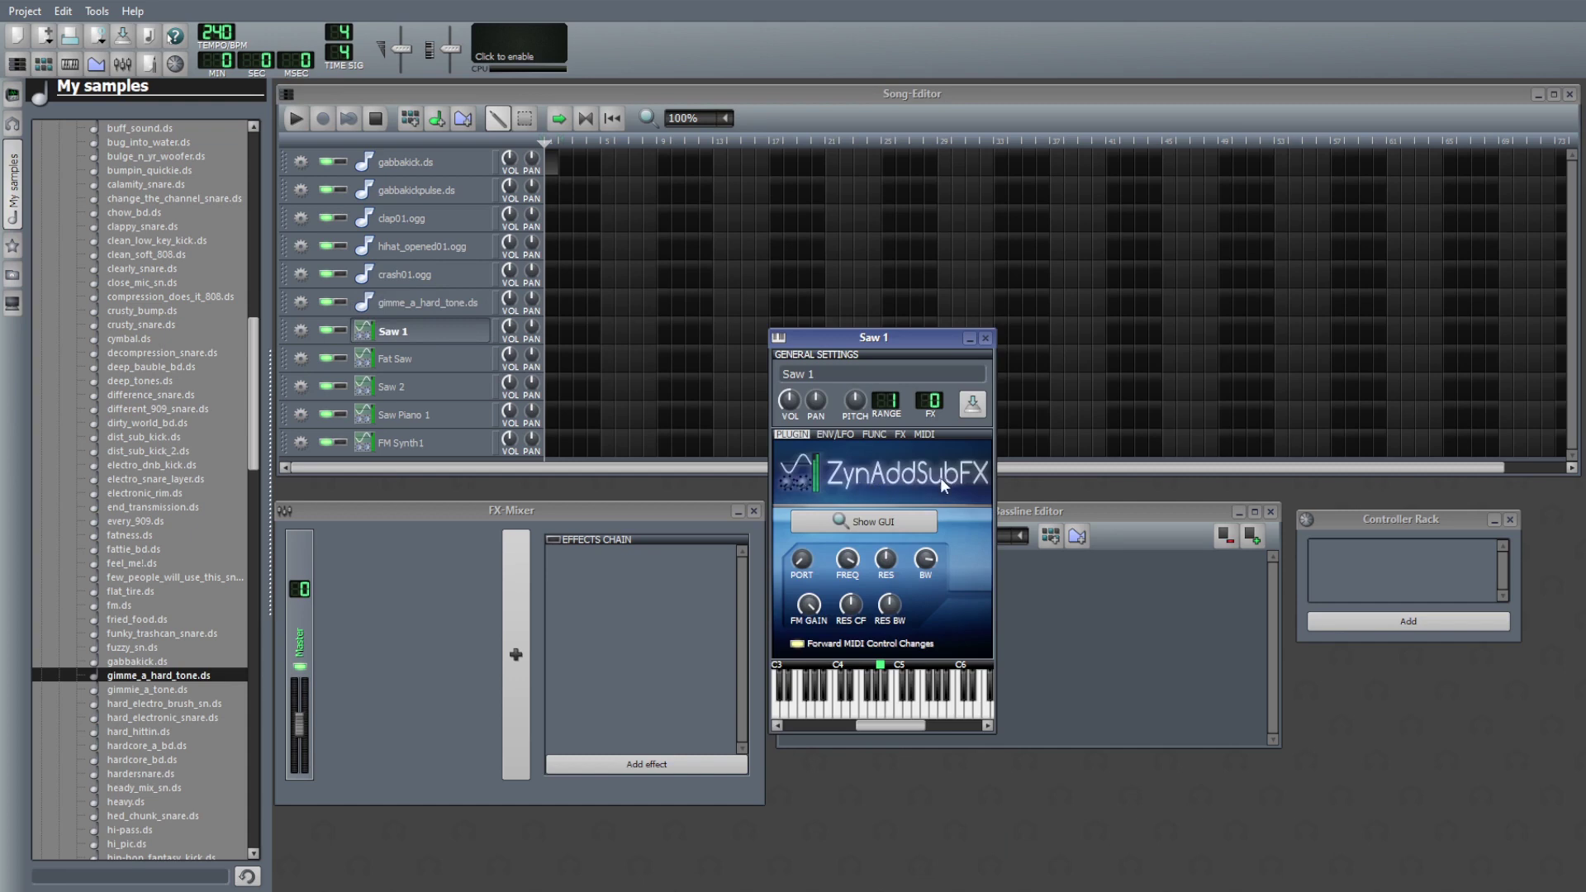
{"action": "left_click", "coordinate": [986, 339]}
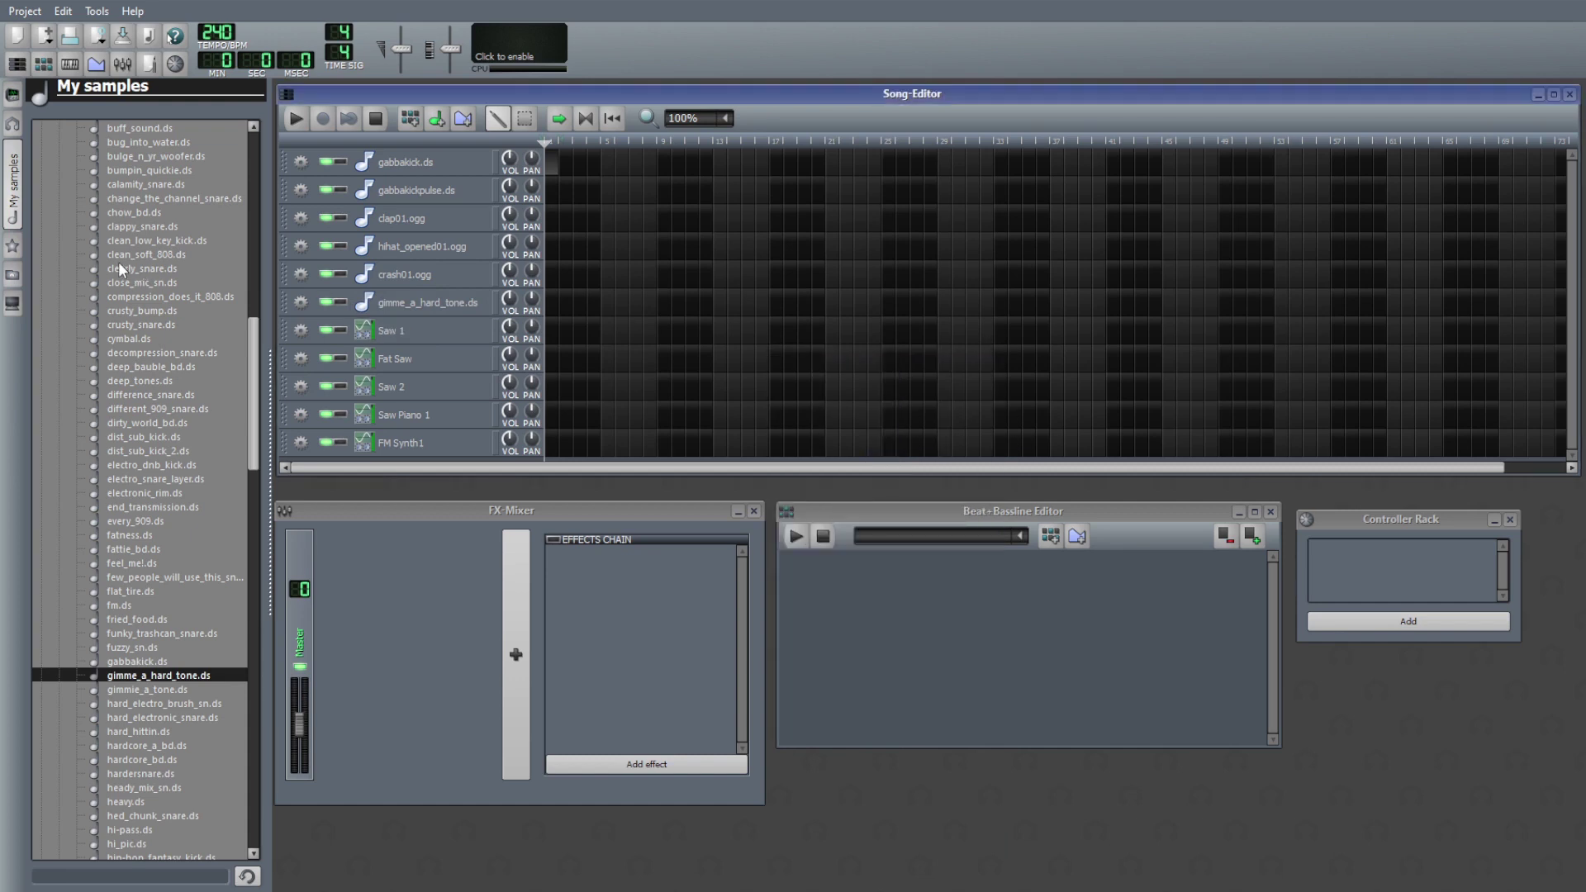
- Browse the ZynAddSubFX preset folders, return to the sample library, and collapse the drumsynth misc folder
{"action": "left_click", "coordinate": [12, 246]}
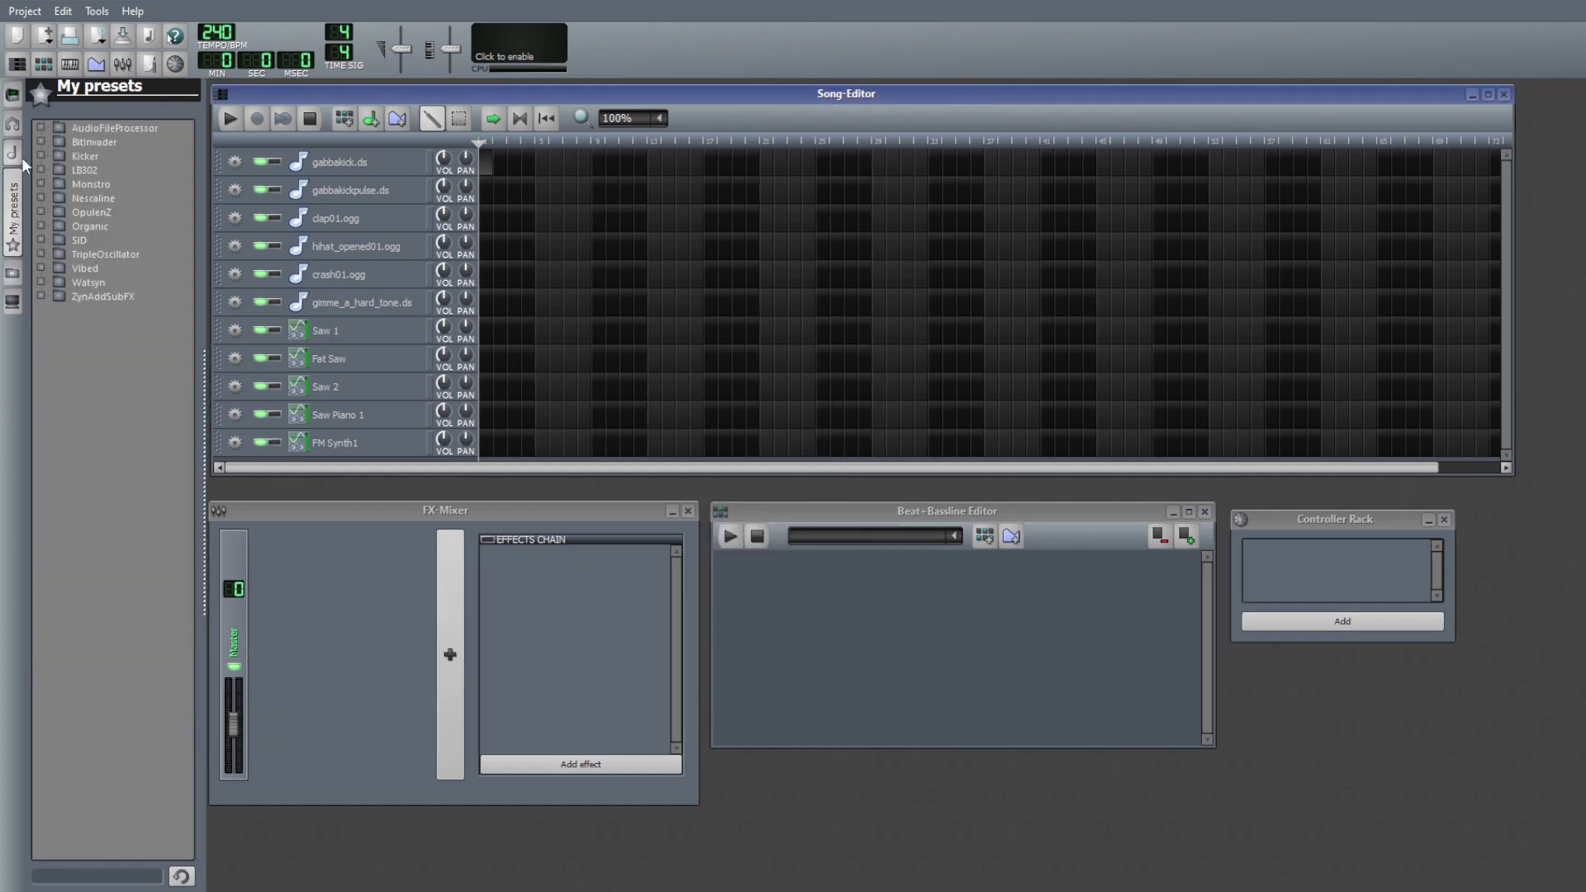
{"action": "left_click", "coordinate": [41, 295]}
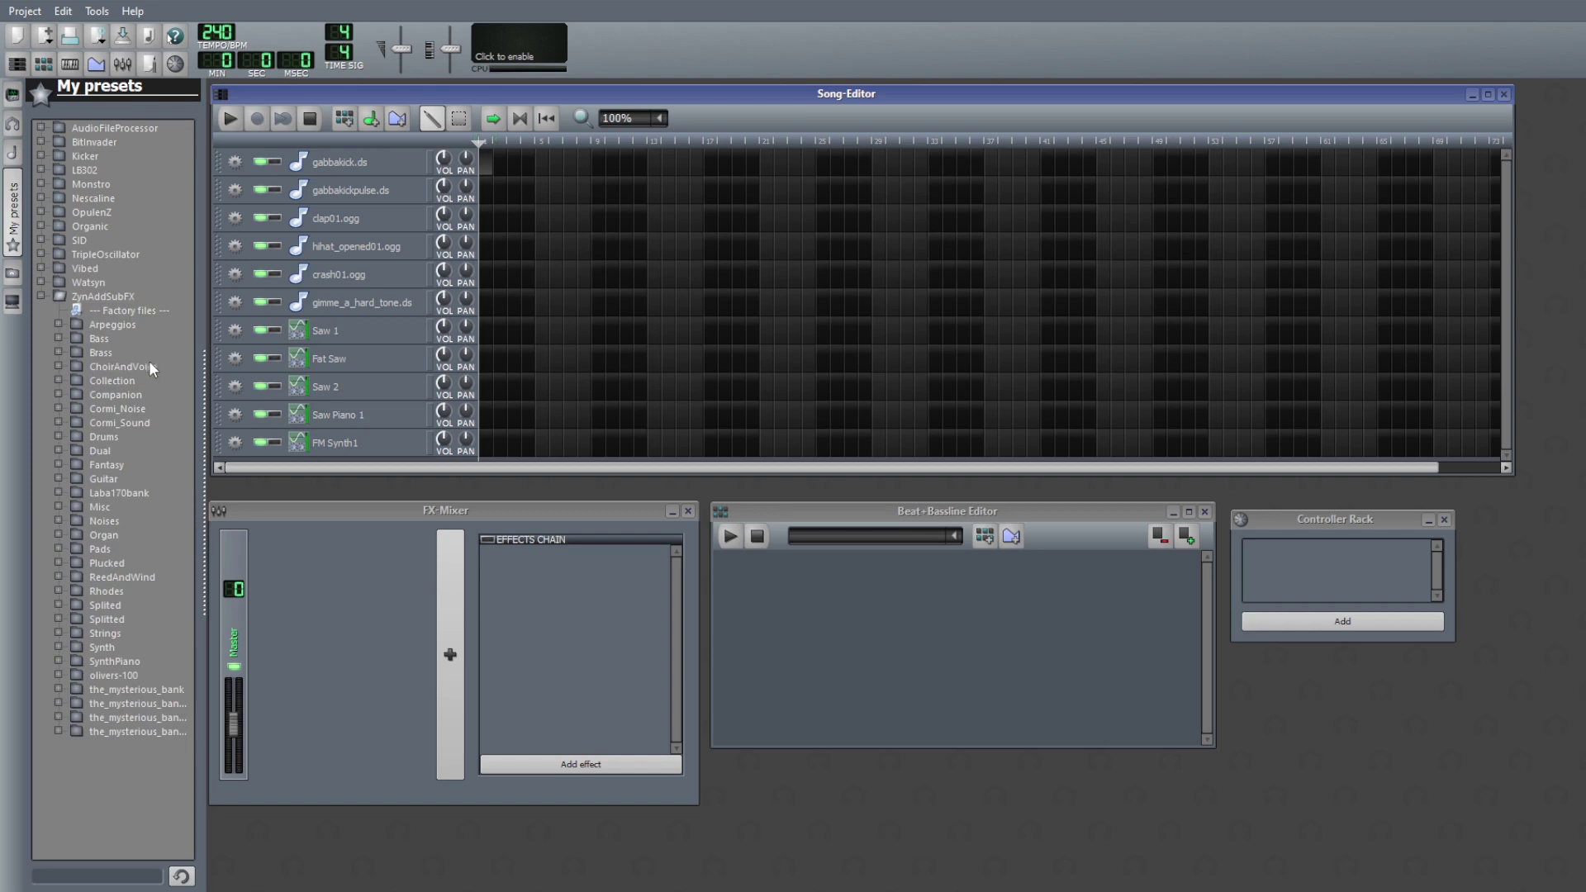
{"action": "left_click", "coordinate": [13, 156]}
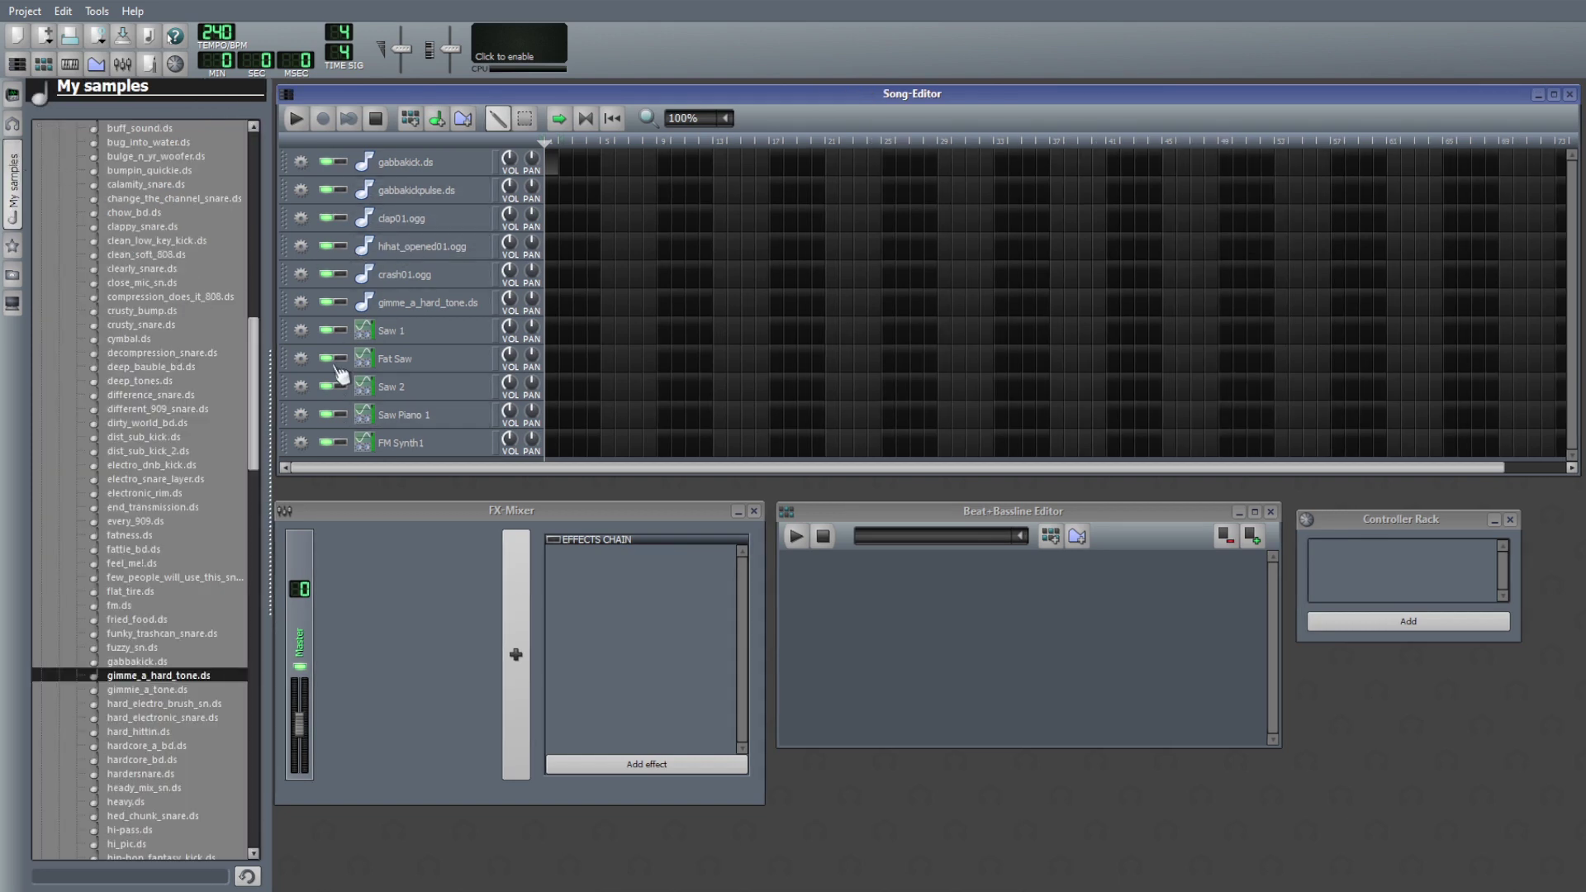
{"action": "scroll", "coordinate": [125, 459], "scroll_direction": "up", "scroll_amount": 15}
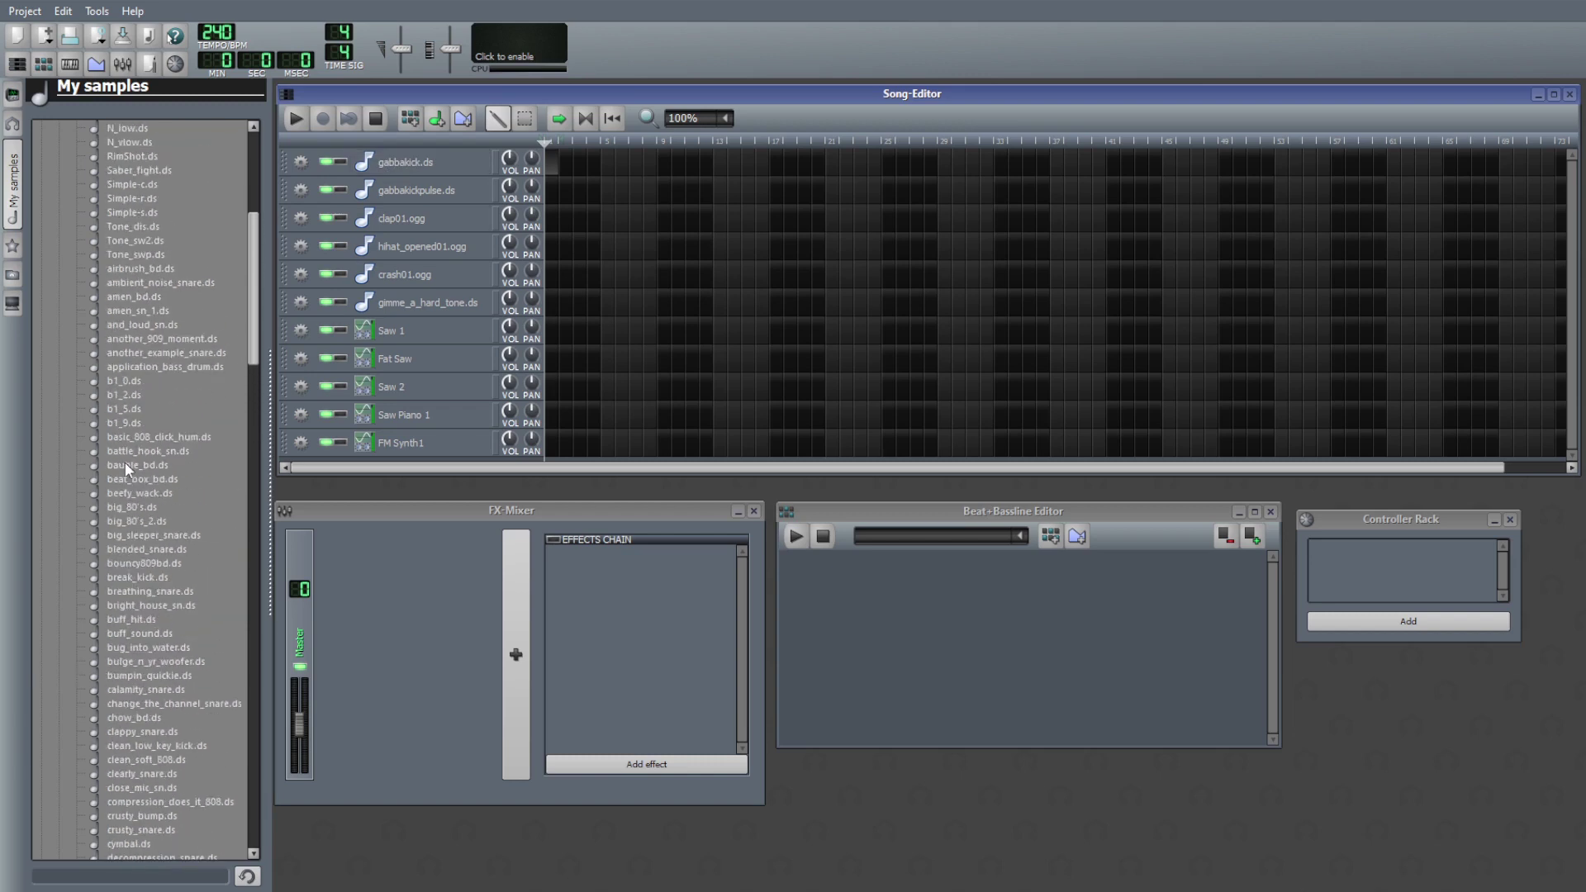
{"action": "left_click", "coordinate": [57, 295]}
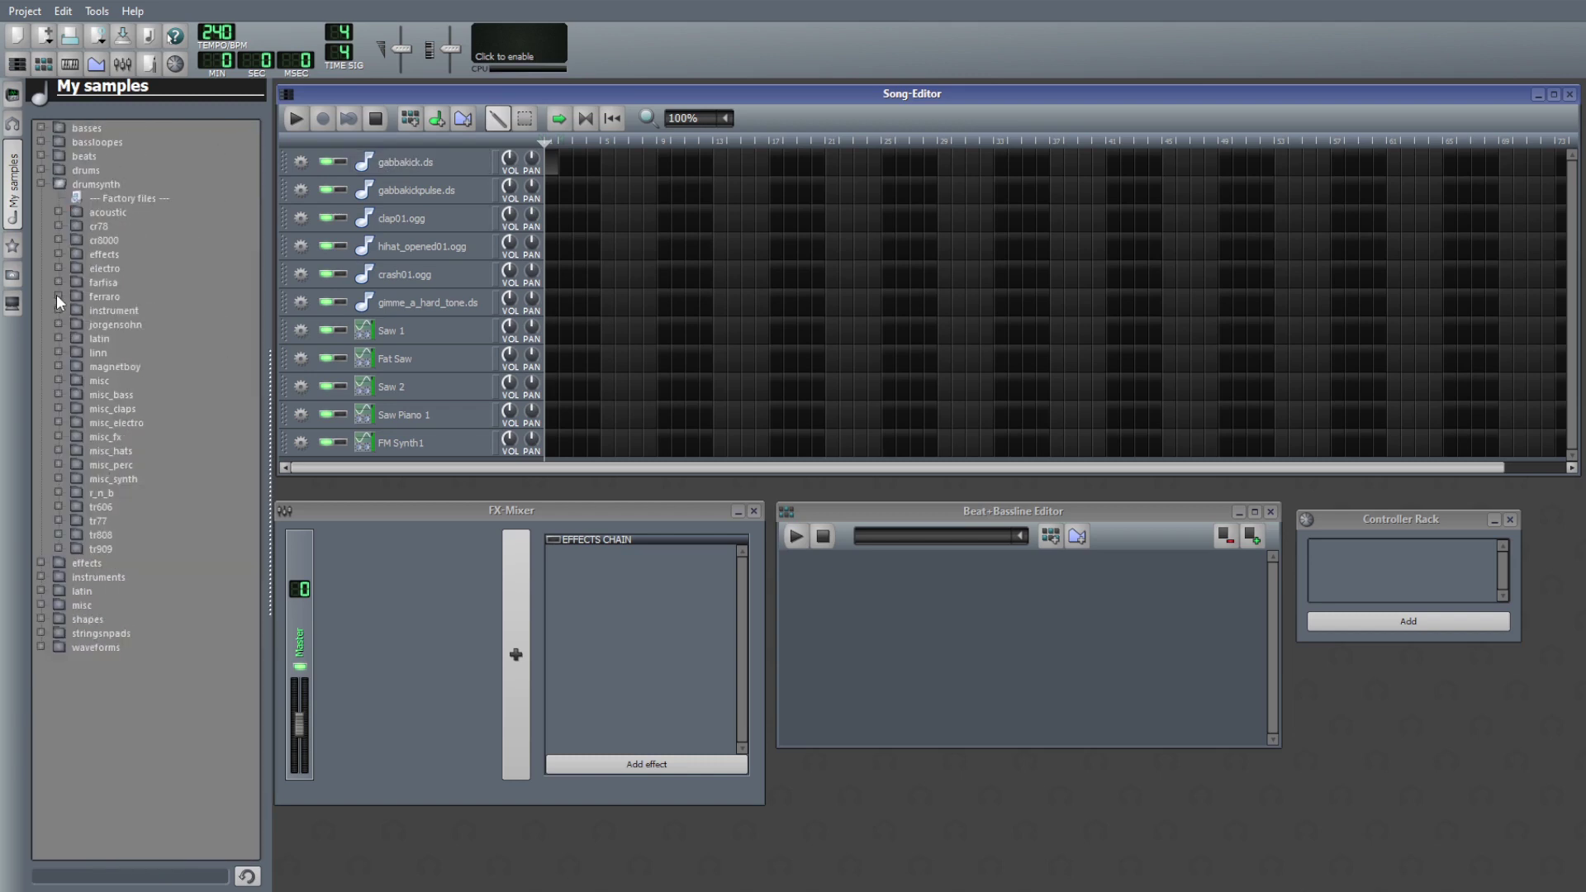
- Make the Song-Editor taller, add the OpulenZ preset Clarinet.xpf as a track below FM Synth1, and close its instrument window
{"action": "left_click", "coordinate": [14, 248]}
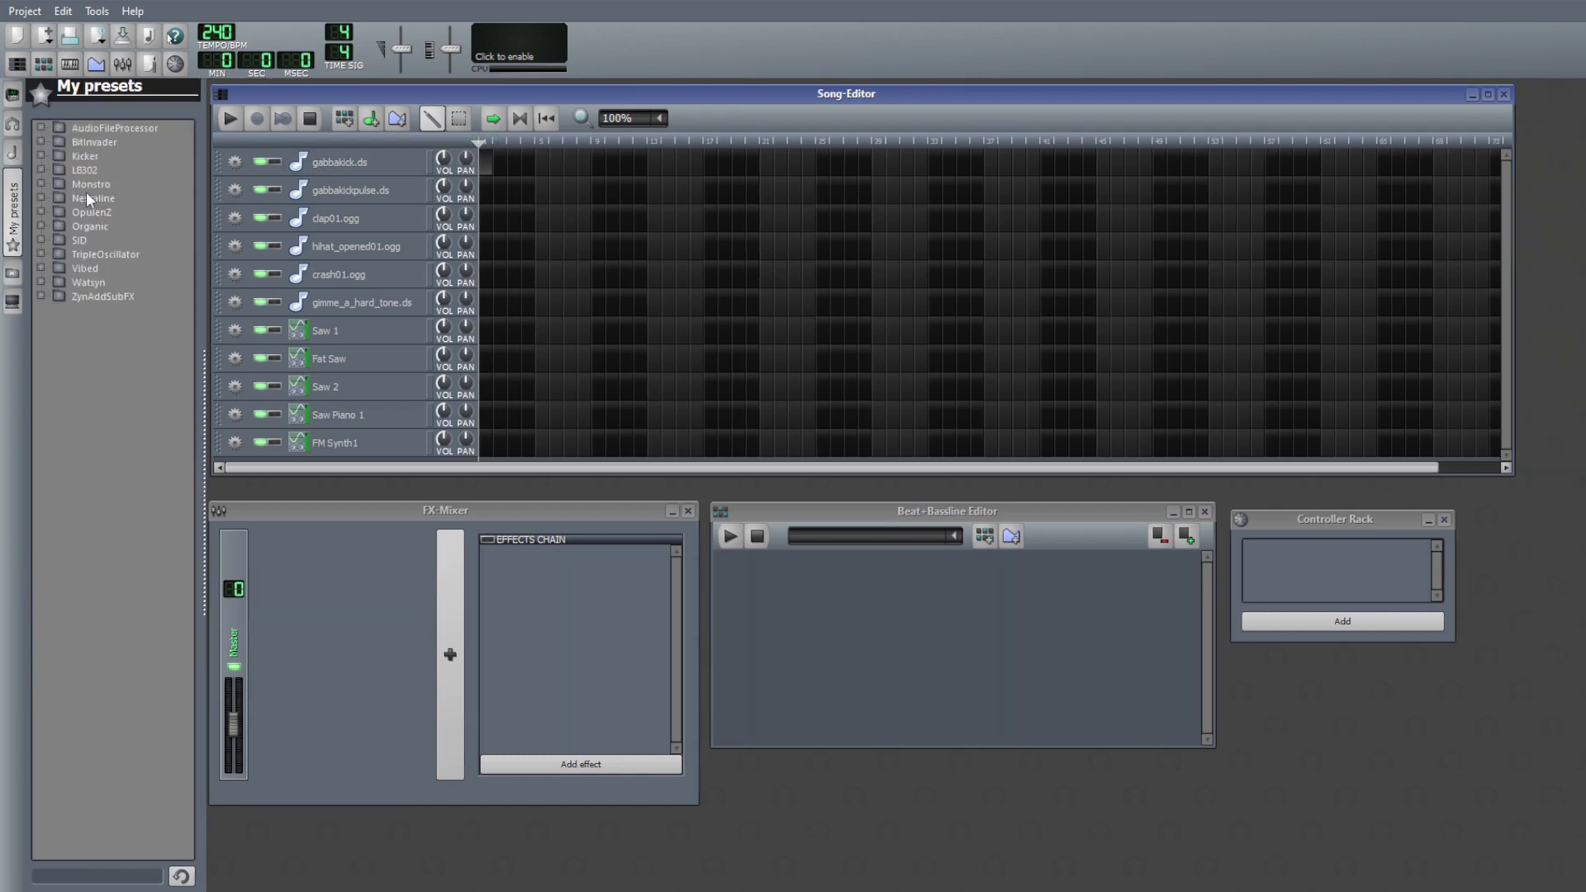
{"action": "left_click", "coordinate": [42, 213]}
{"action": "left_click_drag", "start_coordinate": [116, 309], "coordinate": [413, 417]}
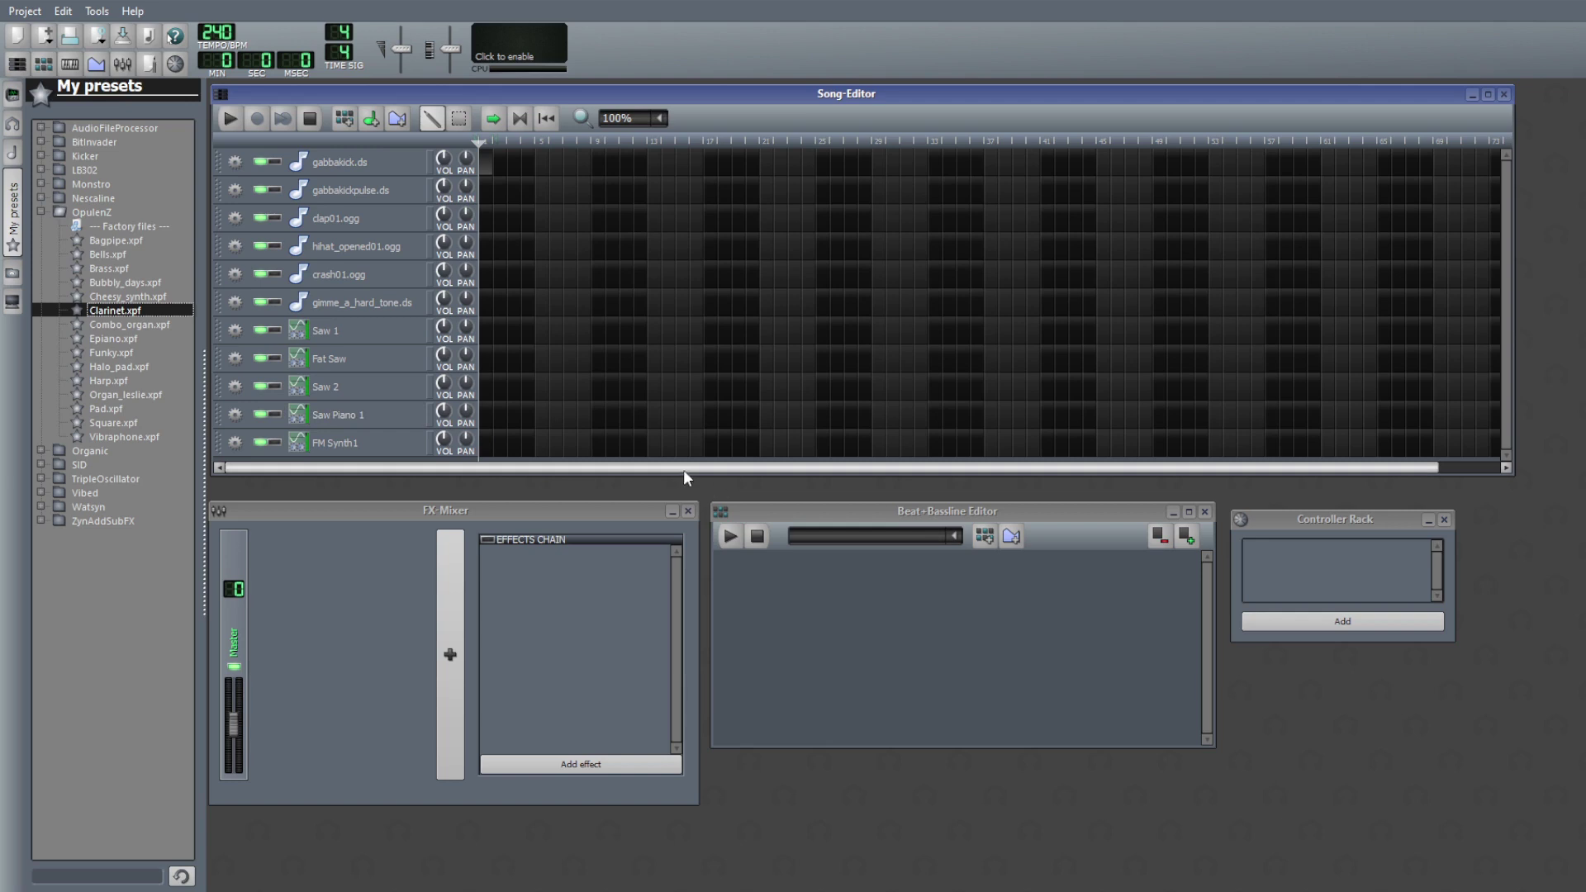
{"action": "left_click_drag", "start_coordinate": [694, 476], "coordinate": [691, 499]}
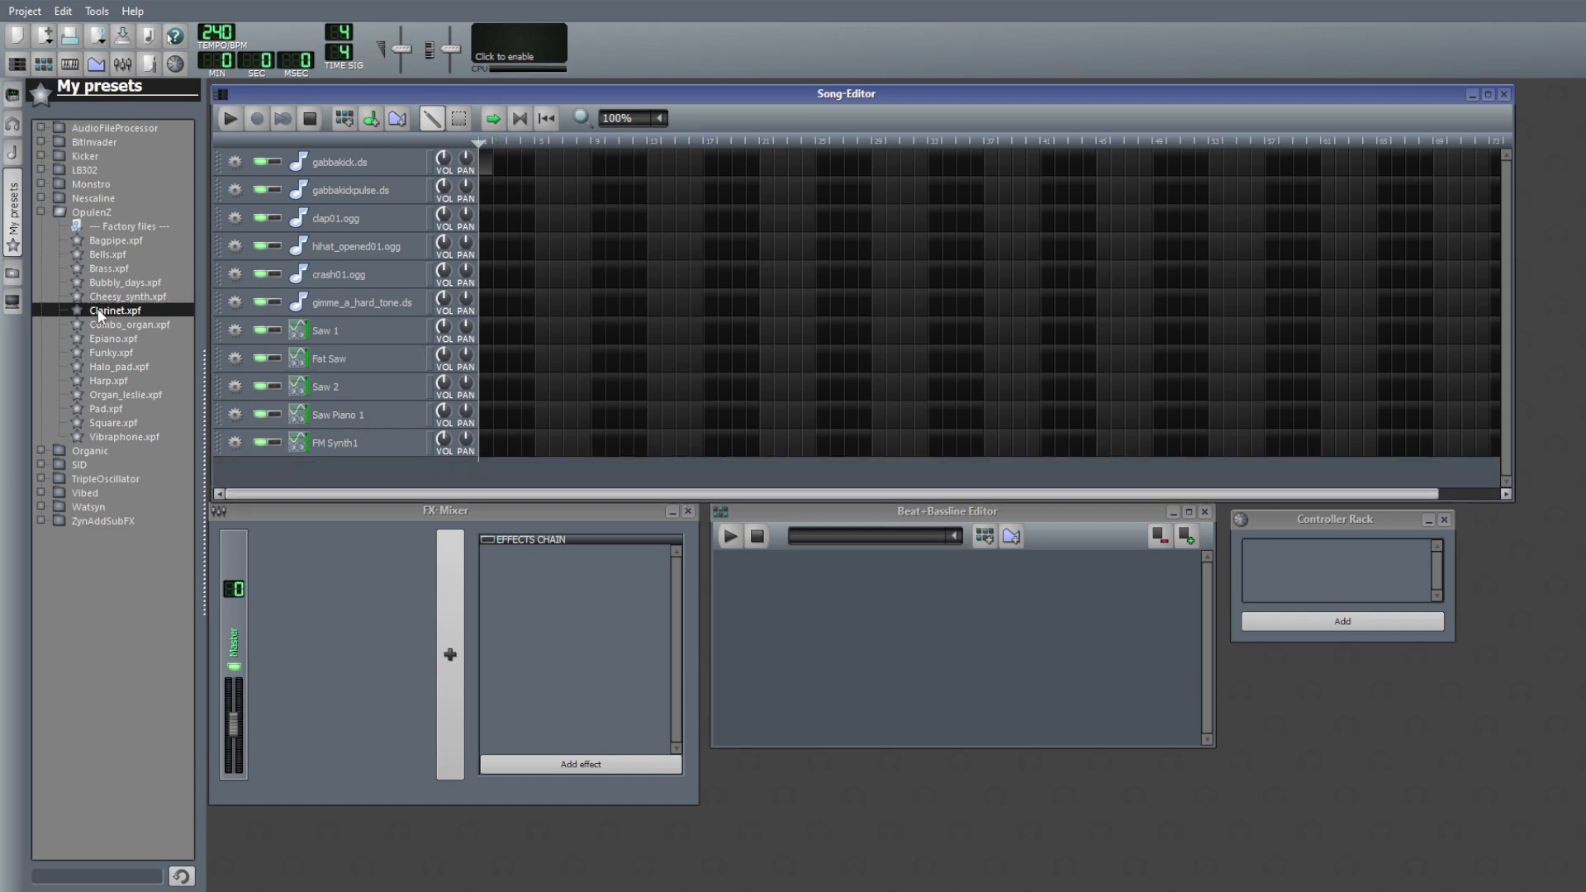
{"action": "left_click_drag", "start_coordinate": [96, 311], "coordinate": [314, 480]}
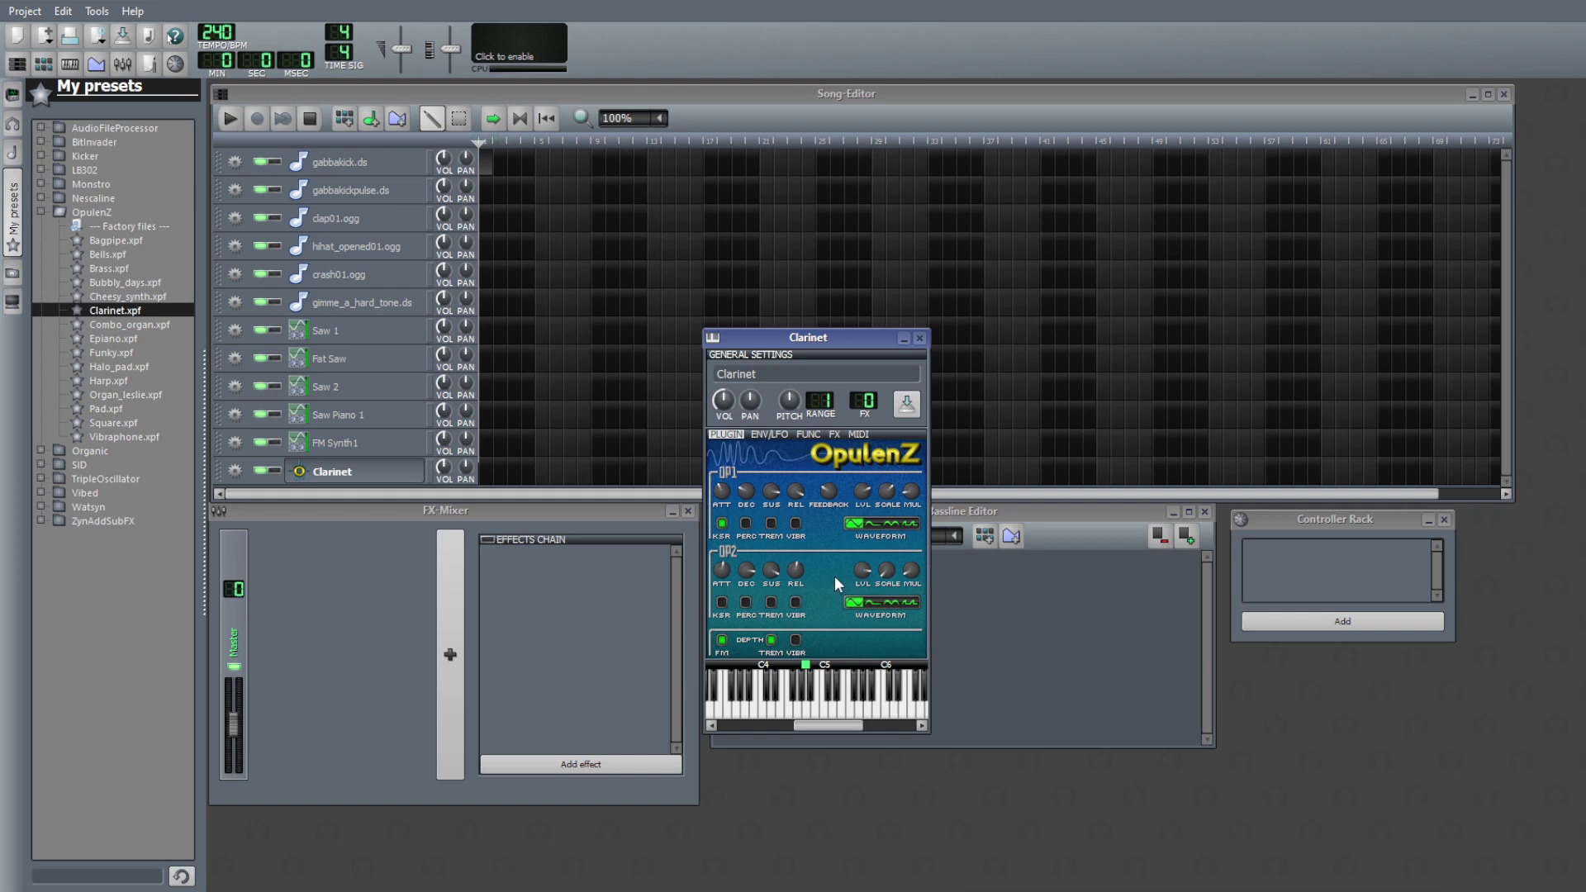
{"action": "left_click", "coordinate": [920, 338]}
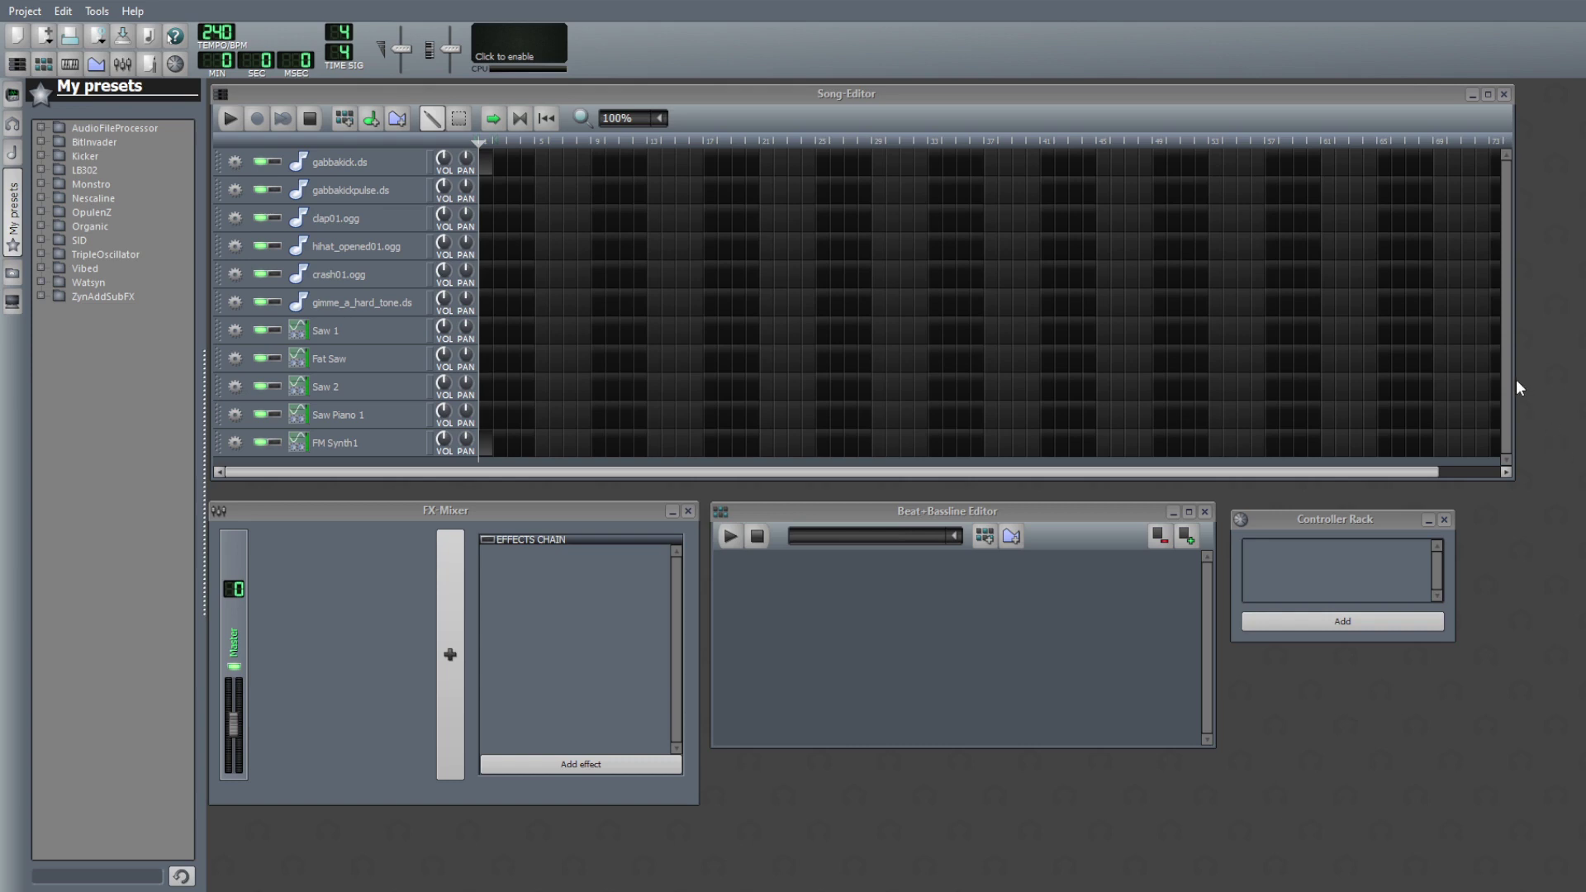
- Widen the Song-Editor and move the FX-Mixer, Beat+Bassline Editor and Controller Rack into a row close beneath it
{"action": "left_click_drag", "start_coordinate": [1515, 385], "coordinate": [1567, 388]}
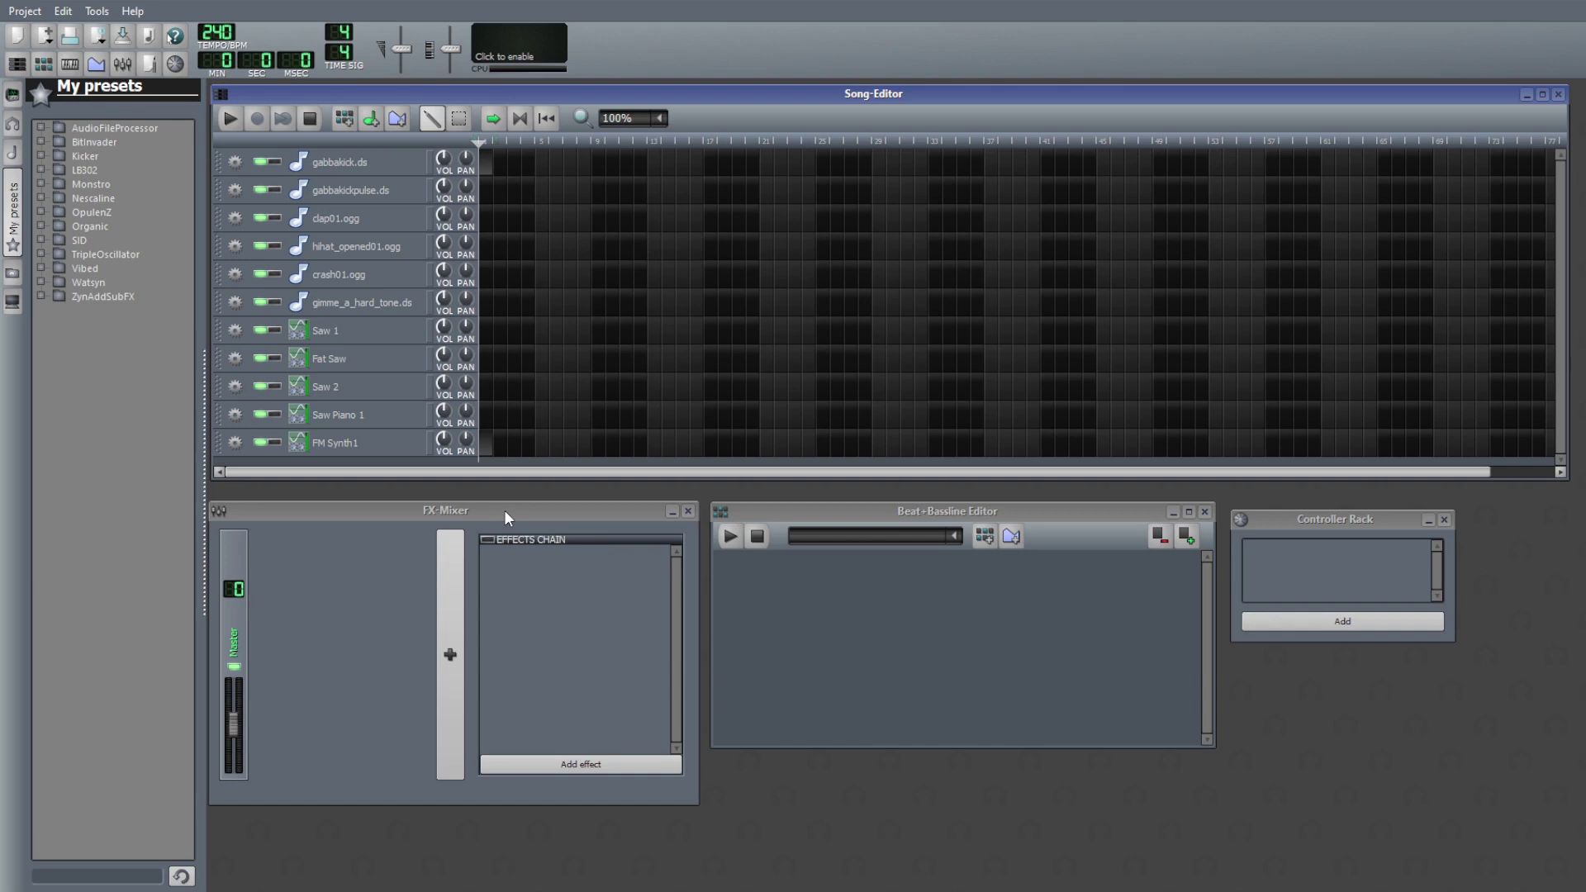
{"action": "left_click_drag", "start_coordinate": [503, 508], "coordinate": [508, 493]}
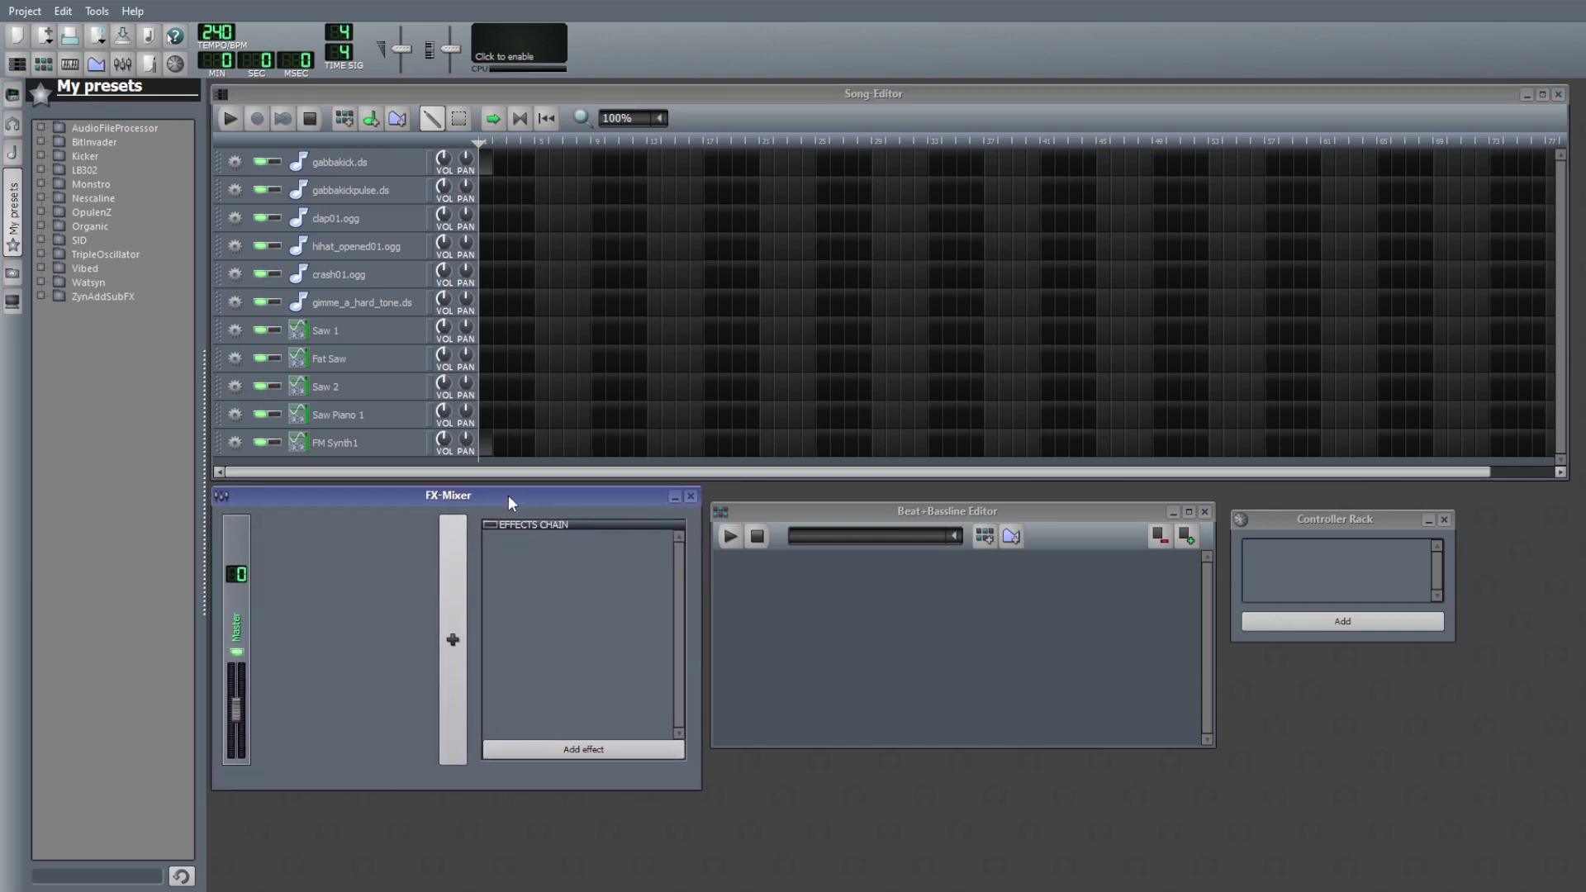
{"action": "left_click_drag", "start_coordinate": [835, 505], "coordinate": [830, 489]}
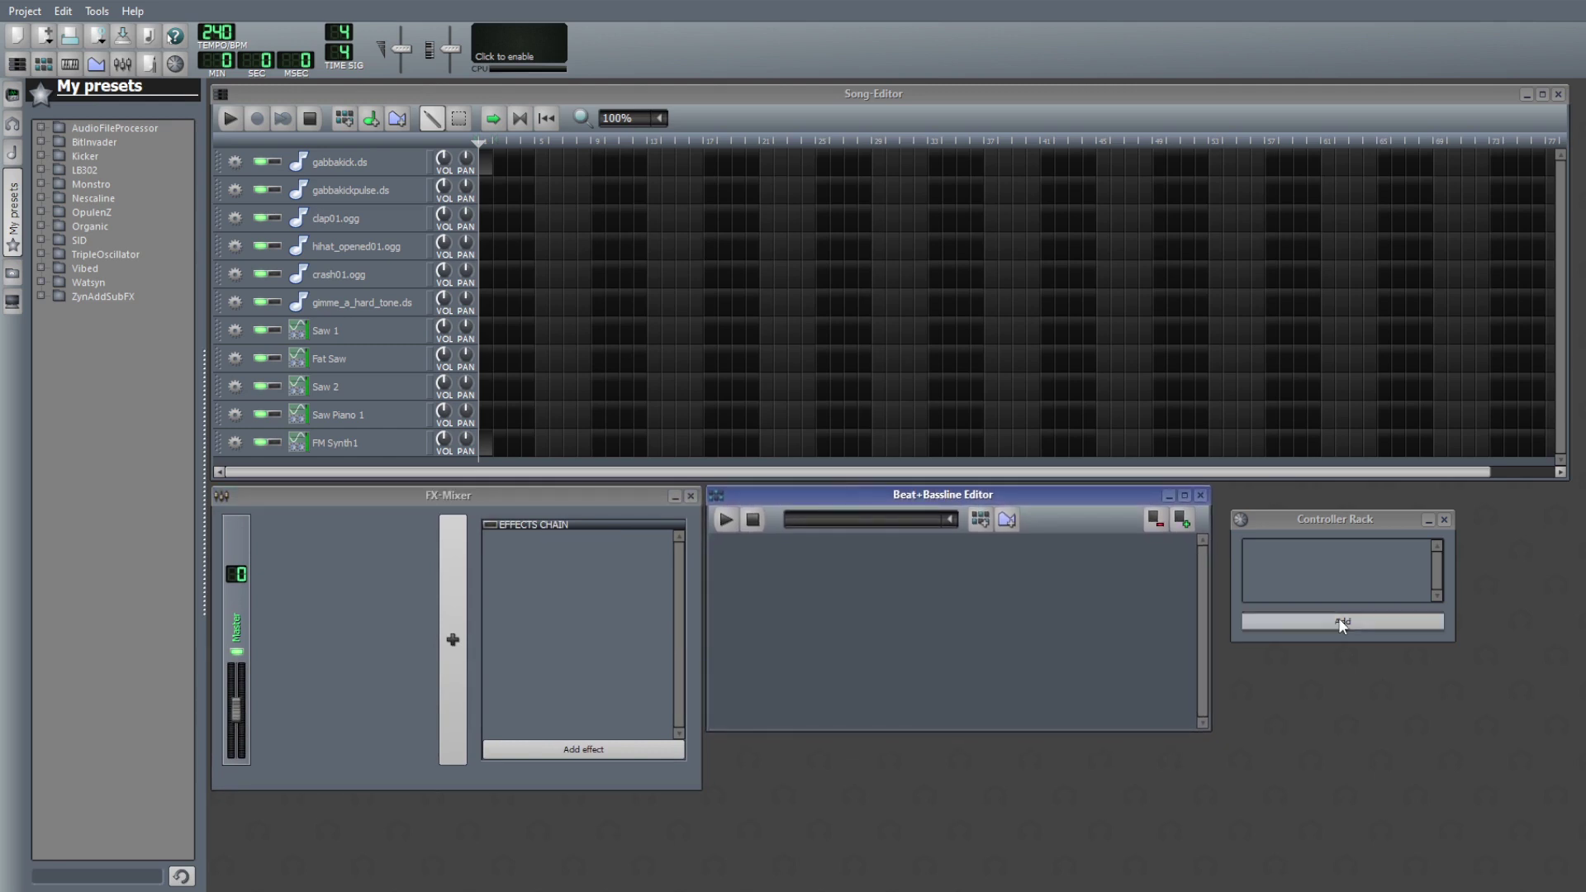
{"action": "mouse_move", "coordinate": [1316, 519]}
{"action": "left_mouse_down"}
{"action": "mouse_move", "coordinate": [1290, 484]}
{"action": "mouse_move", "coordinate": [1301, 492]}
{"action": "left_mouse_up"}
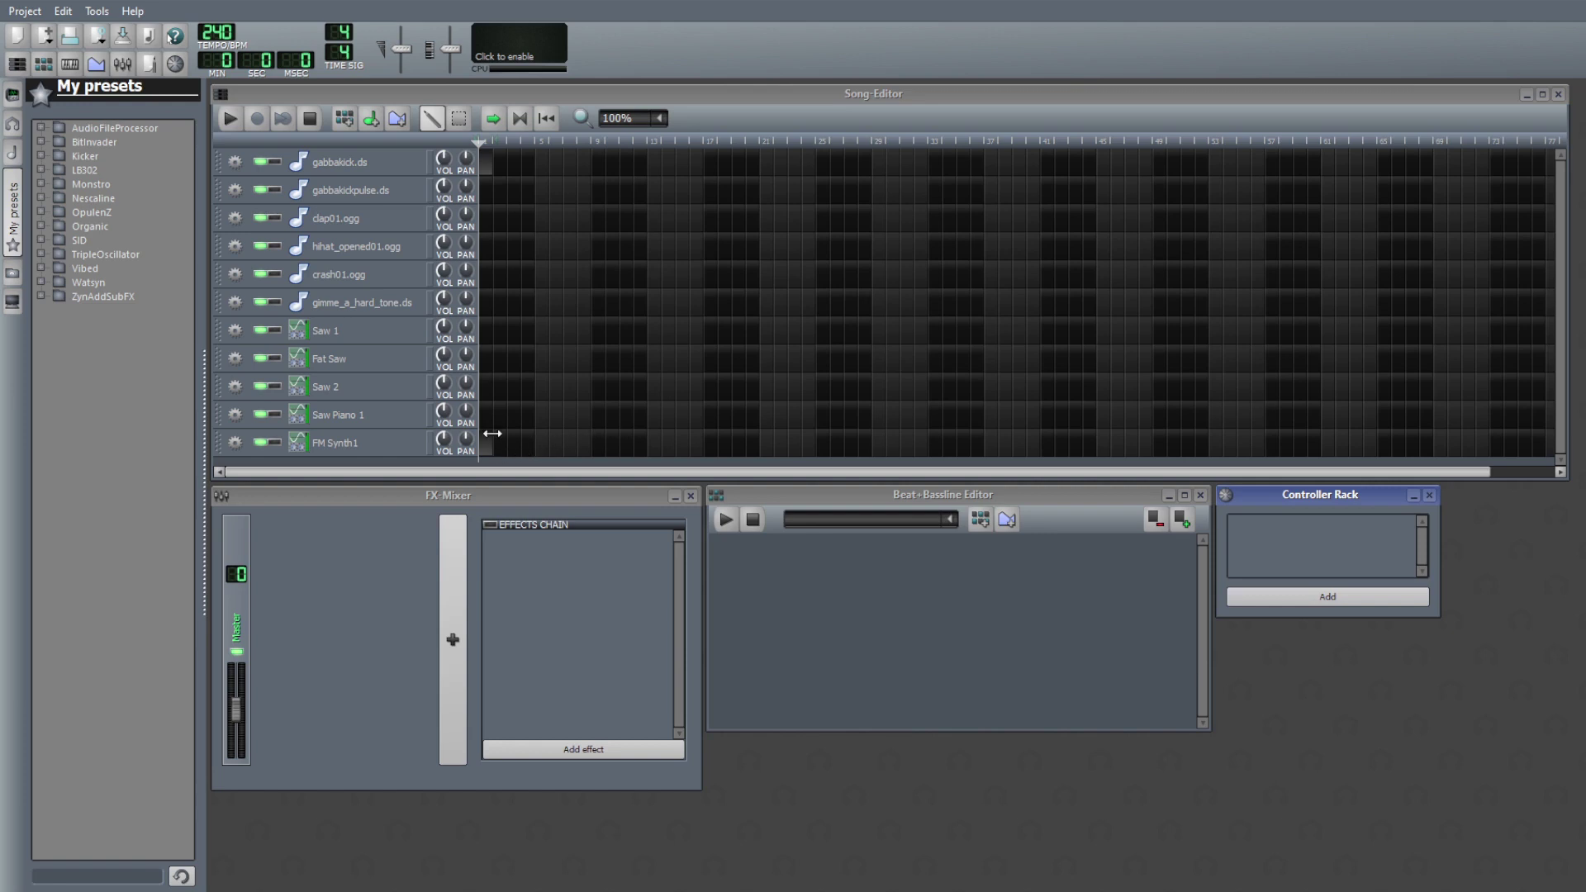
{"action": "left_click", "coordinate": [1065, 421]}
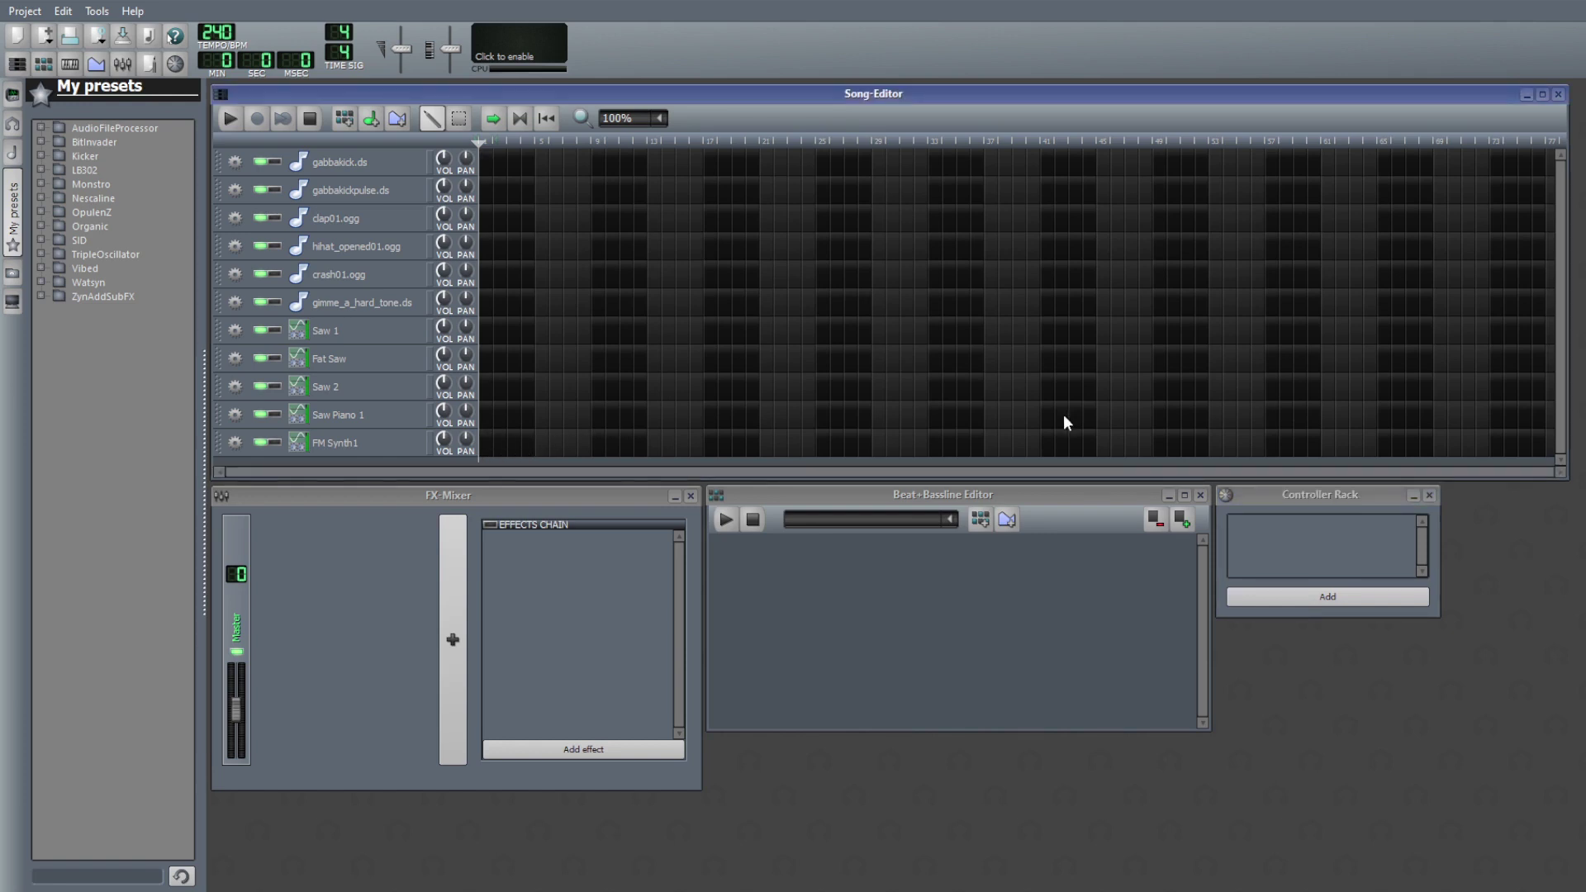